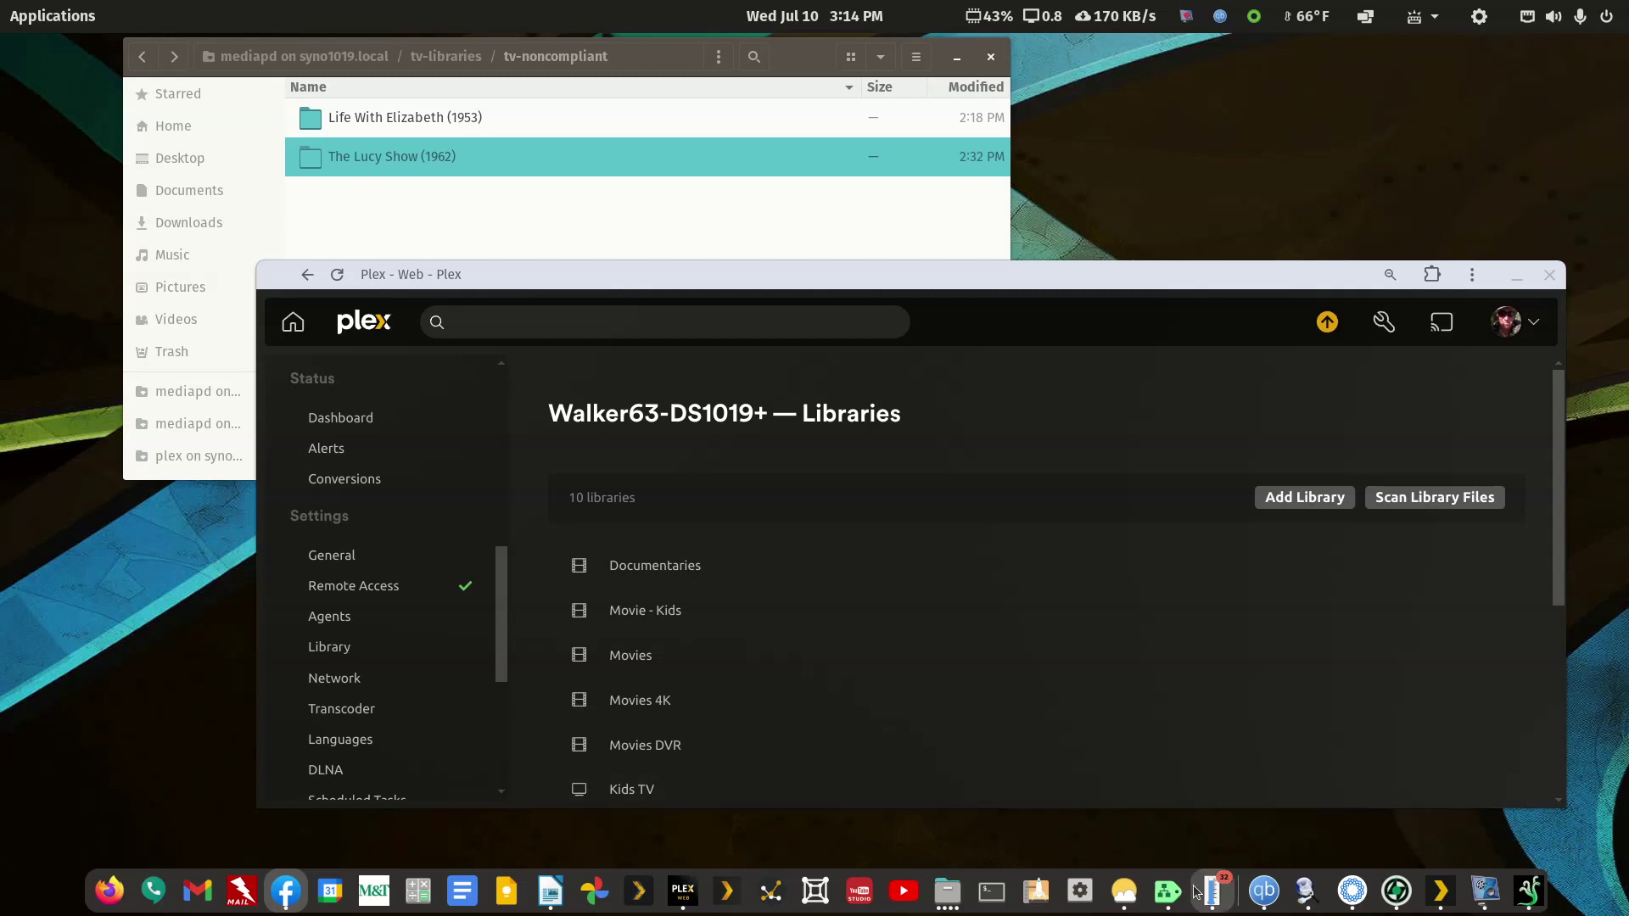
Review the Writer notes comparing the noncompliant and compliant episode file names, highlighting the separator dashes around S01E01-E02.
left_click(550, 892)
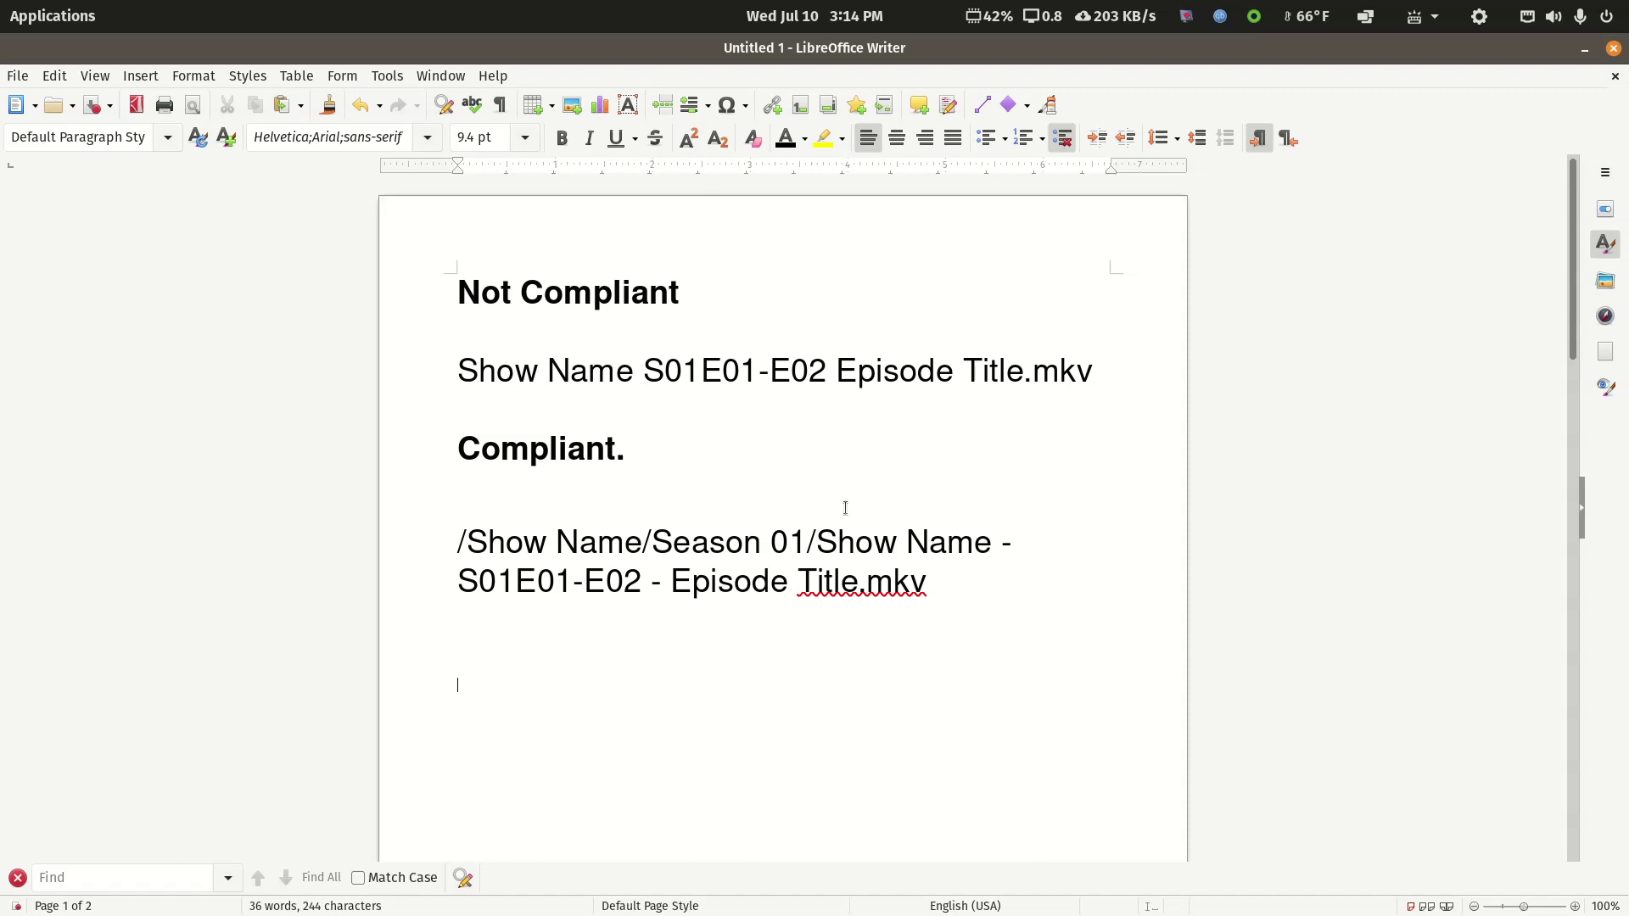
left_click_drag(458, 374, 1098, 382)
left_click(641, 371)
left_click_drag(987, 542, 458, 583)
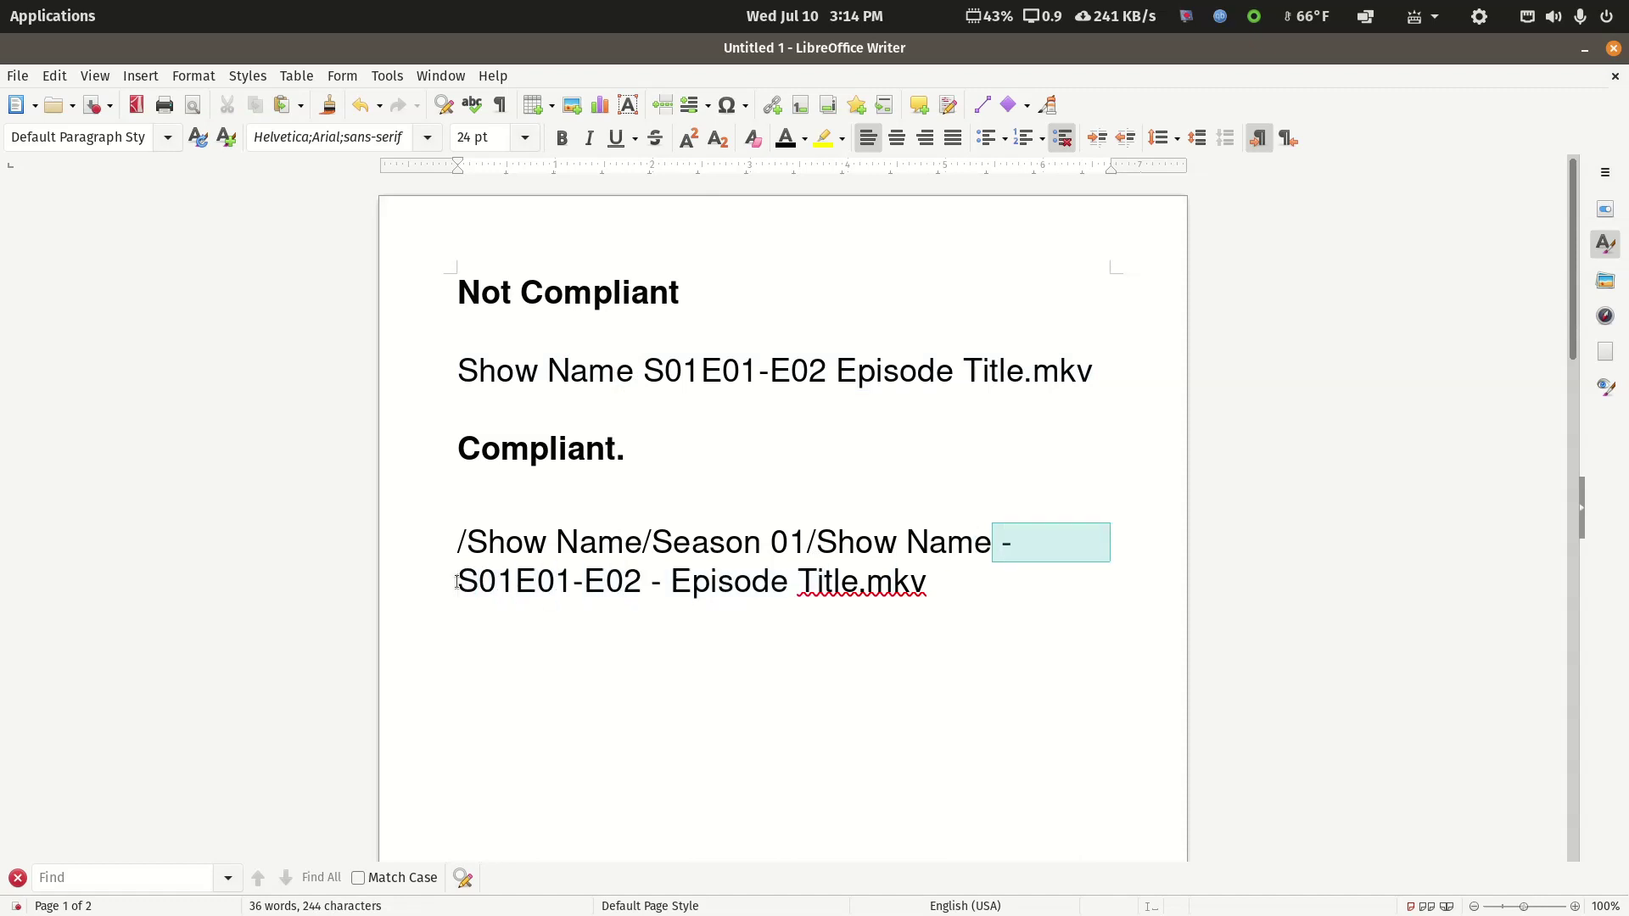
left_click_drag(640, 582, 671, 584)
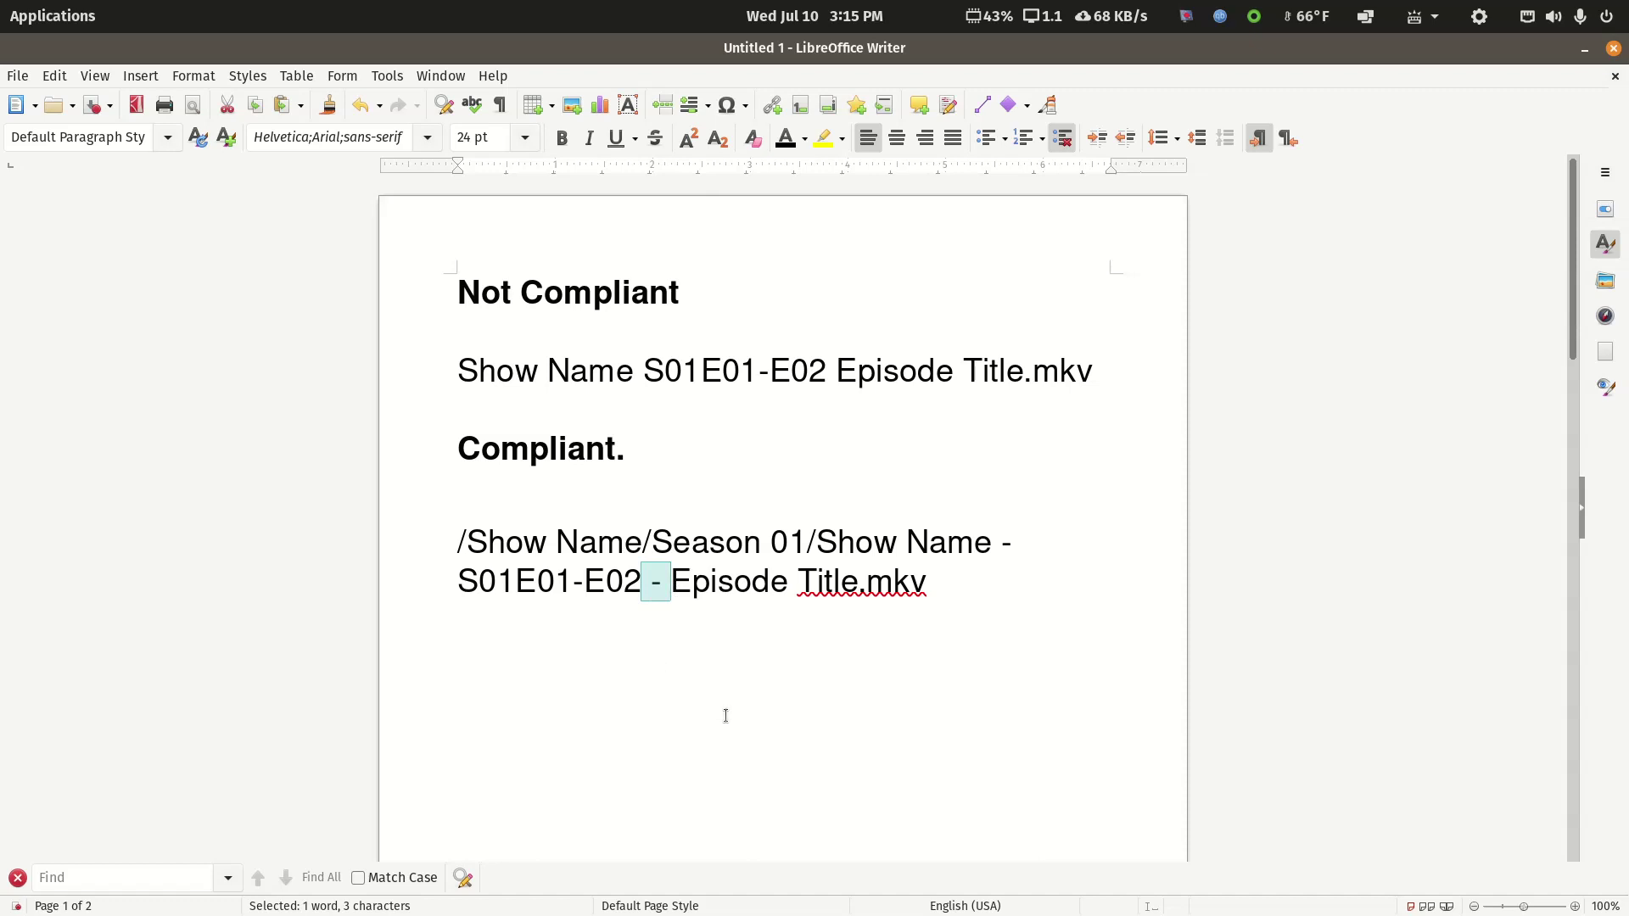
left_click(758, 611)
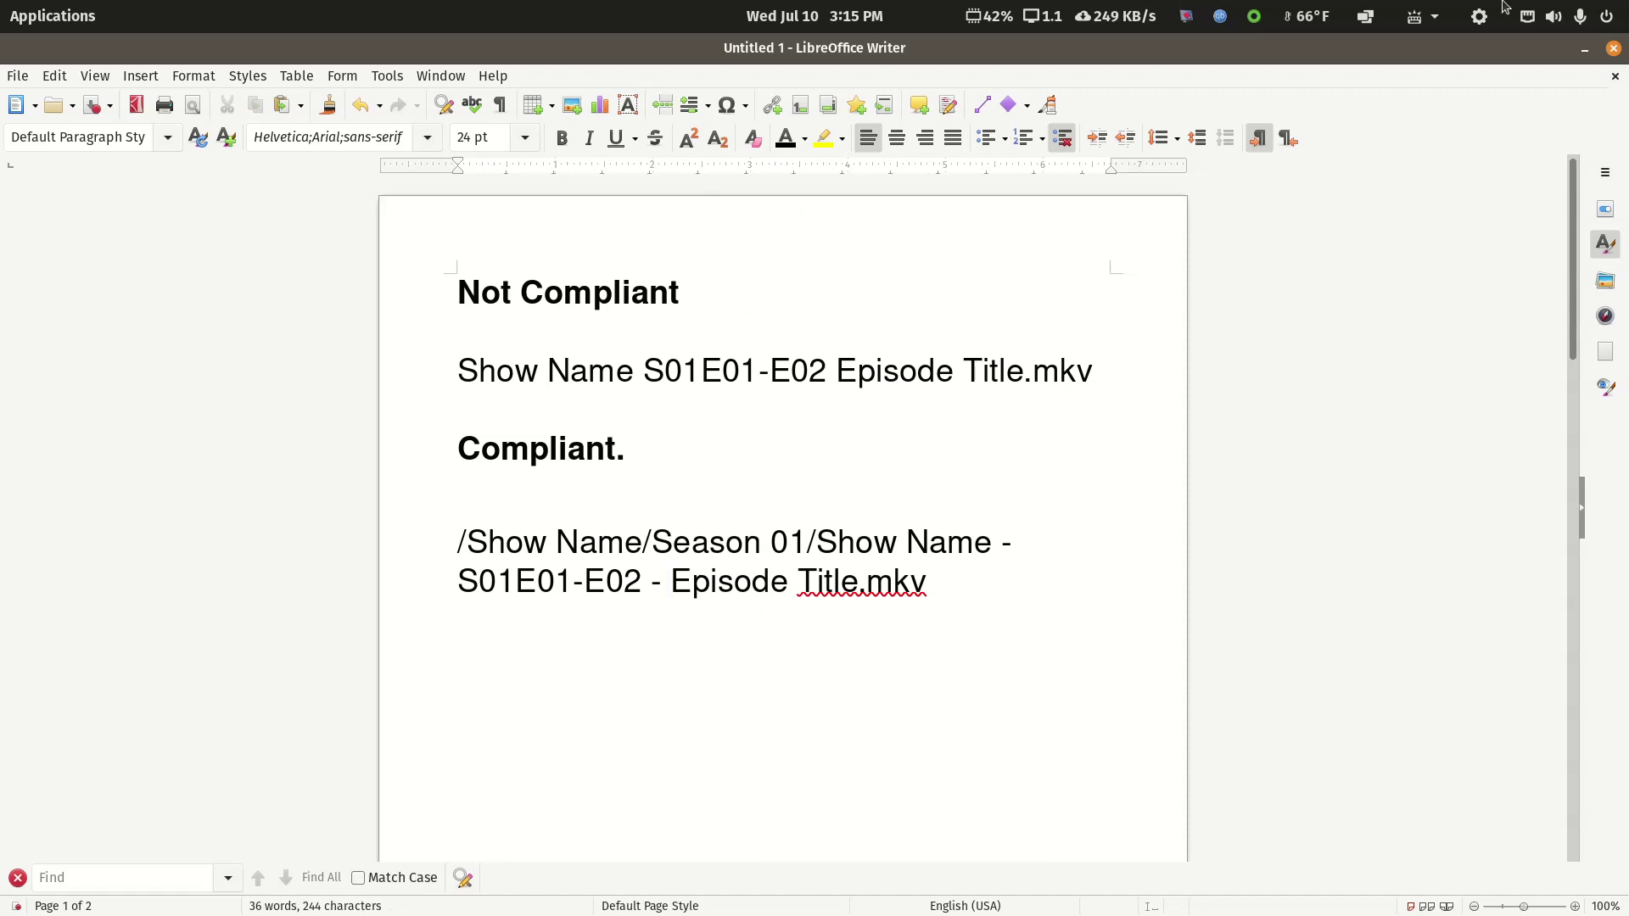
left_click(1583, 49)
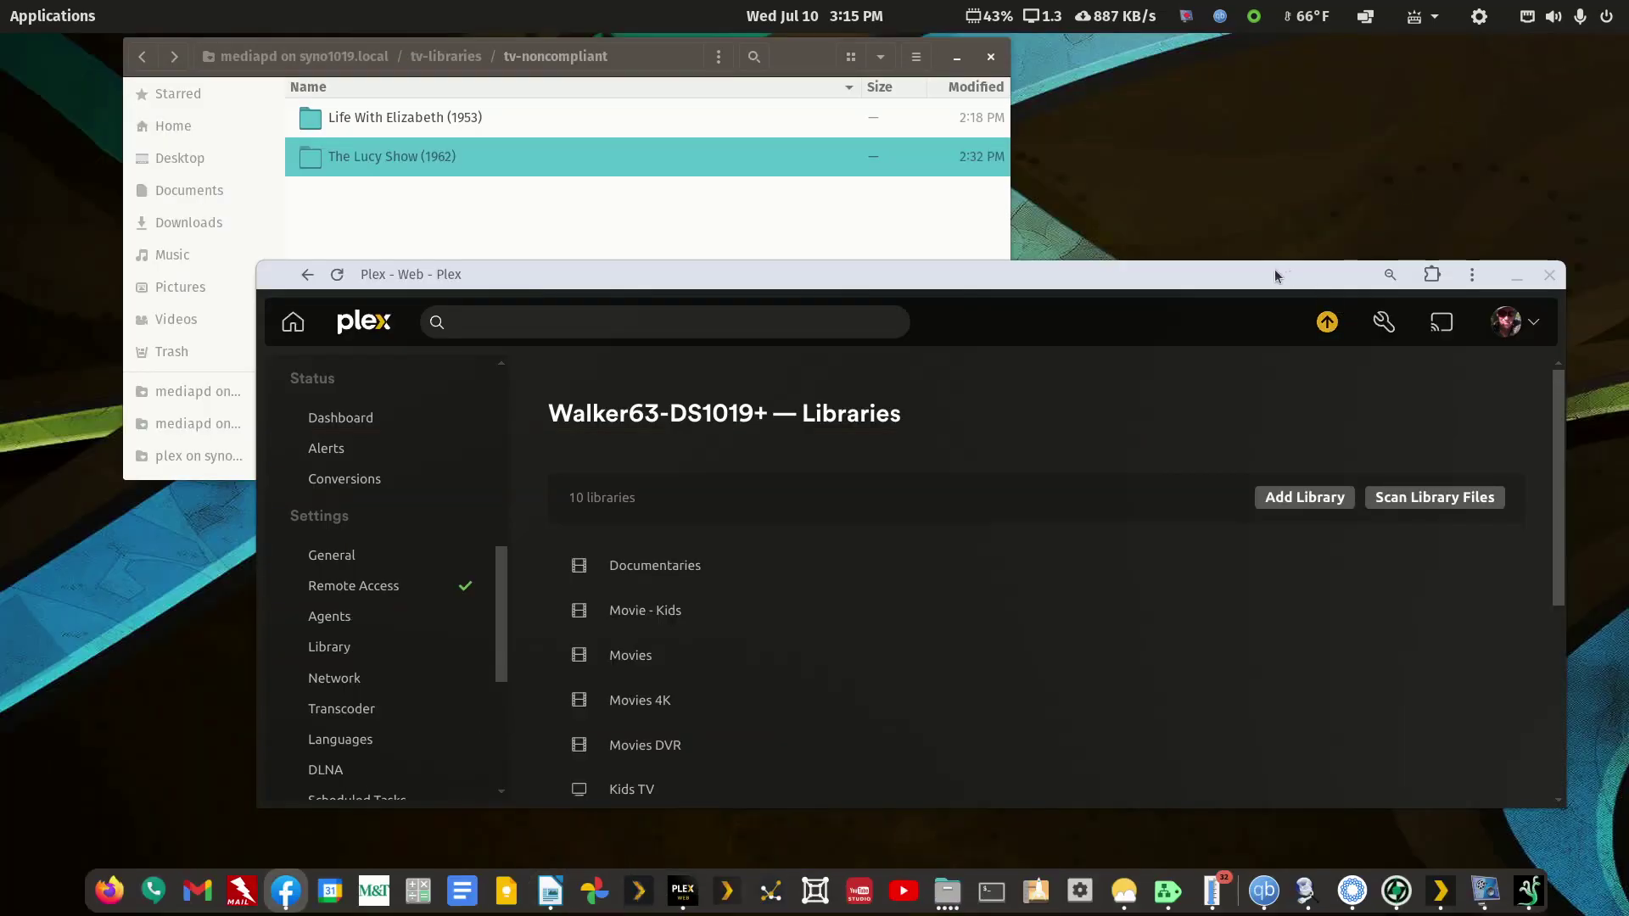
In the maximized Plex window, read the release notes of the server update available for the DS1520+ server.
left_click_drag(1274, 268, 1269, 234)
double_click(1209, 248)
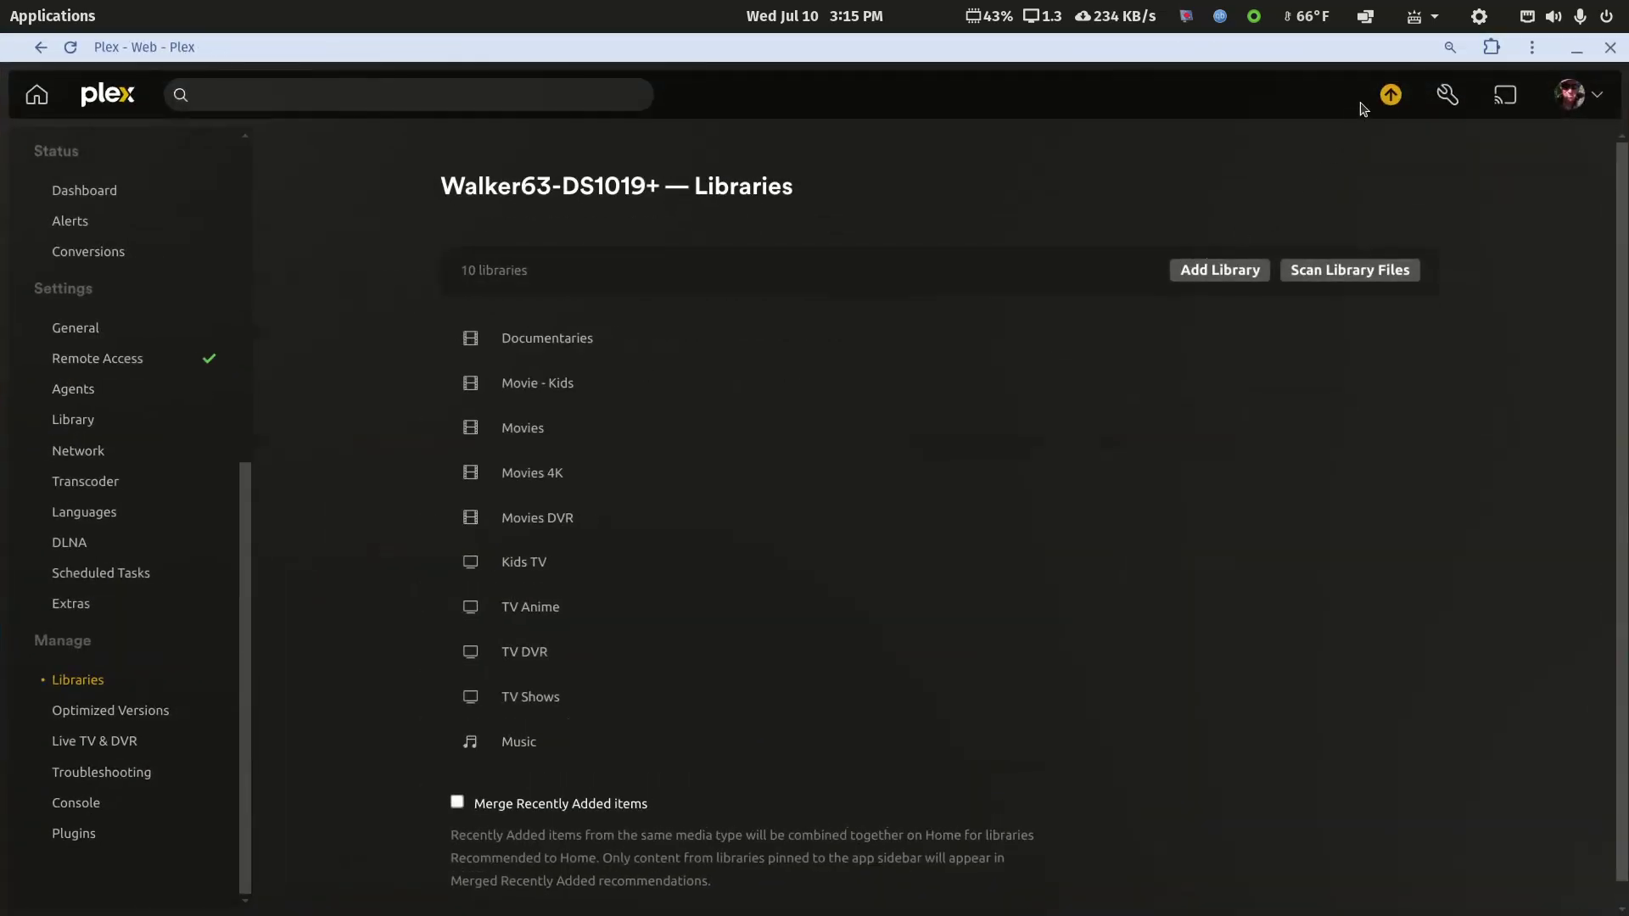
left_click(1383, 98)
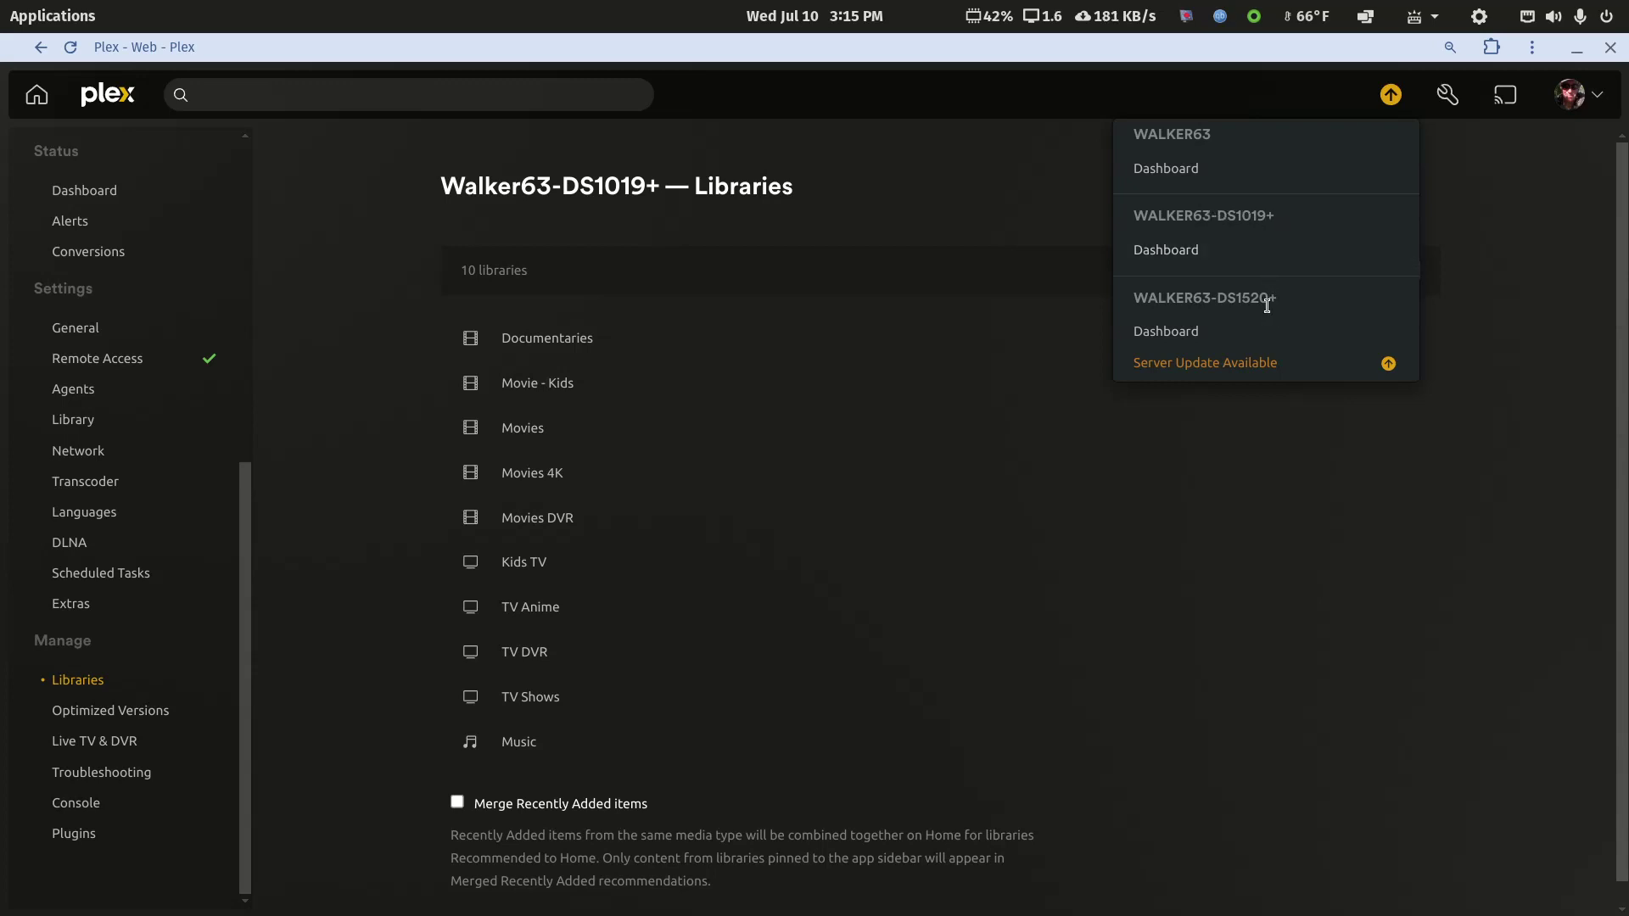
left_click(1240, 366)
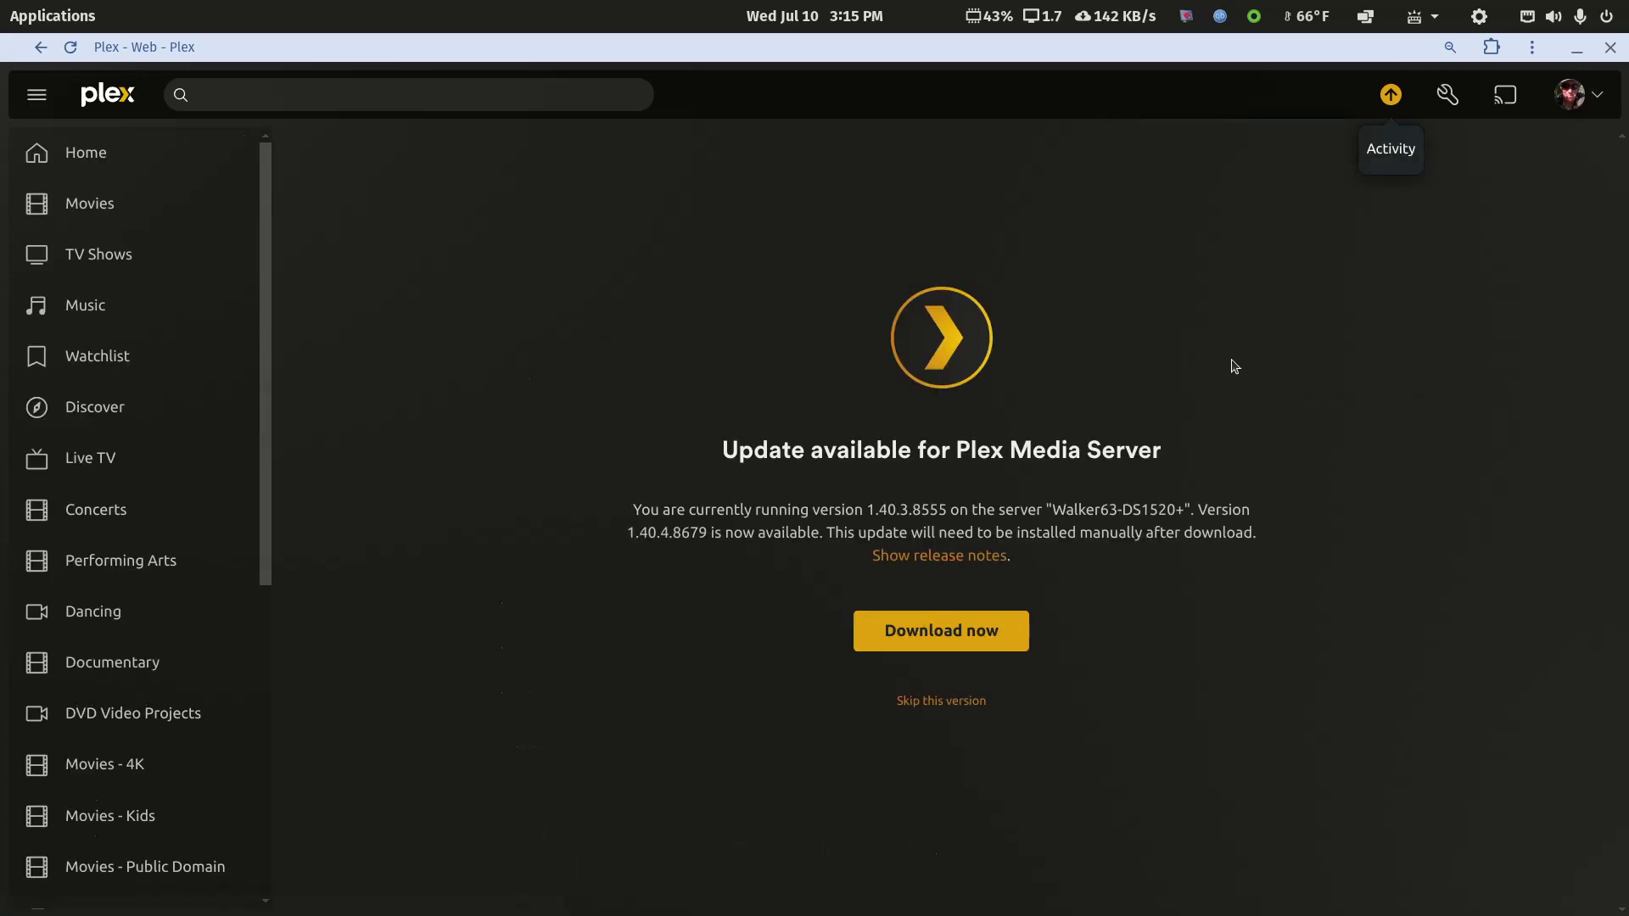
left_click(941, 558)
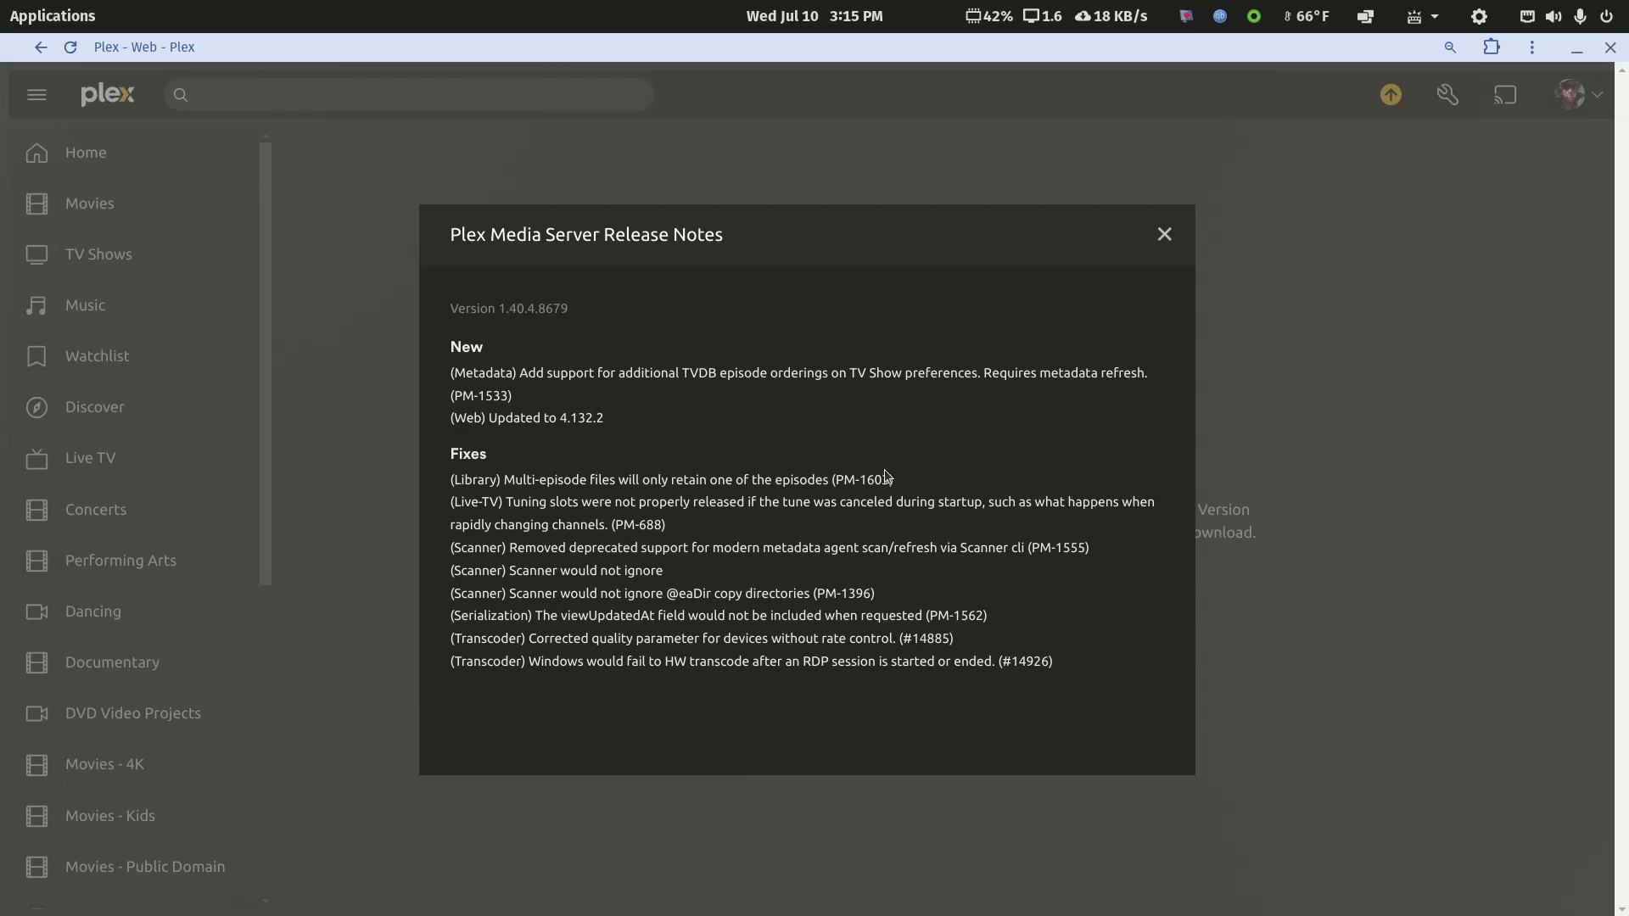
left_click(1166, 235)
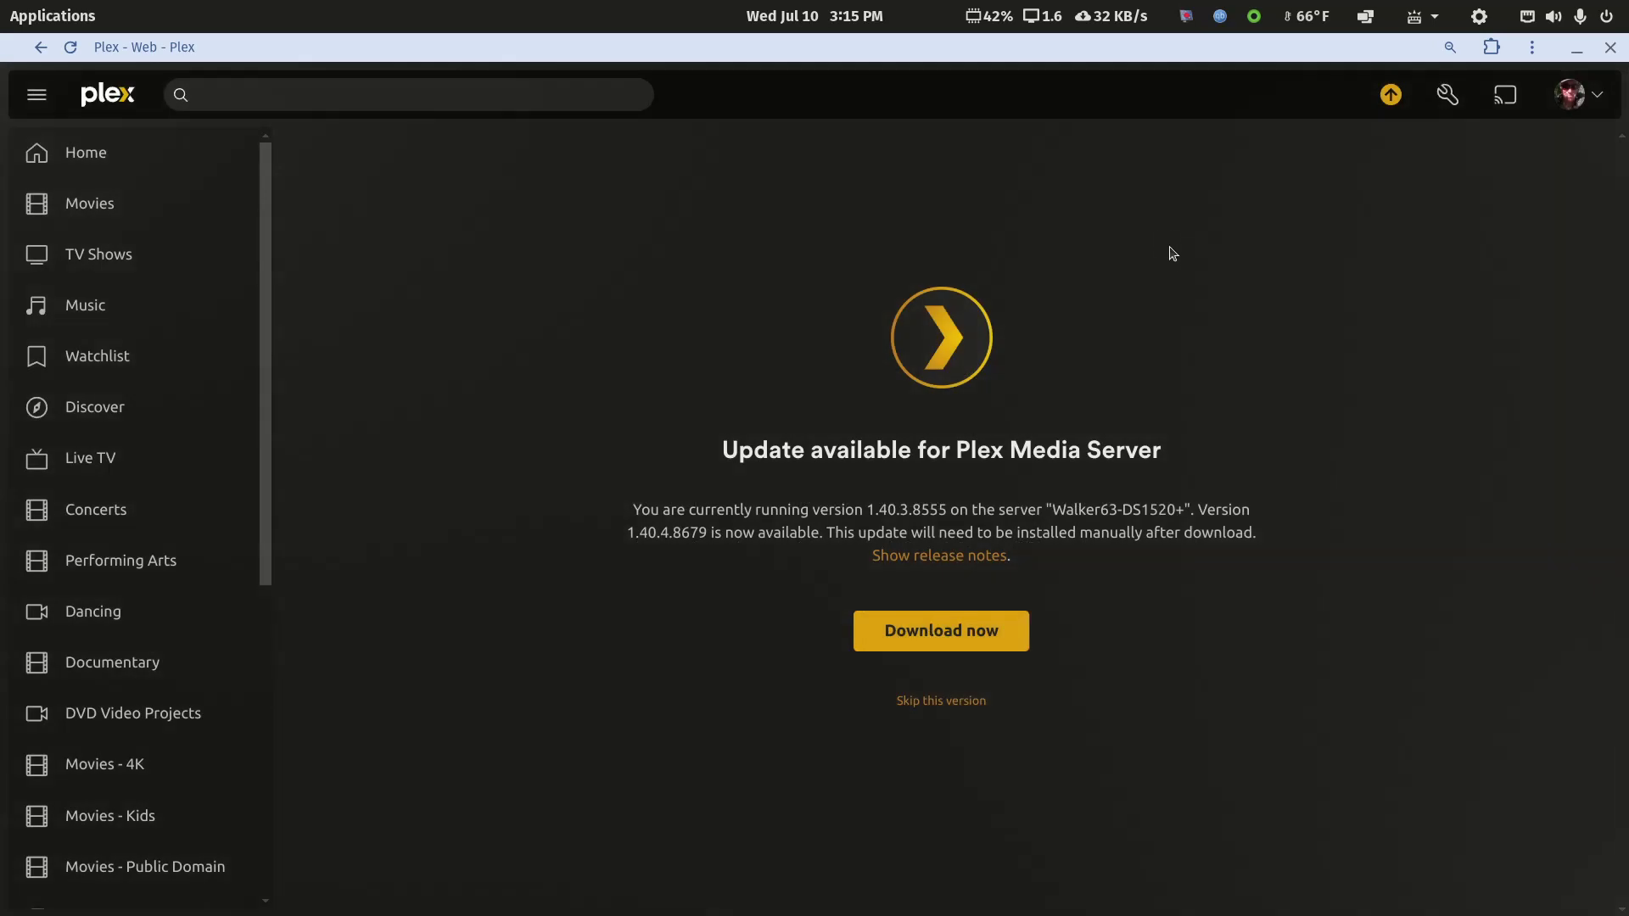
Move the Plex window out of the way and show the parent tv-libraries folder in both the syno1019 and syno1520 file windows.
double_click(1396, 51)
key("super+h")
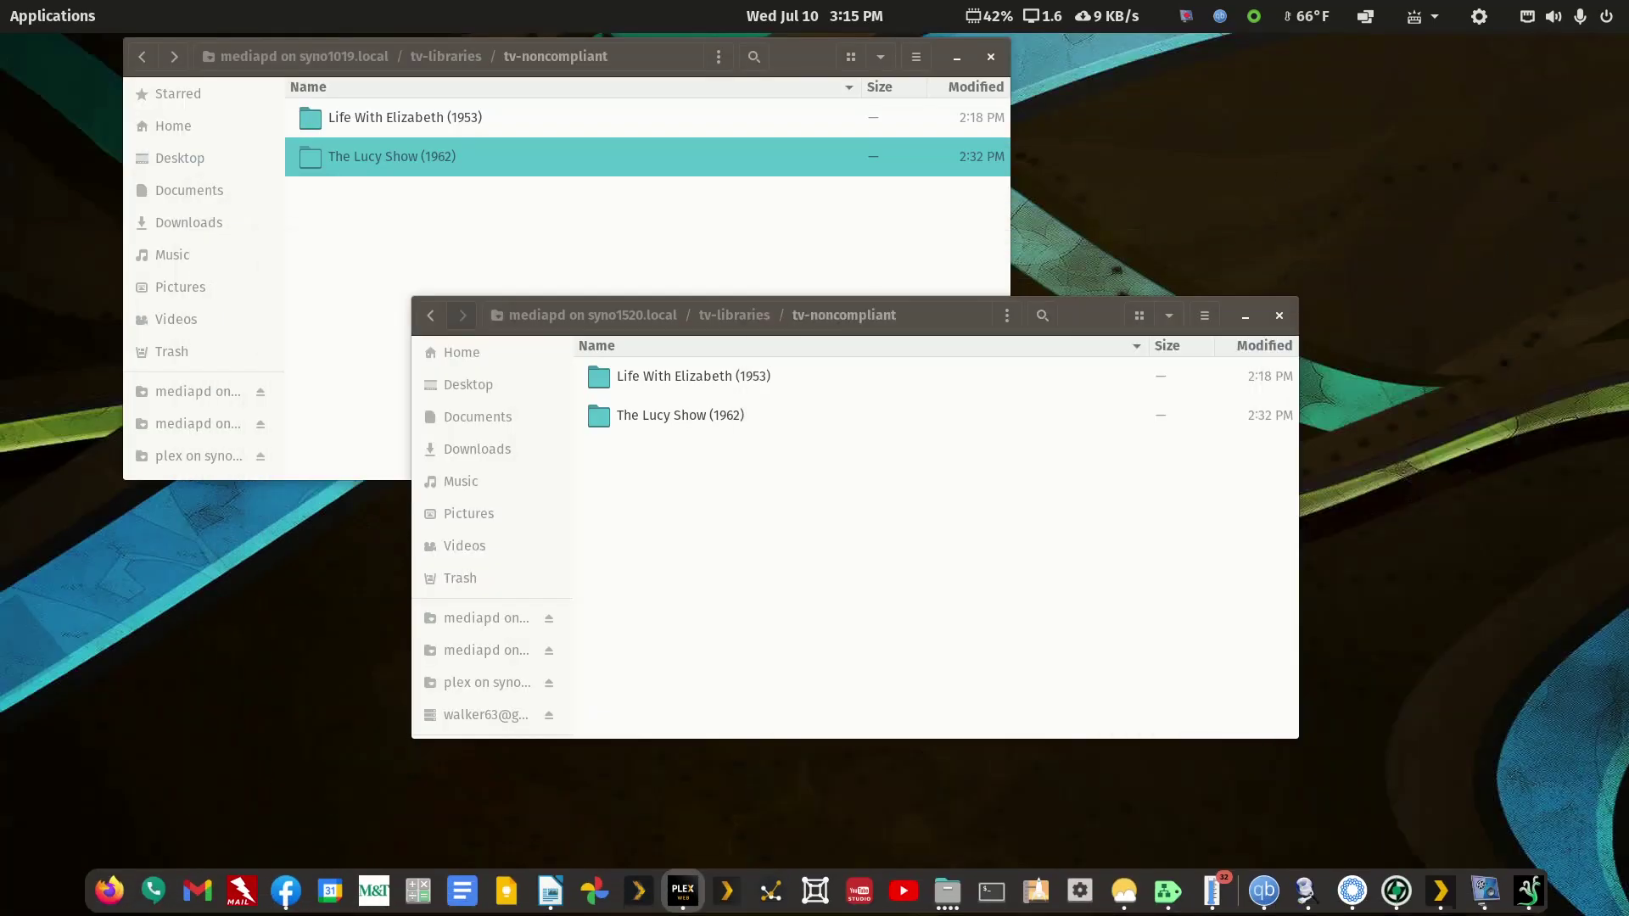
left_click(401, 194)
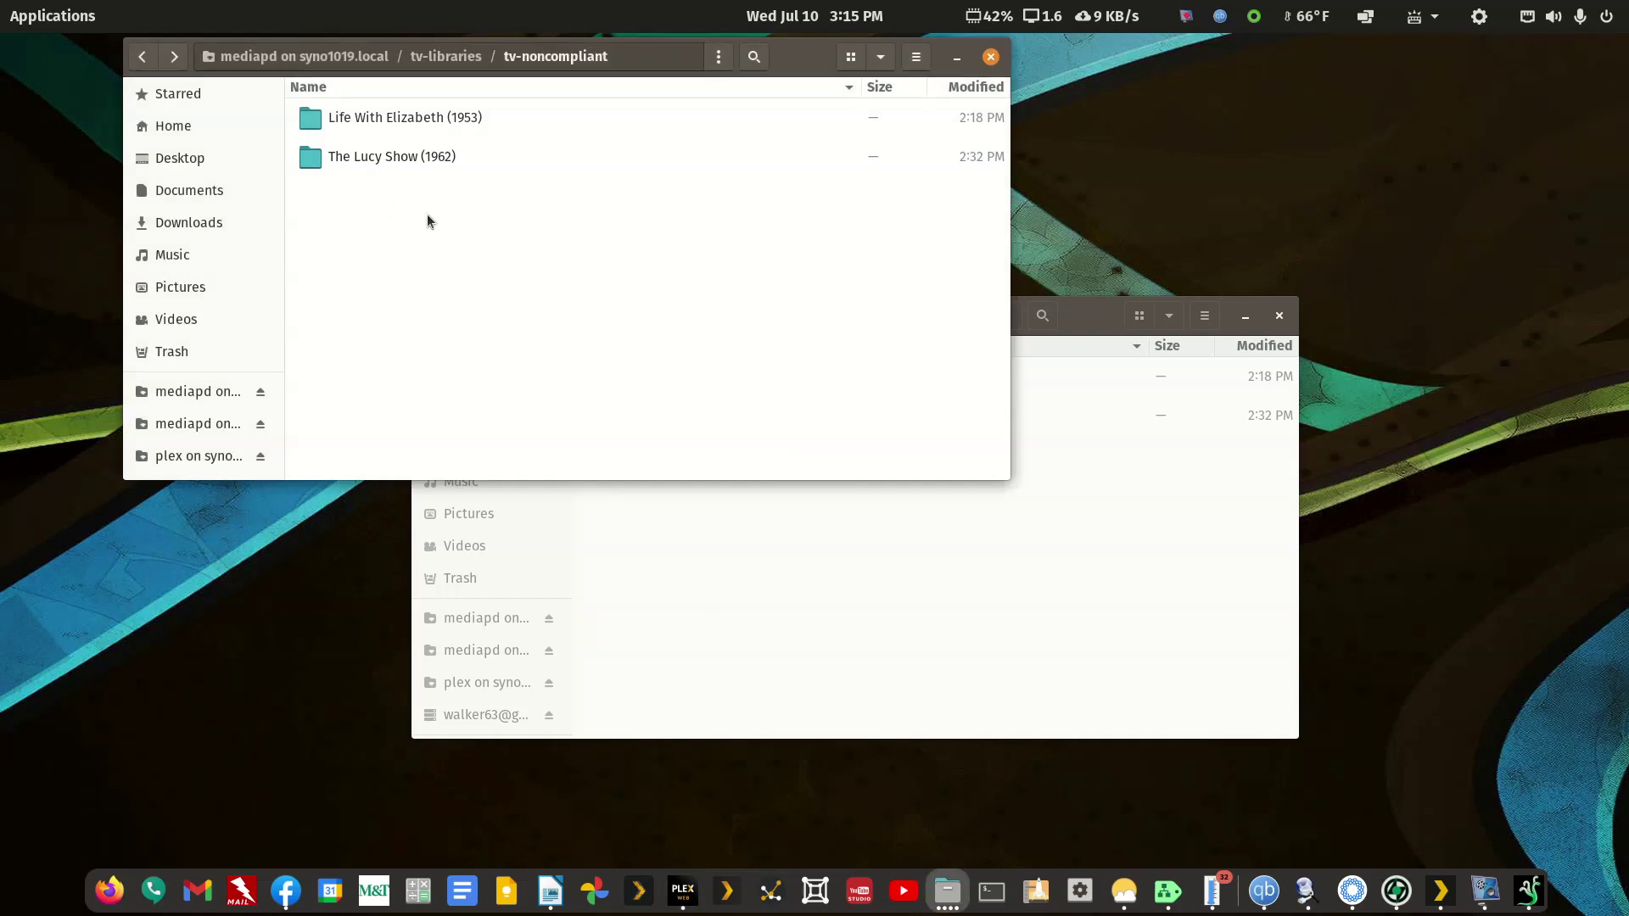
left_click(142, 56)
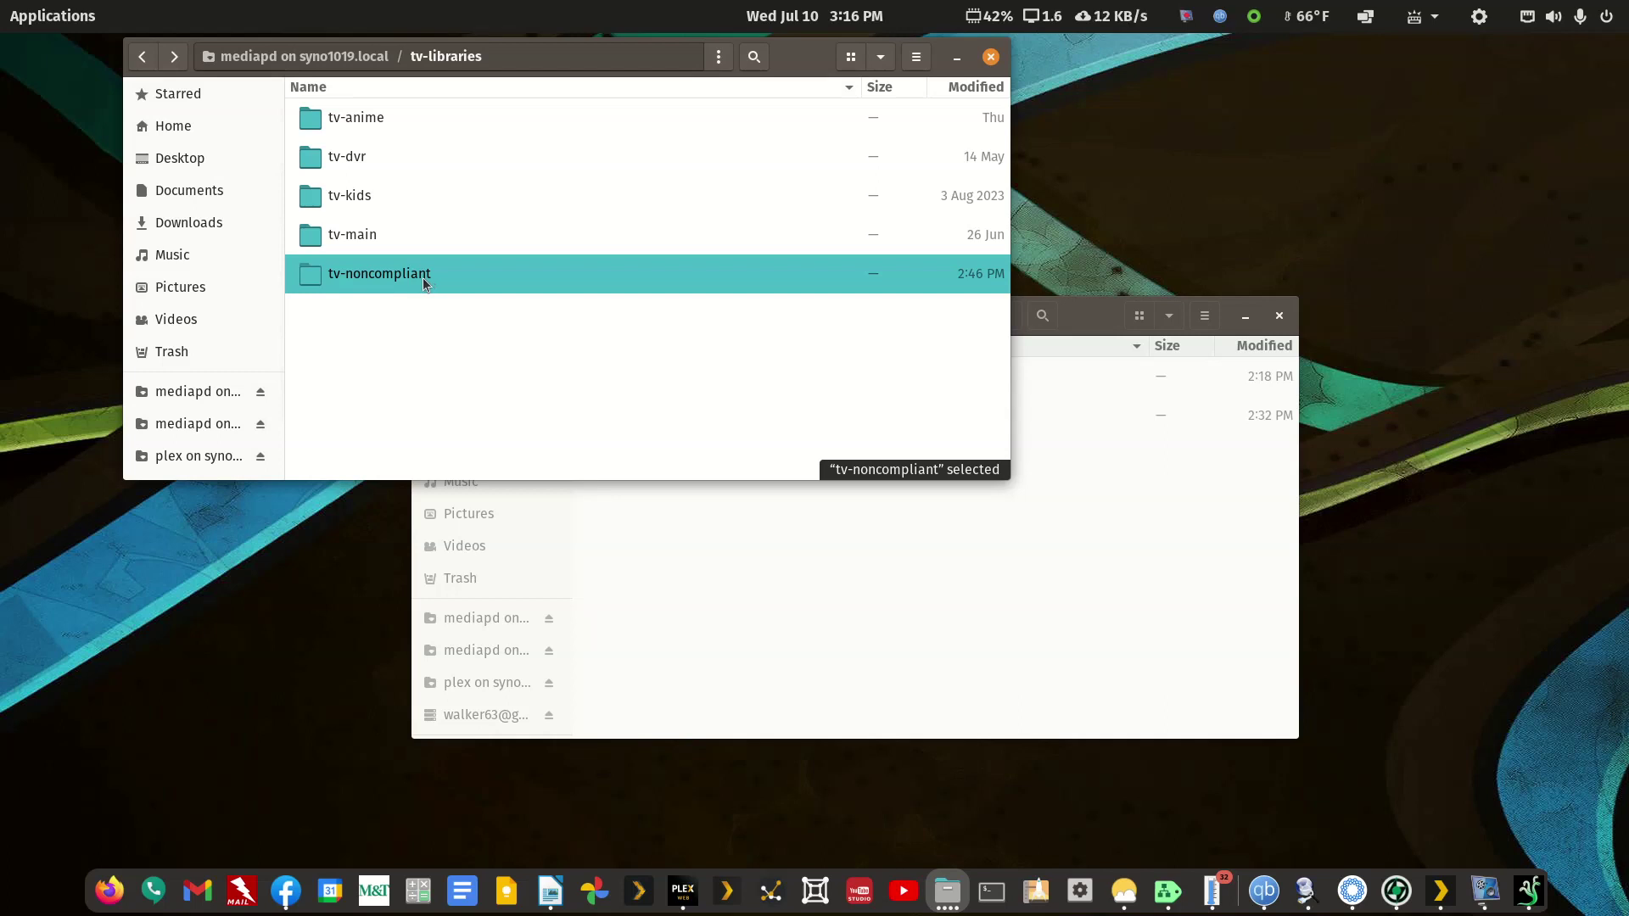
left_click(928, 591)
left_click(430, 315)
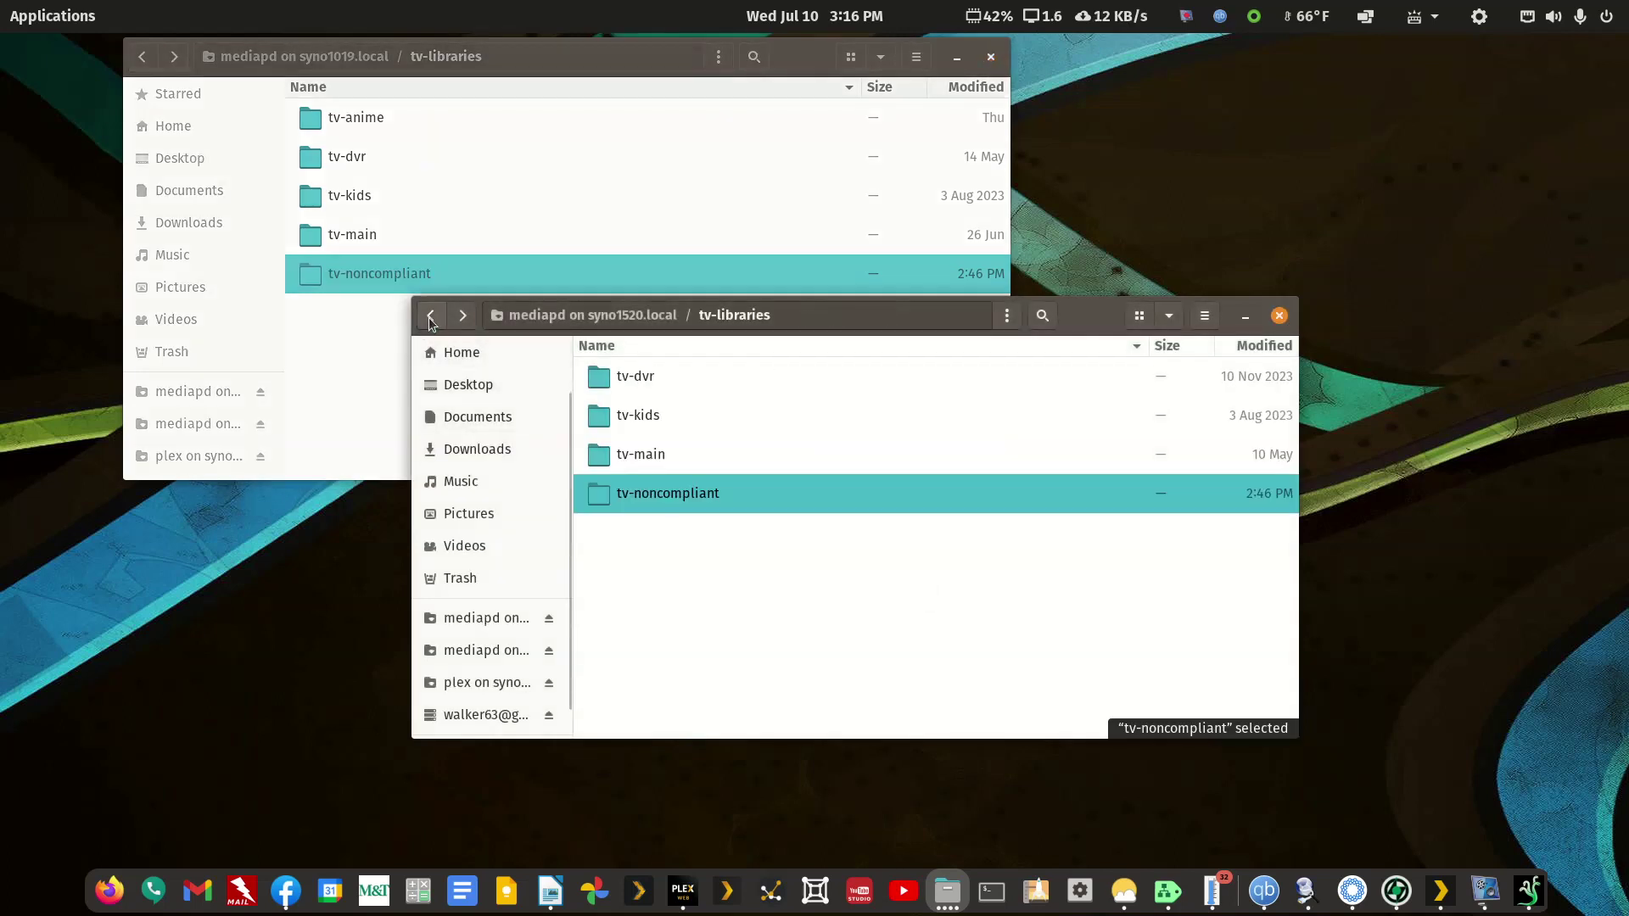
left_click(338, 370)
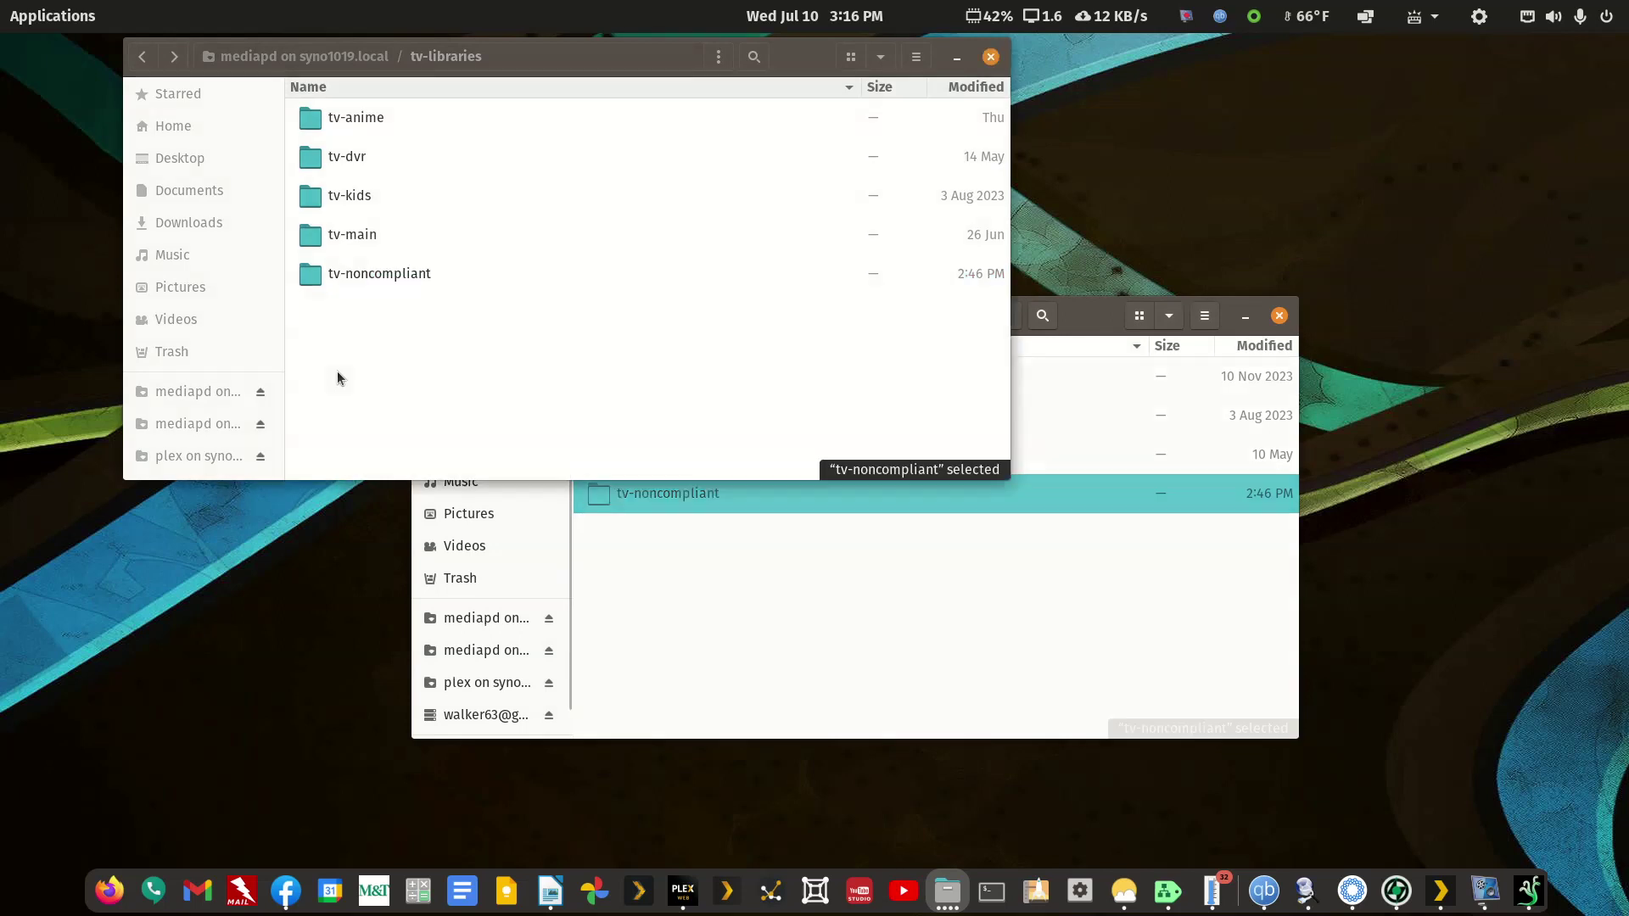
left_click(854, 659)
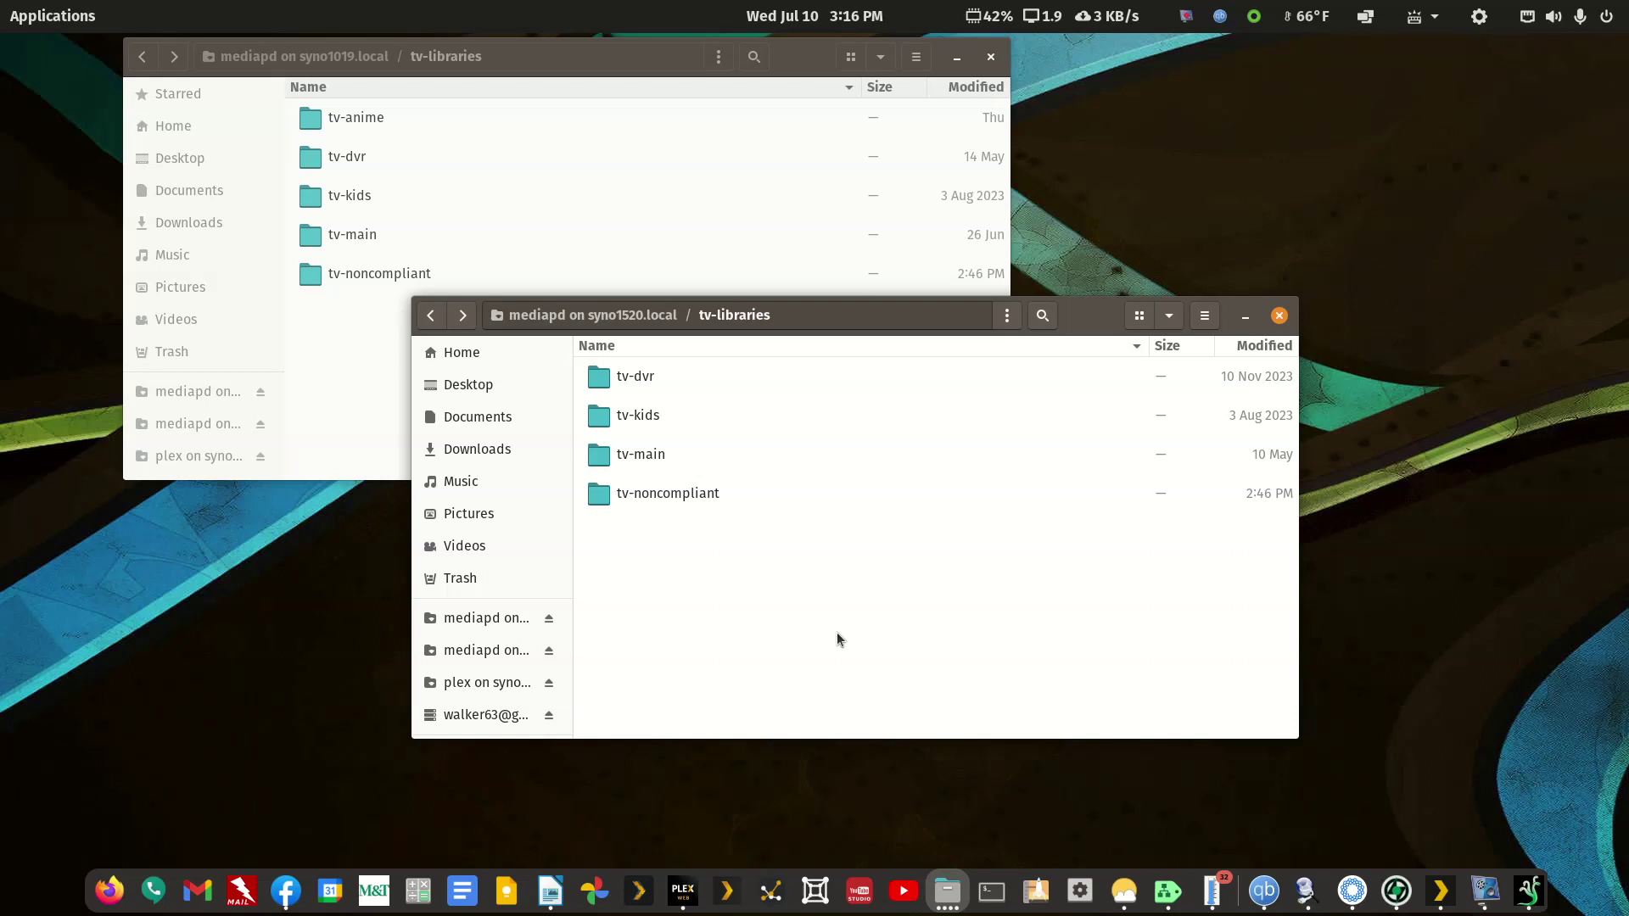
Show the Season 01 episode files of Life With Elizabeth (1953) under tv-noncompliant on both syno1019 and syno1520.
double_click(368, 275)
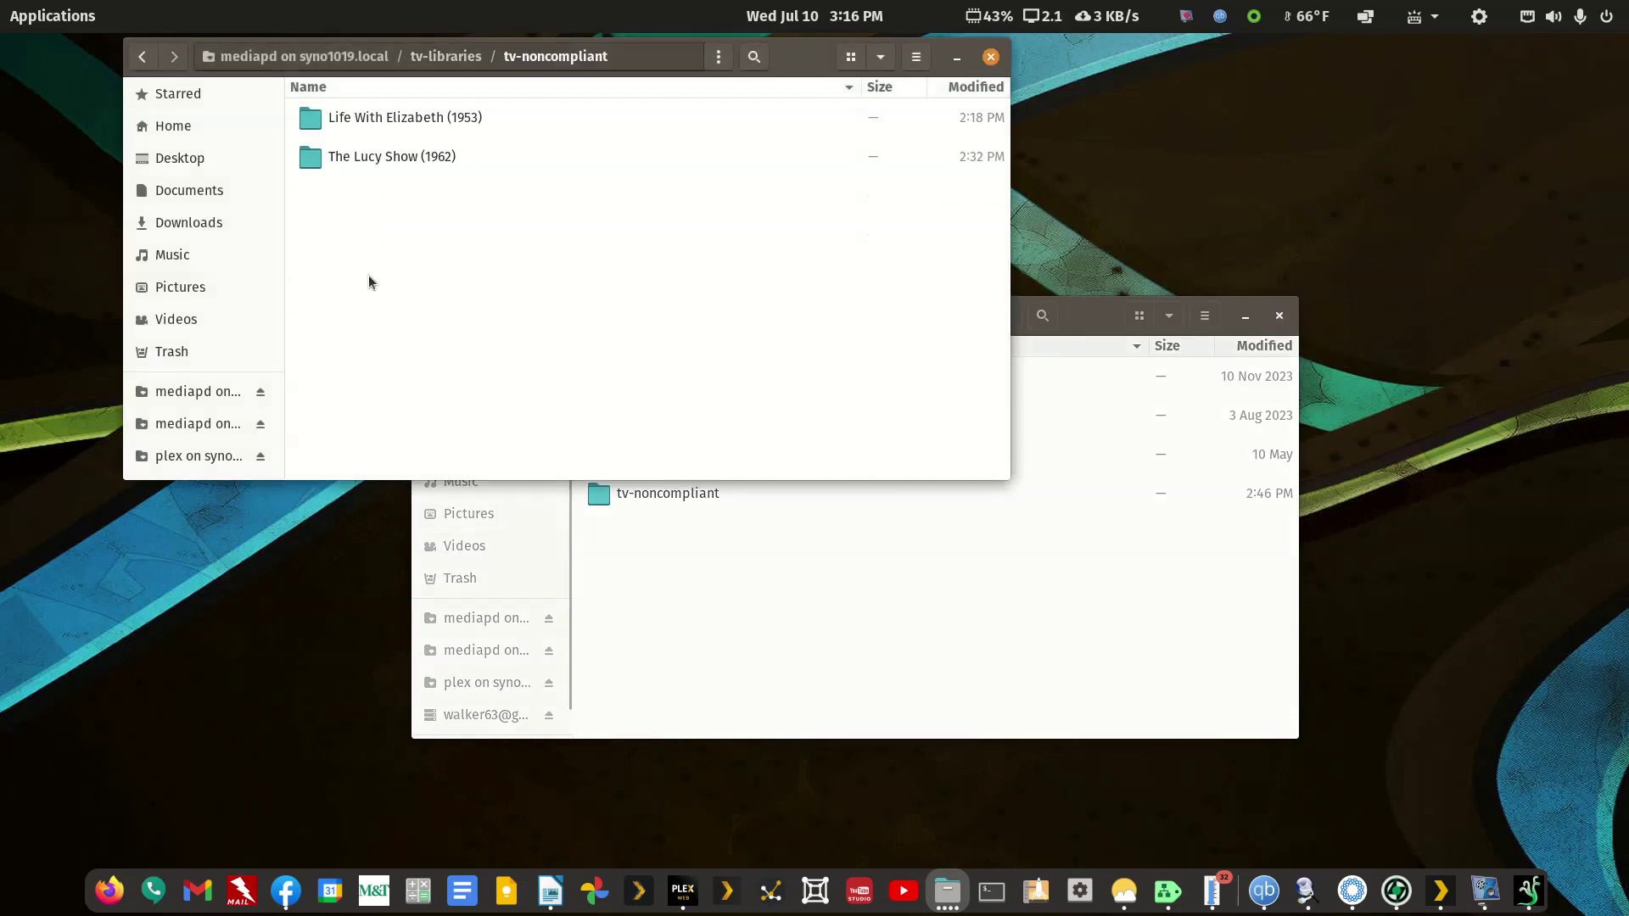
double_click(401, 119)
double_click(401, 119)
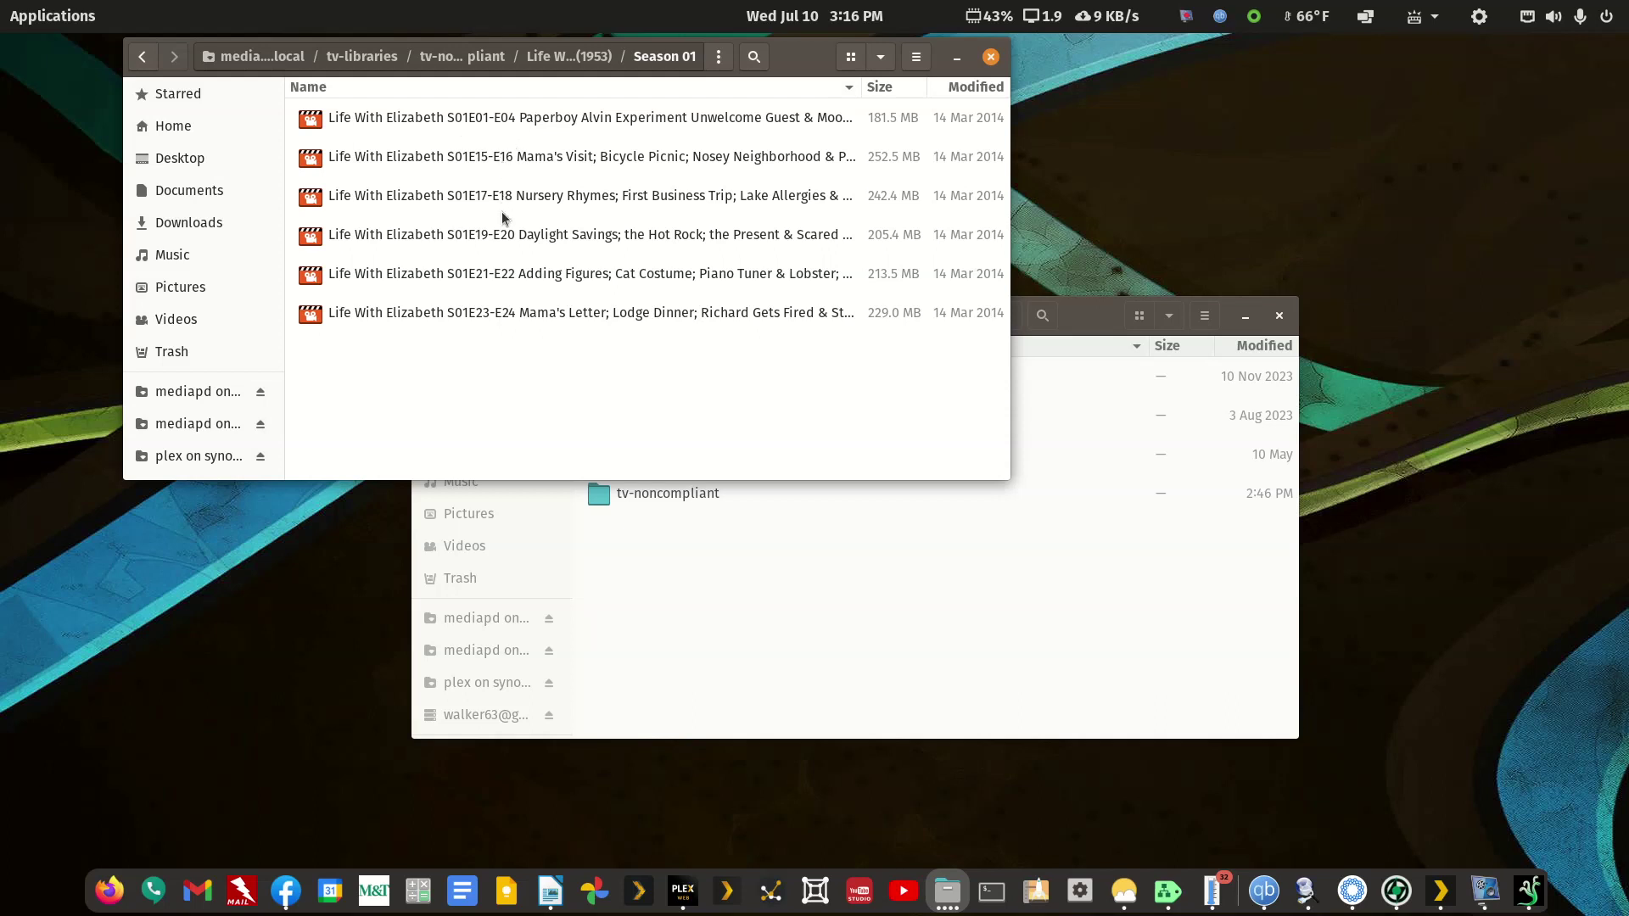
left_click(736, 589)
double_click(701, 501)
double_click(672, 378)
double_click(670, 379)
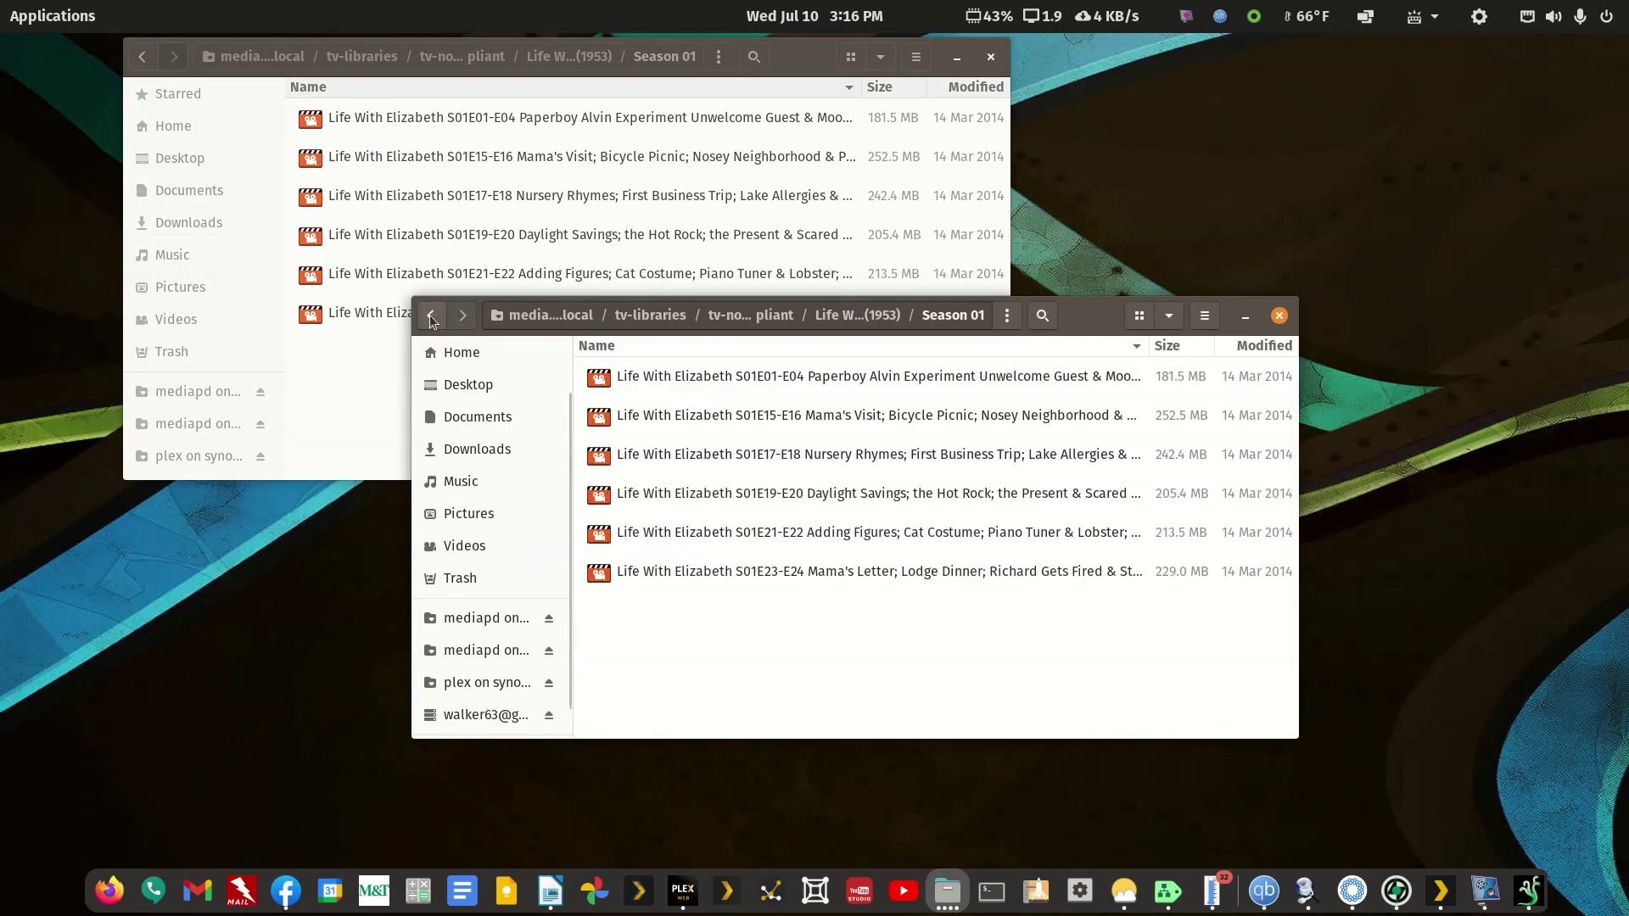
Show the Season 01 episode files of The Lucy Show (1962) under tv-noncompliant on syno1520.
left_click(431, 317)
left_click(431, 317)
double_click(679, 415)
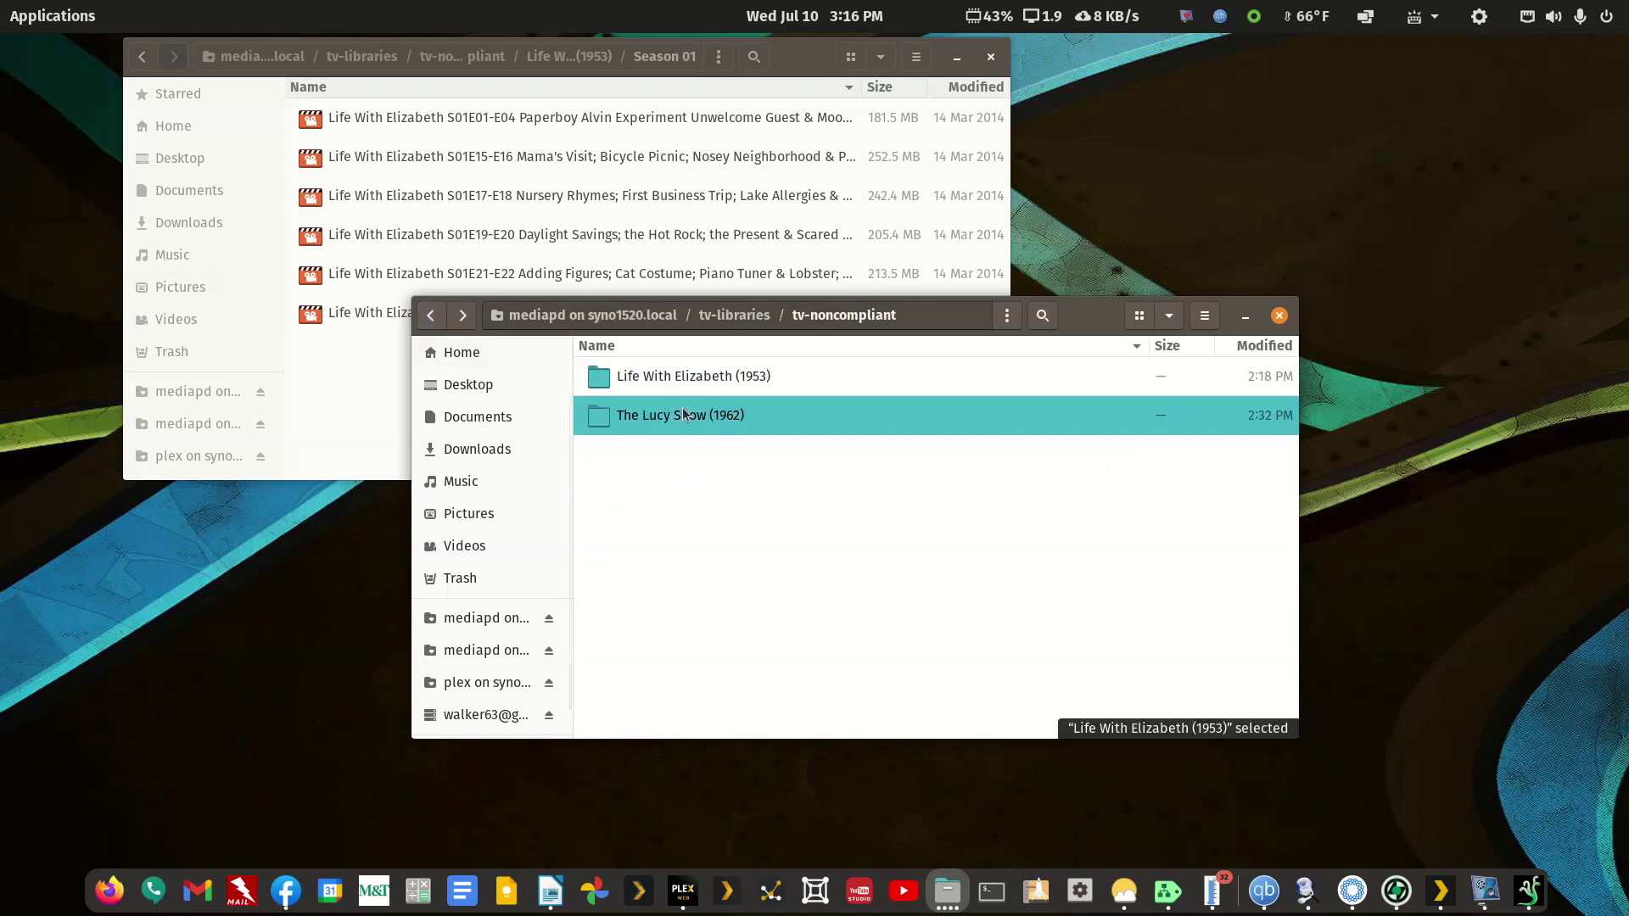
left_click(668, 387)
double_click(668, 386)
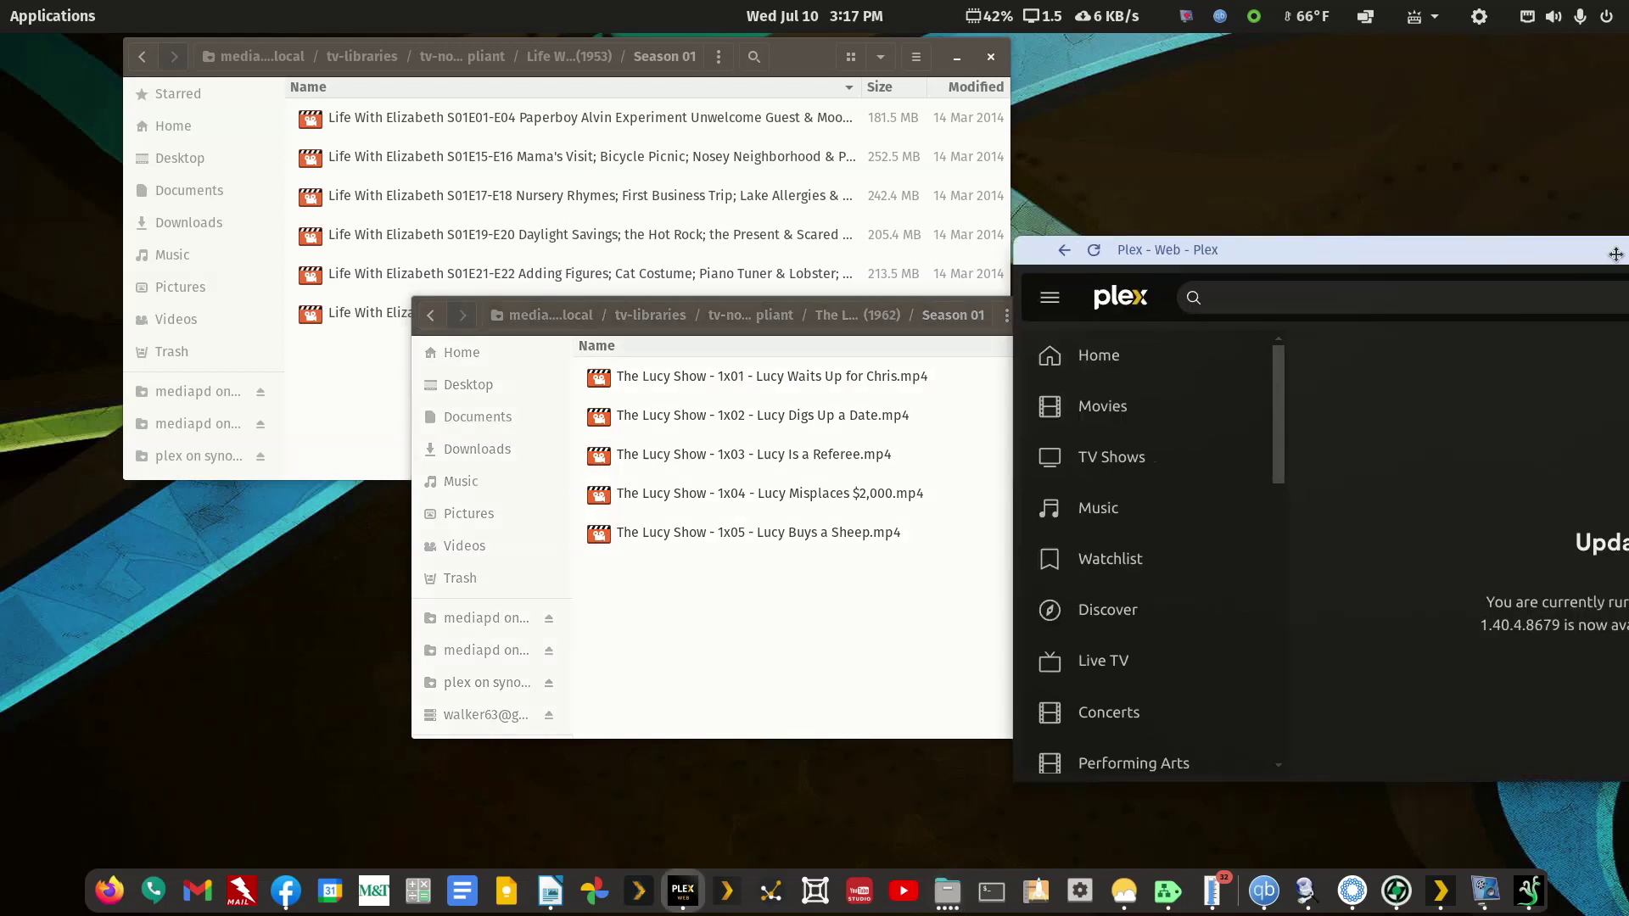
Return to Plex in a maximized window and open the Libraries management page of the DS1520+ server.
left_click_drag(1564, 249, 781, 122)
double_click(786, 120)
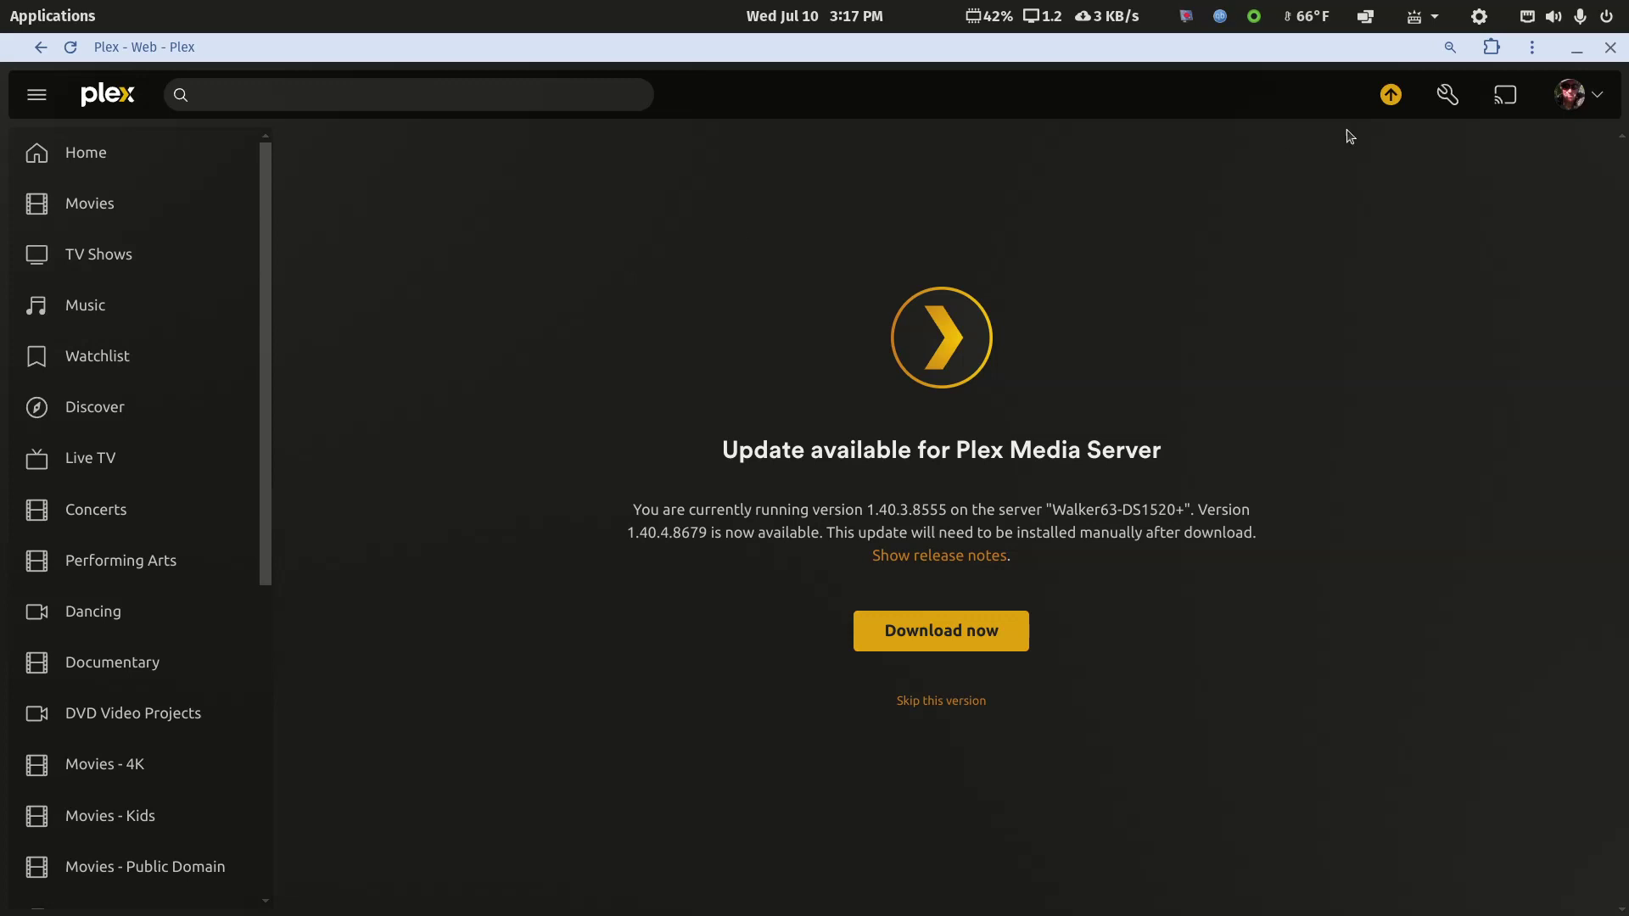
left_click(1434, 97)
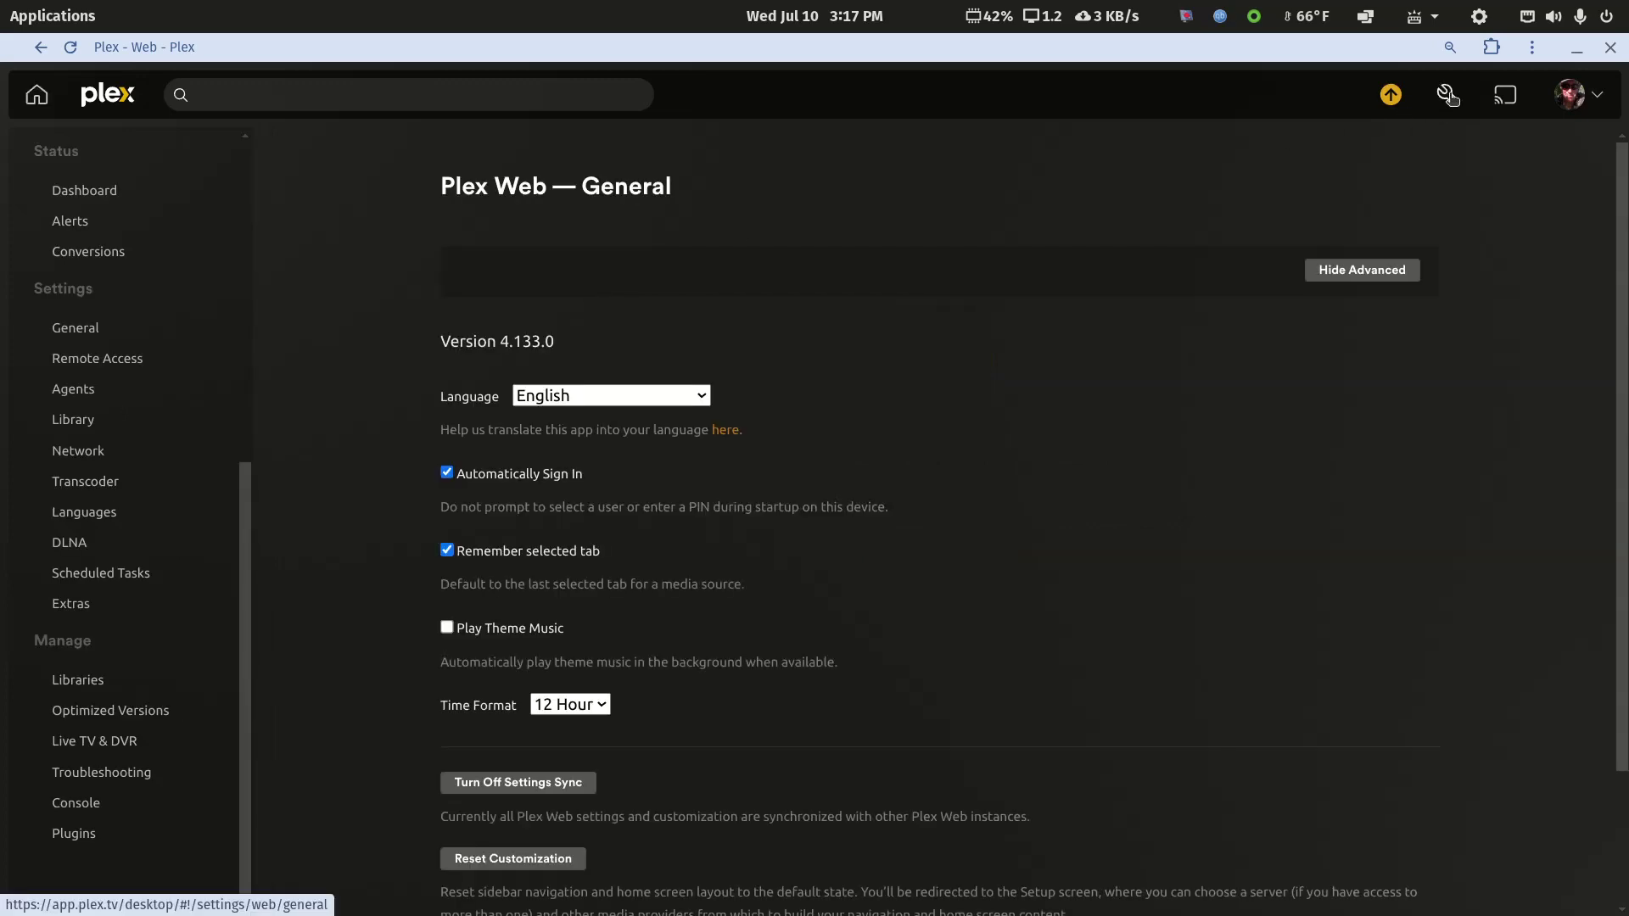
left_click(1391, 94)
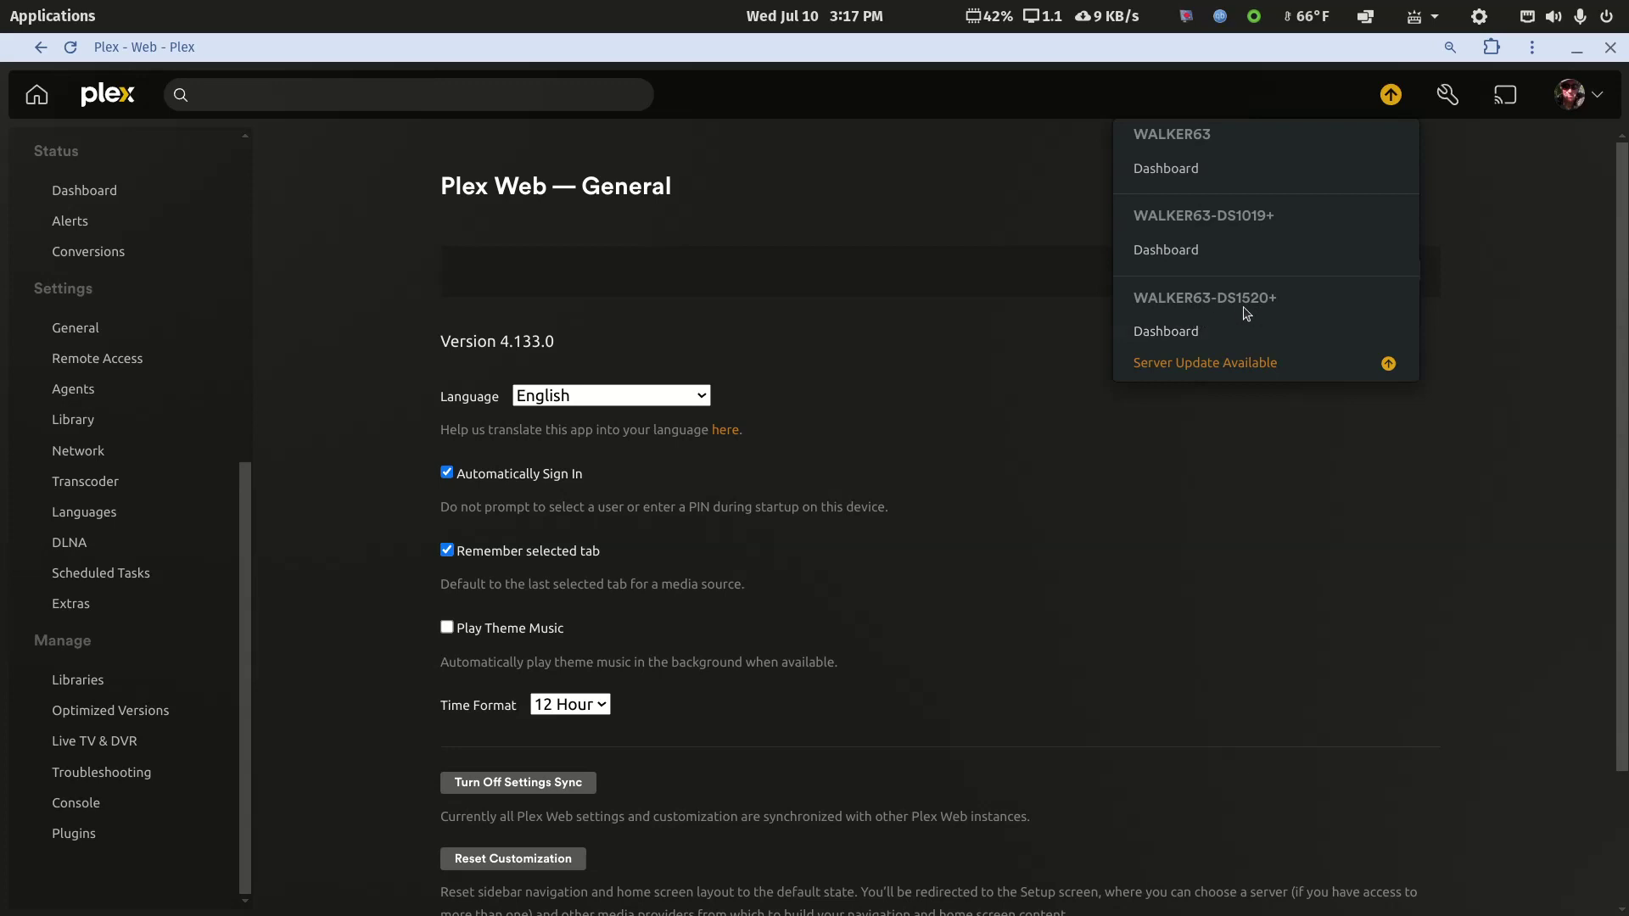
scroll(211, 280, "up", 4)
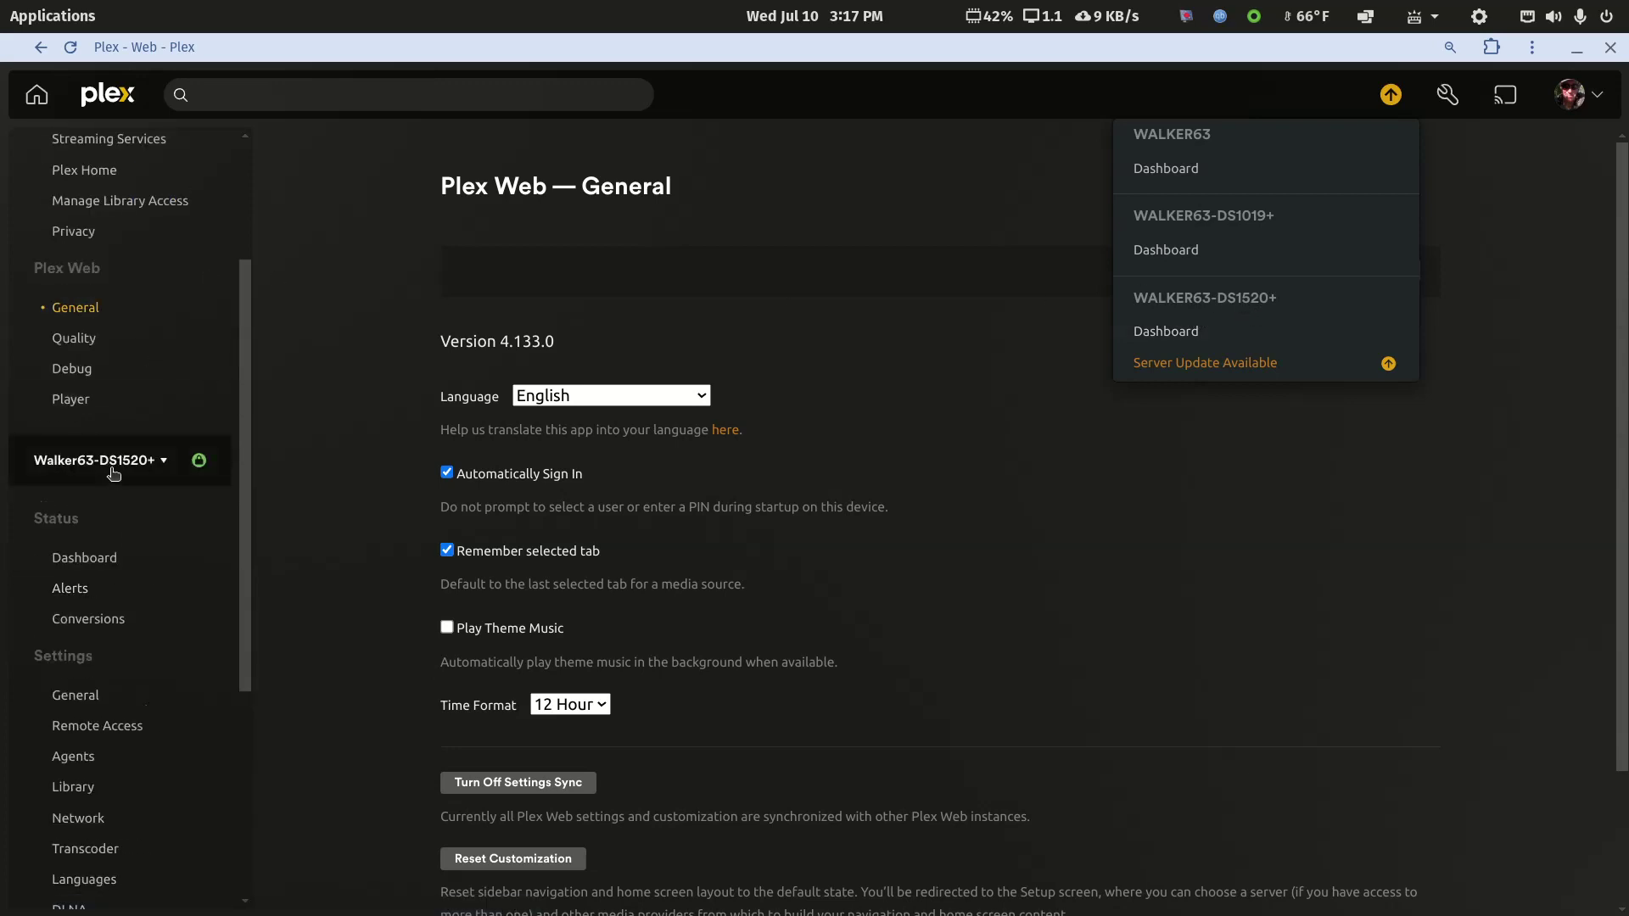
scroll(165, 583, "down", 4)
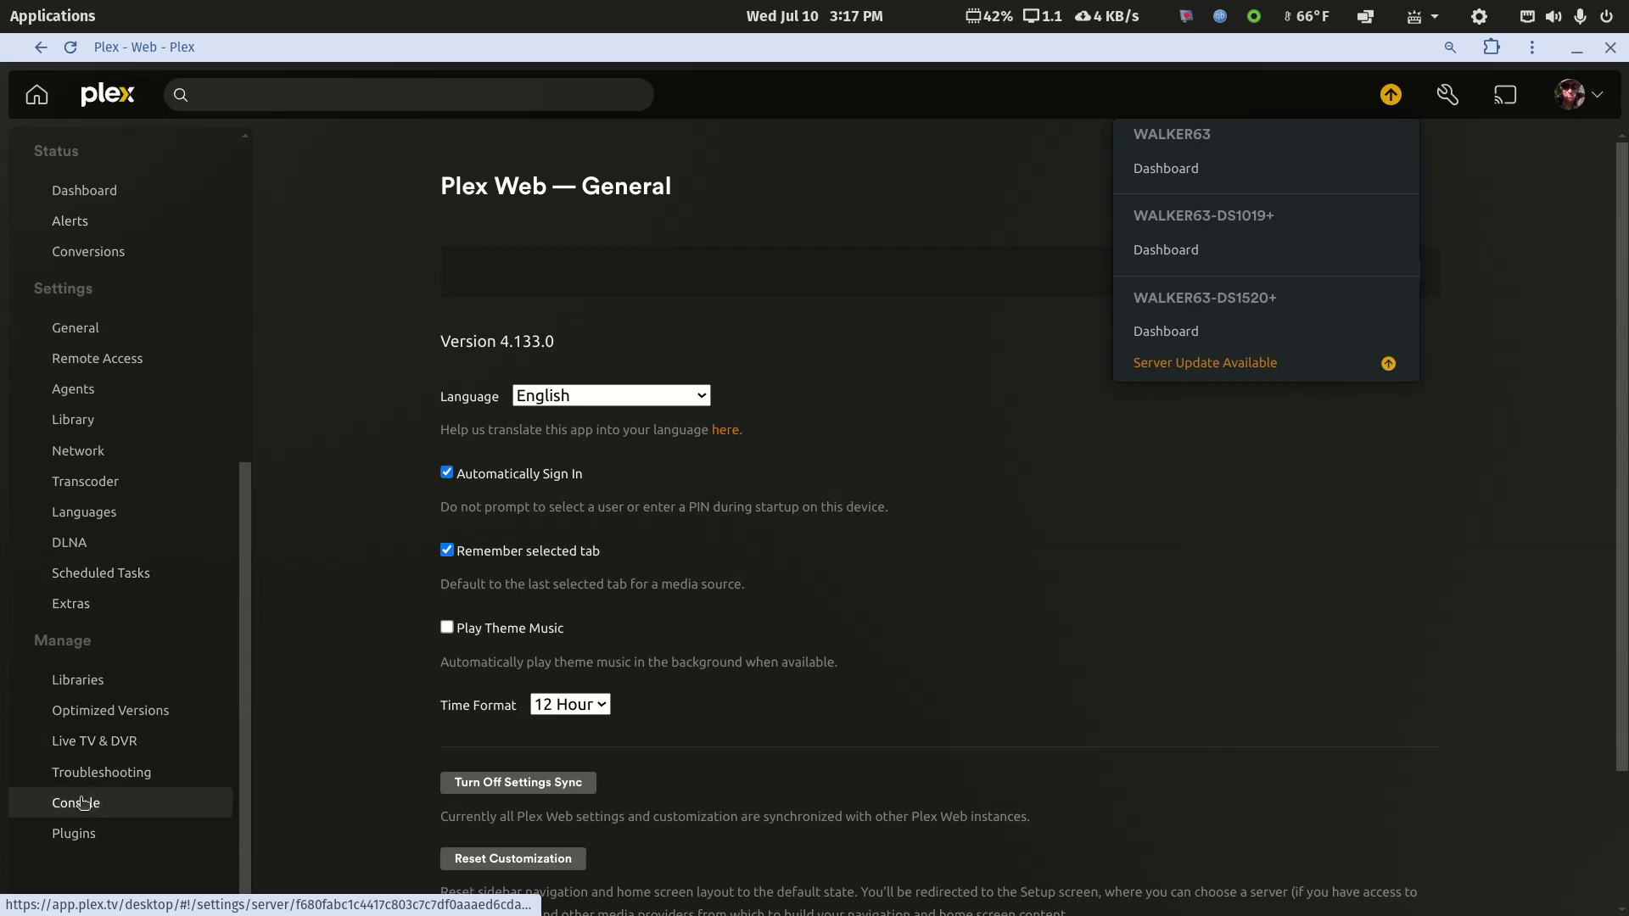
left_click(75, 680)
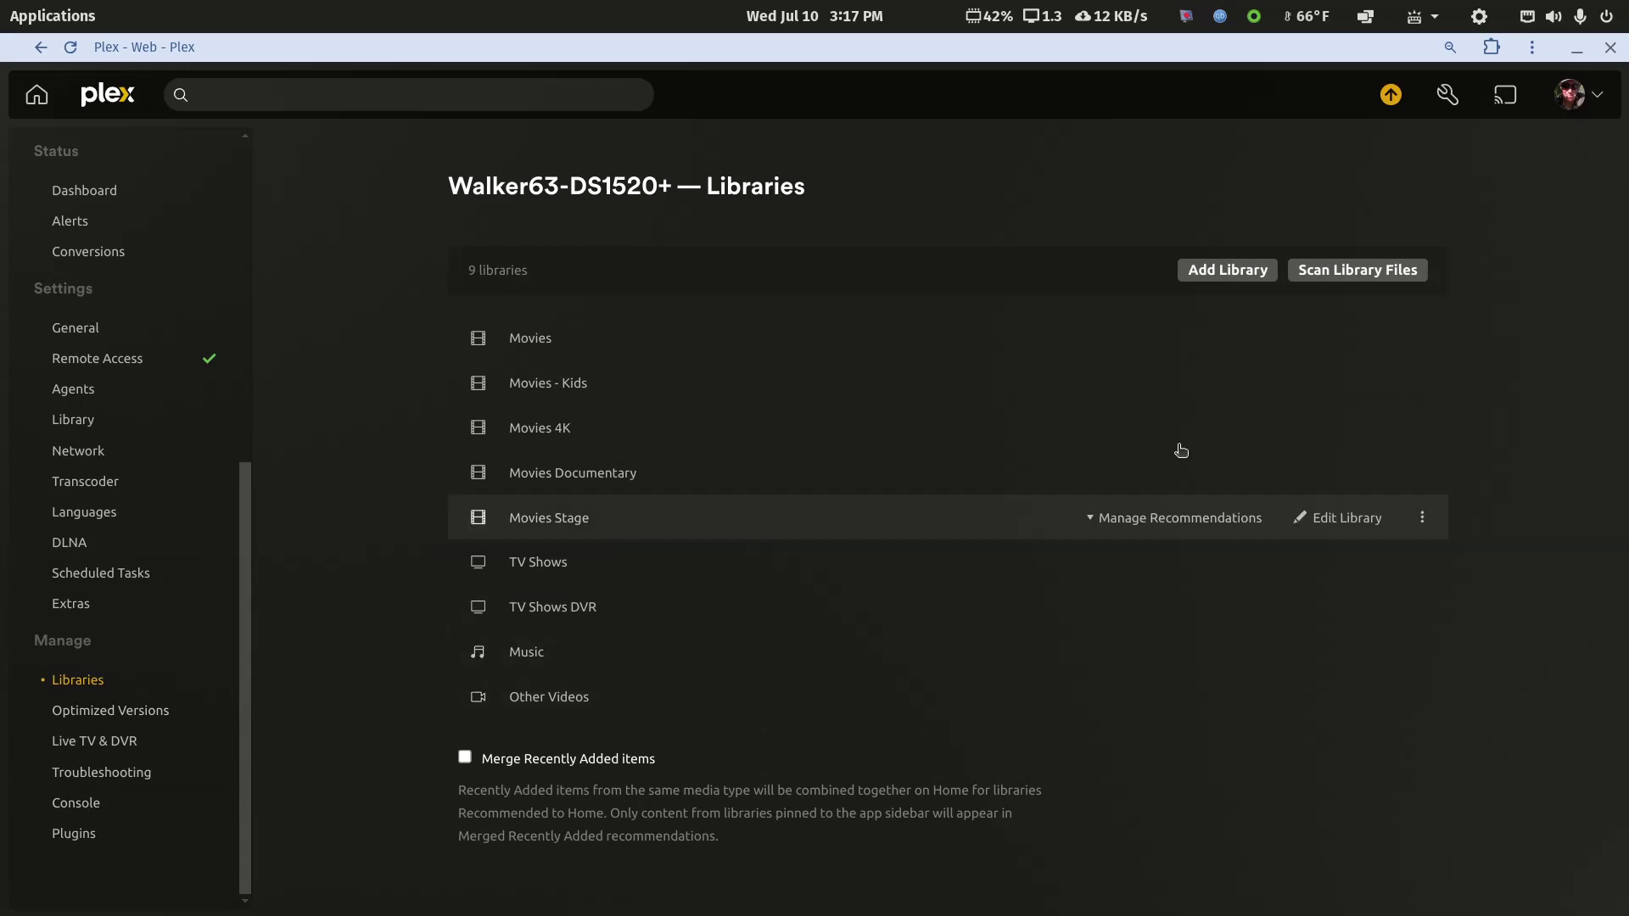
Start a new library of type TV Shows named "TV Shows Test TMDB" and proceed to its folder selection.
left_click(1240, 272)
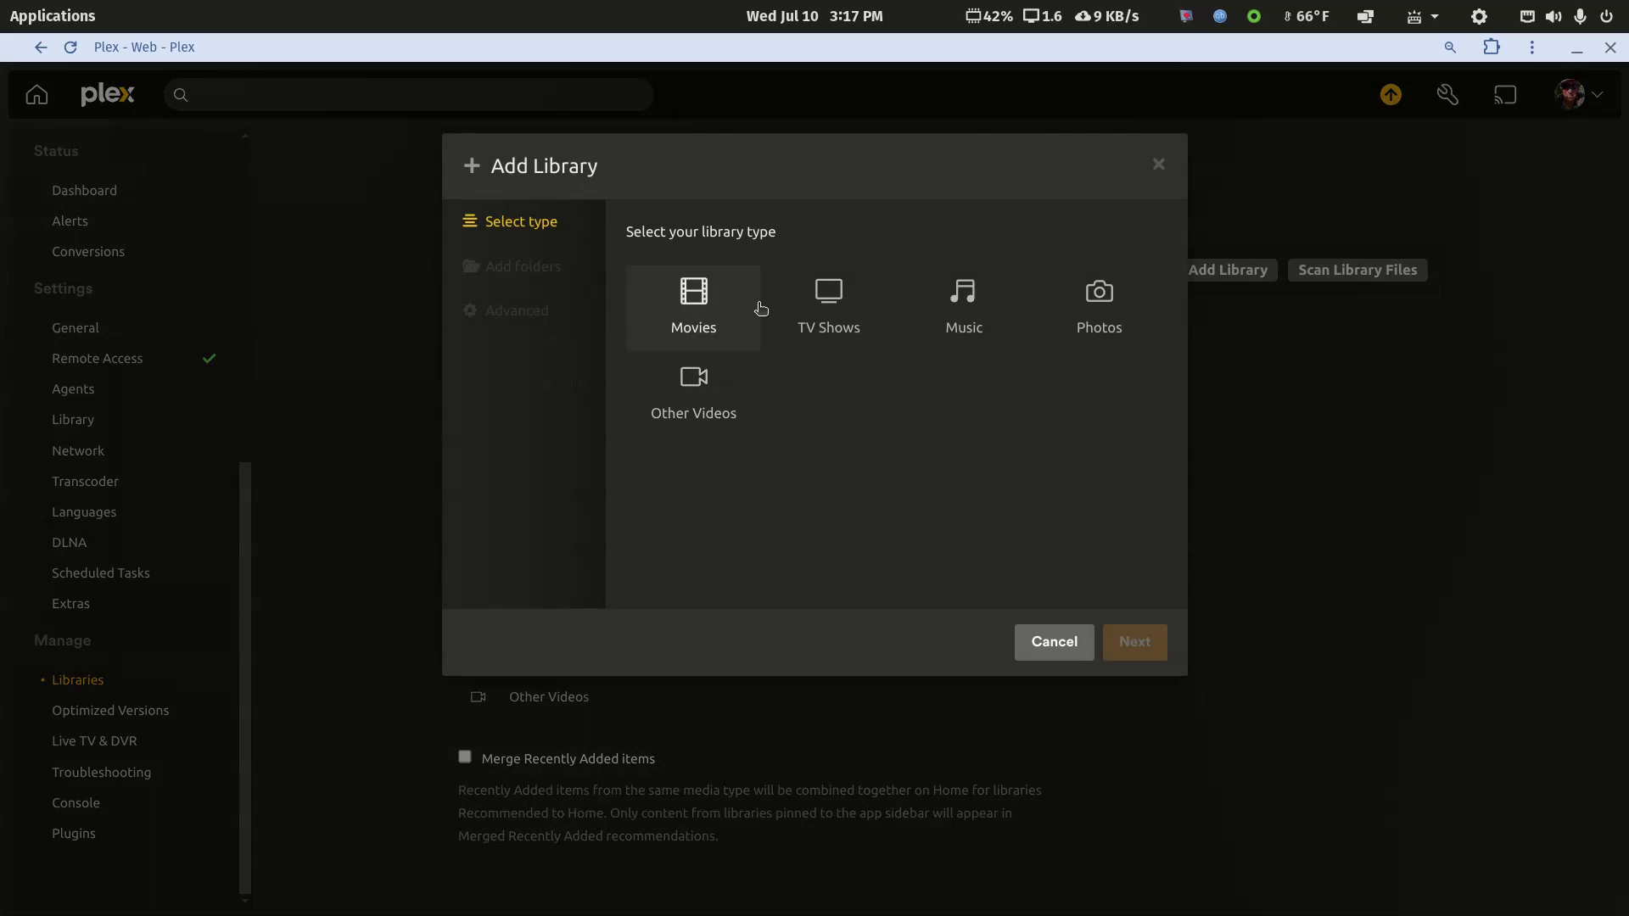
left_click(828, 305)
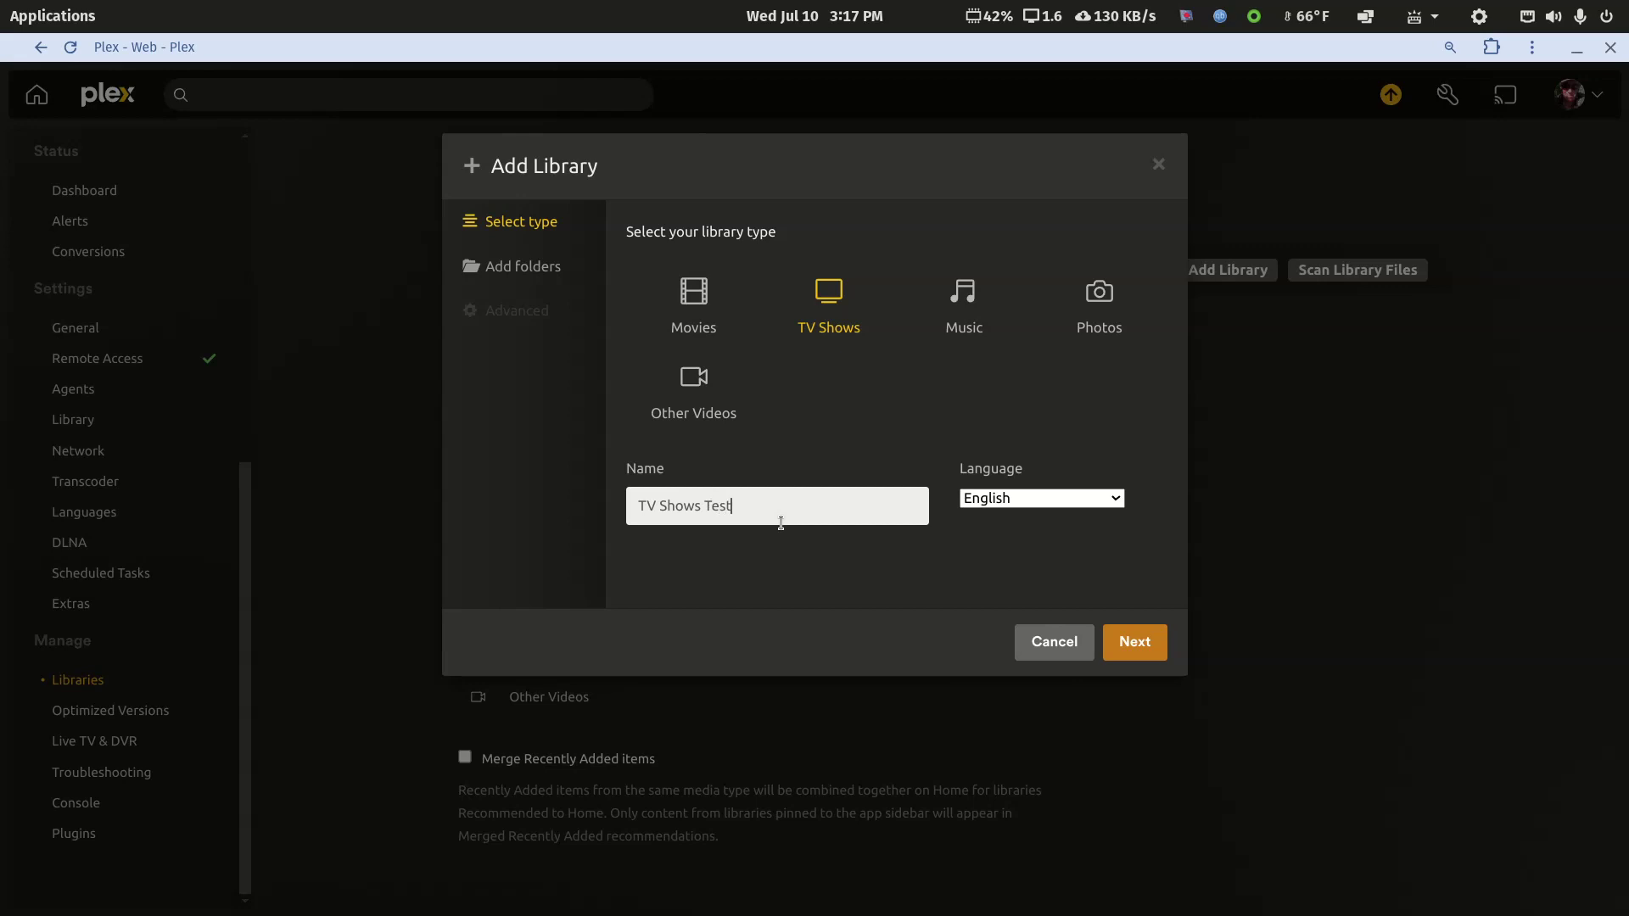
type("Test TMDB")
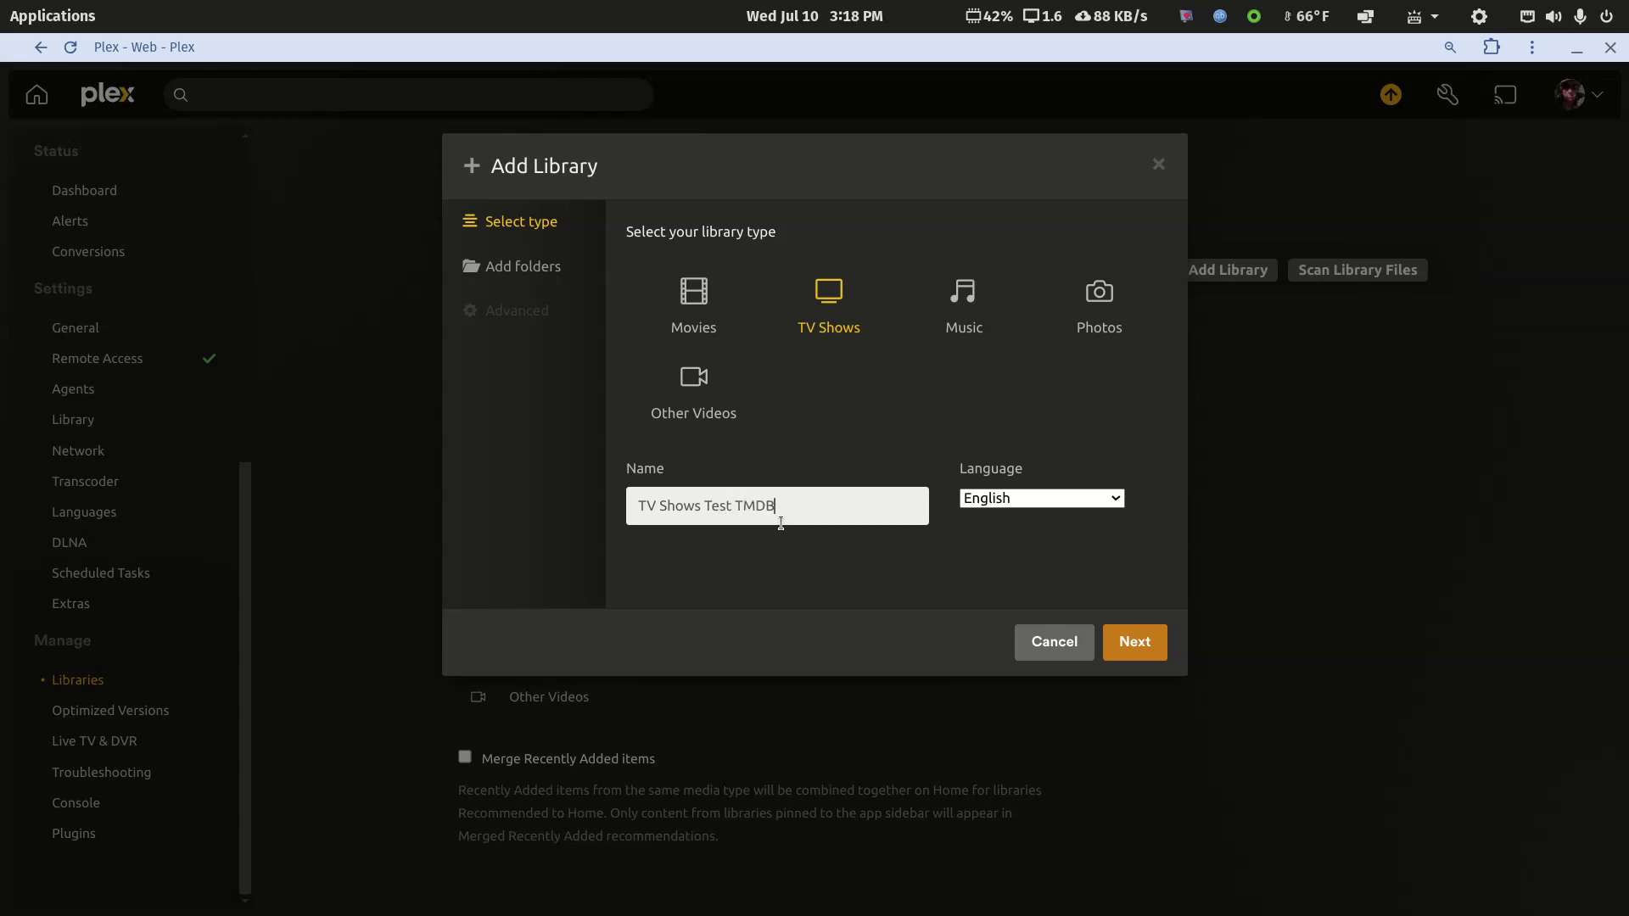
left_click(1129, 644)
Assign the folder /plextv/tv-noncompliant to the new library and create it with the advanced settings left as they are.
left_click(940, 282)
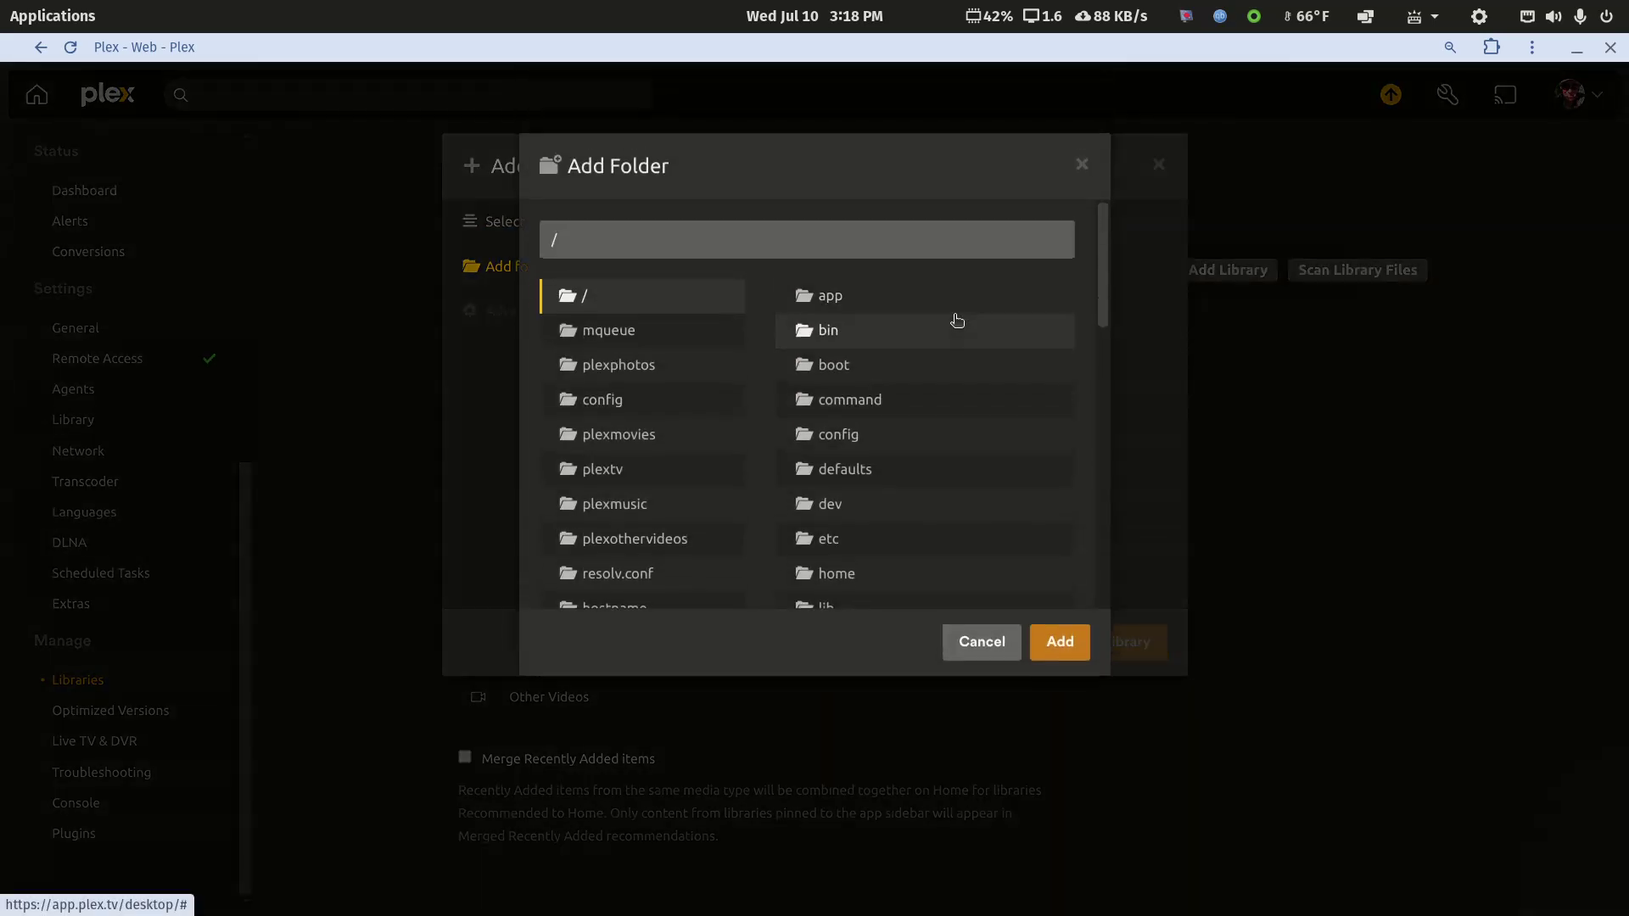
left_click(604, 477)
left_click(913, 399)
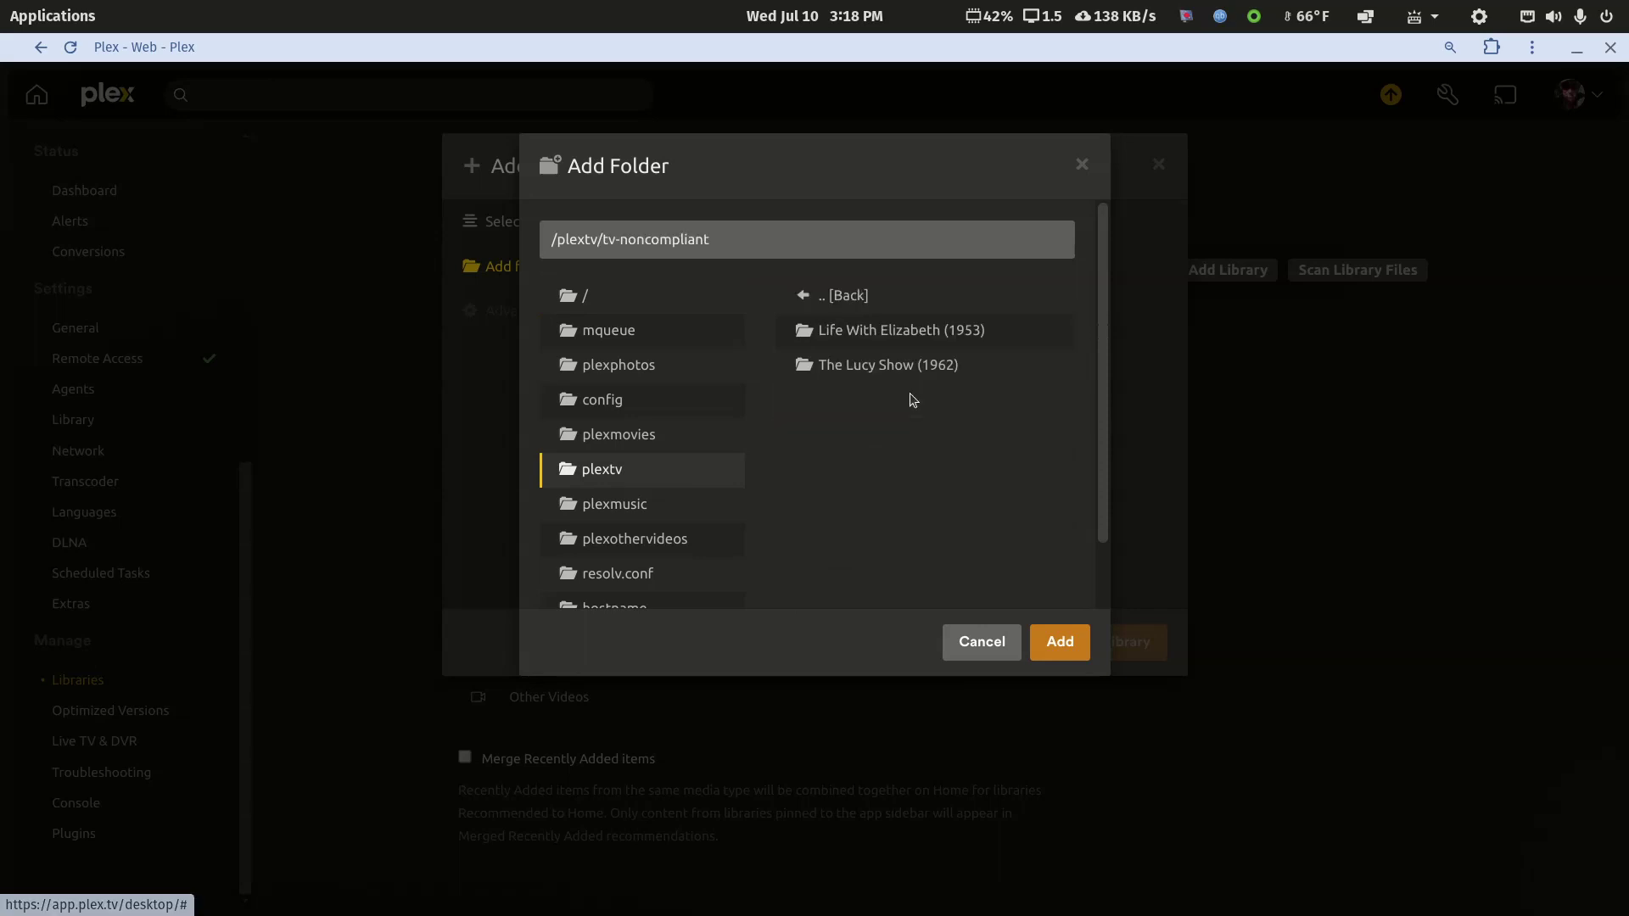
left_click(1053, 645)
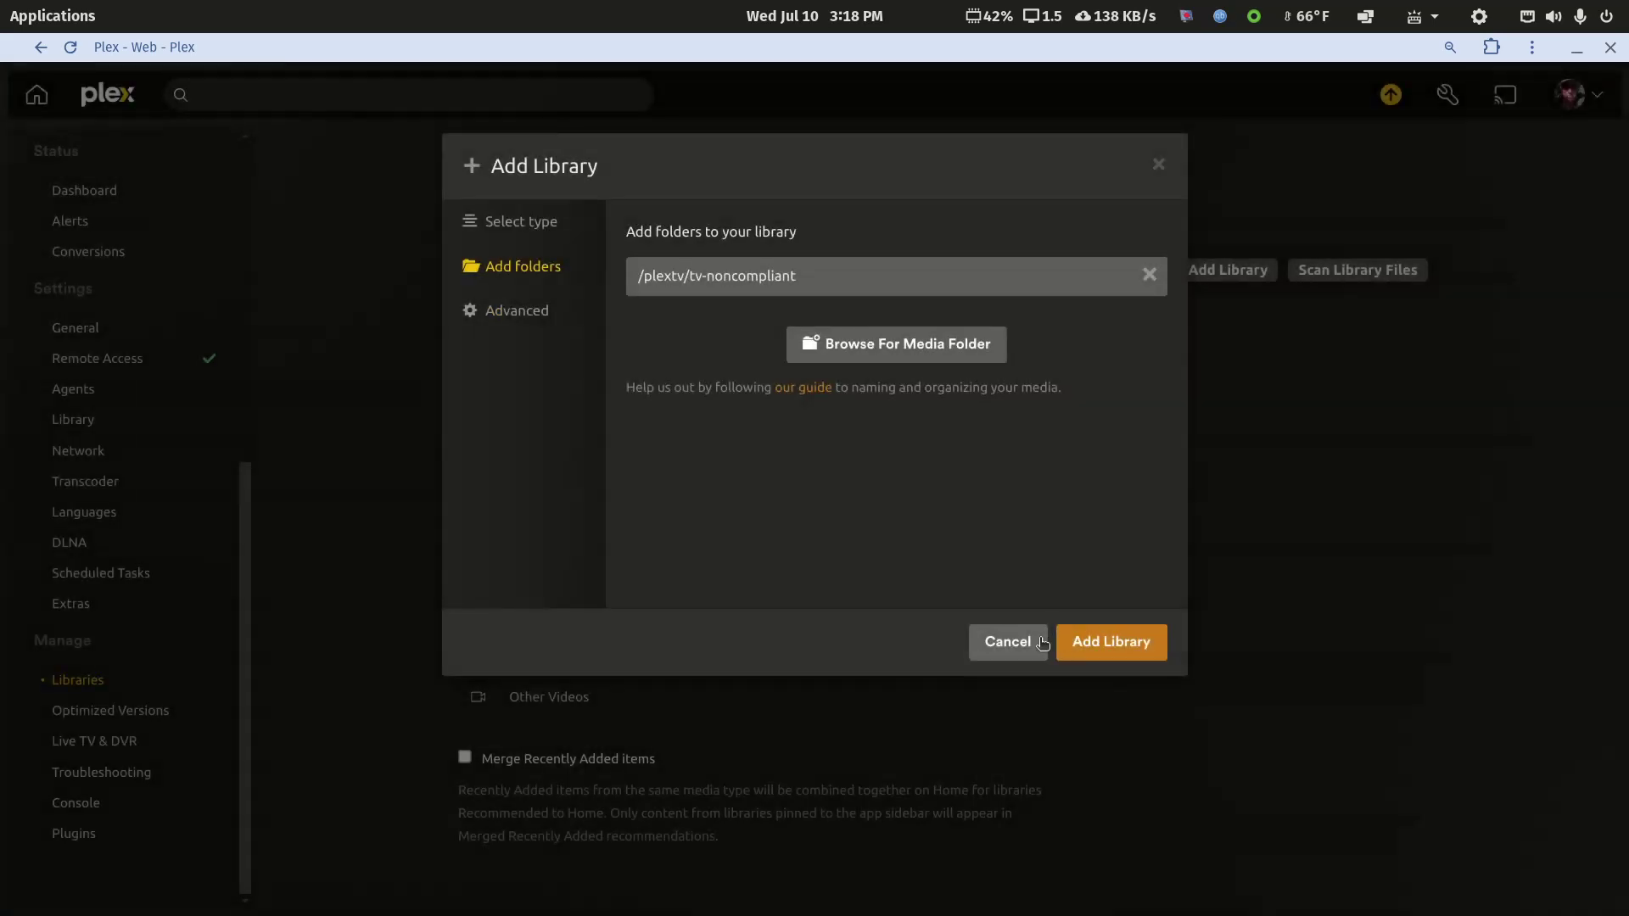
left_click(528, 310)
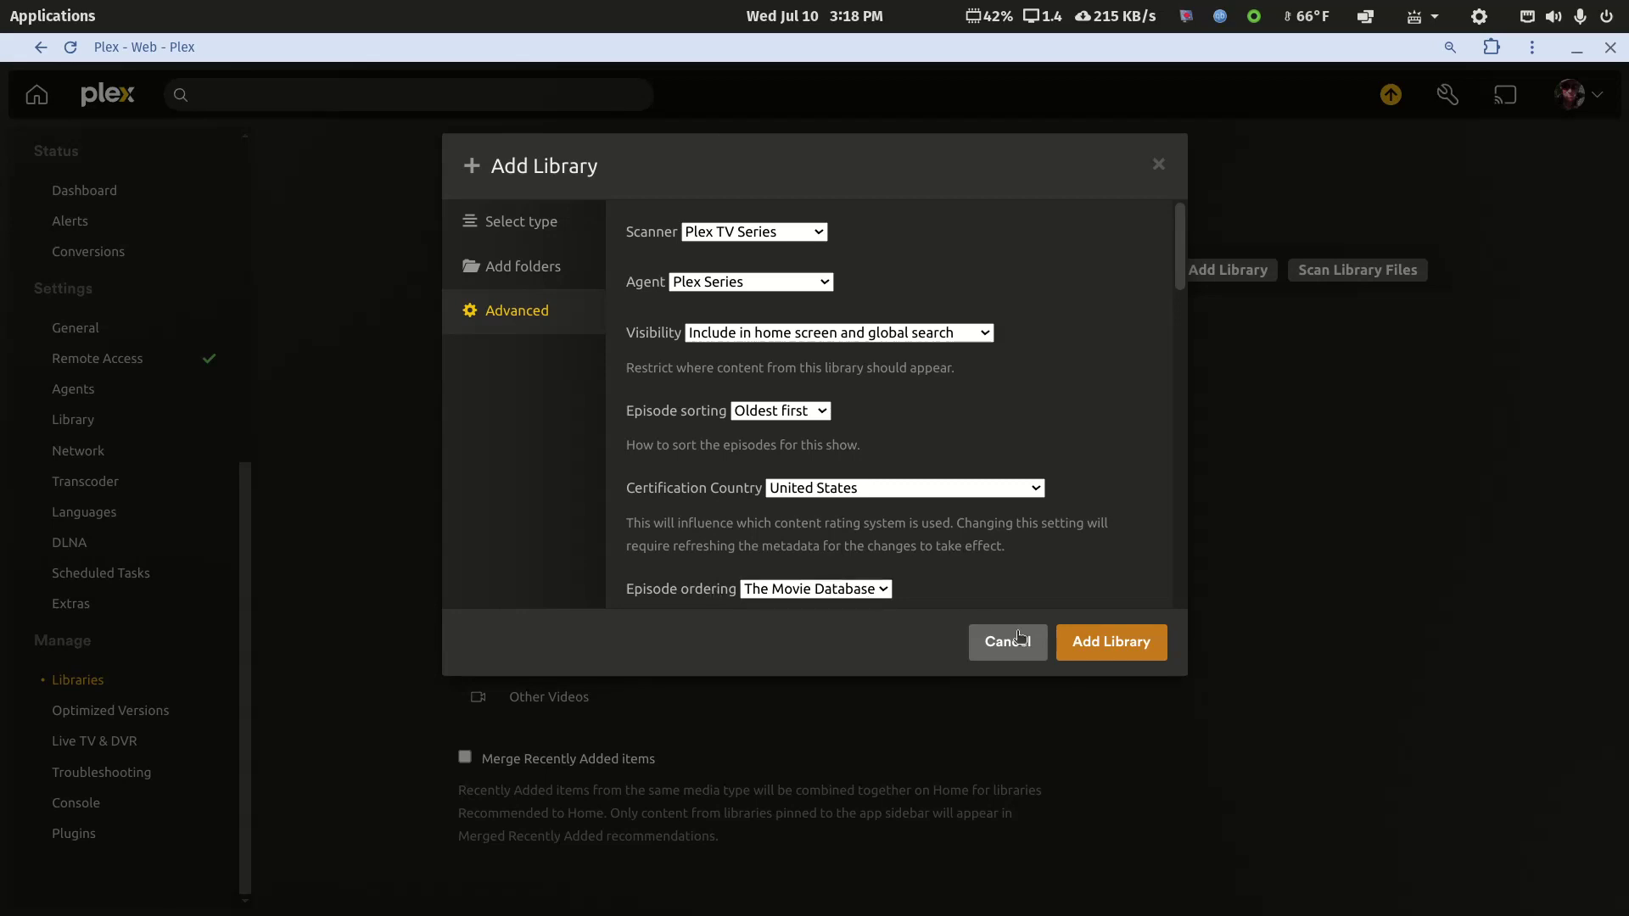
left_click(1071, 642)
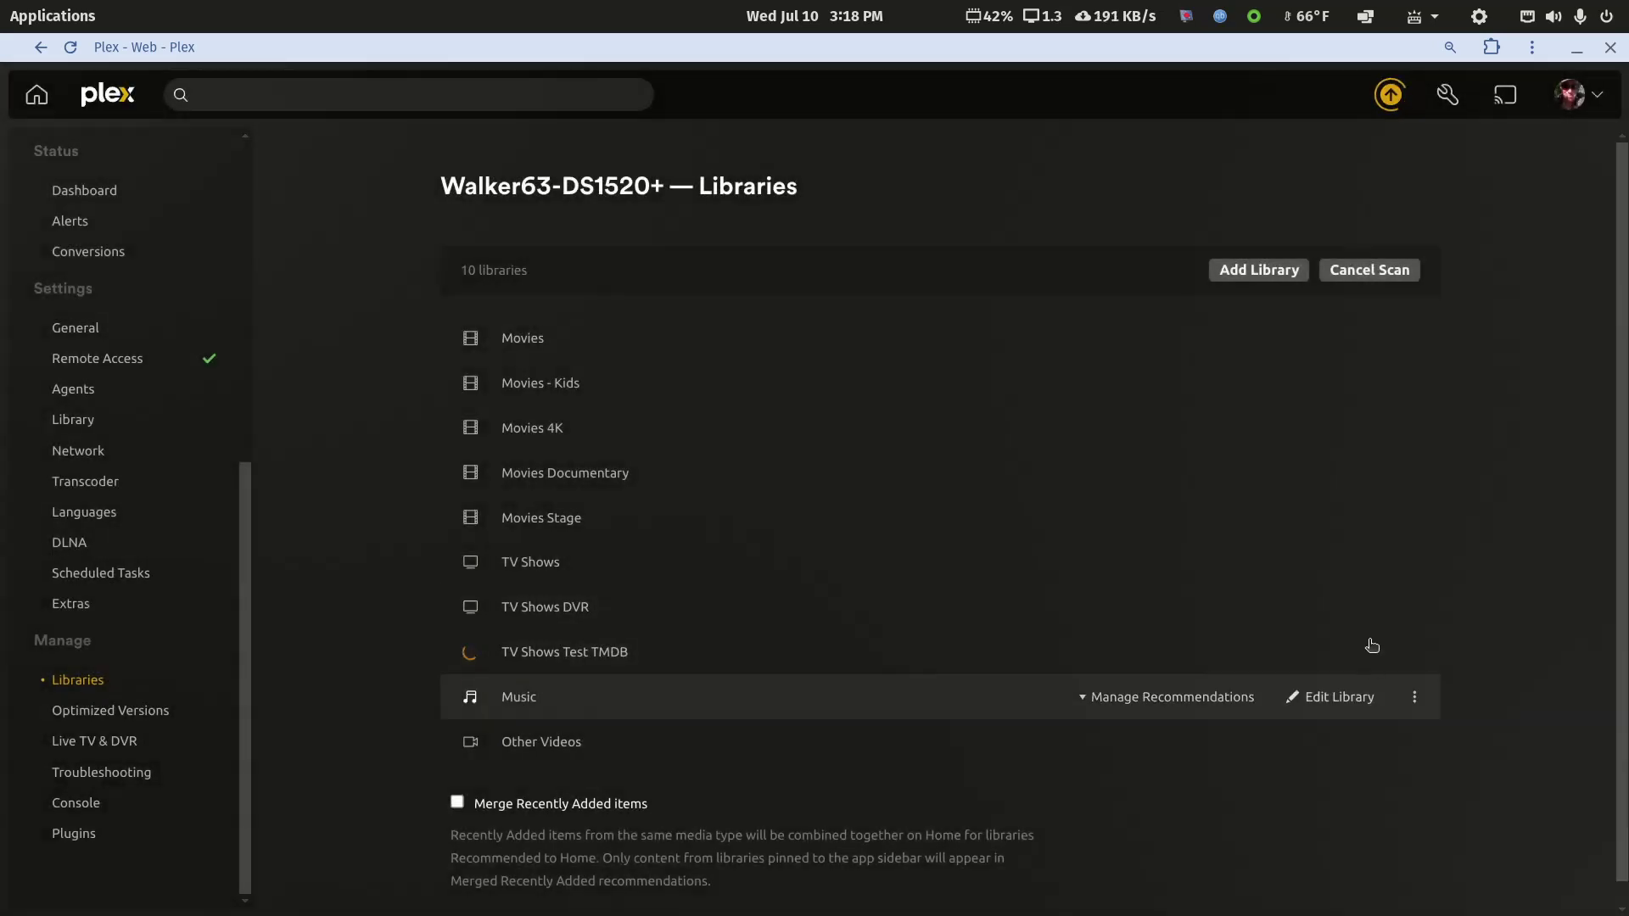
Start another library of type TV Shows named "TV Shows Test TVDB" and proceed to its folder selection.
left_click(1277, 268)
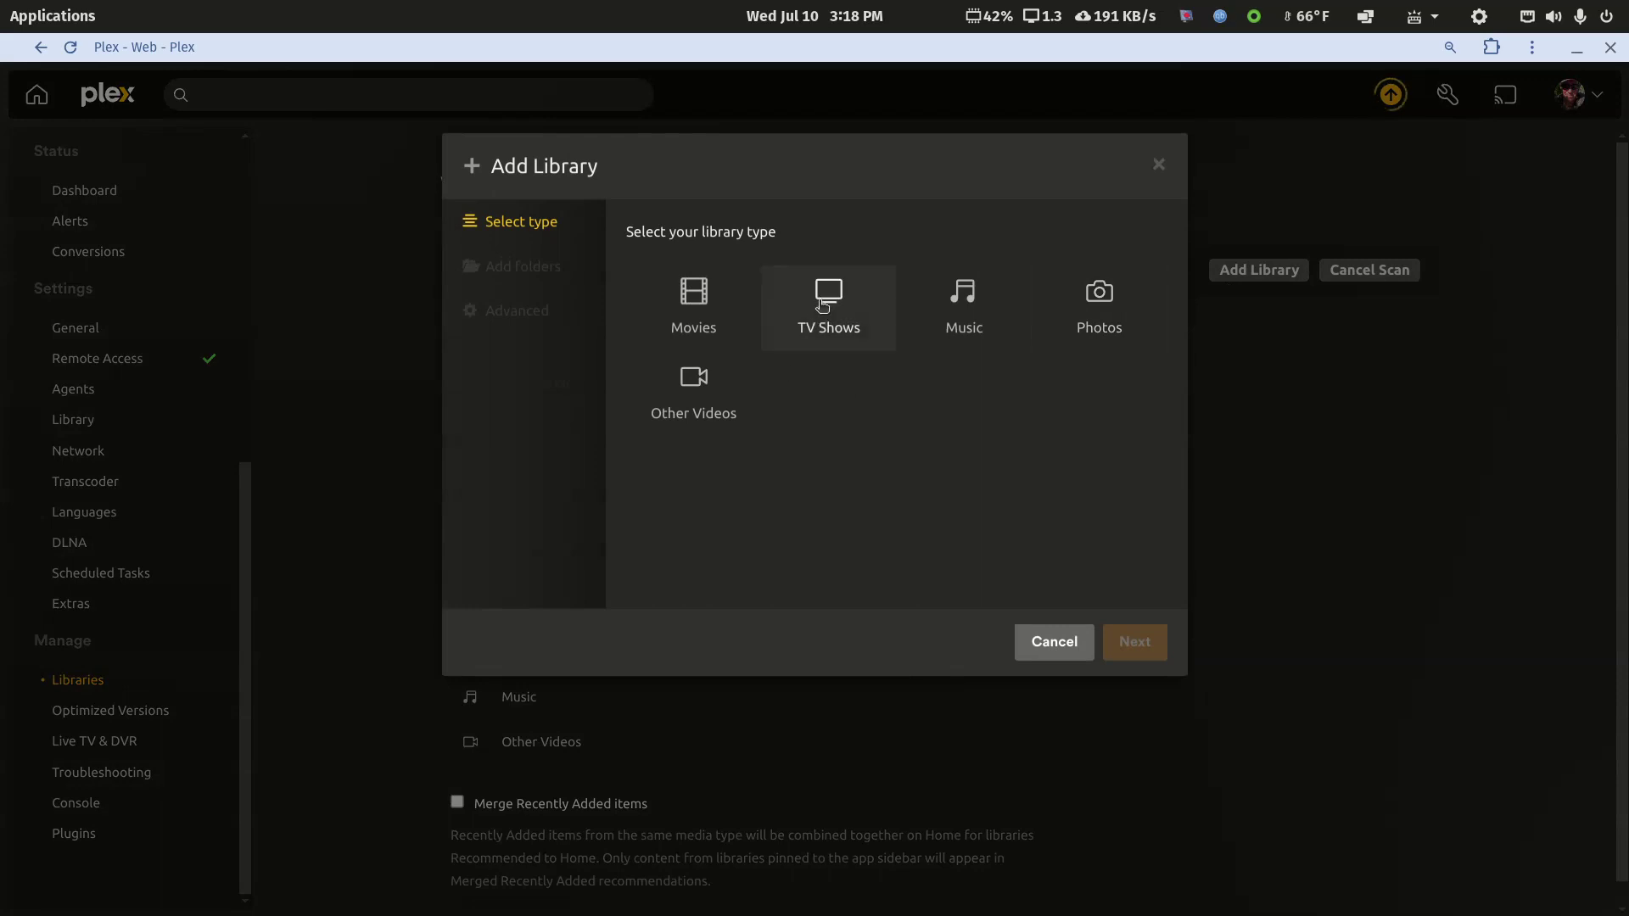
left_click(828, 336)
left_click(743, 503)
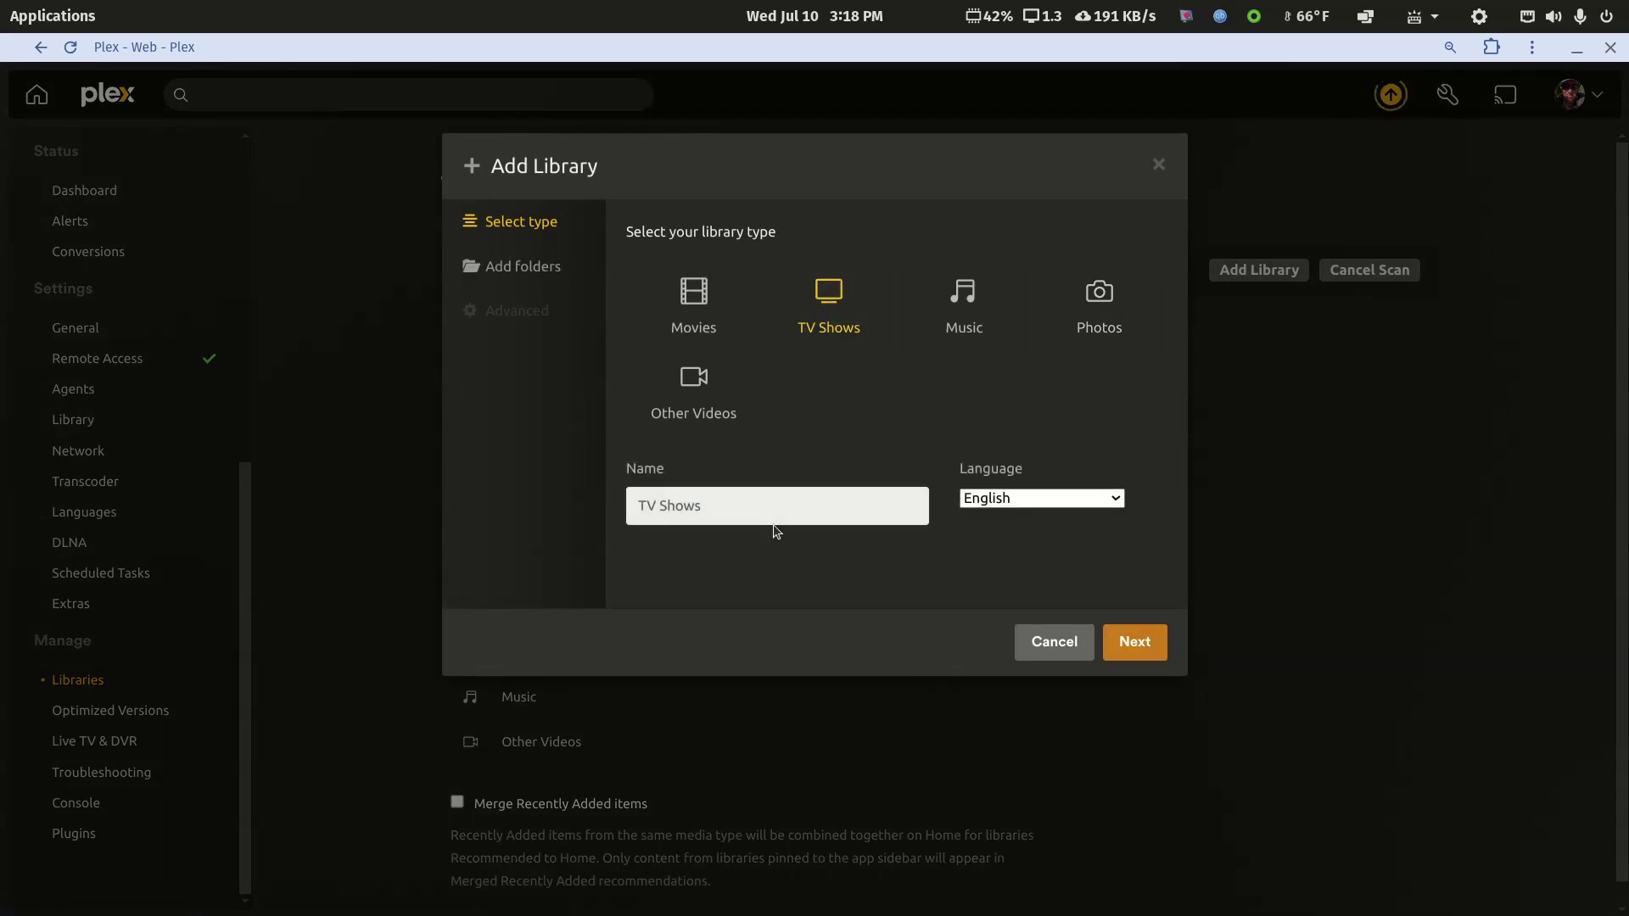
type("Test TVDB")
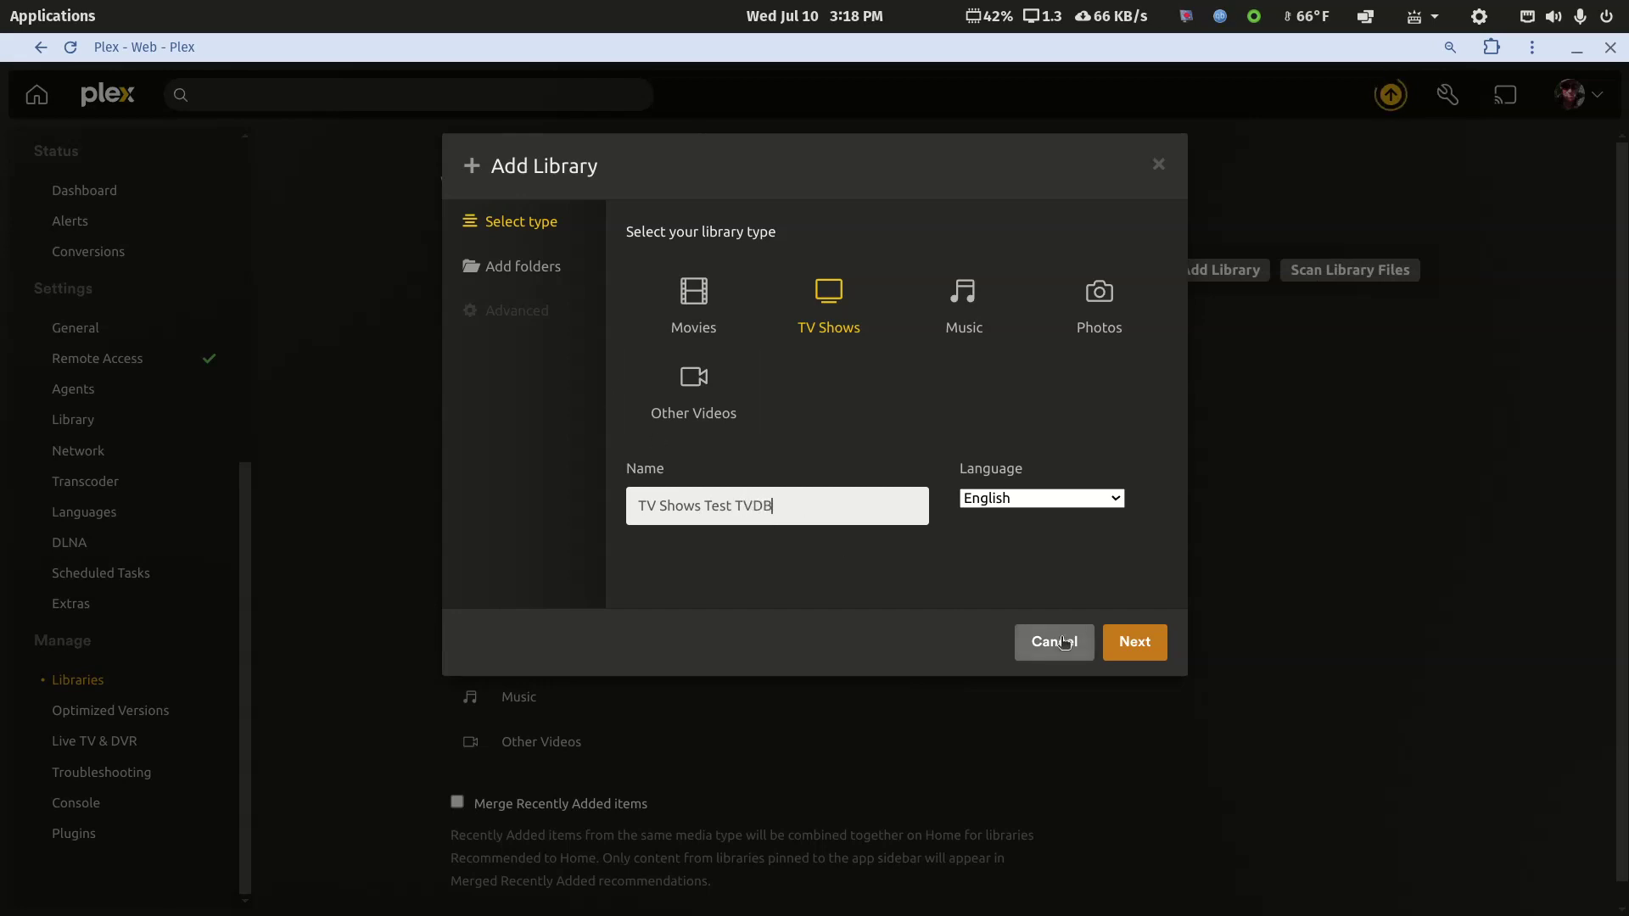
left_click(1129, 645)
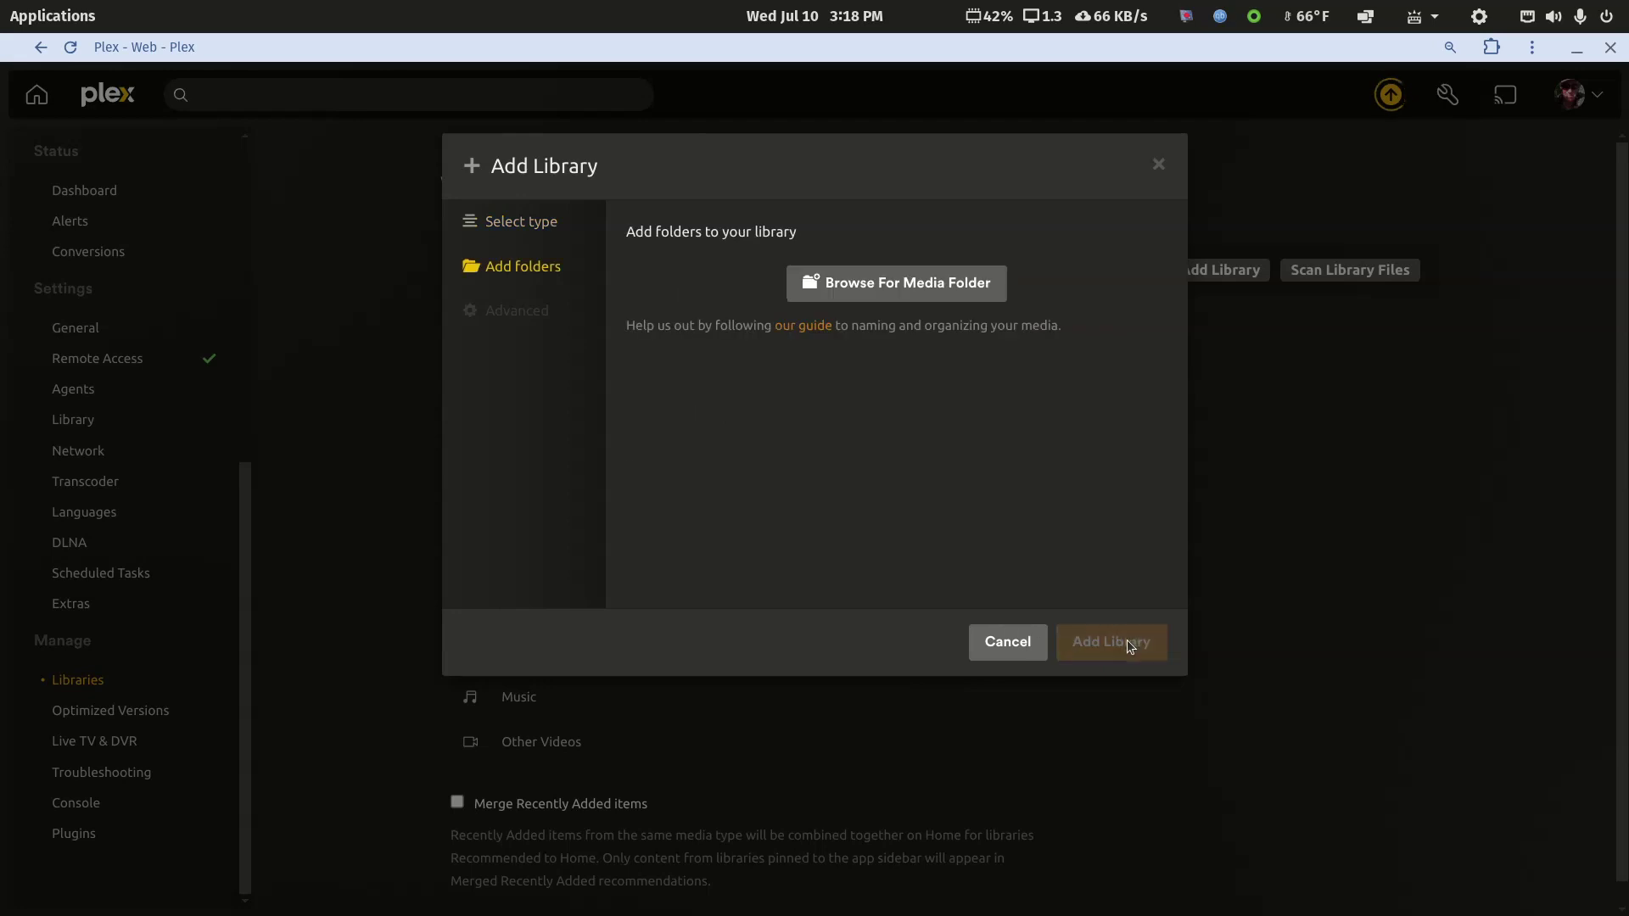
Assign the folder /plextv/tv-noncompliant to the new TVDB test library.
left_click(948, 282)
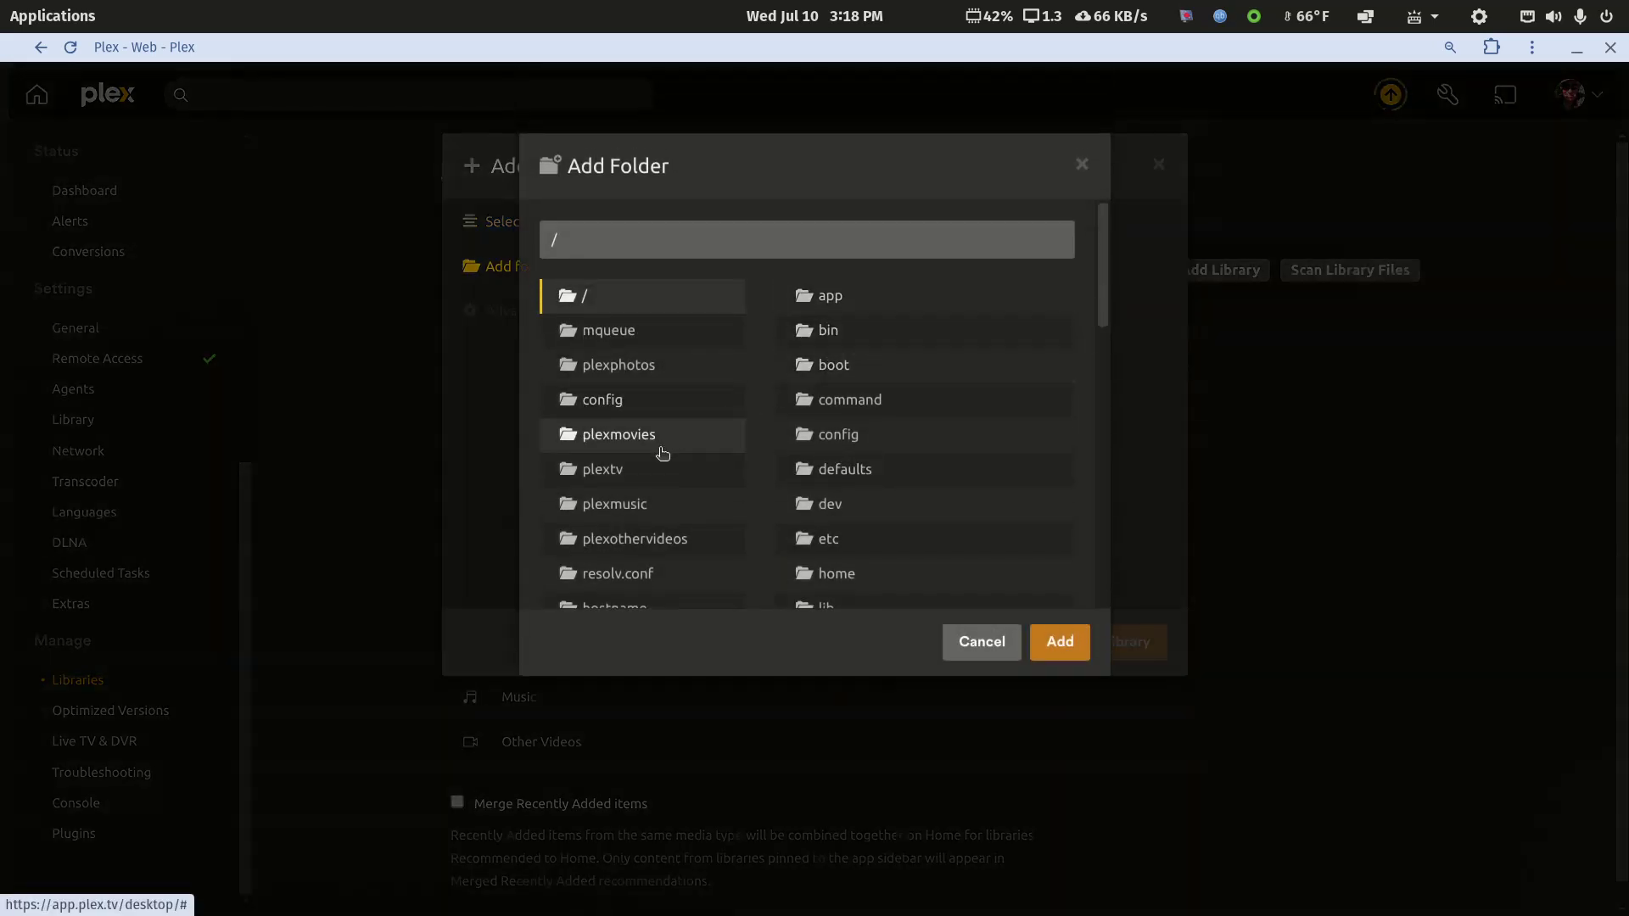
left_click(624, 473)
left_click(910, 402)
left_click(1067, 645)
Set the library's advanced episode ordering to TheTVDB and create the library.
left_click(522, 312)
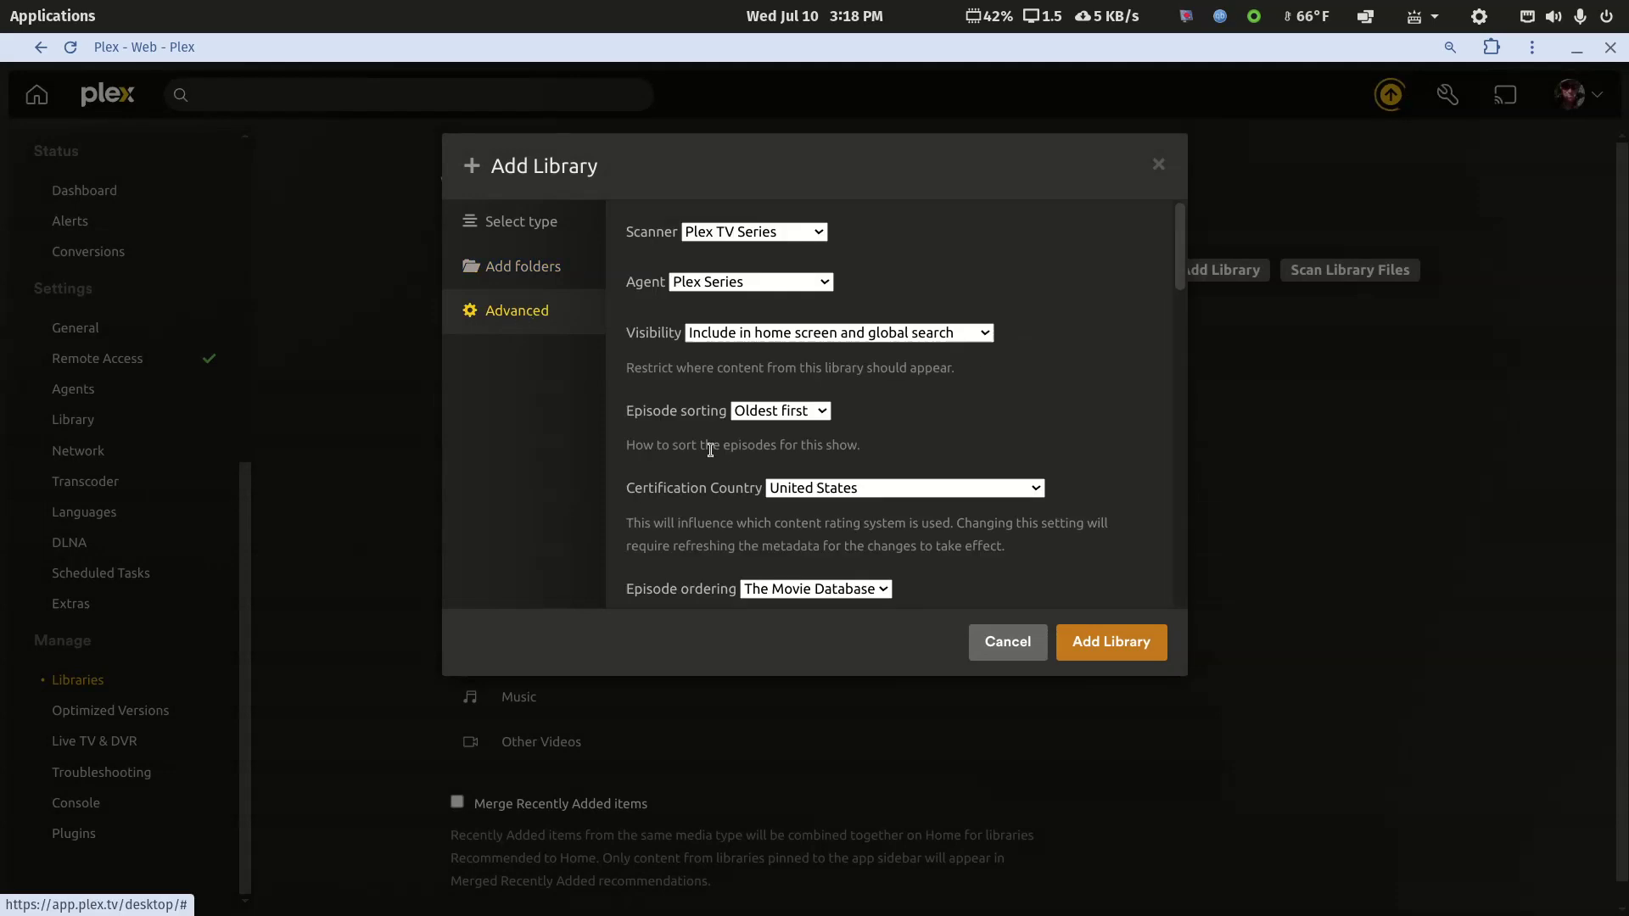
scroll(728, 468, "down", 4)
scroll(728, 468, "up", 2)
left_click(882, 344)
left_click(818, 380)
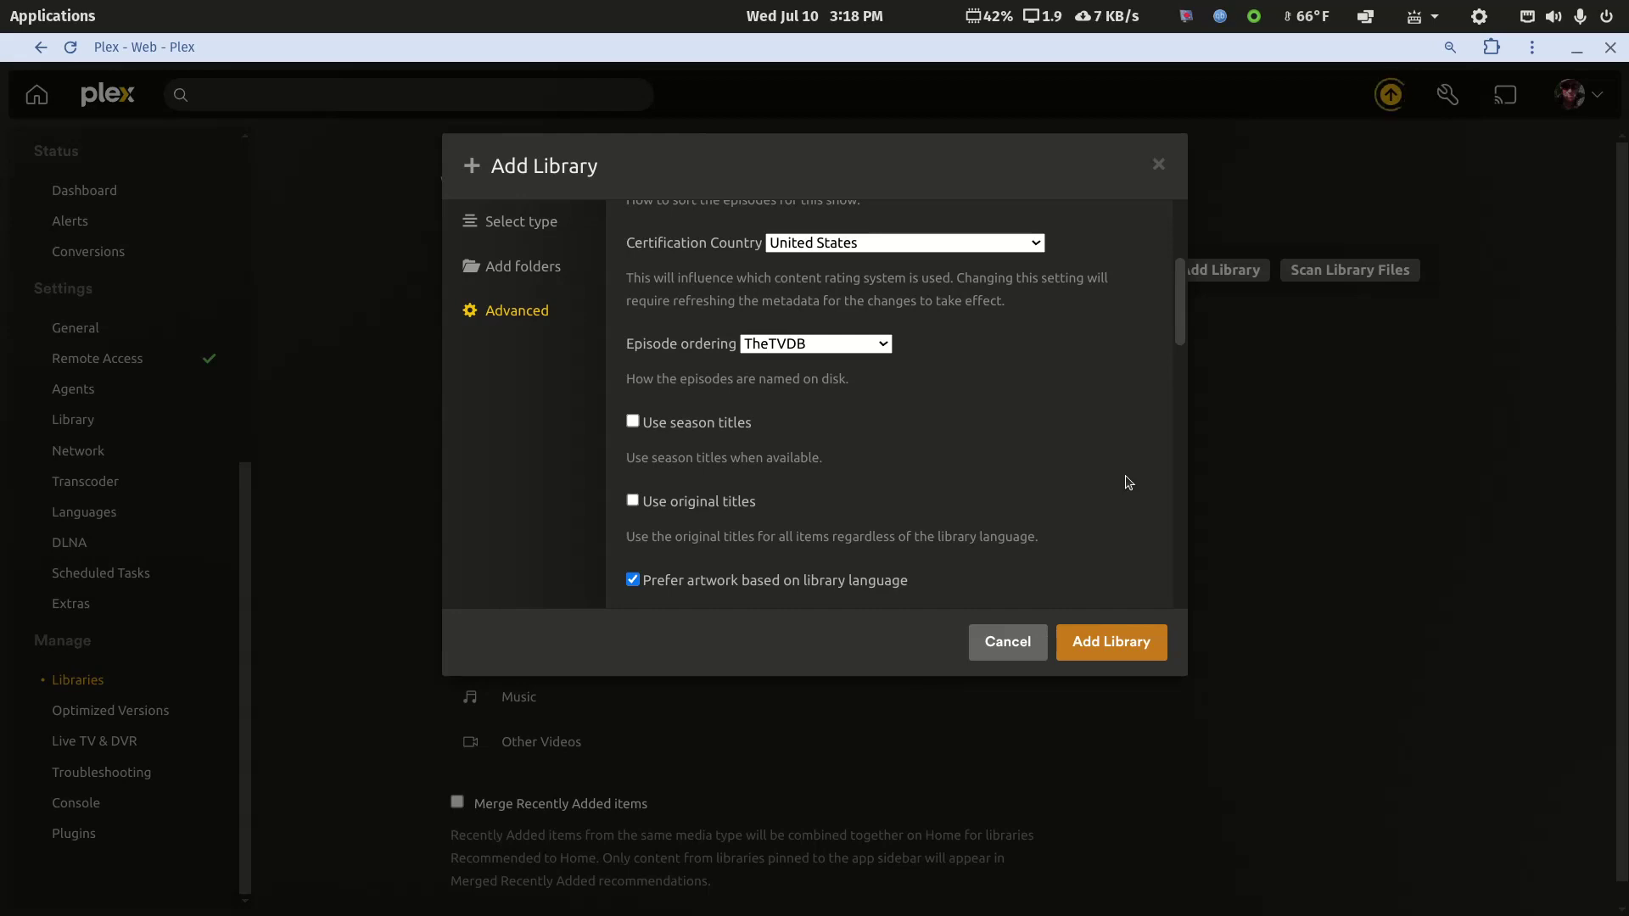
left_click(1100, 643)
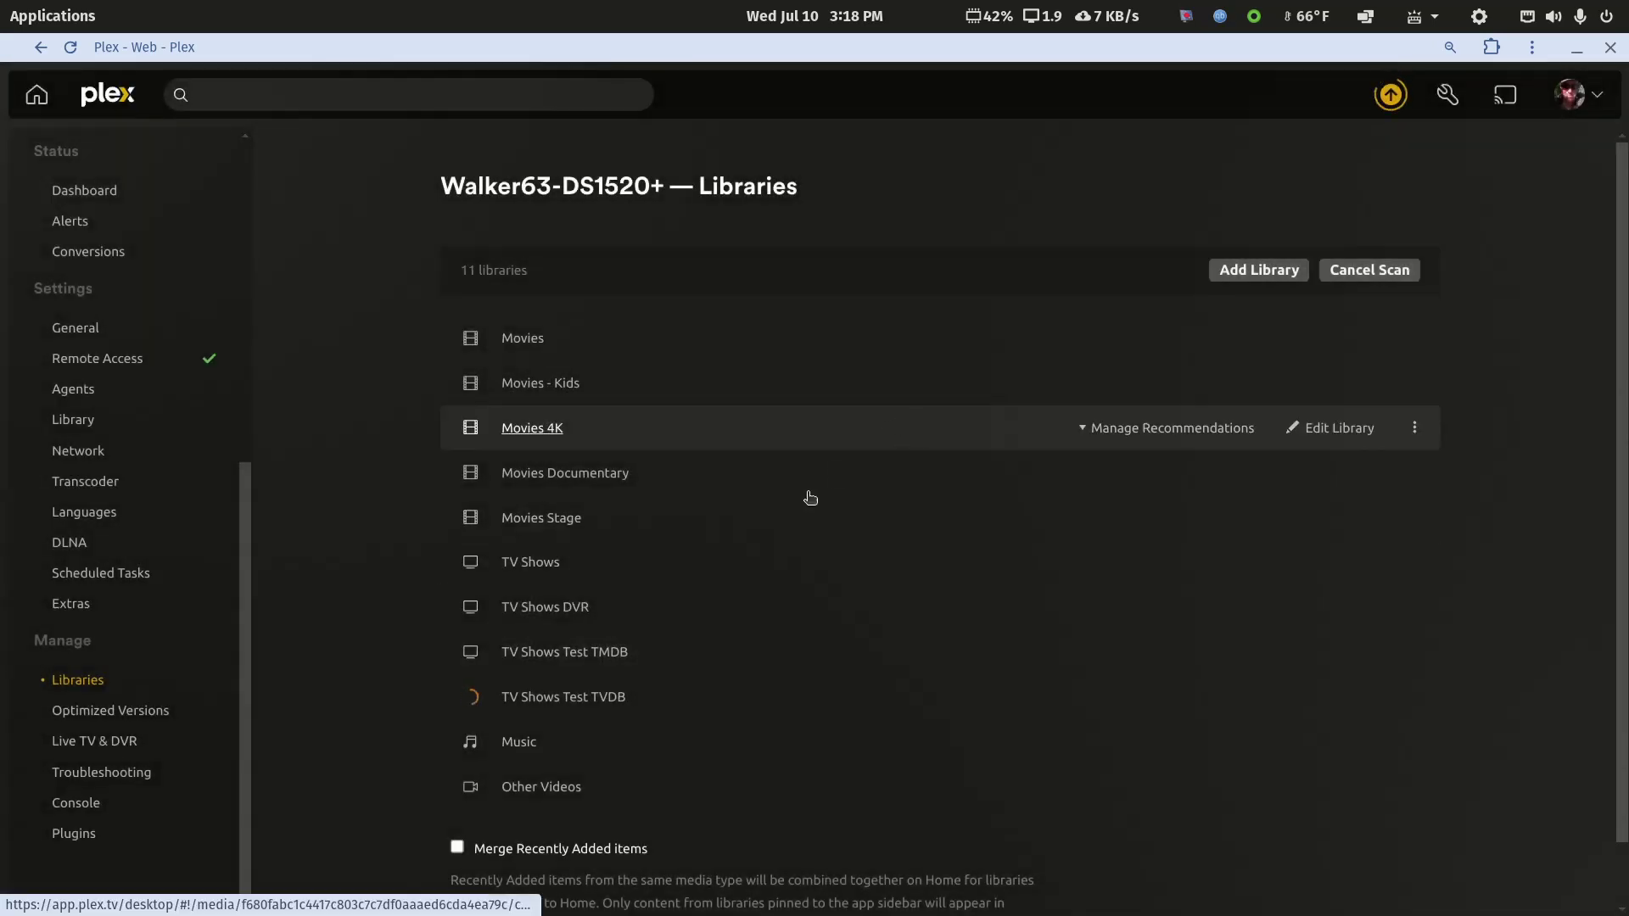
Open Season 1 of Life With Elizabeth from the full show list of the TV Shows Test TMDB library.
scroll(727, 573, "down", 1)
left_click(571, 583)
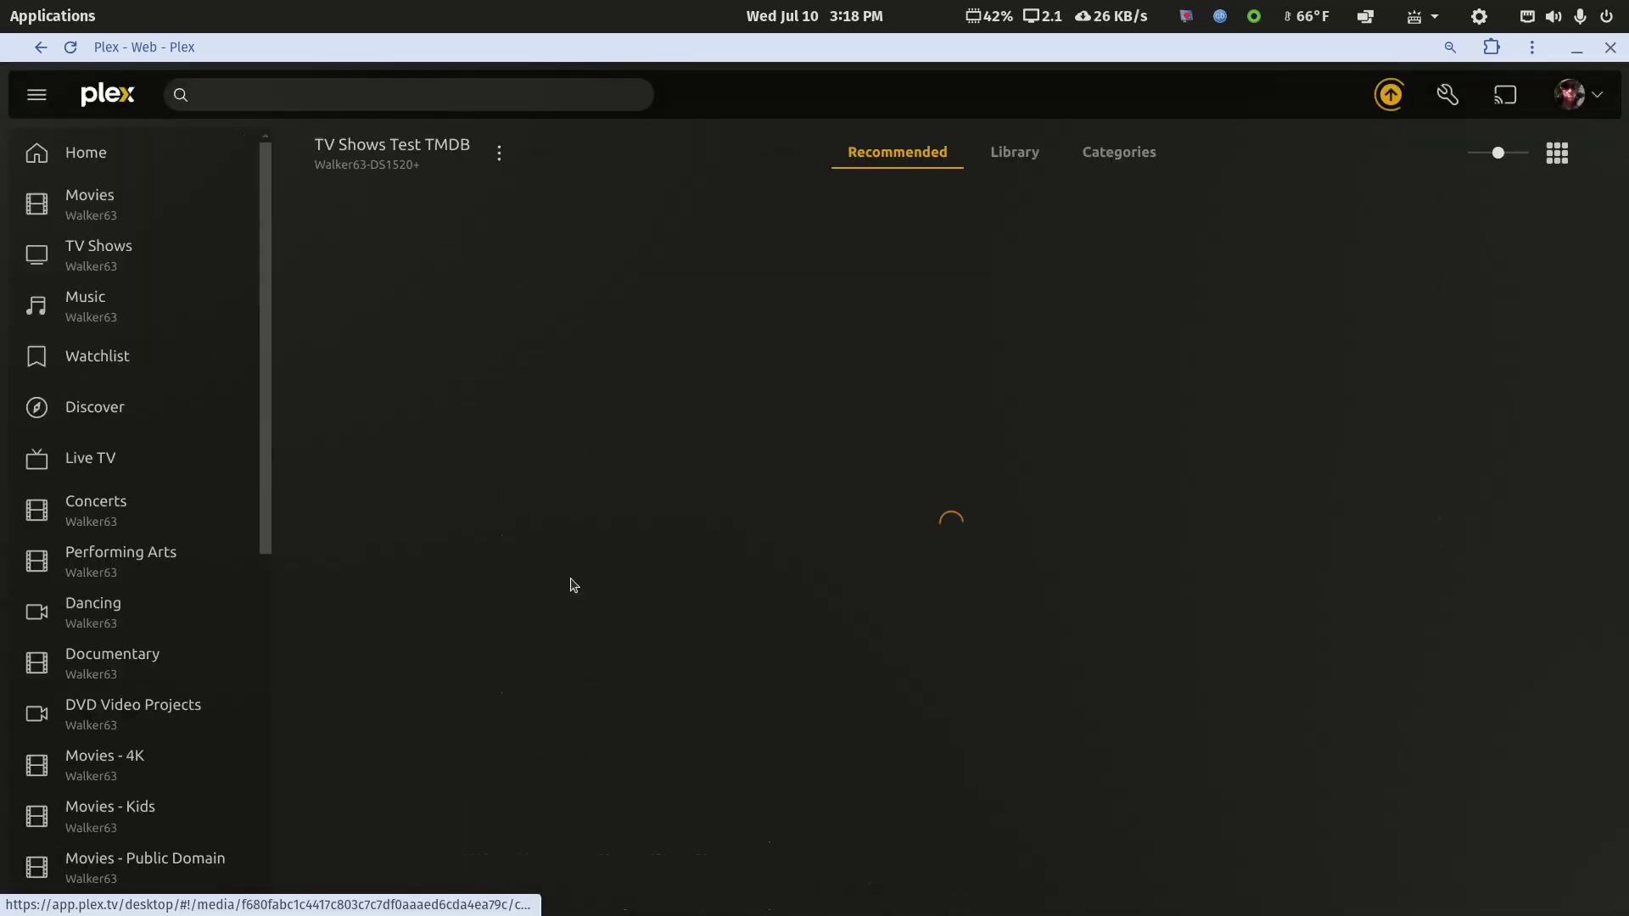
left_click(1011, 152)
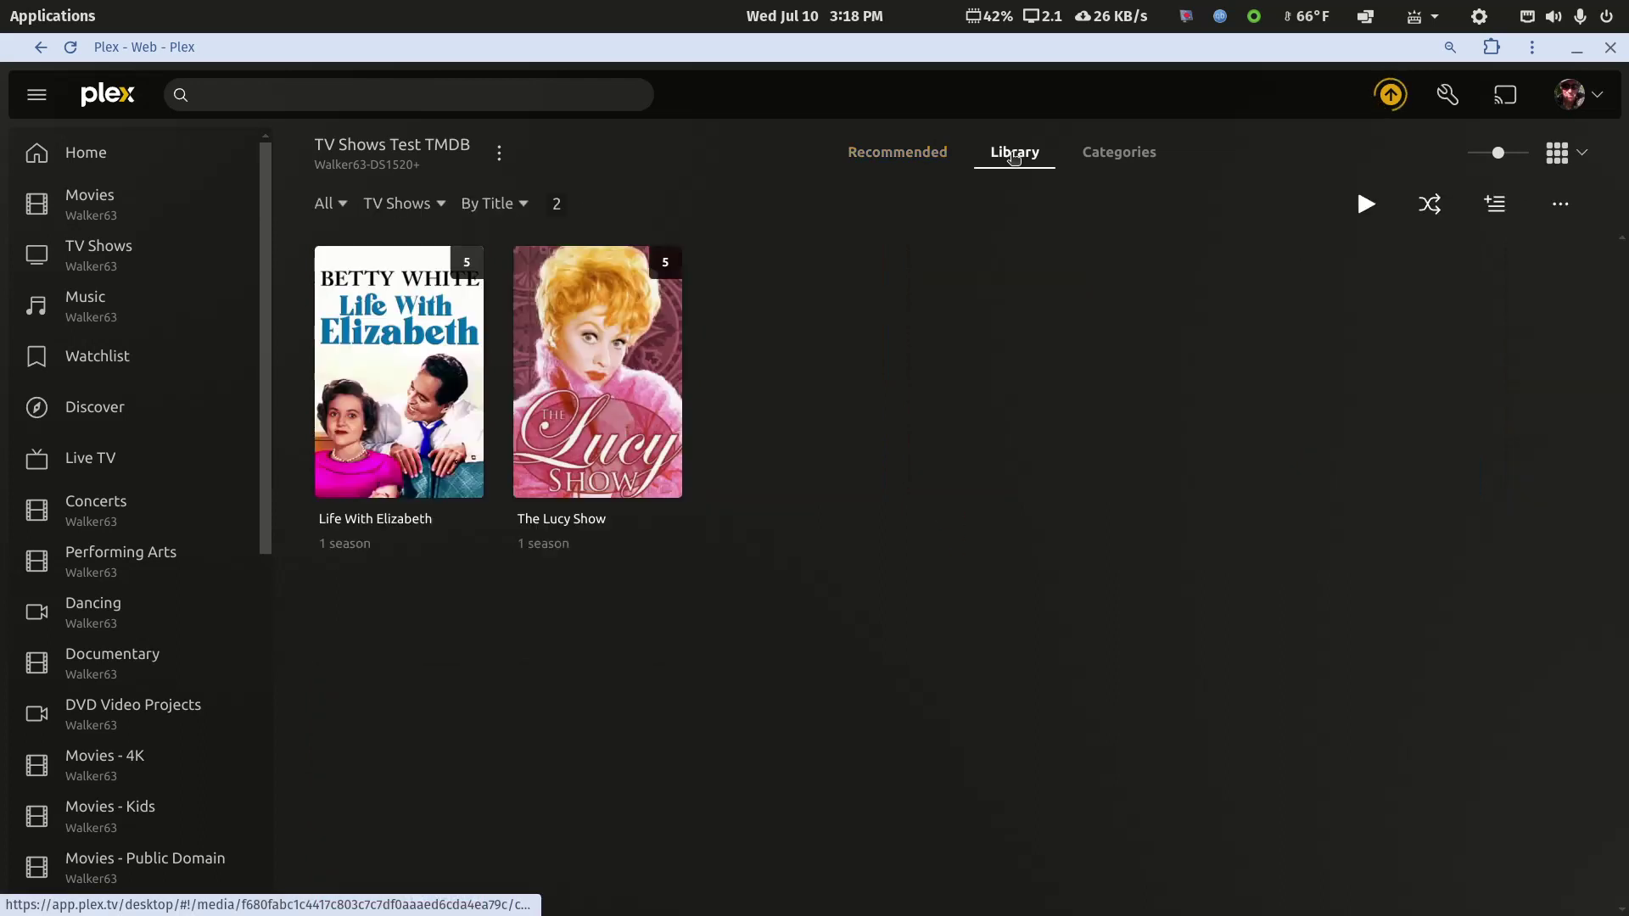
left_click(480, 389)
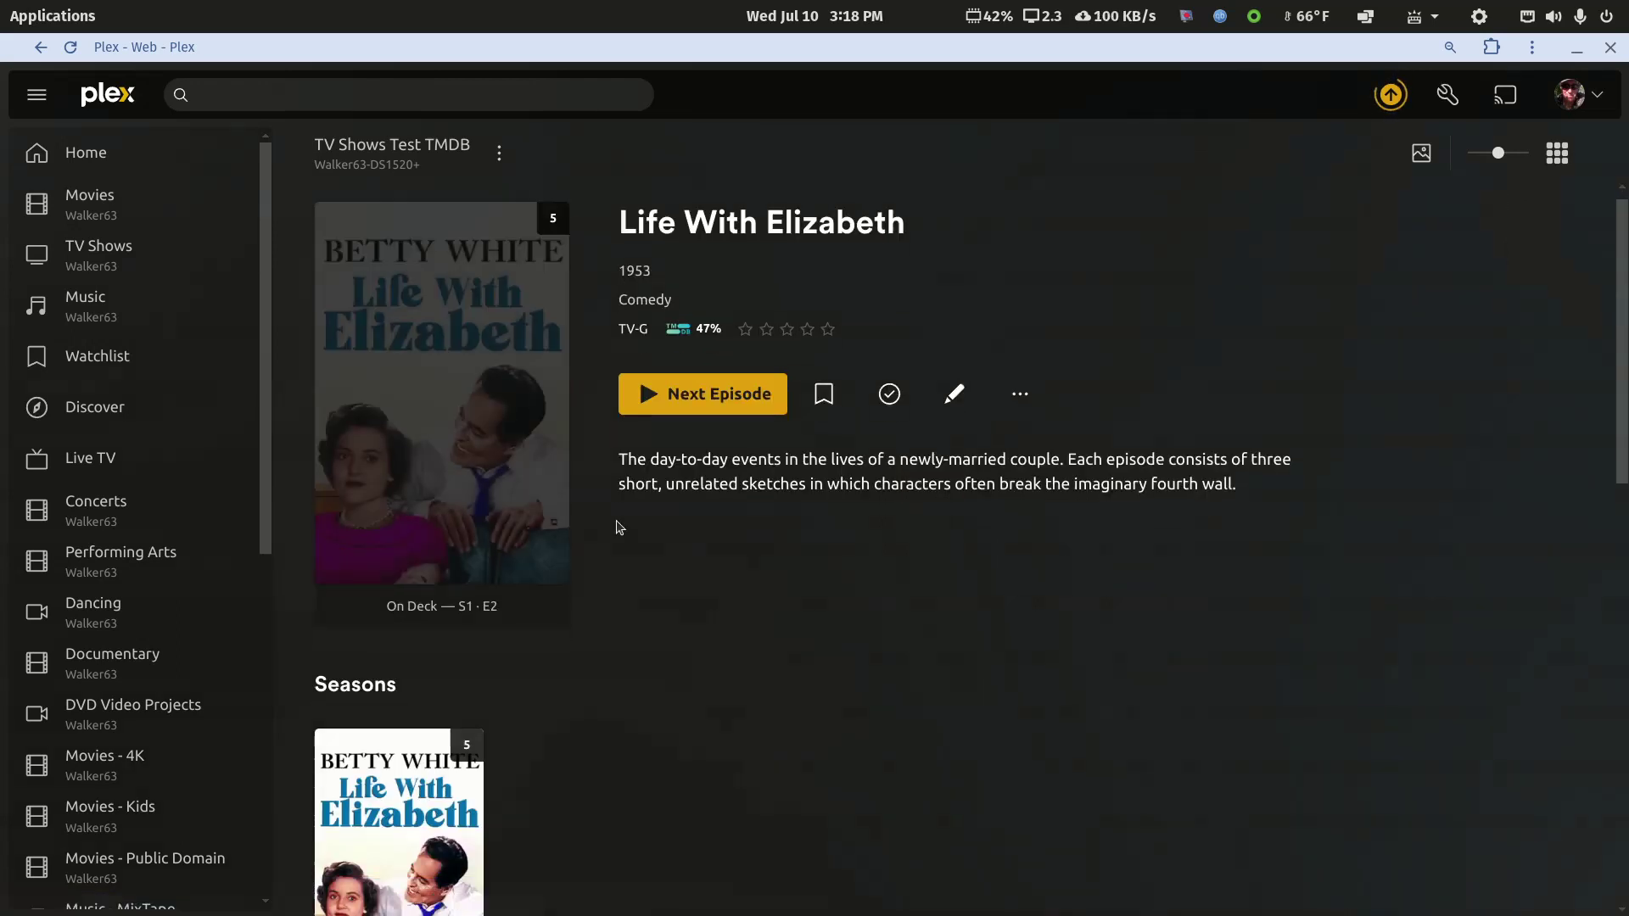
scroll(594, 526, "down", 3)
left_click(466, 499)
Examine the episode numbers and titles matched for Season 1 in the TMDB test library.
scroll(638, 523, "down", 5)
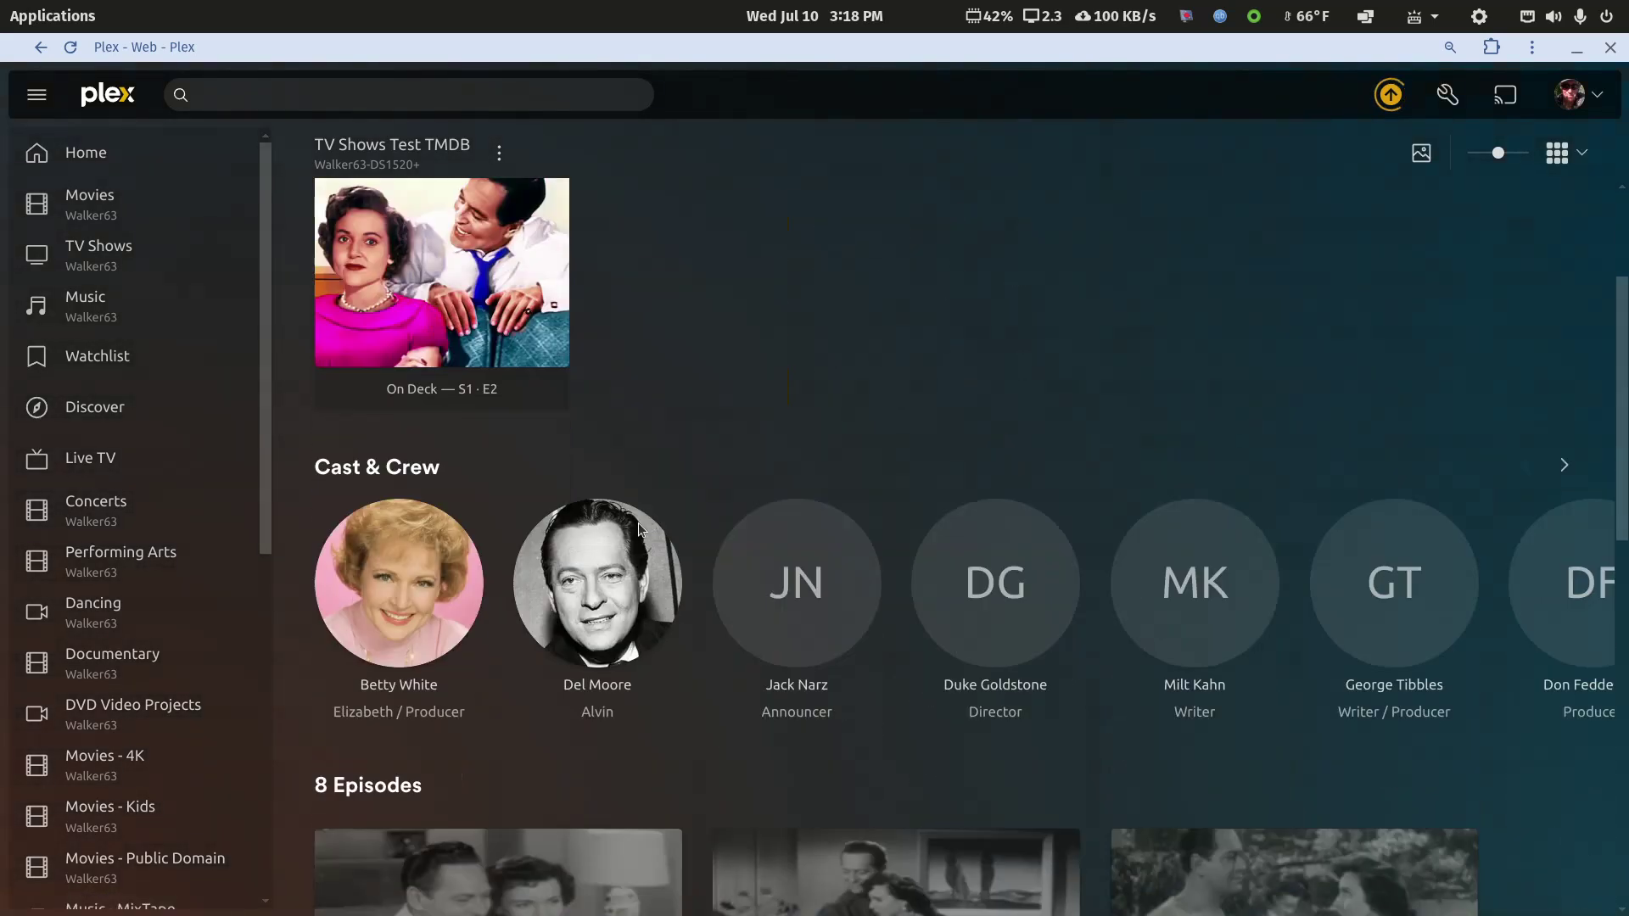
scroll(643, 523, "down", 2)
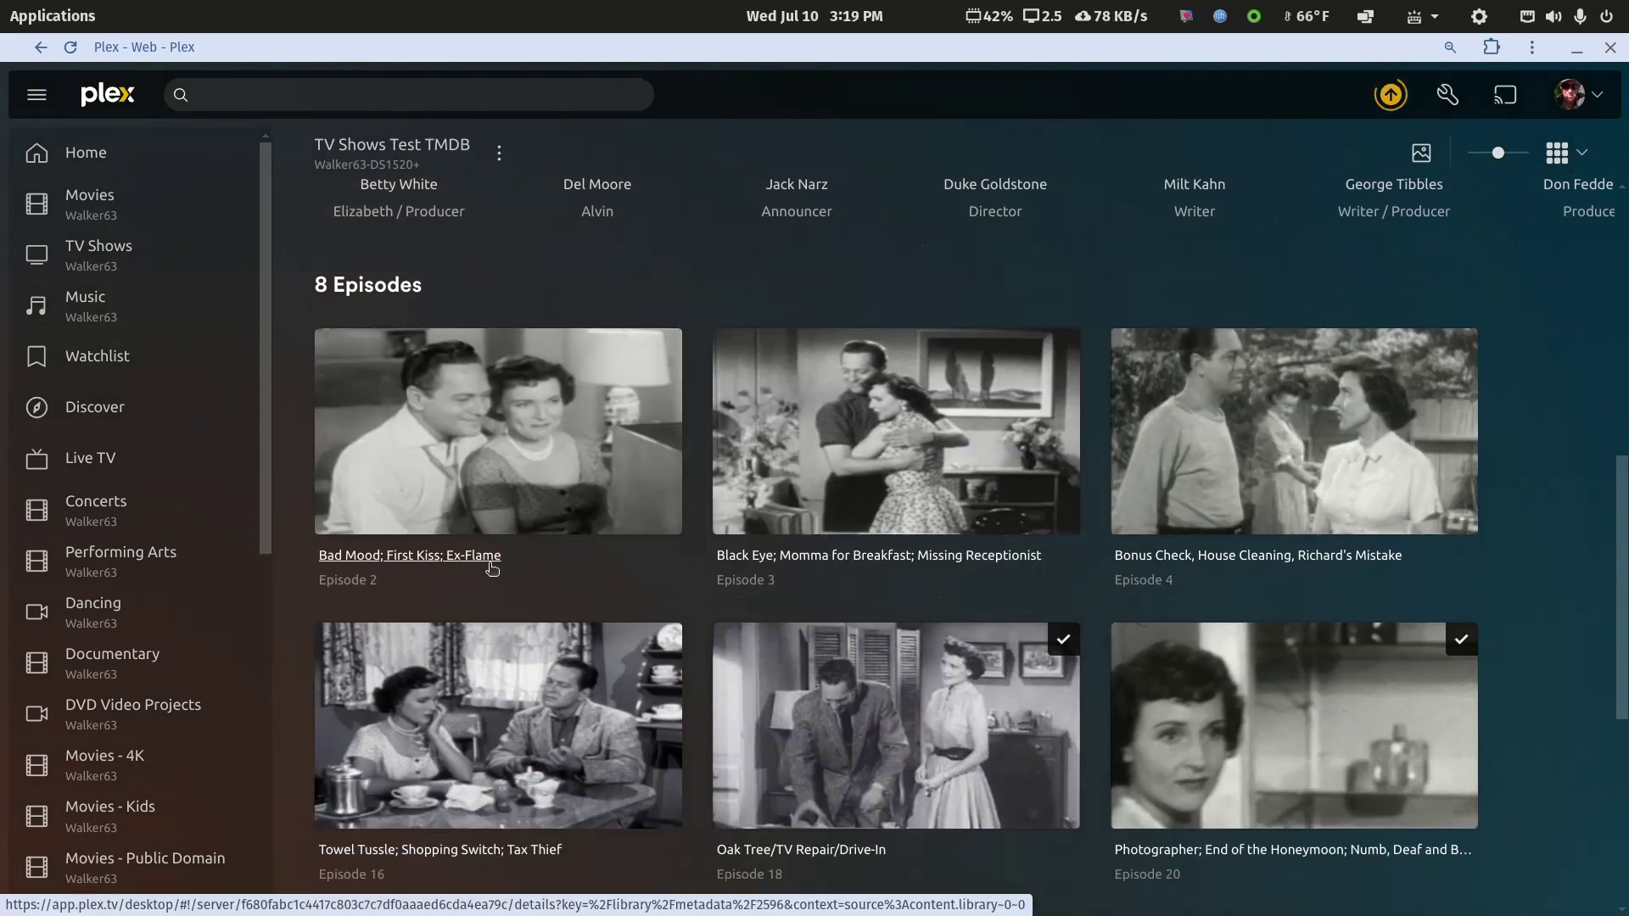
scroll(494, 566, "down", 4)
scroll(495, 567, "up", 4)
Check the Life With Elizabeth Season 01 file names in the file manager, then return to Plex in a maximized window.
double_click(1030, 44)
left_click(795, 46)
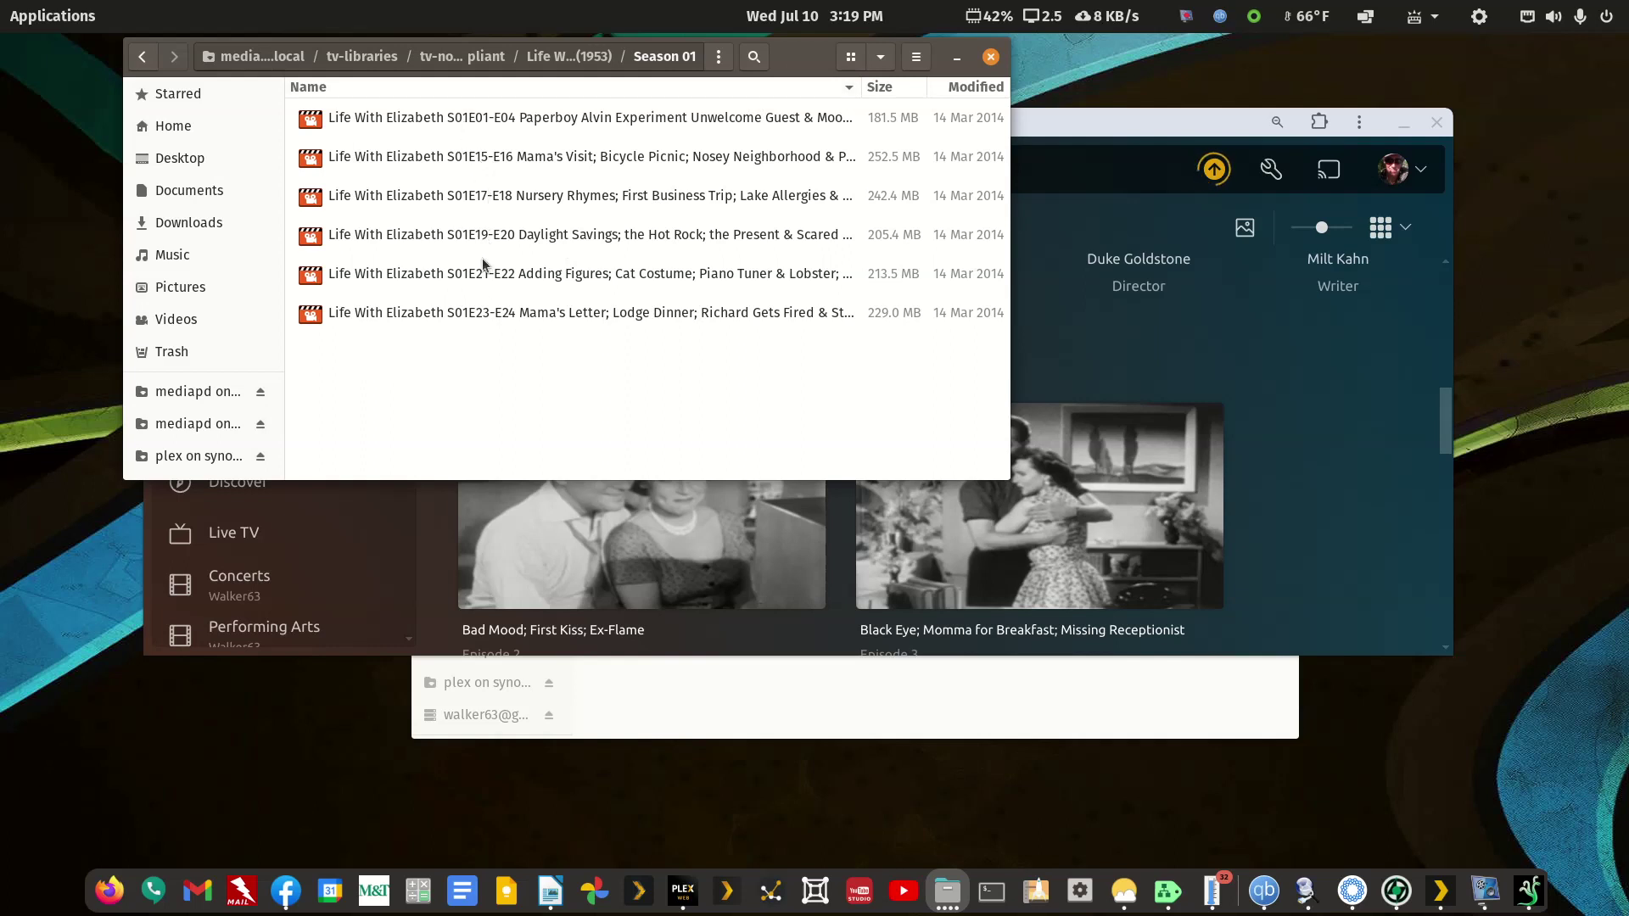
left_click(1133, 112)
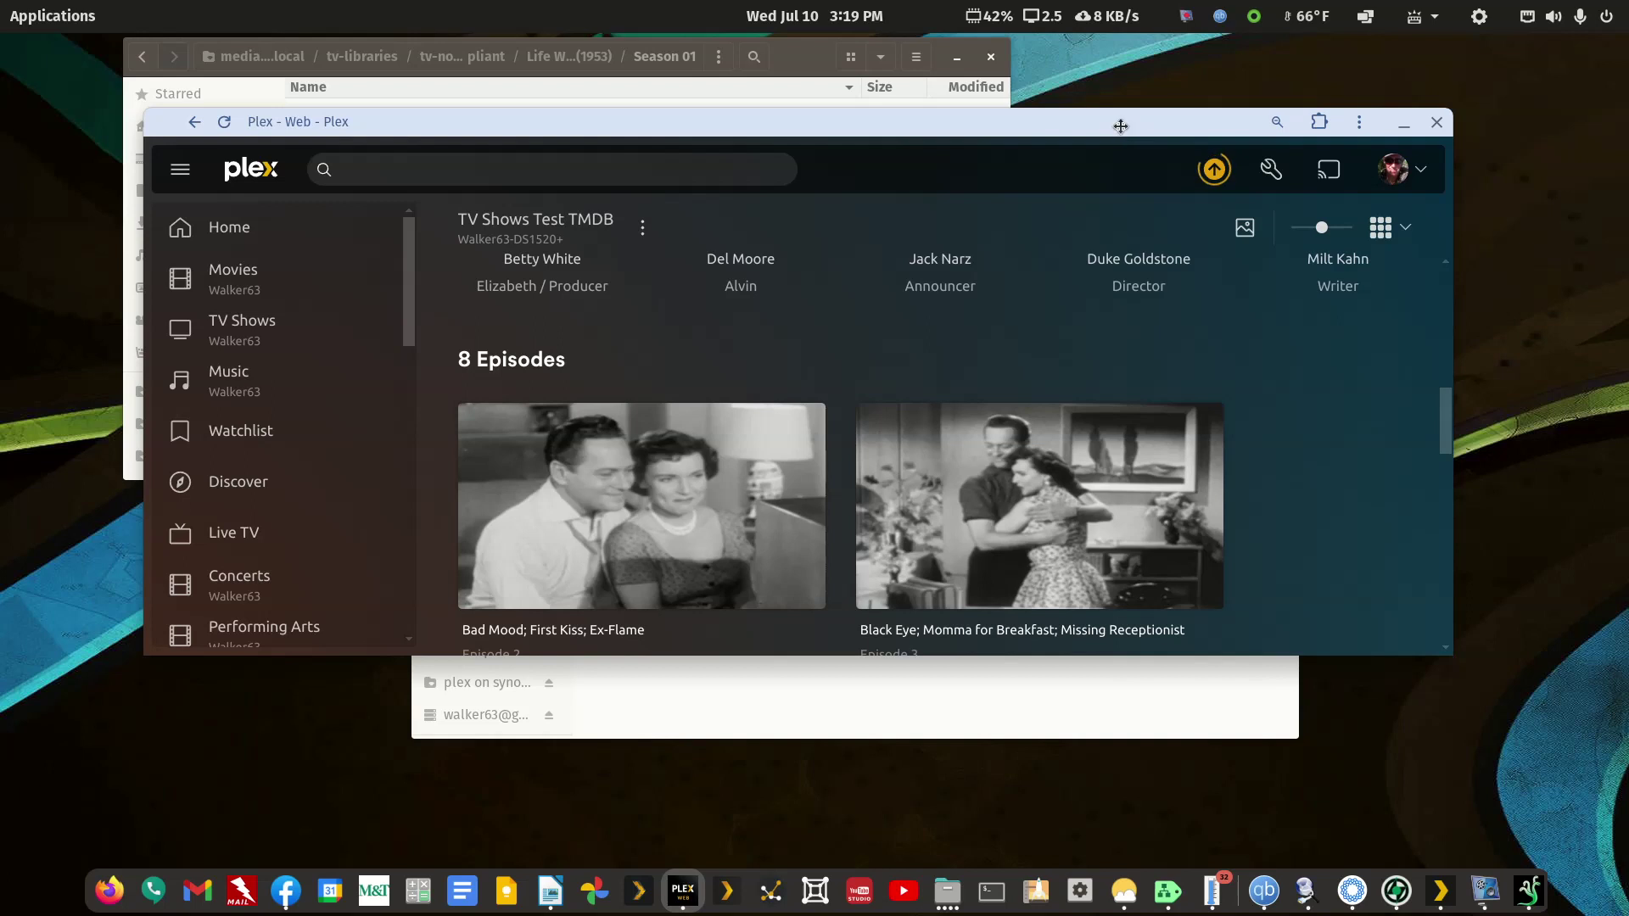
double_click(1121, 125)
Review the remaining Life With Elizabeth episodes in the TMDB test library through the end of Season 1.
scroll(541, 556, "down", 3)
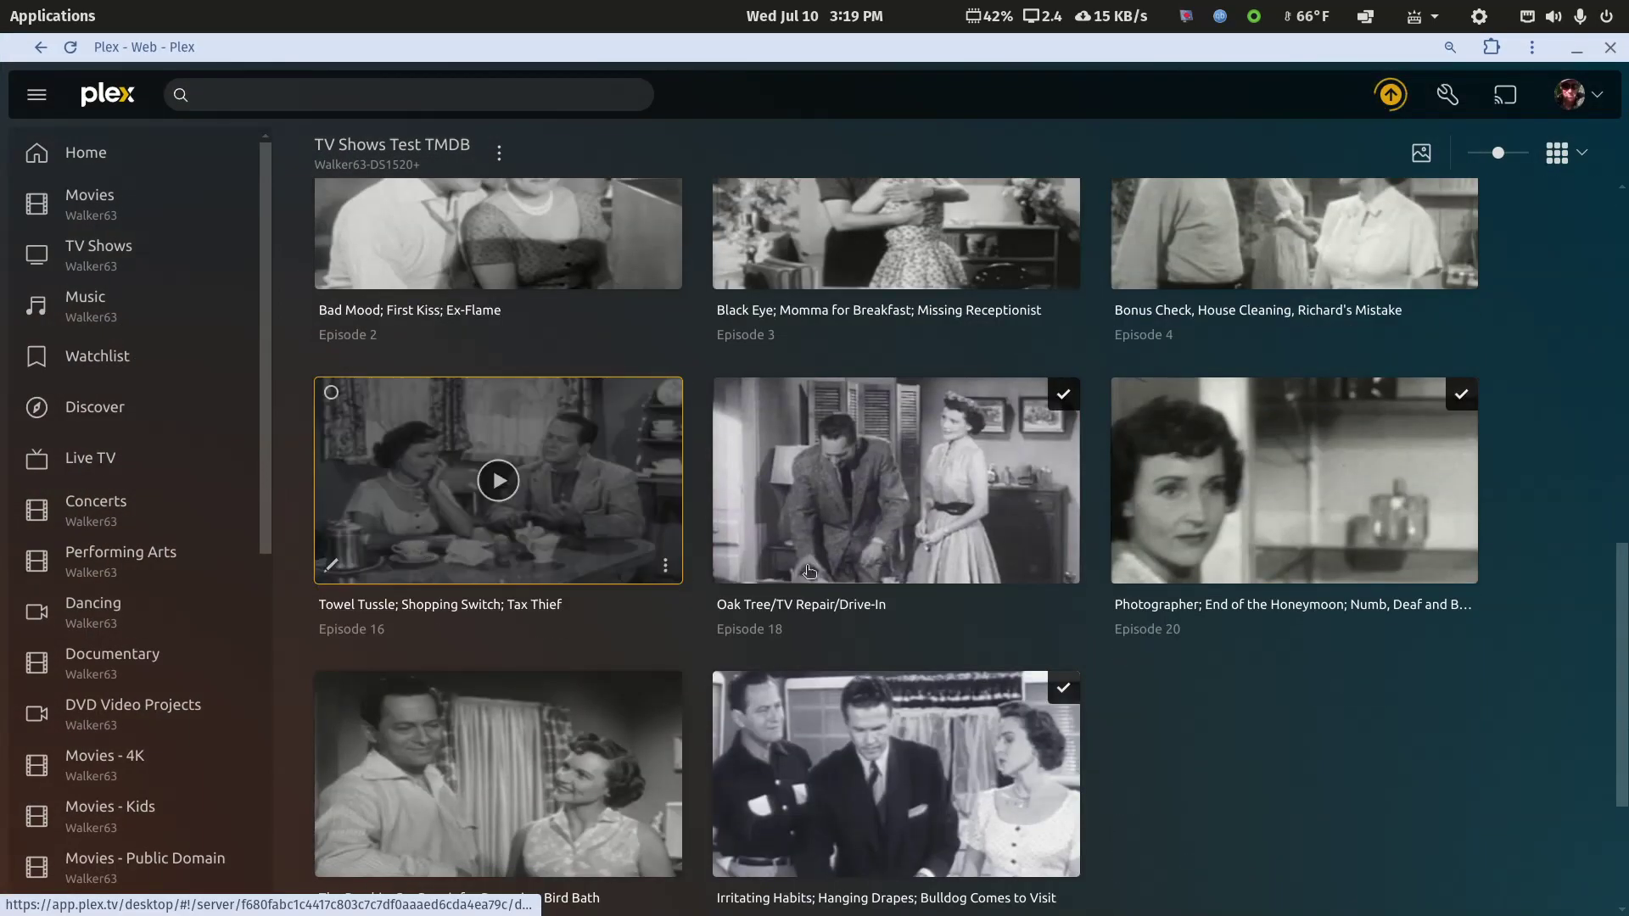
scroll(977, 558, "down", 3)
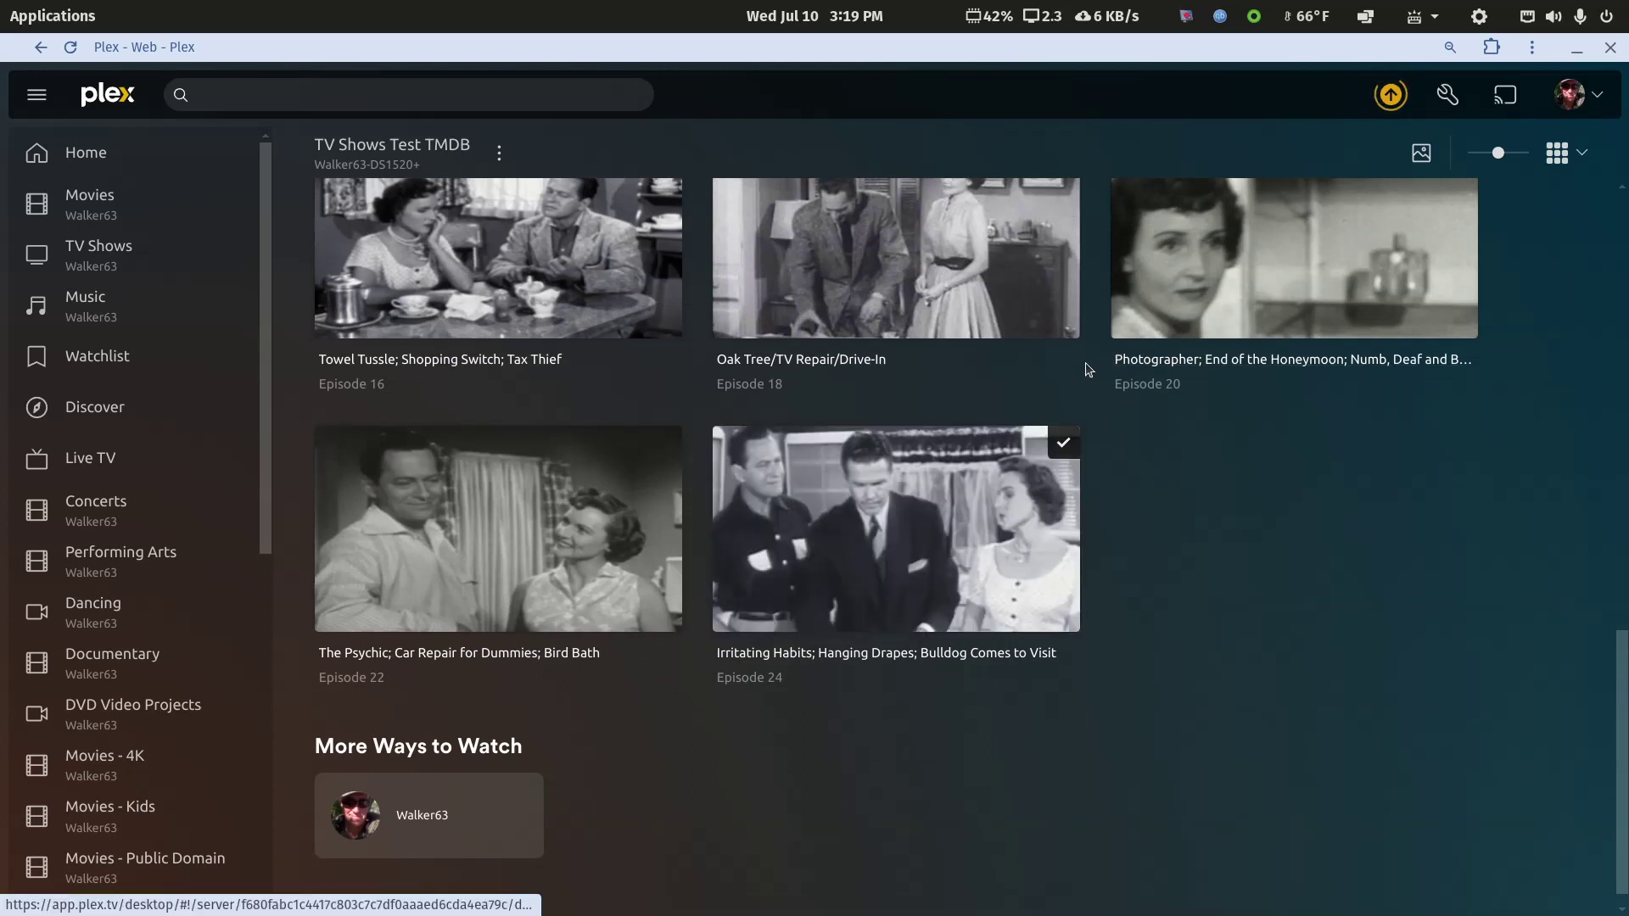
scroll(1059, 246, "up", 10)
scroll(1059, 246, "up", 1)
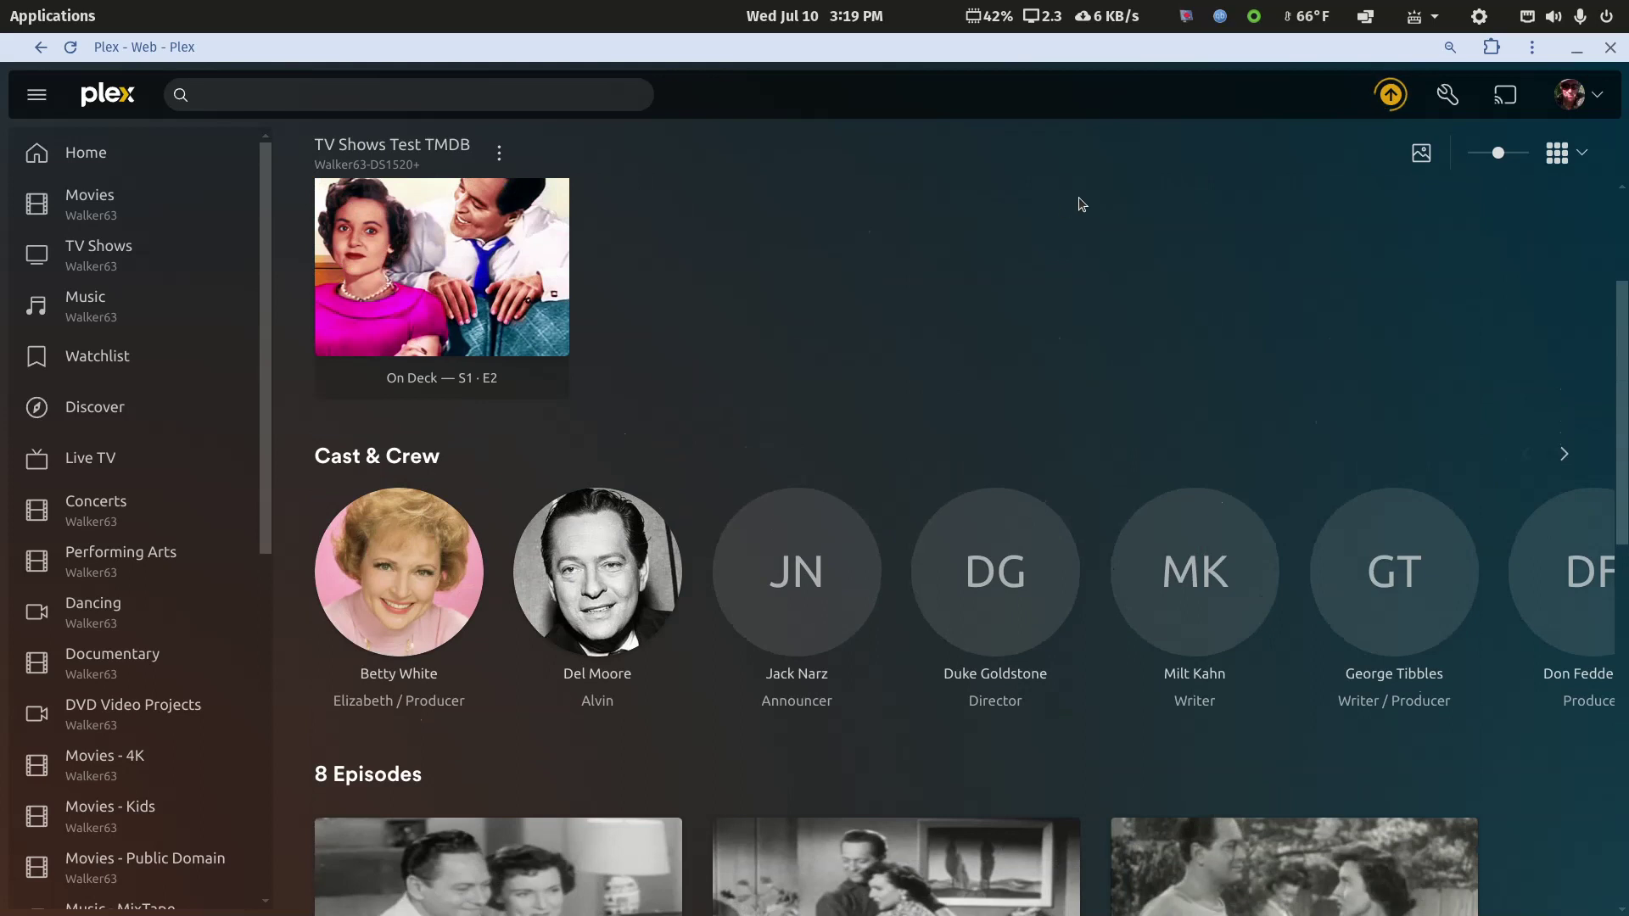
Go back to the server's library list and open Season 1 of Life With Elizabeth in the TV Shows Test TVDB library.
left_click(37, 51)
left_click(37, 51)
left_click(37, 51)
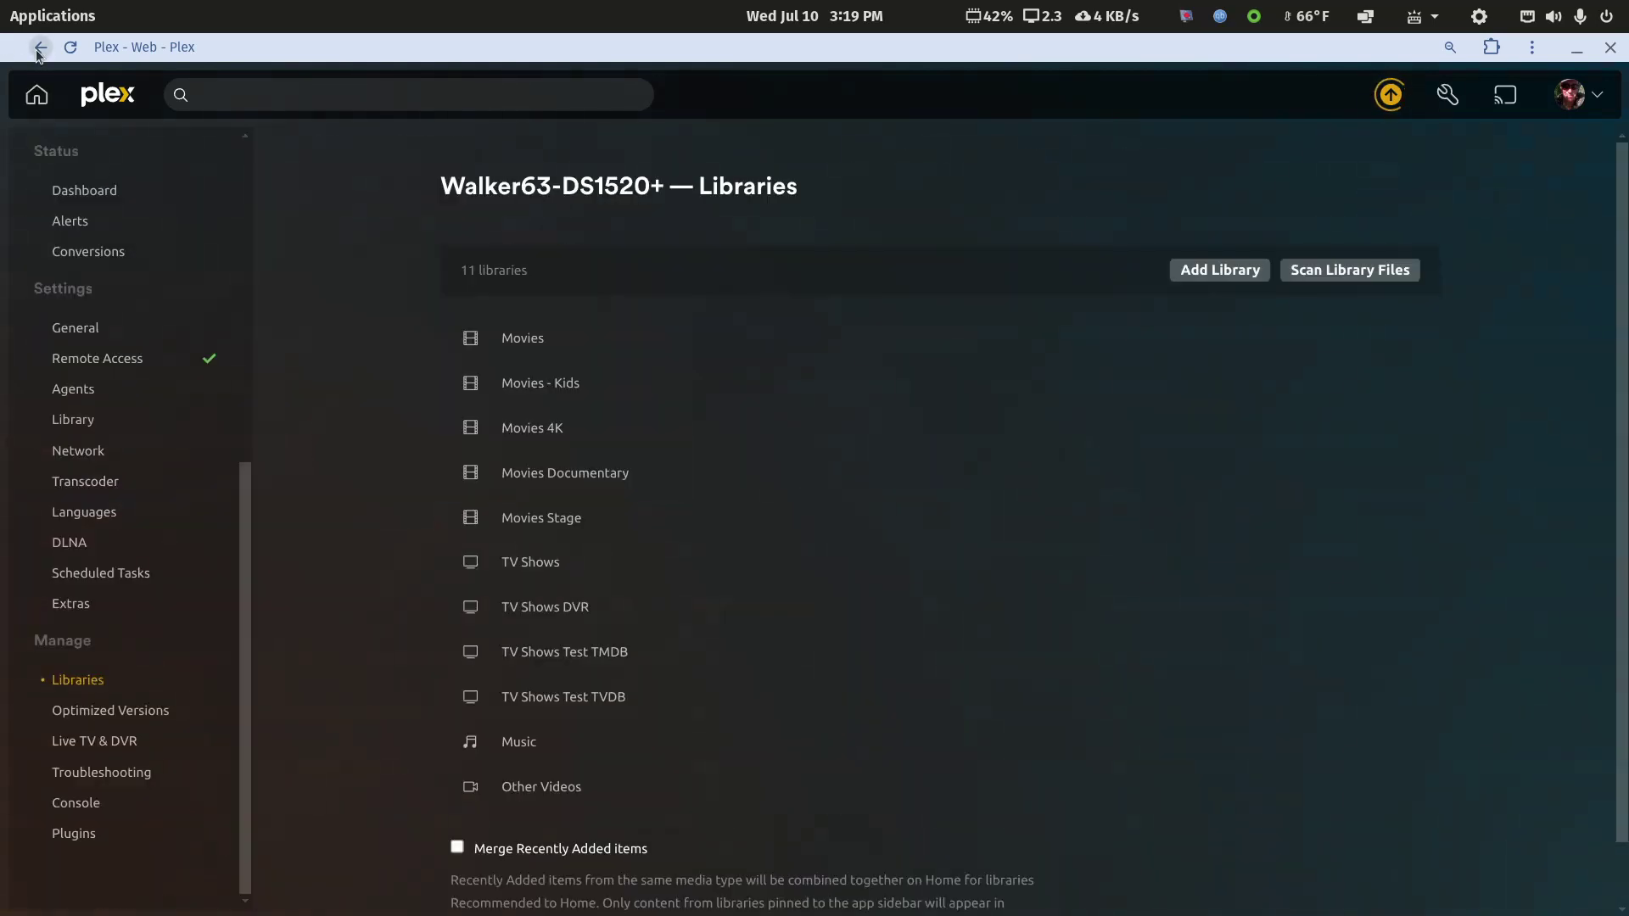
left_click(601, 700)
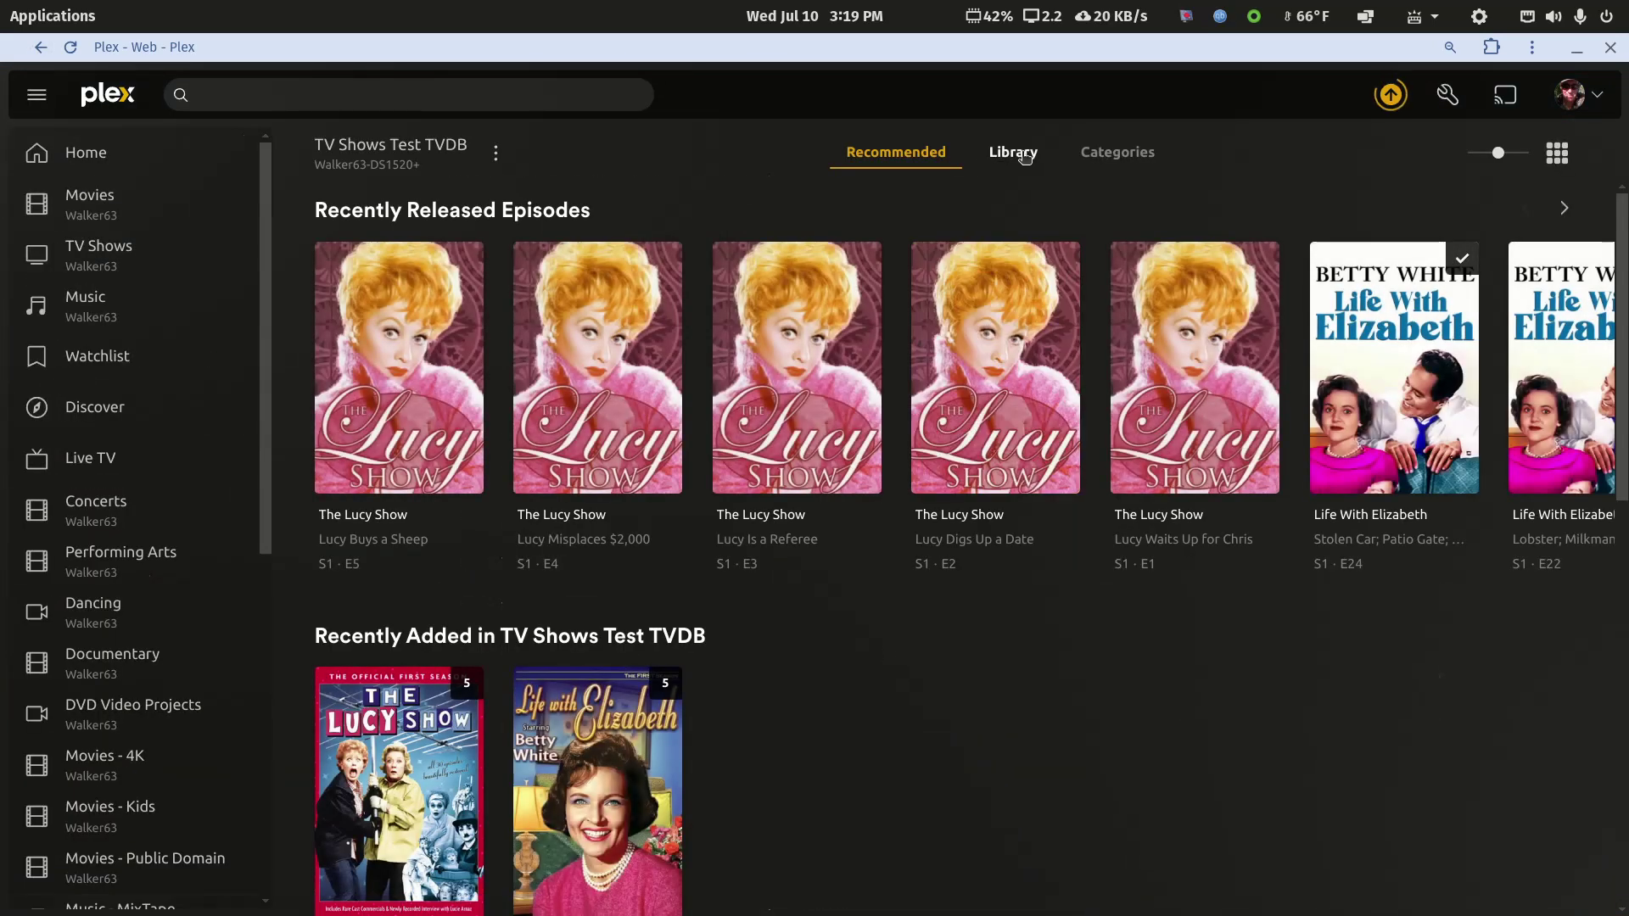
left_click(1023, 154)
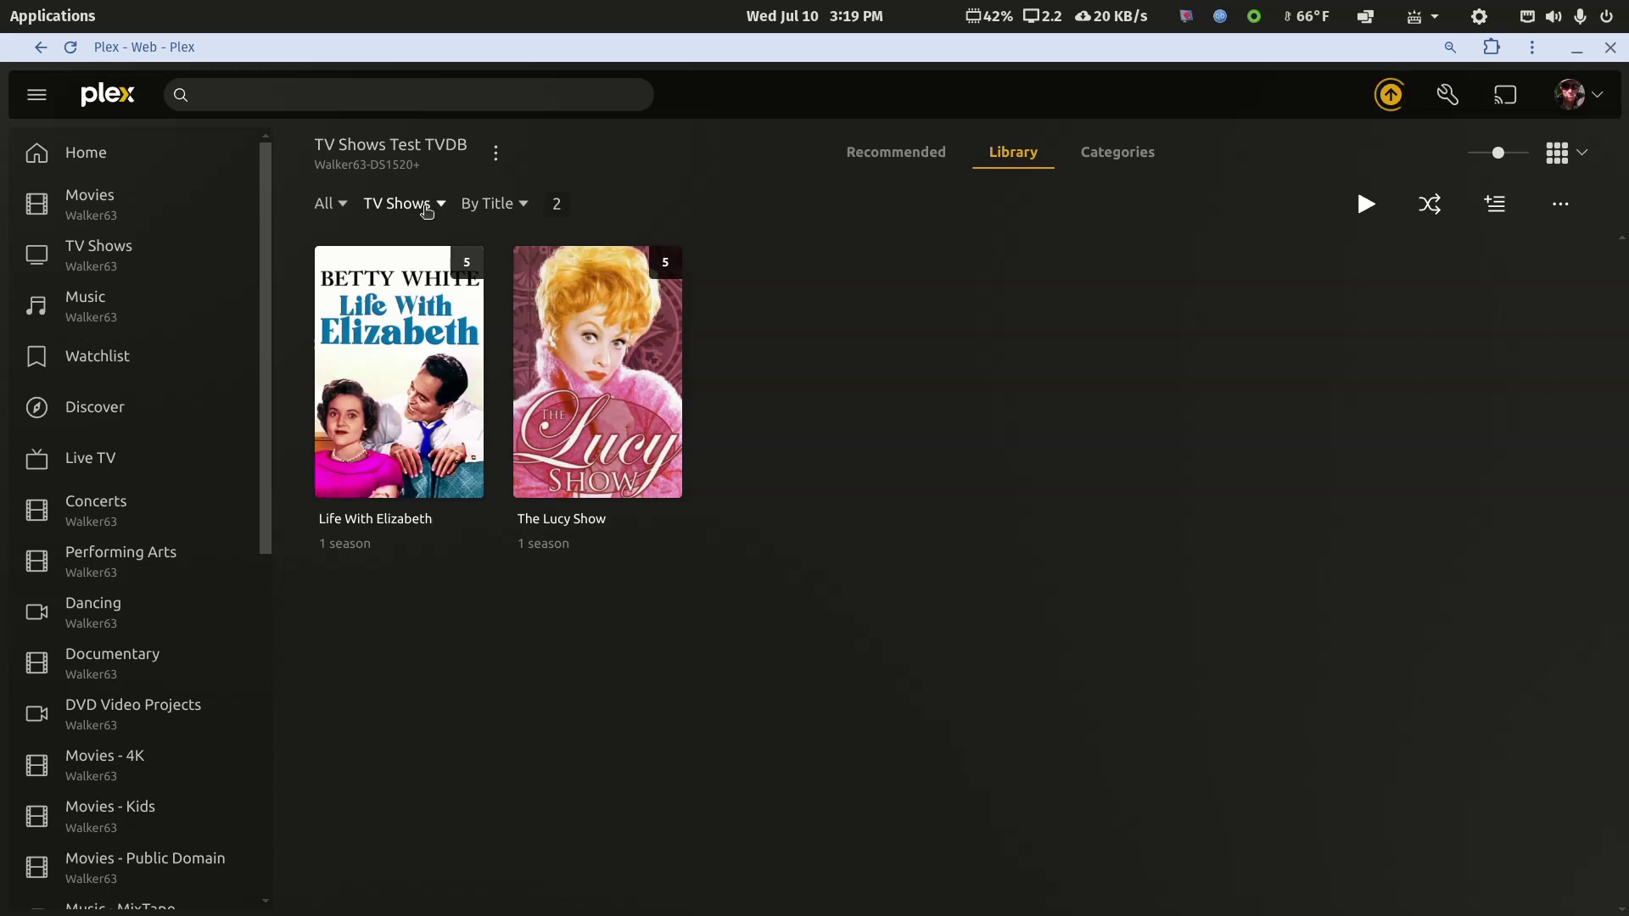
left_click(437, 408)
scroll(738, 575, "down", 5)
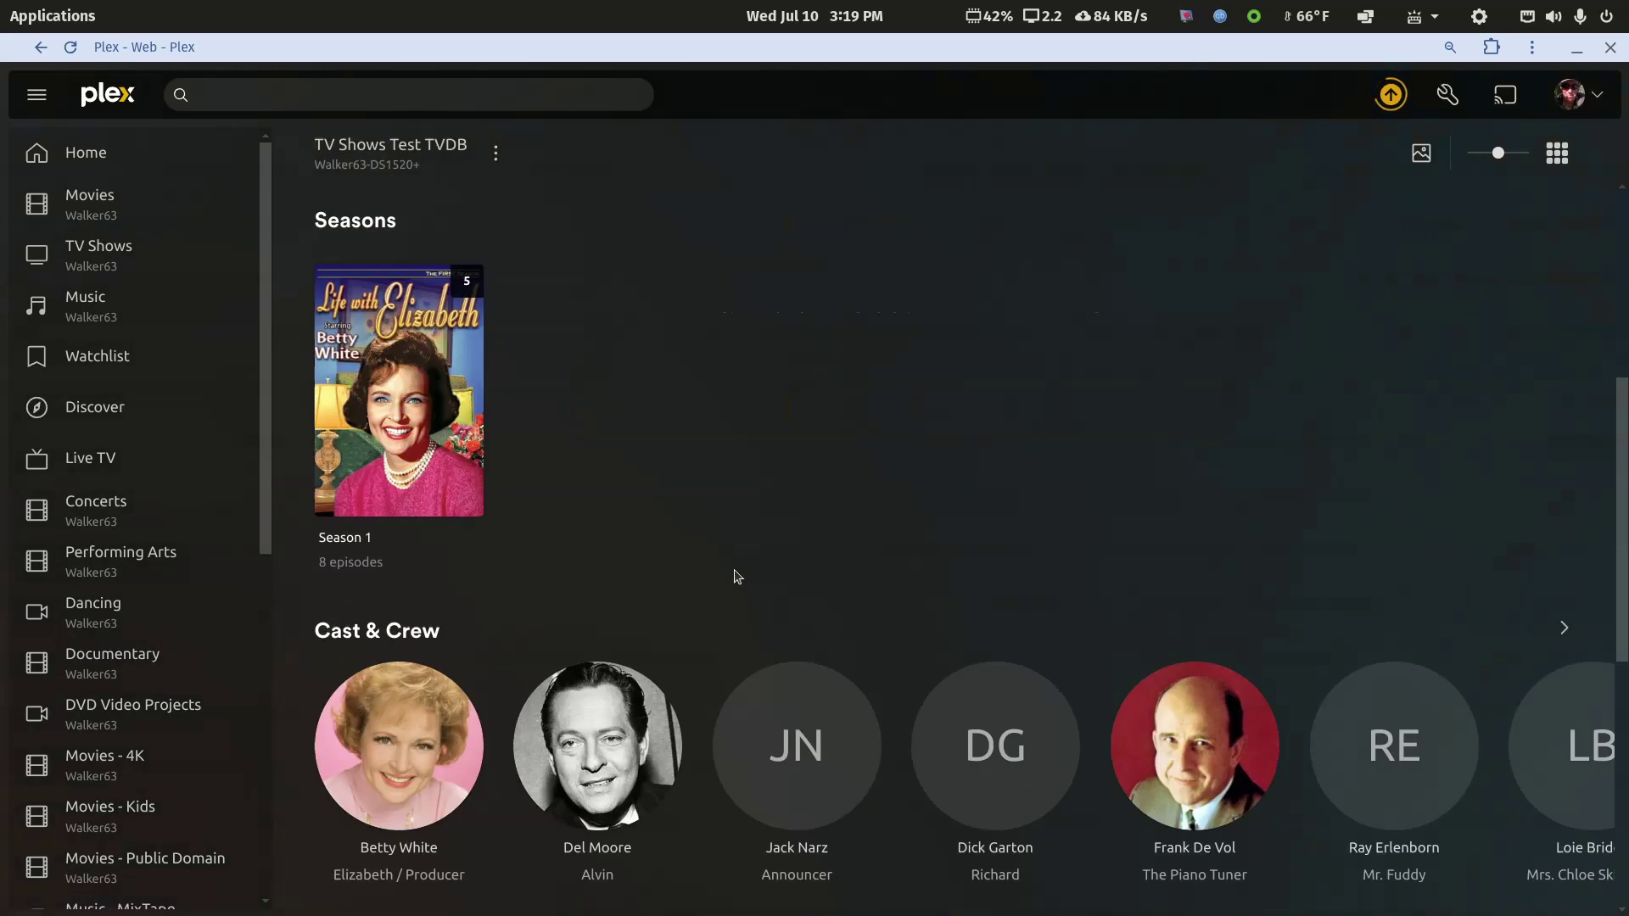
left_click(459, 422)
Examine the episode numbers and titles matched for Life With Elizabeth Season 1 in the TVDB test library.
scroll(666, 520, "down", 5)
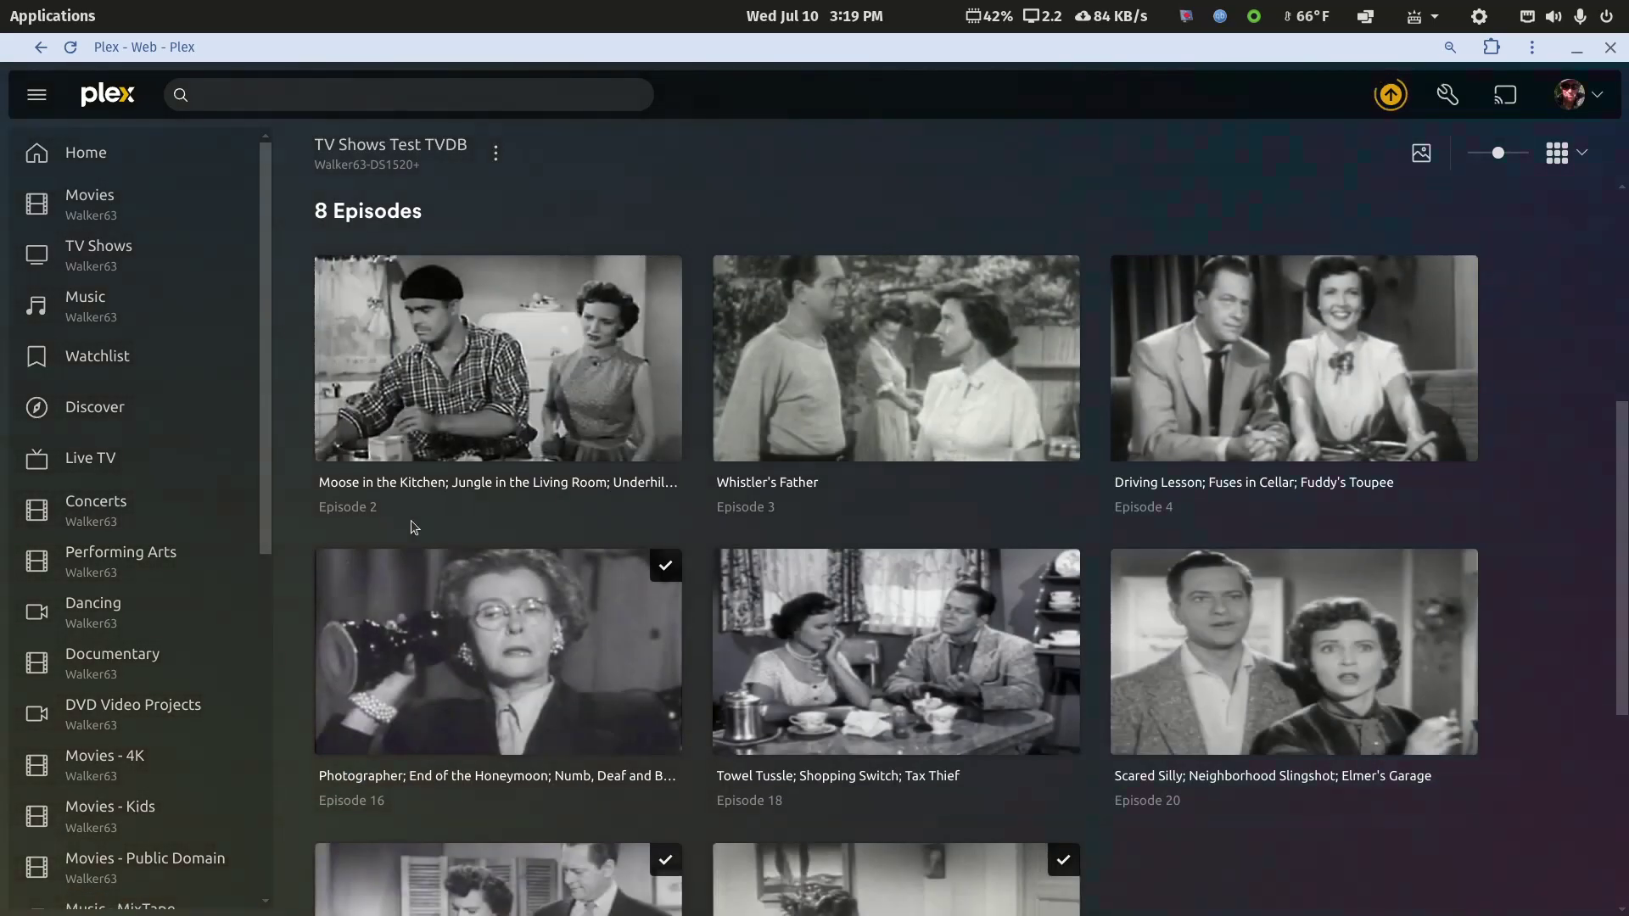
scroll(378, 506, "down", 2)
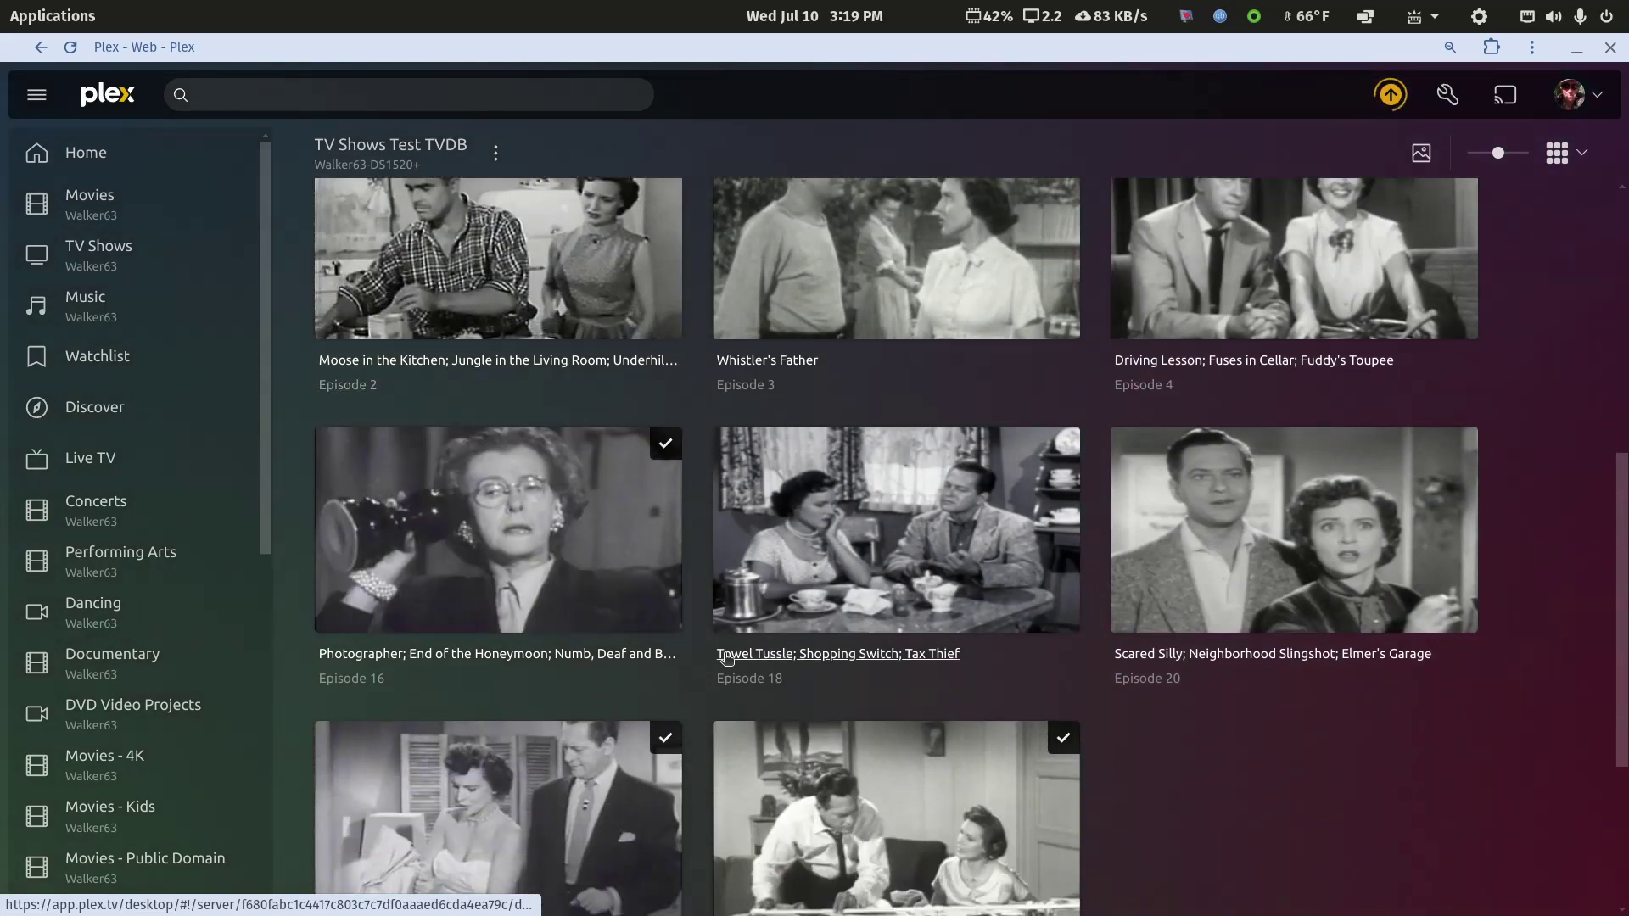
scroll(1112, 662, "down", 5)
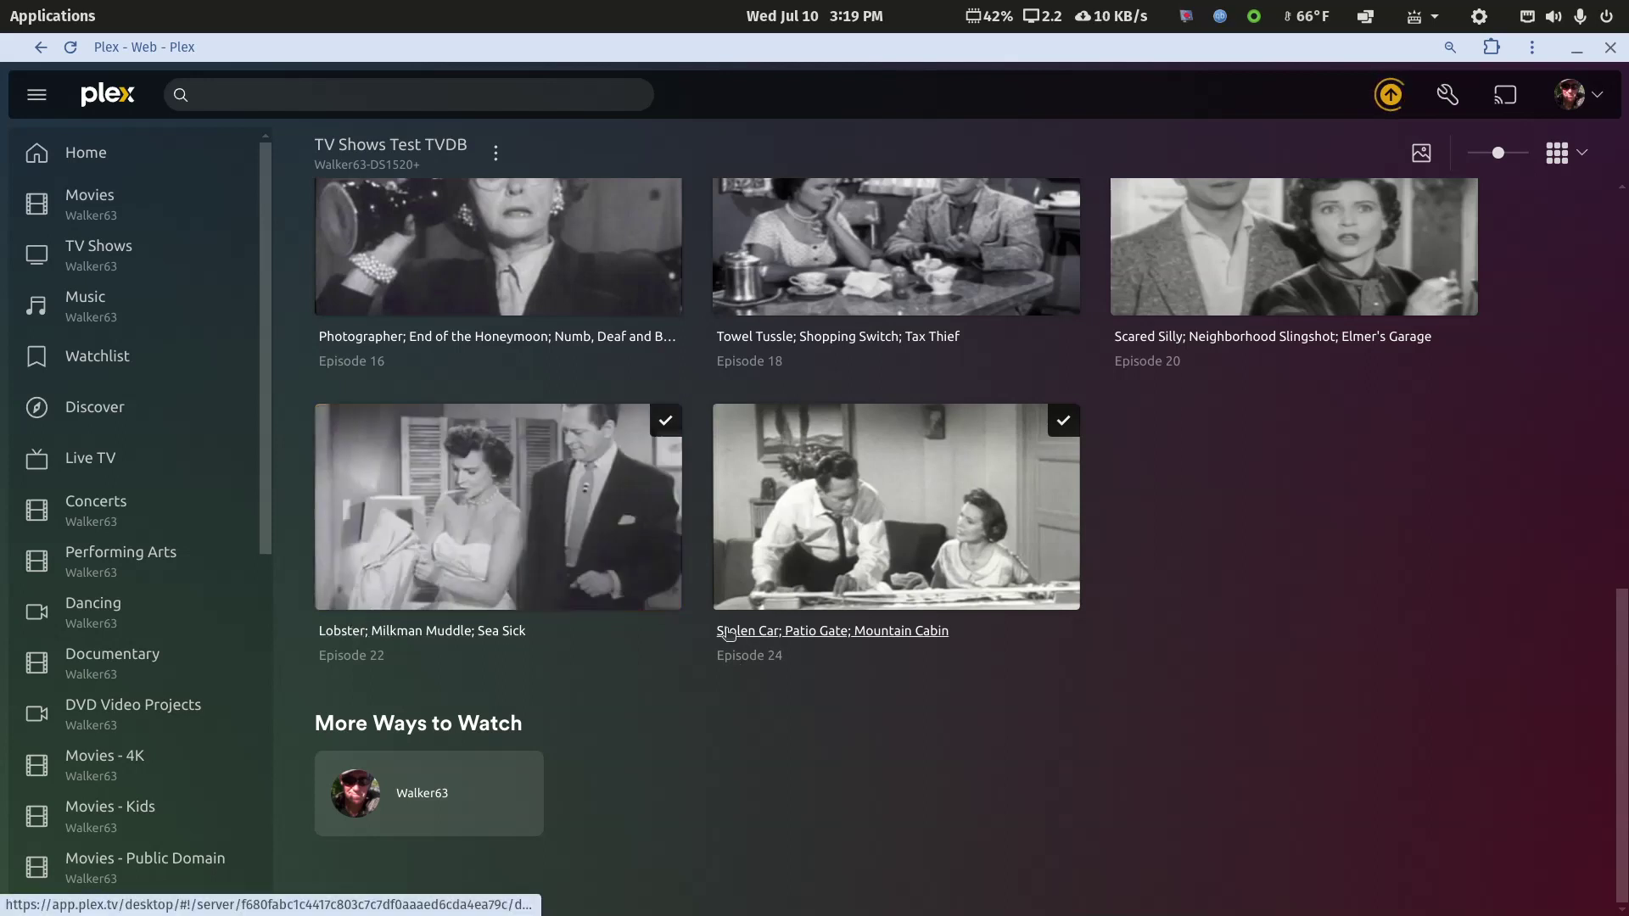
left_click(717, 632)
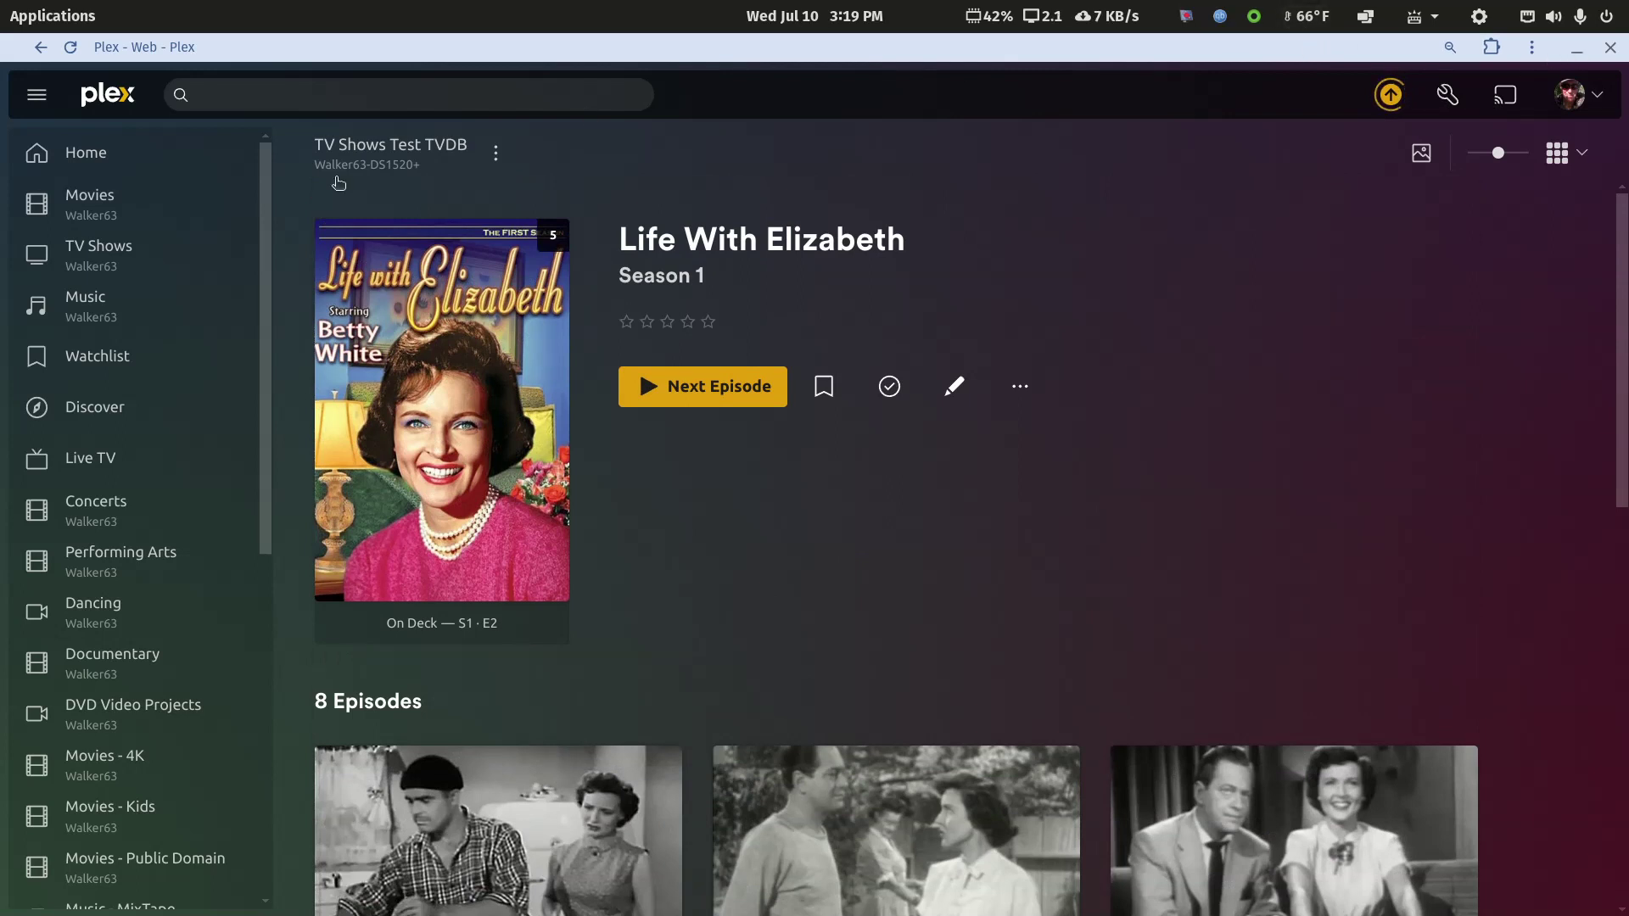
Switch the Plex settings to the DS1019+ server and open its Libraries management page.
left_click(1443, 91)
scroll(64, 581, "up", 3)
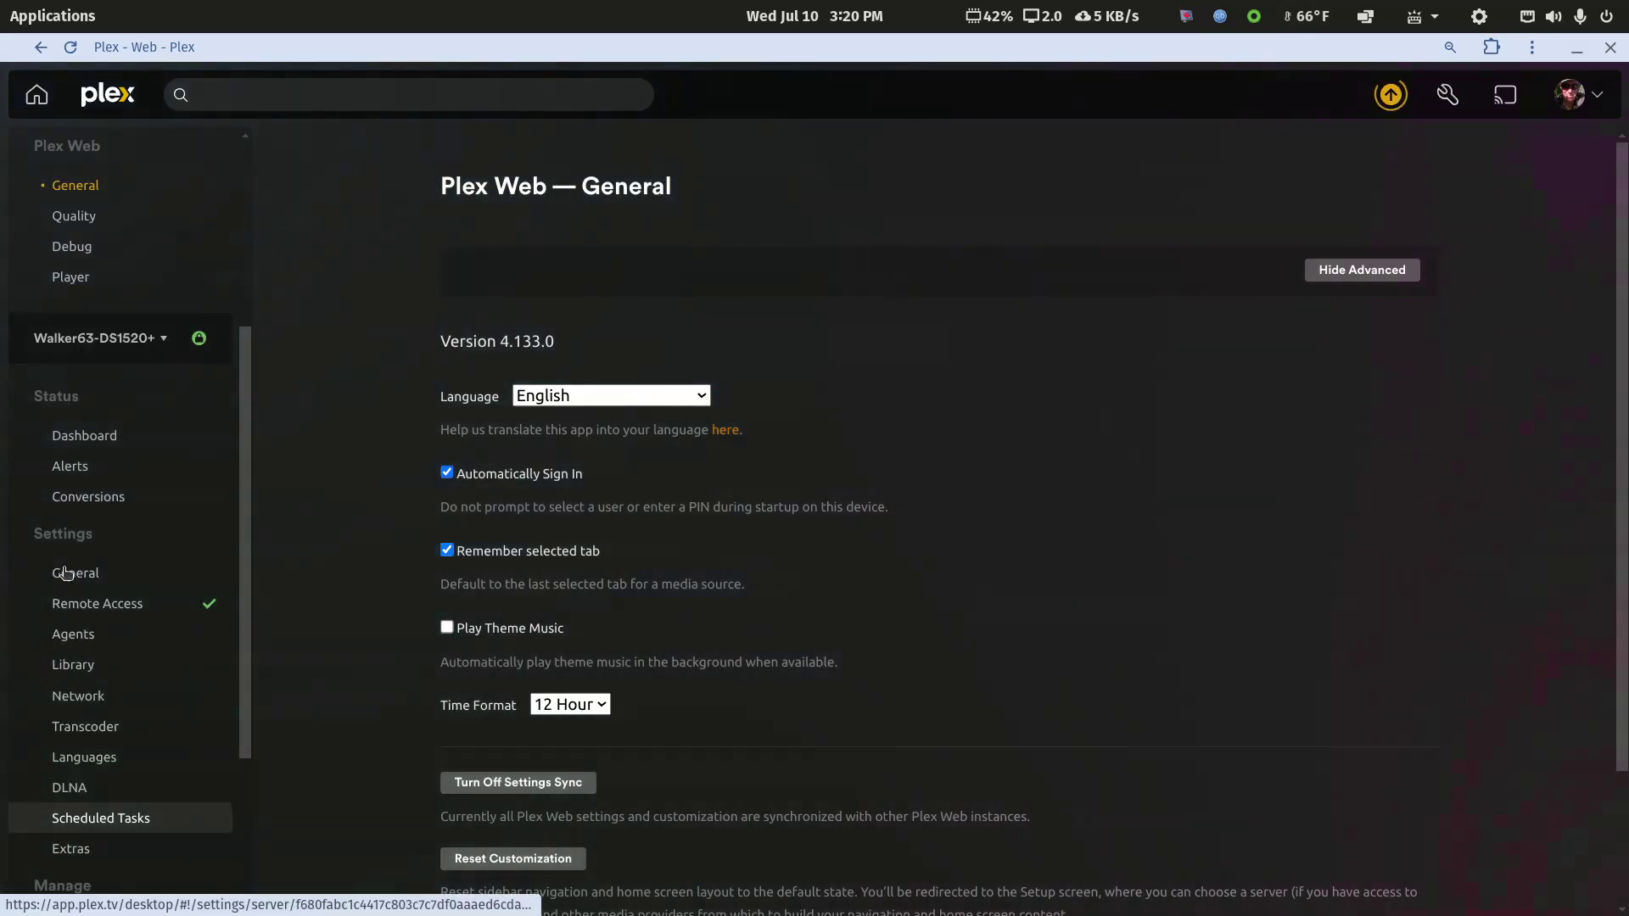
left_click(93, 338)
left_click(95, 449)
left_click(670, 449)
scroll(21, 709, "down", 3)
left_click(74, 683)
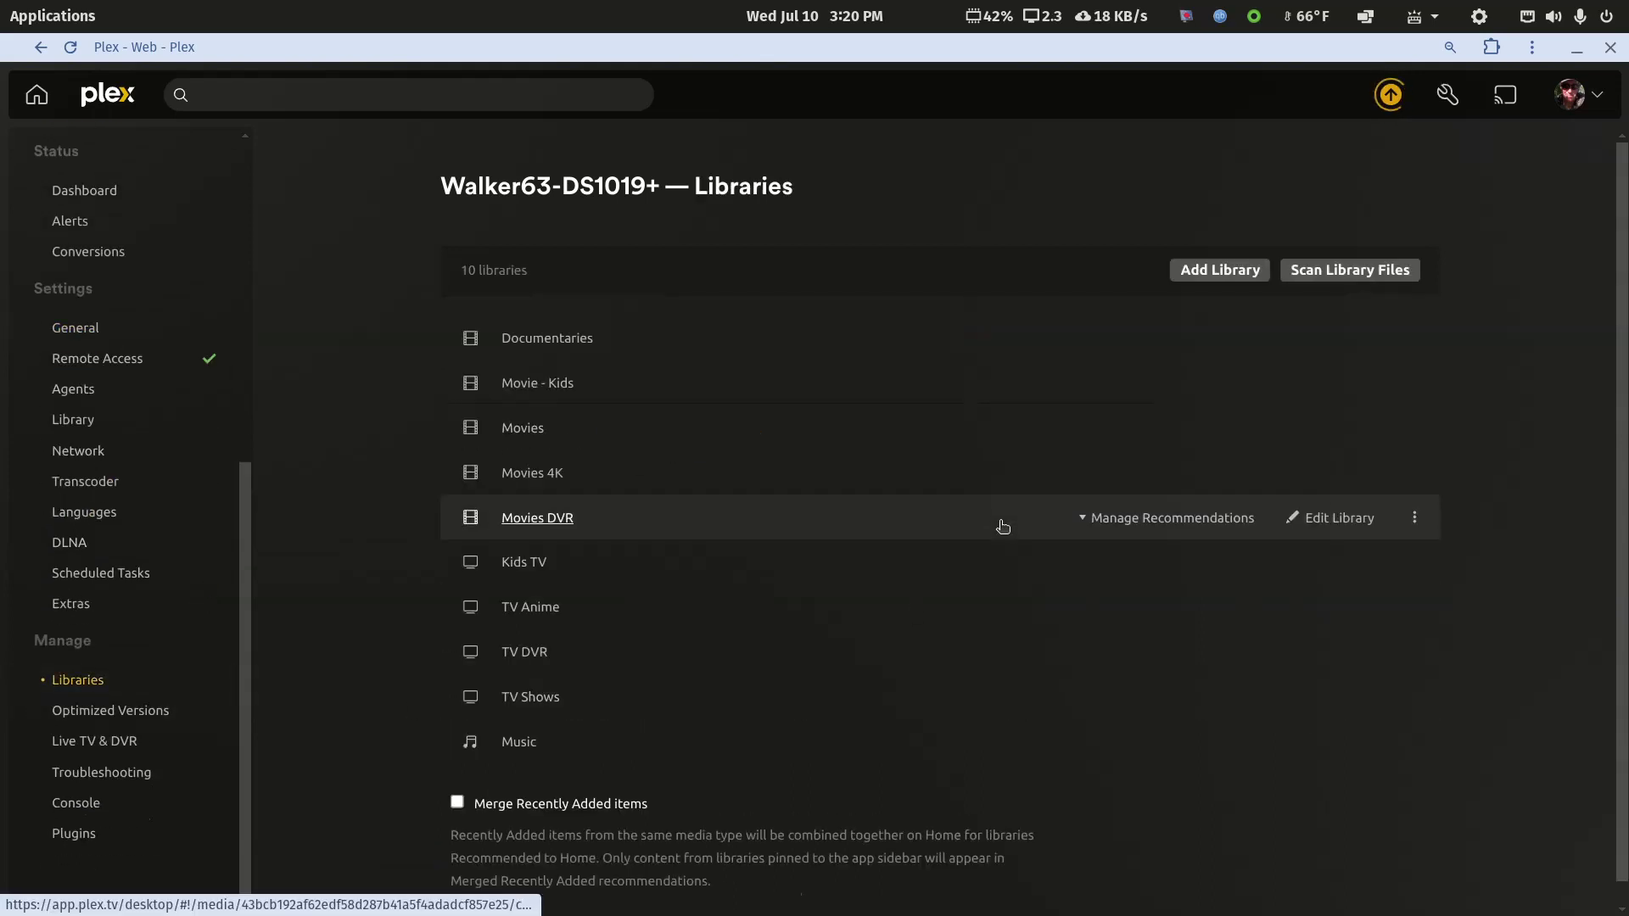
Start a TV Shows library named "TV Shows Test TMDB" on the DS1019+ server and proceed to its folder selection.
left_click(1224, 272)
left_click(822, 294)
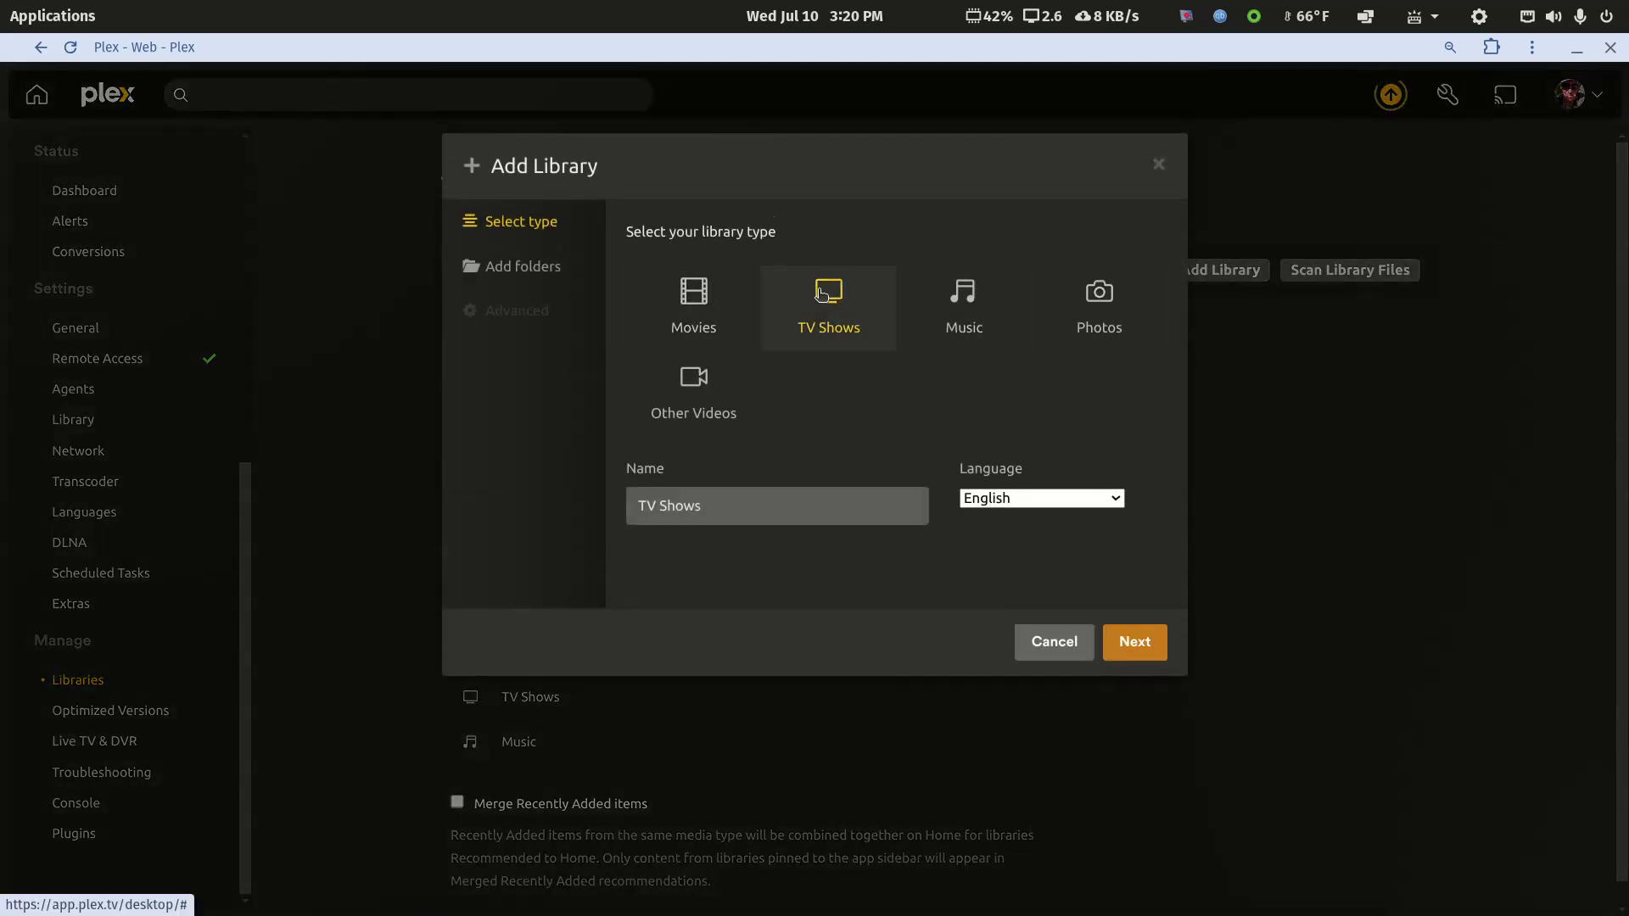
left_click(844, 509)
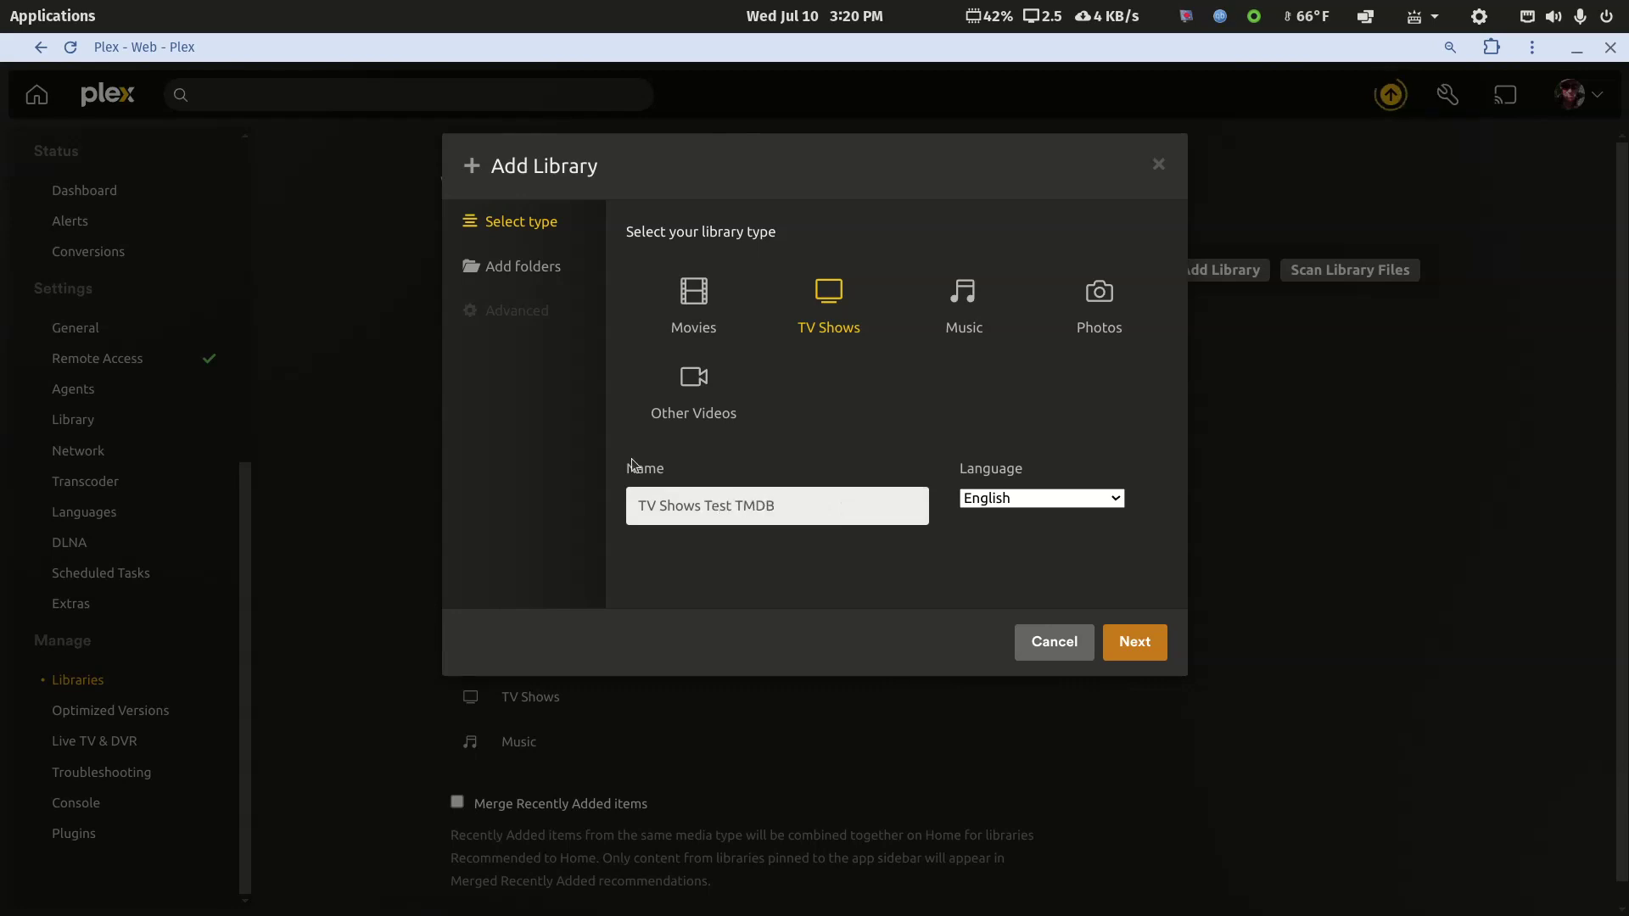
left_click(1128, 655)
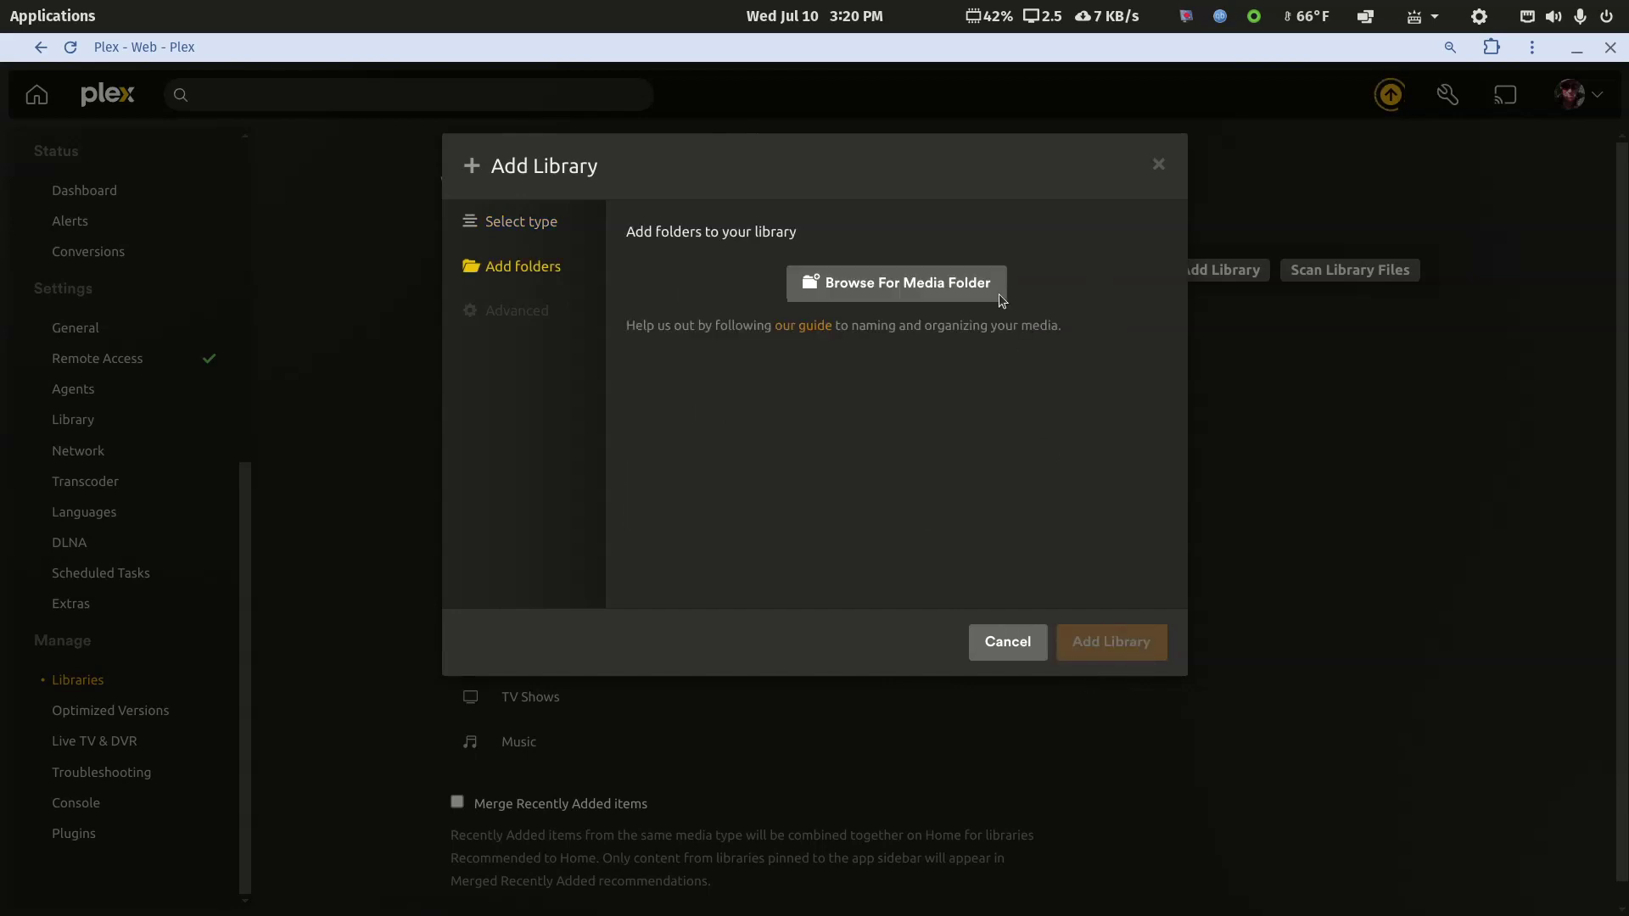
Add the folder /myplexmedia/tv-libraries/tv-noncompliant to the TMDB test library and create it with The Movie Database as episode ordering.
left_click(998, 283)
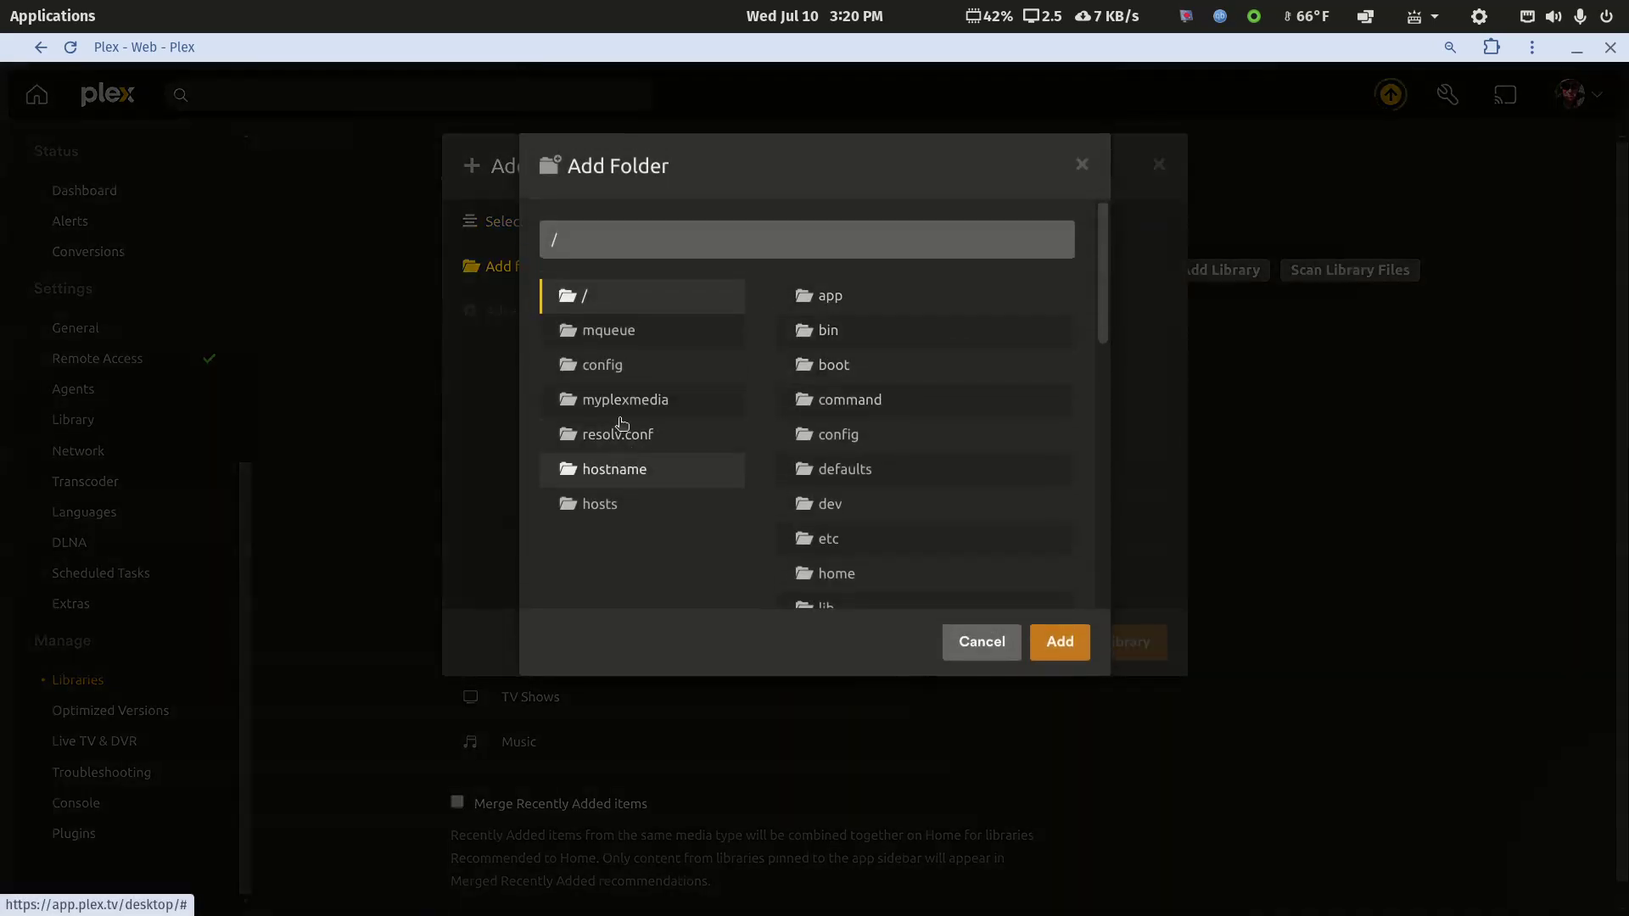
left_click(621, 410)
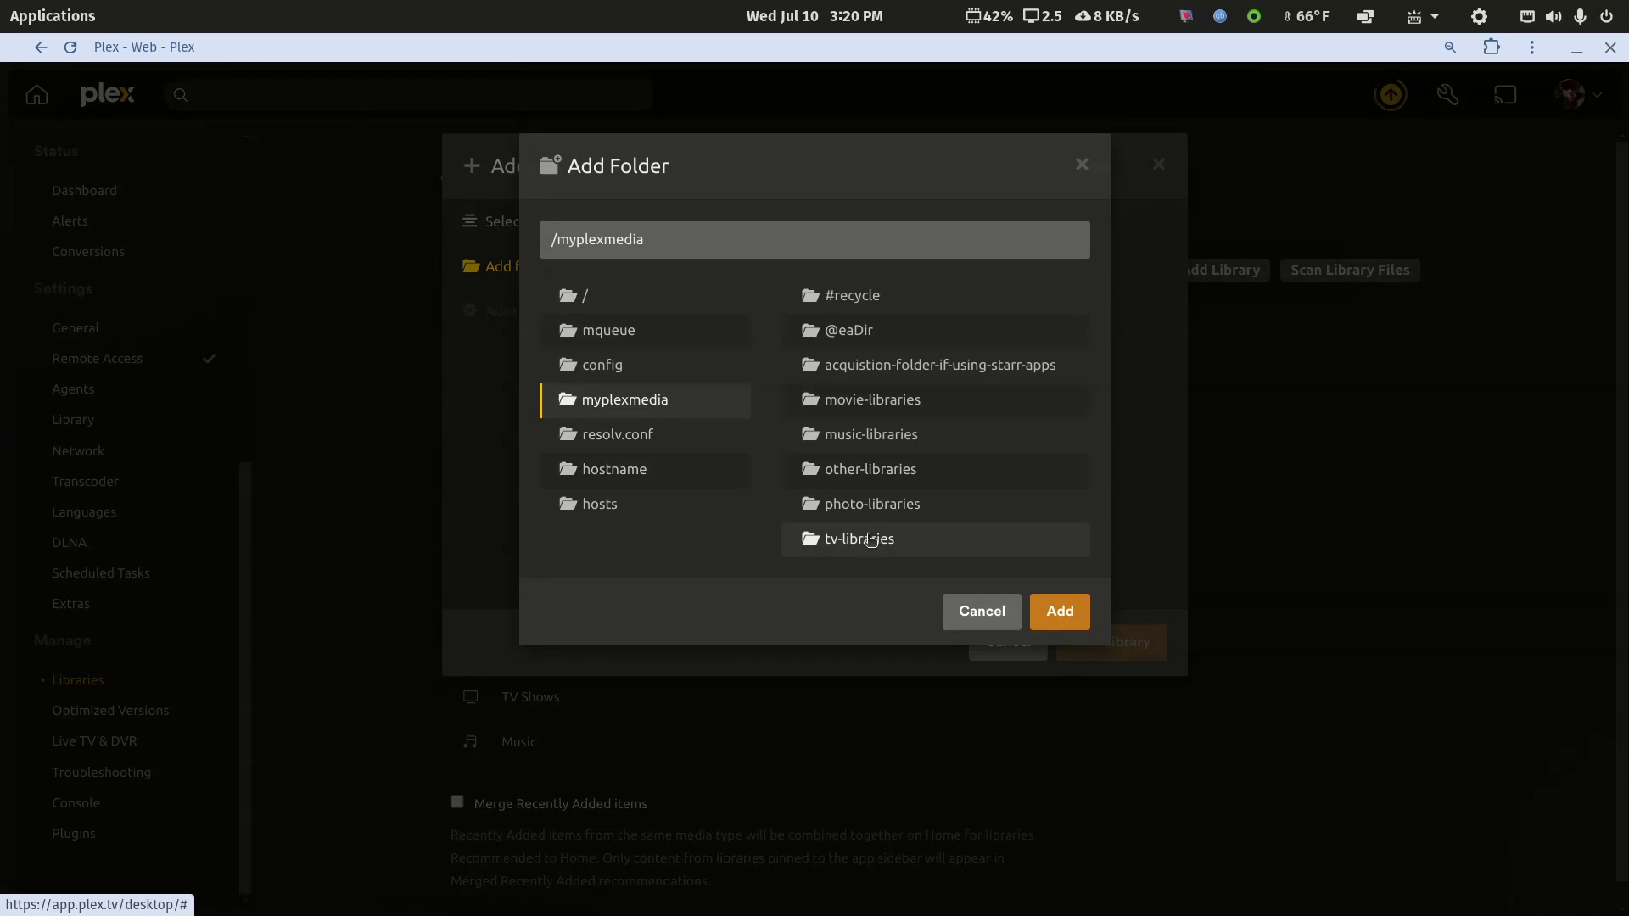
left_click(865, 543)
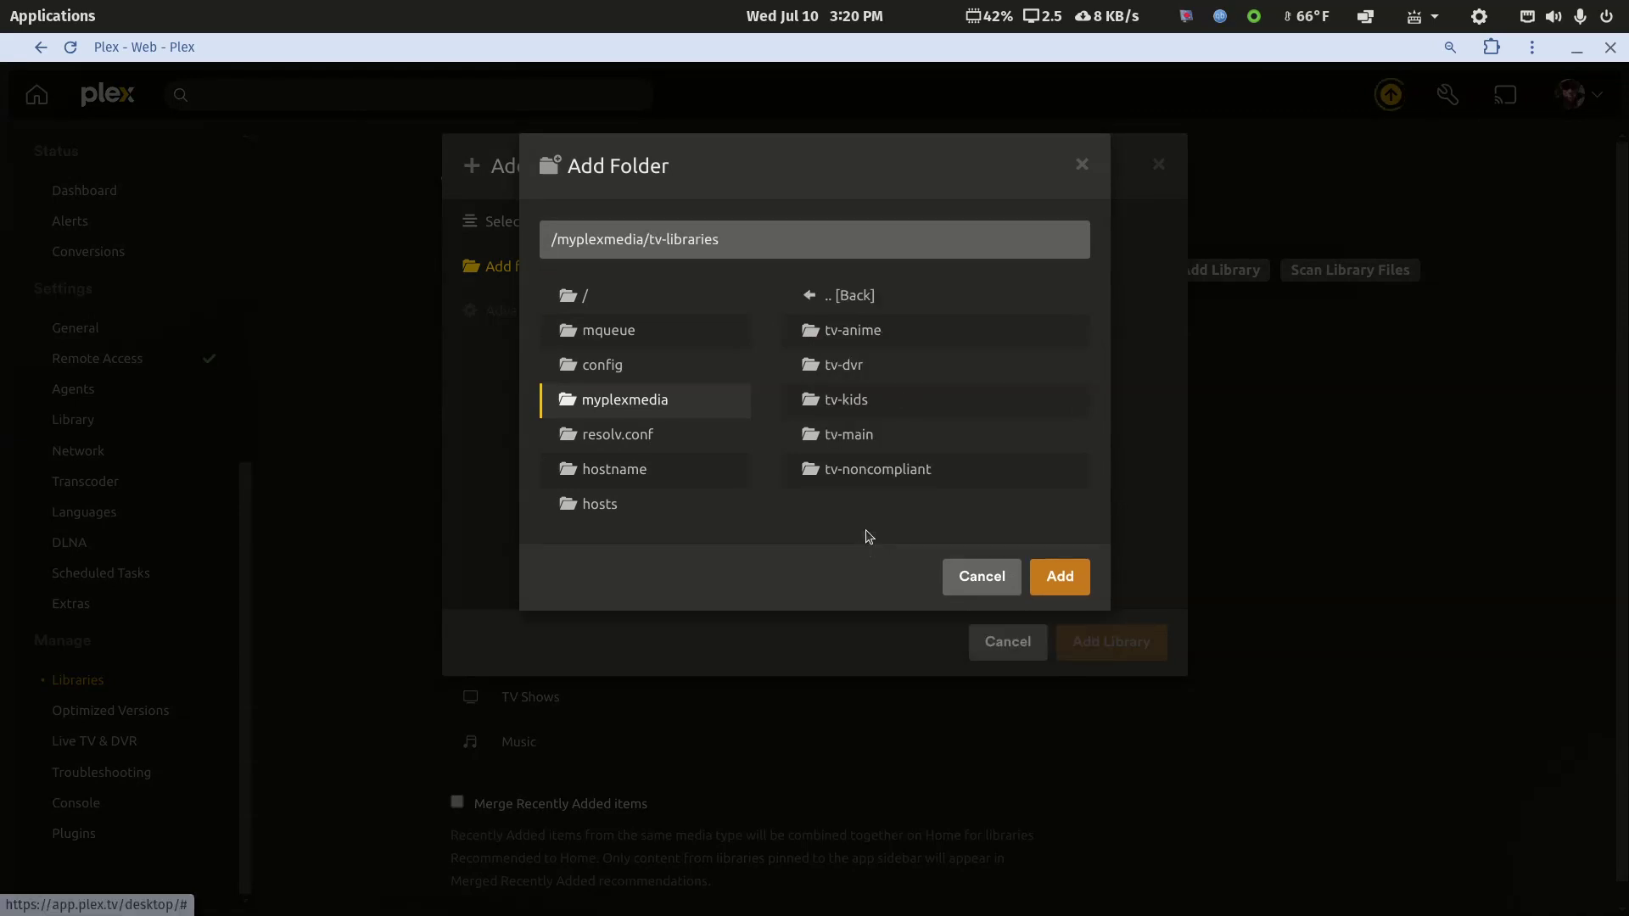
left_click(870, 474)
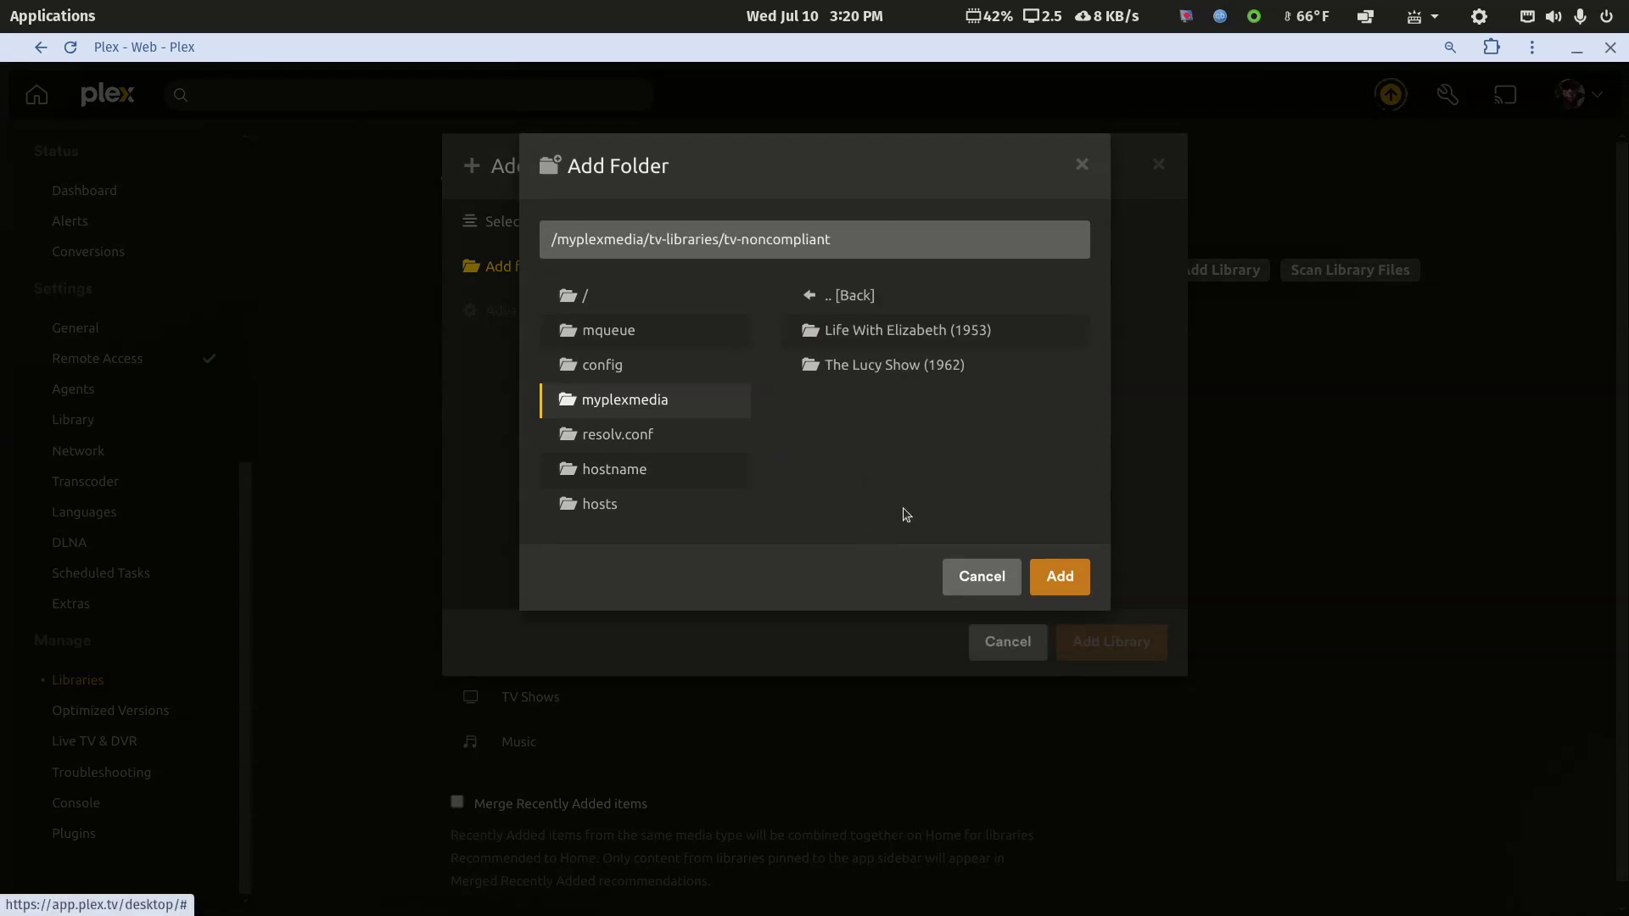
left_click(1060, 580)
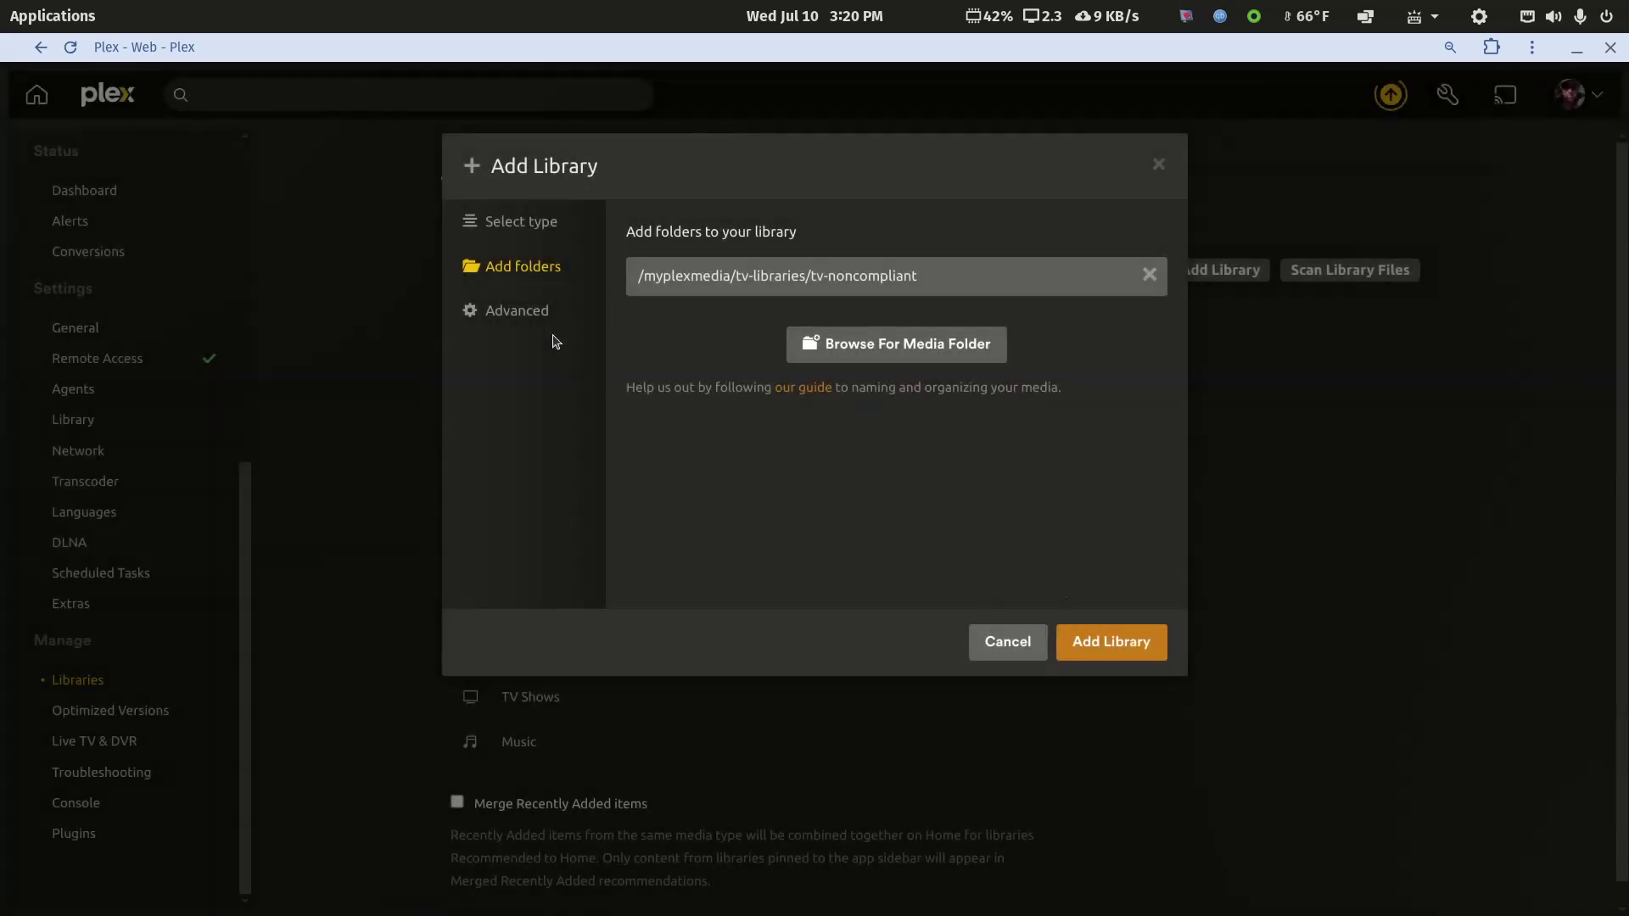
left_click(522, 317)
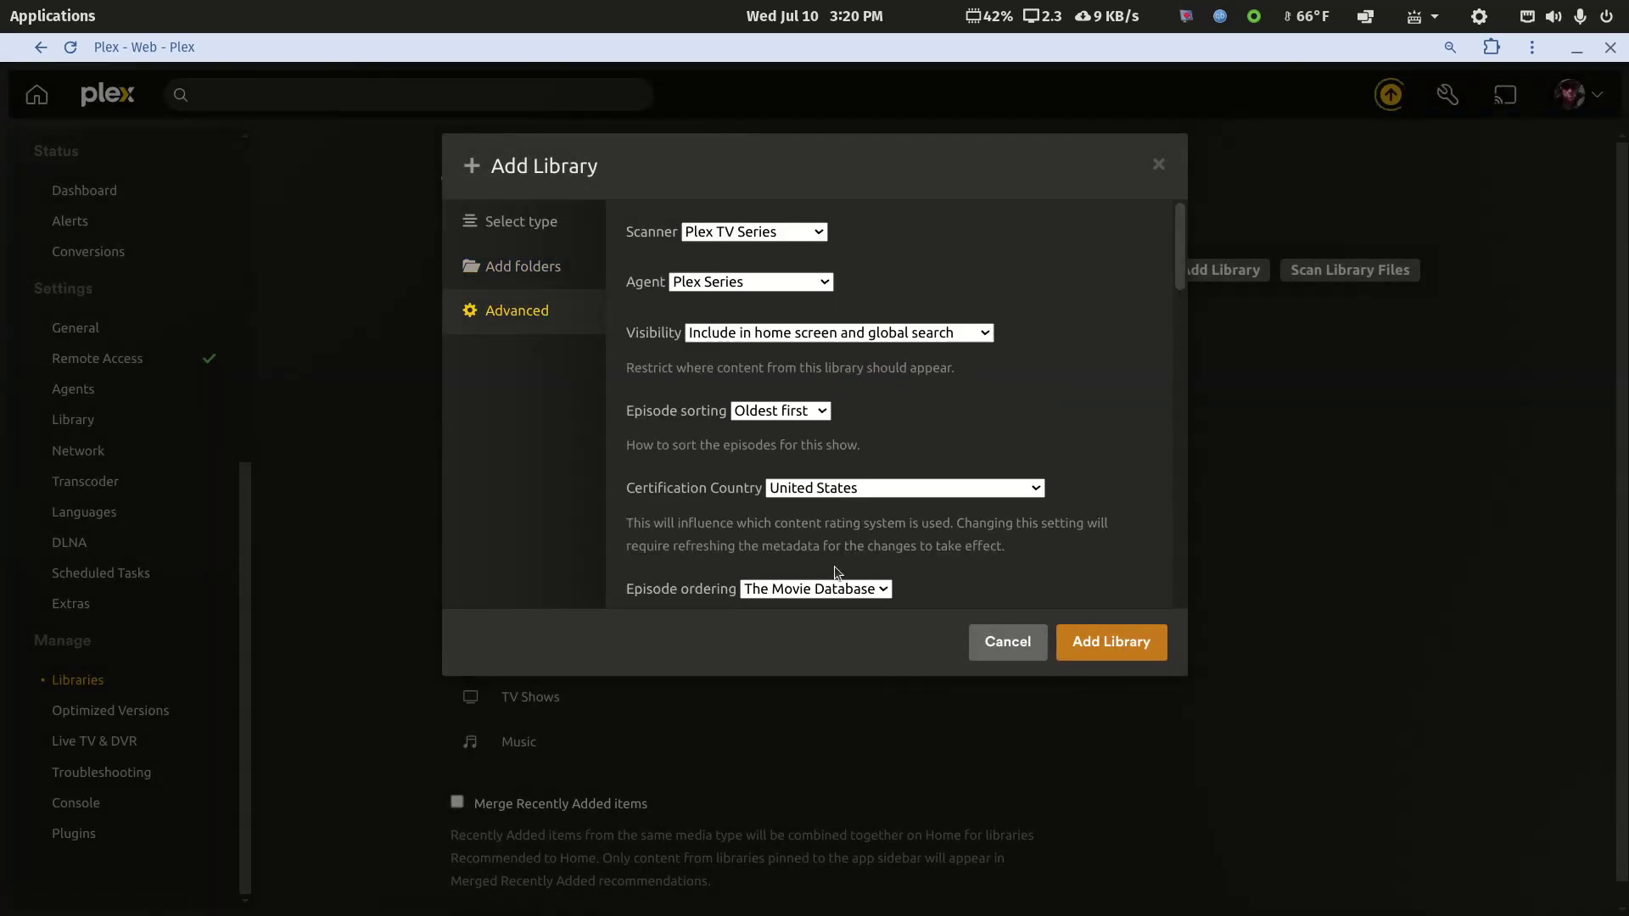
left_click(1080, 661)
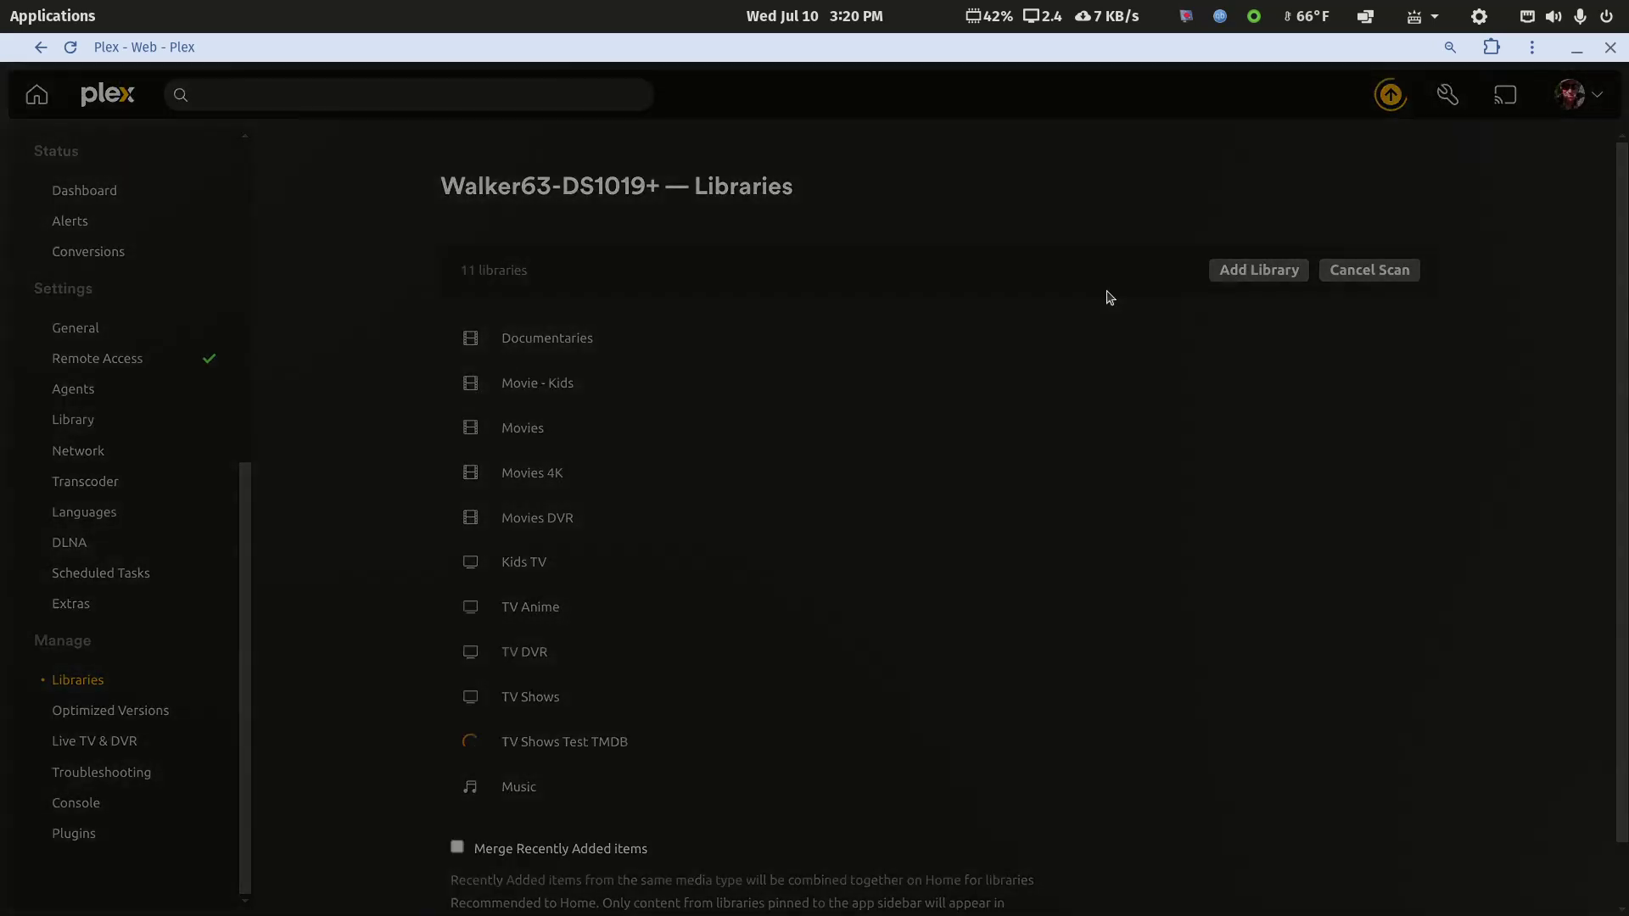
Start a second TV Shows library named "TV Shows Test TVDB" on the DS1019+ server and proceed to its folder selection.
left_click(1259, 269)
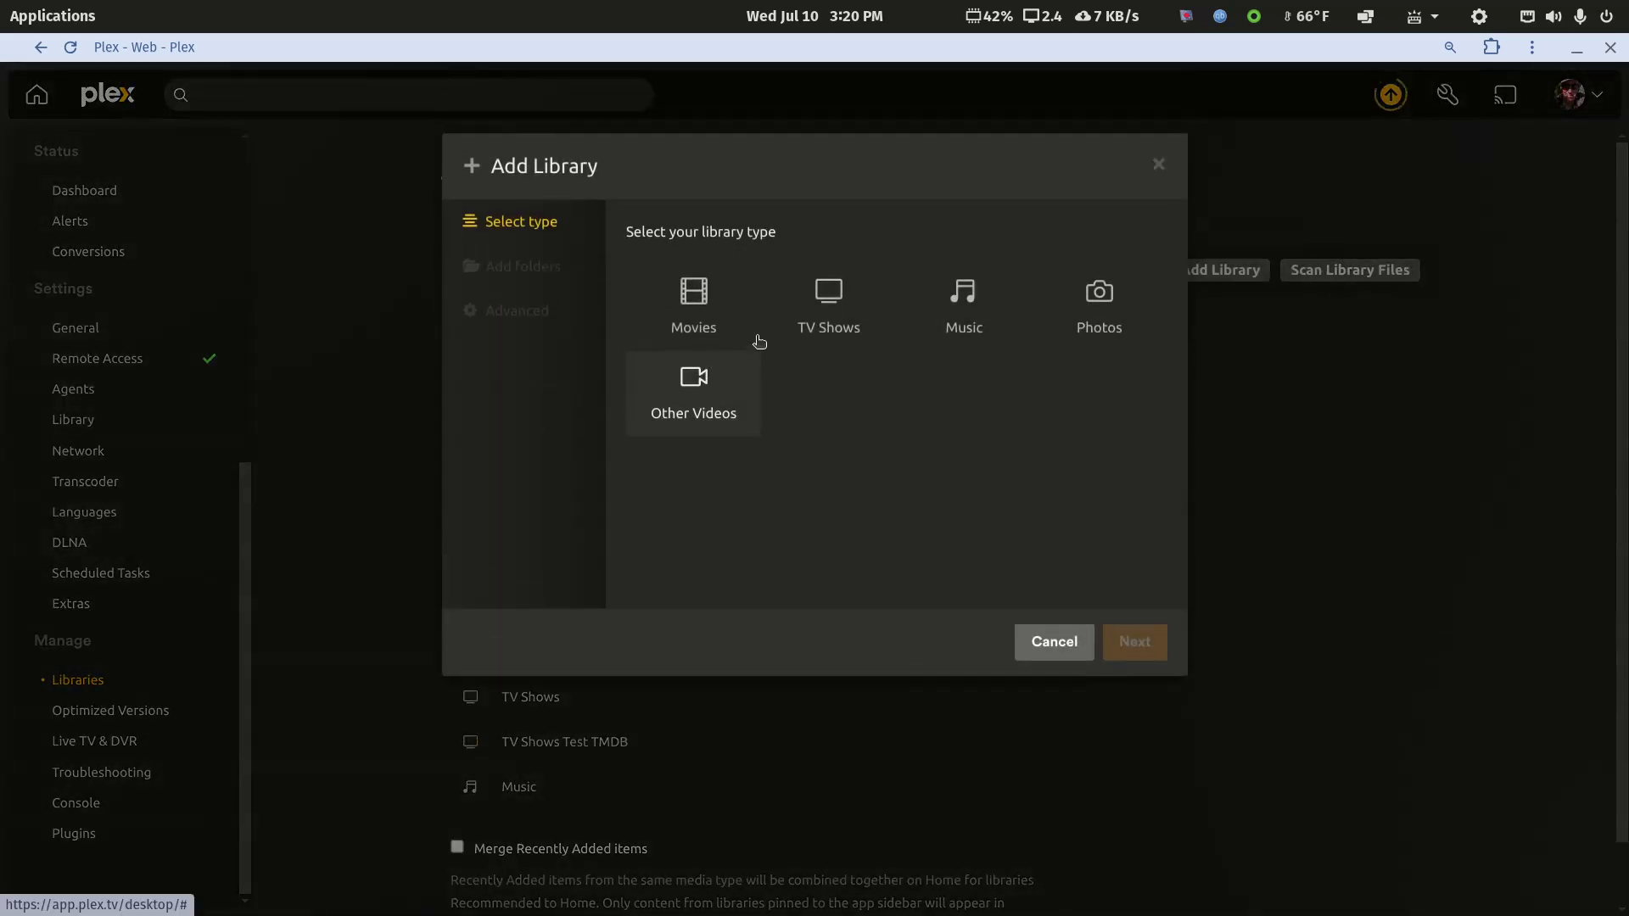
left_click(829, 303)
left_click(724, 506)
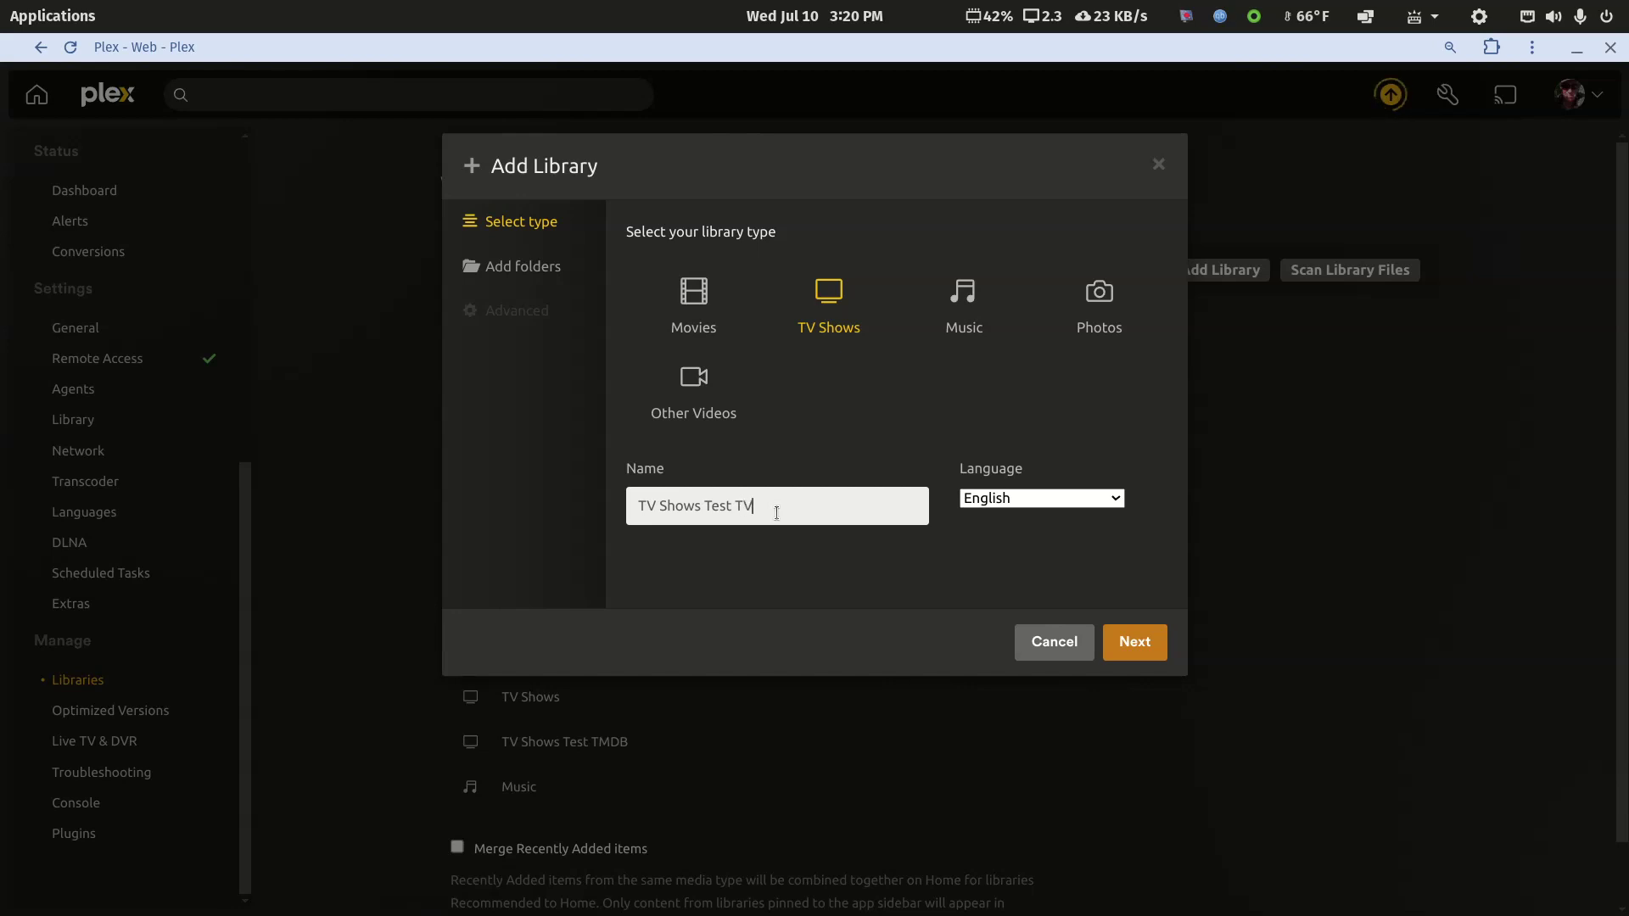
left_click(1147, 649)
Add the folder /myplexmedia/tv-libraries/tv-noncompliant to the TVDB test library.
left_click(858, 286)
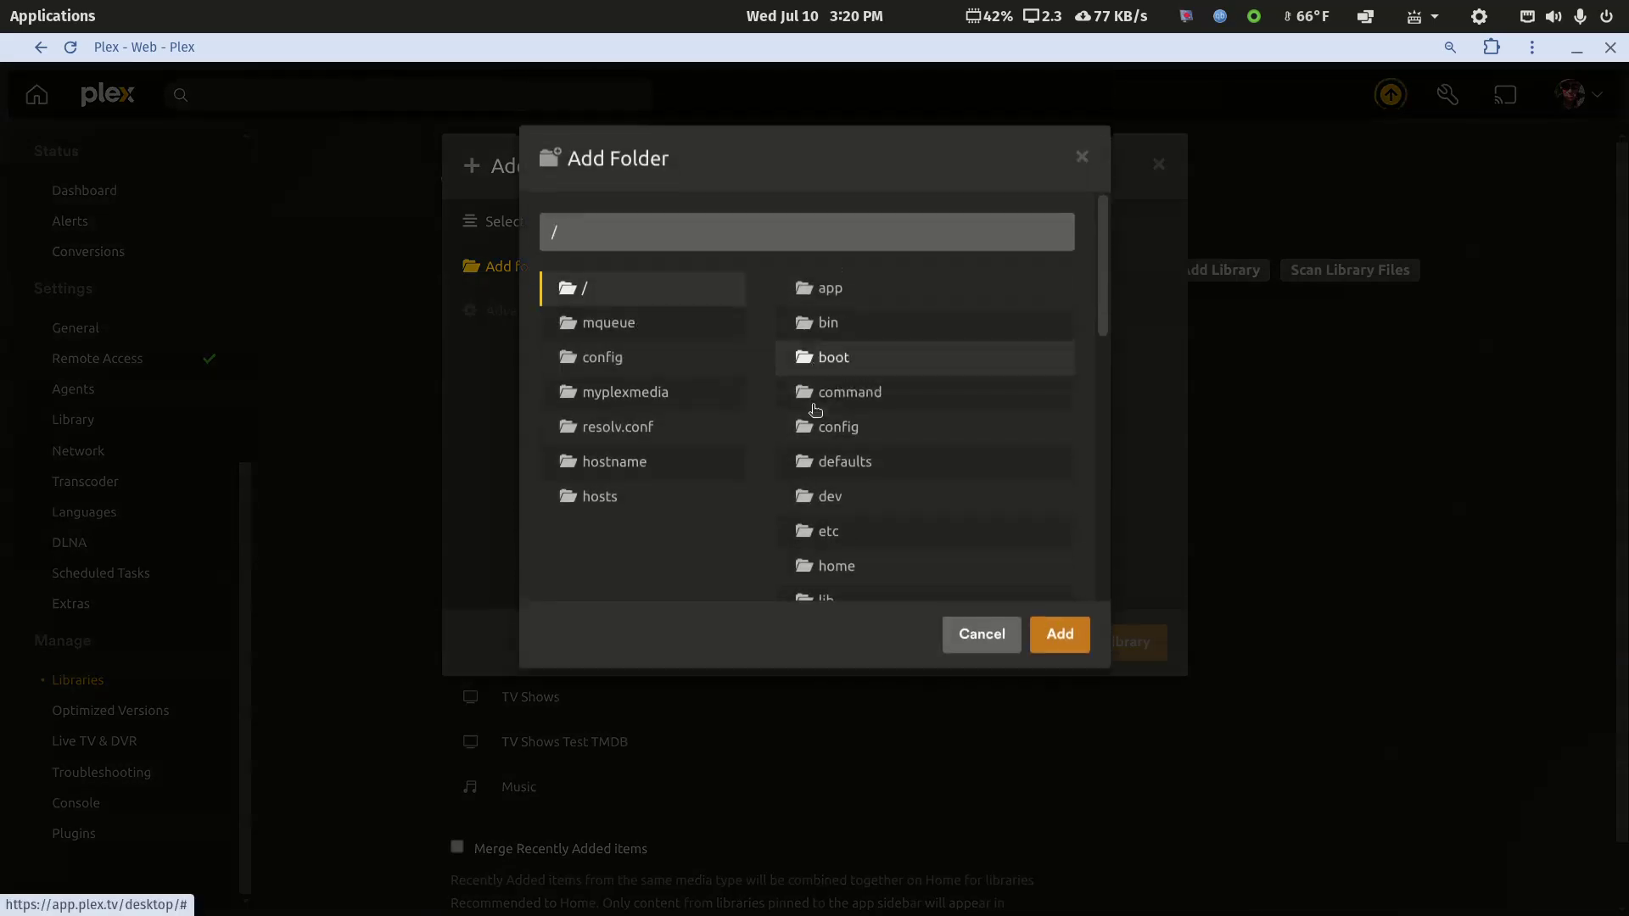
left_click(625, 400)
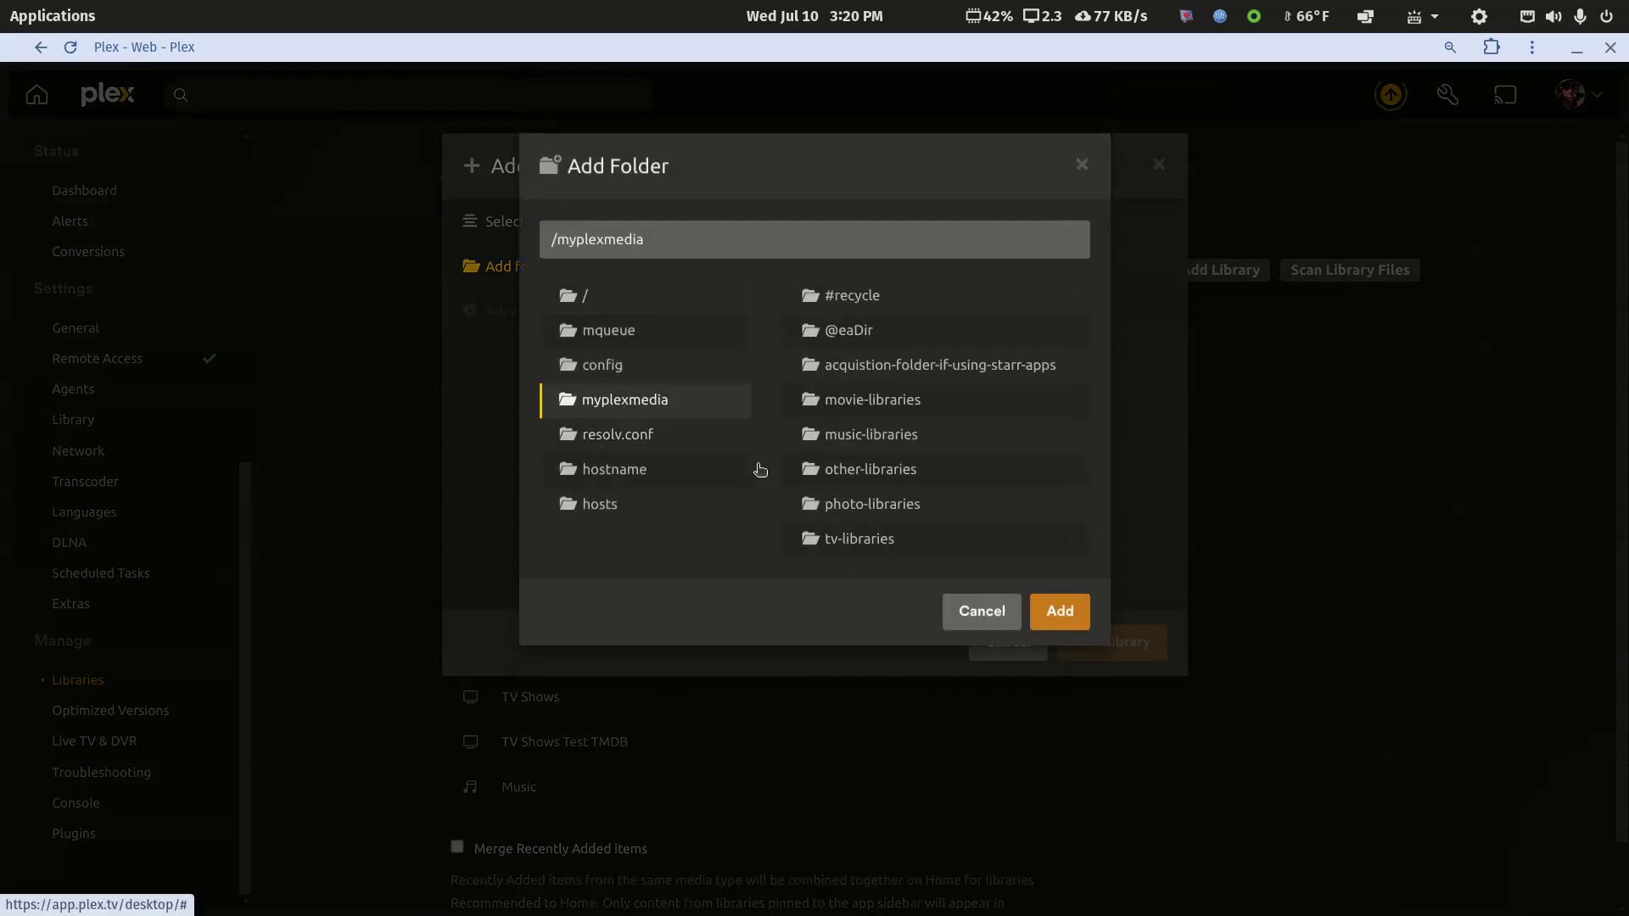
left_click(853, 537)
left_click(852, 469)
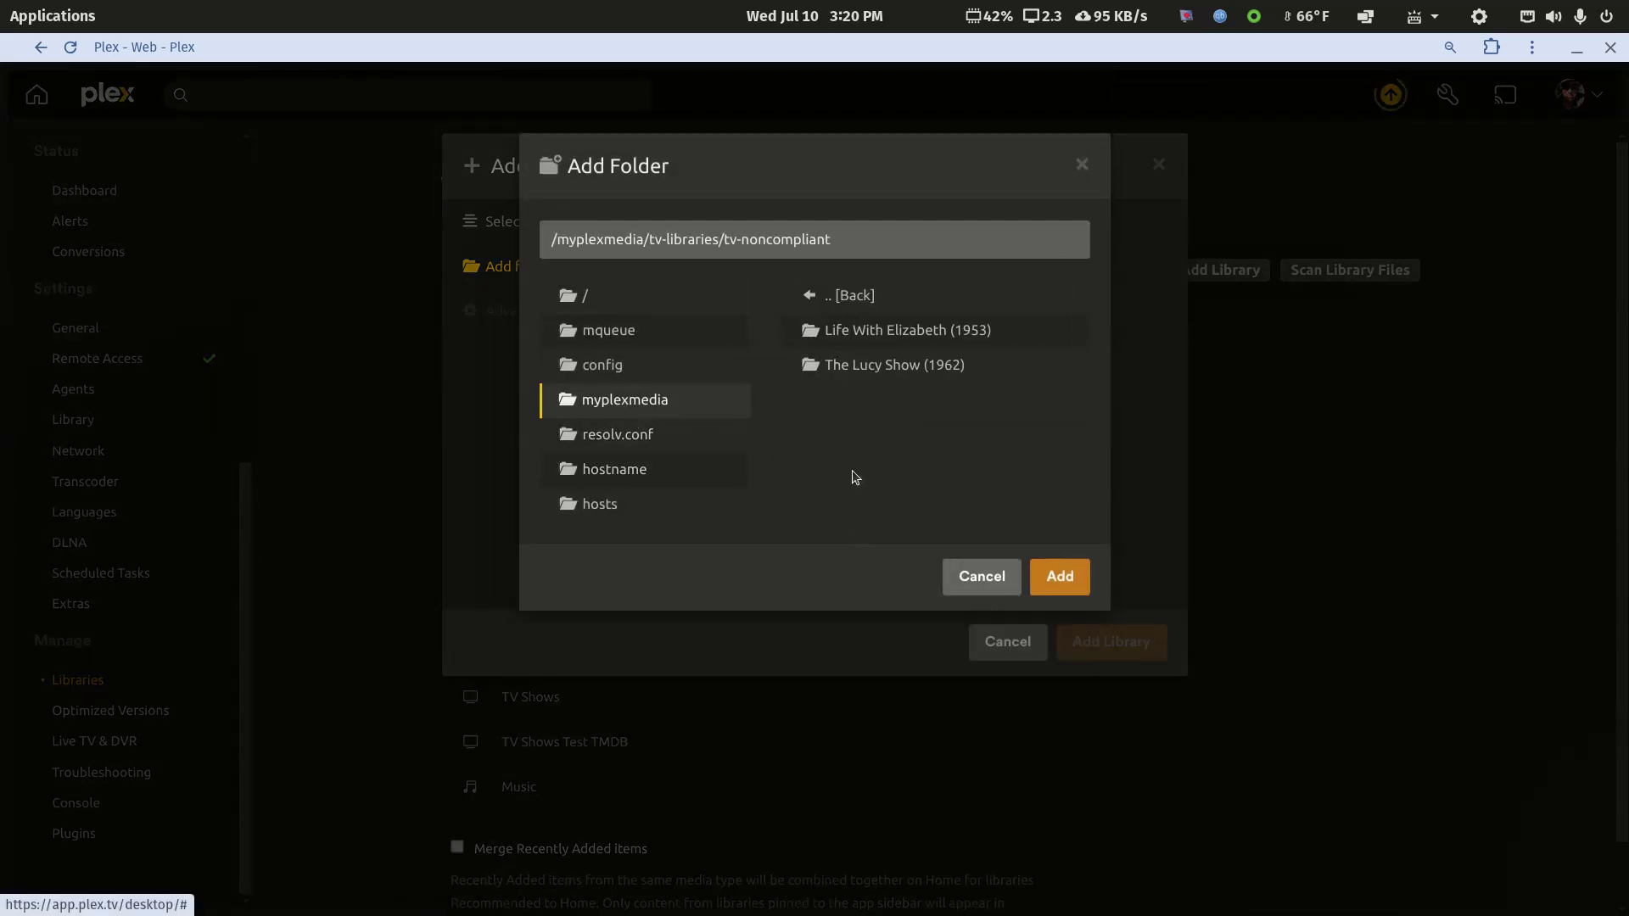
left_click(1060, 576)
Set the library's episode ordering to TheTVDB and create the library.
left_click(536, 316)
left_click(799, 591)
left_click(793, 625)
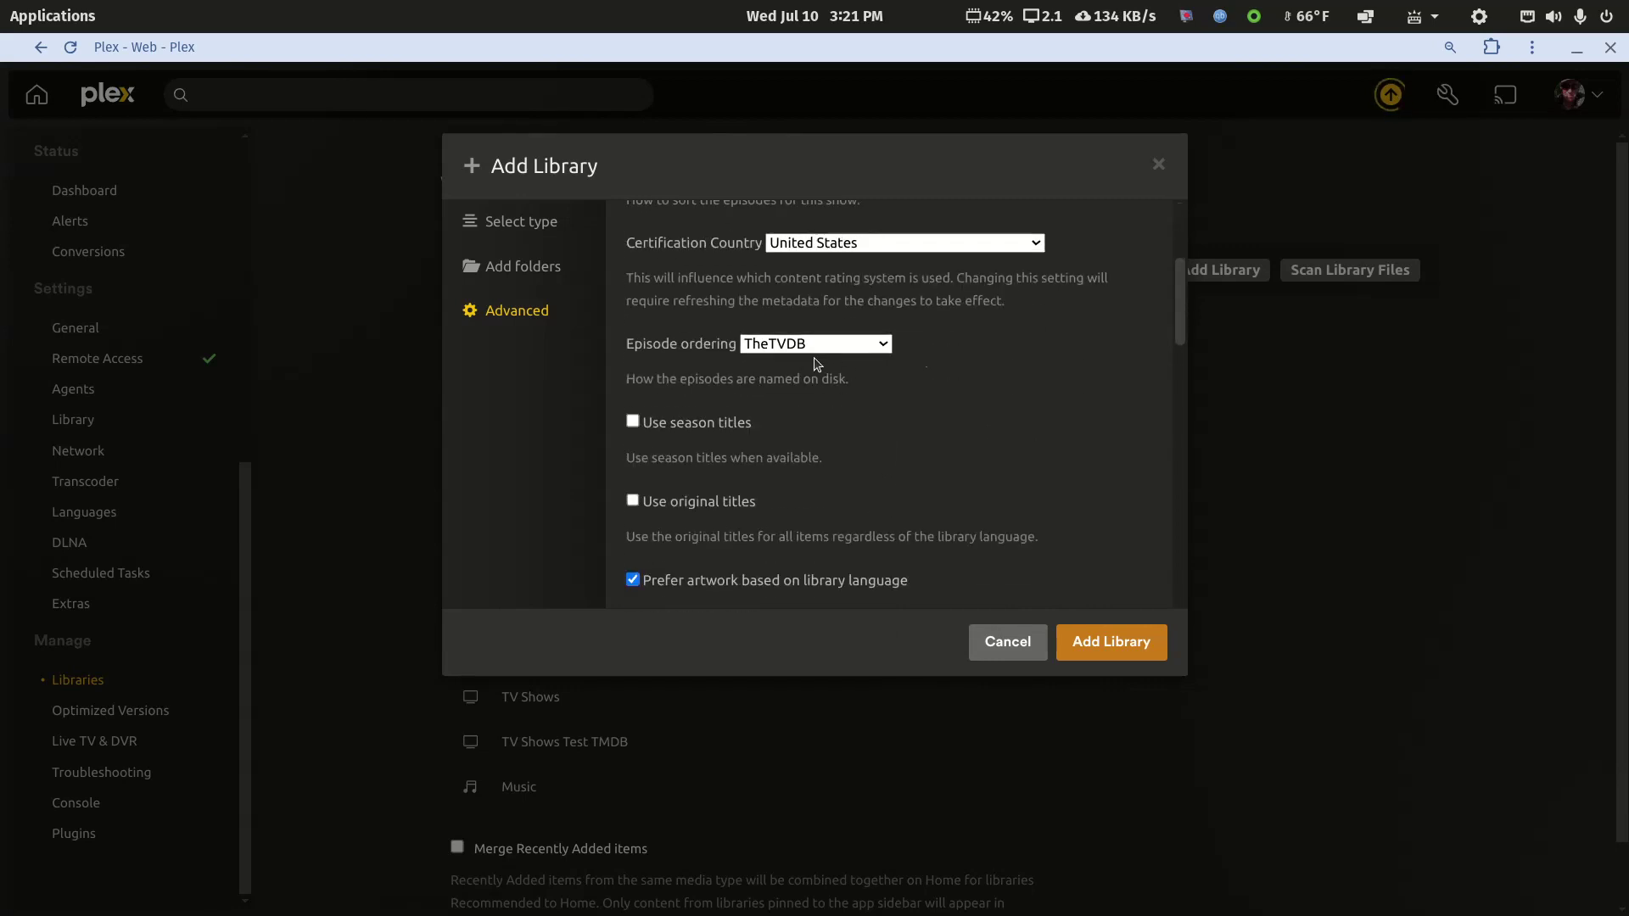
left_click(1119, 642)
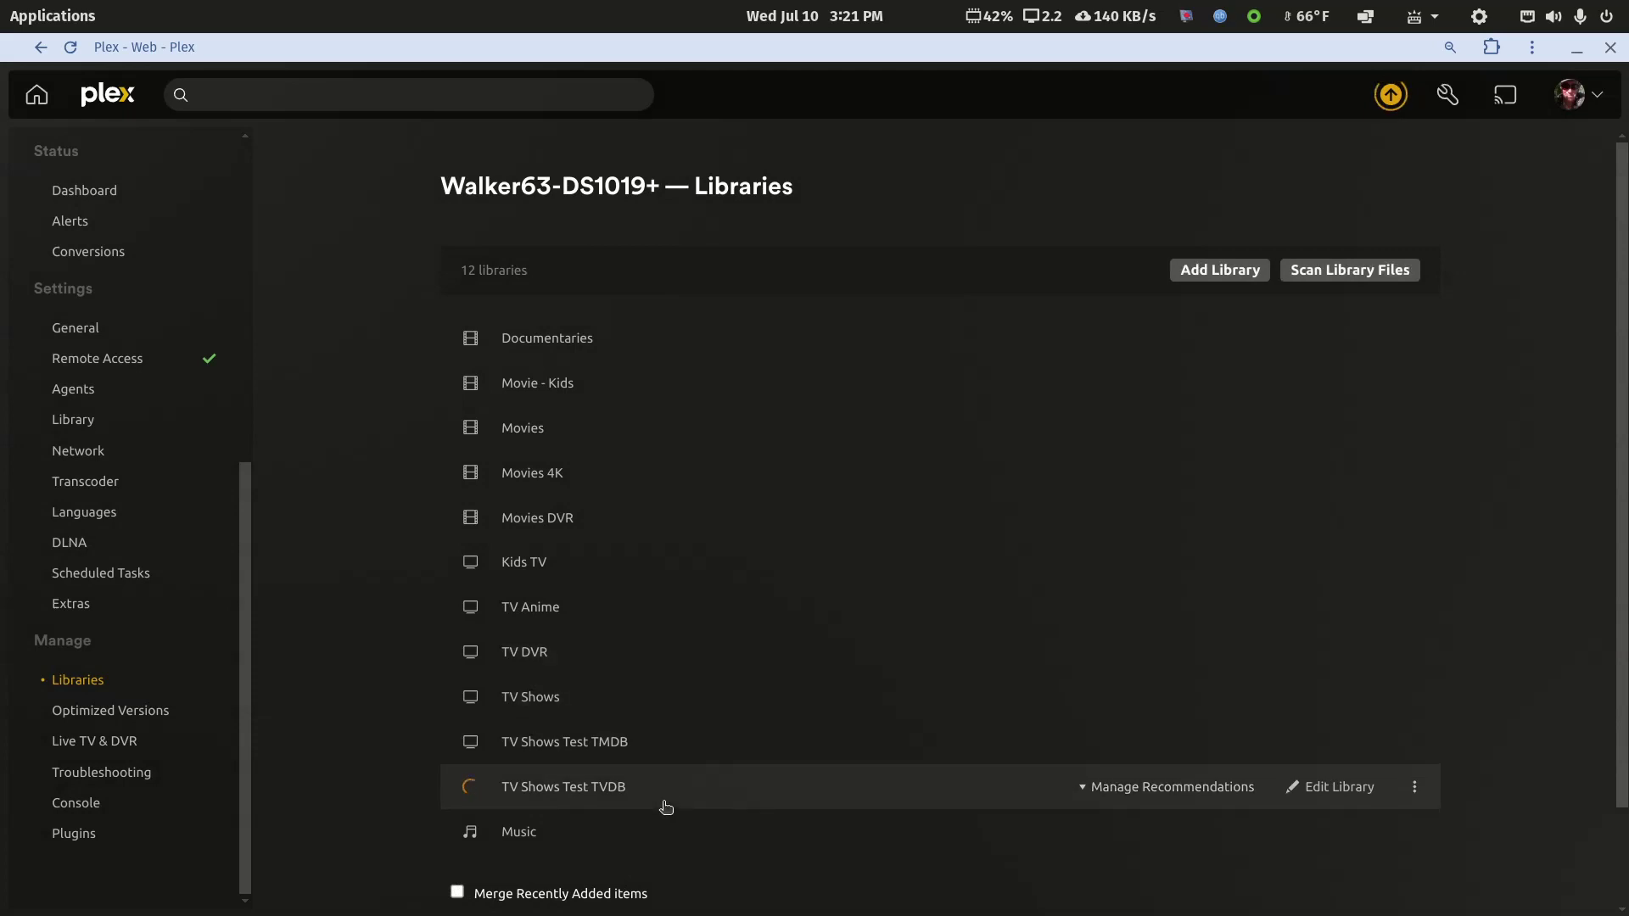
Open Season 1 of Life With Elizabeth in the DS1019+ server's TV Shows Test TMDB library.
left_click(574, 743)
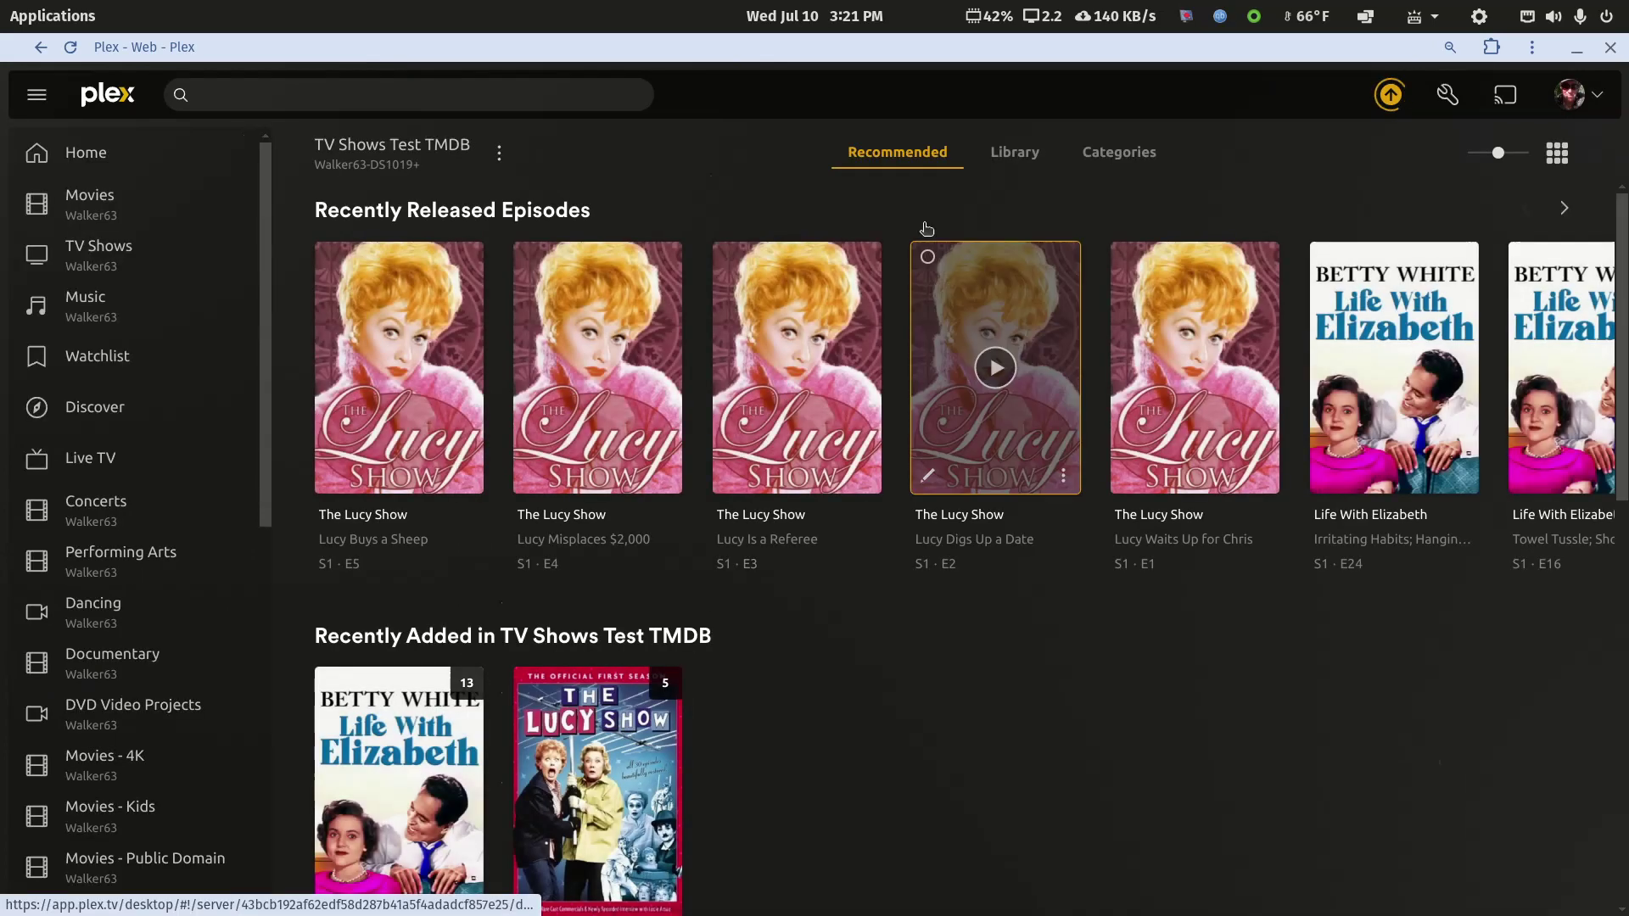
left_click(1030, 157)
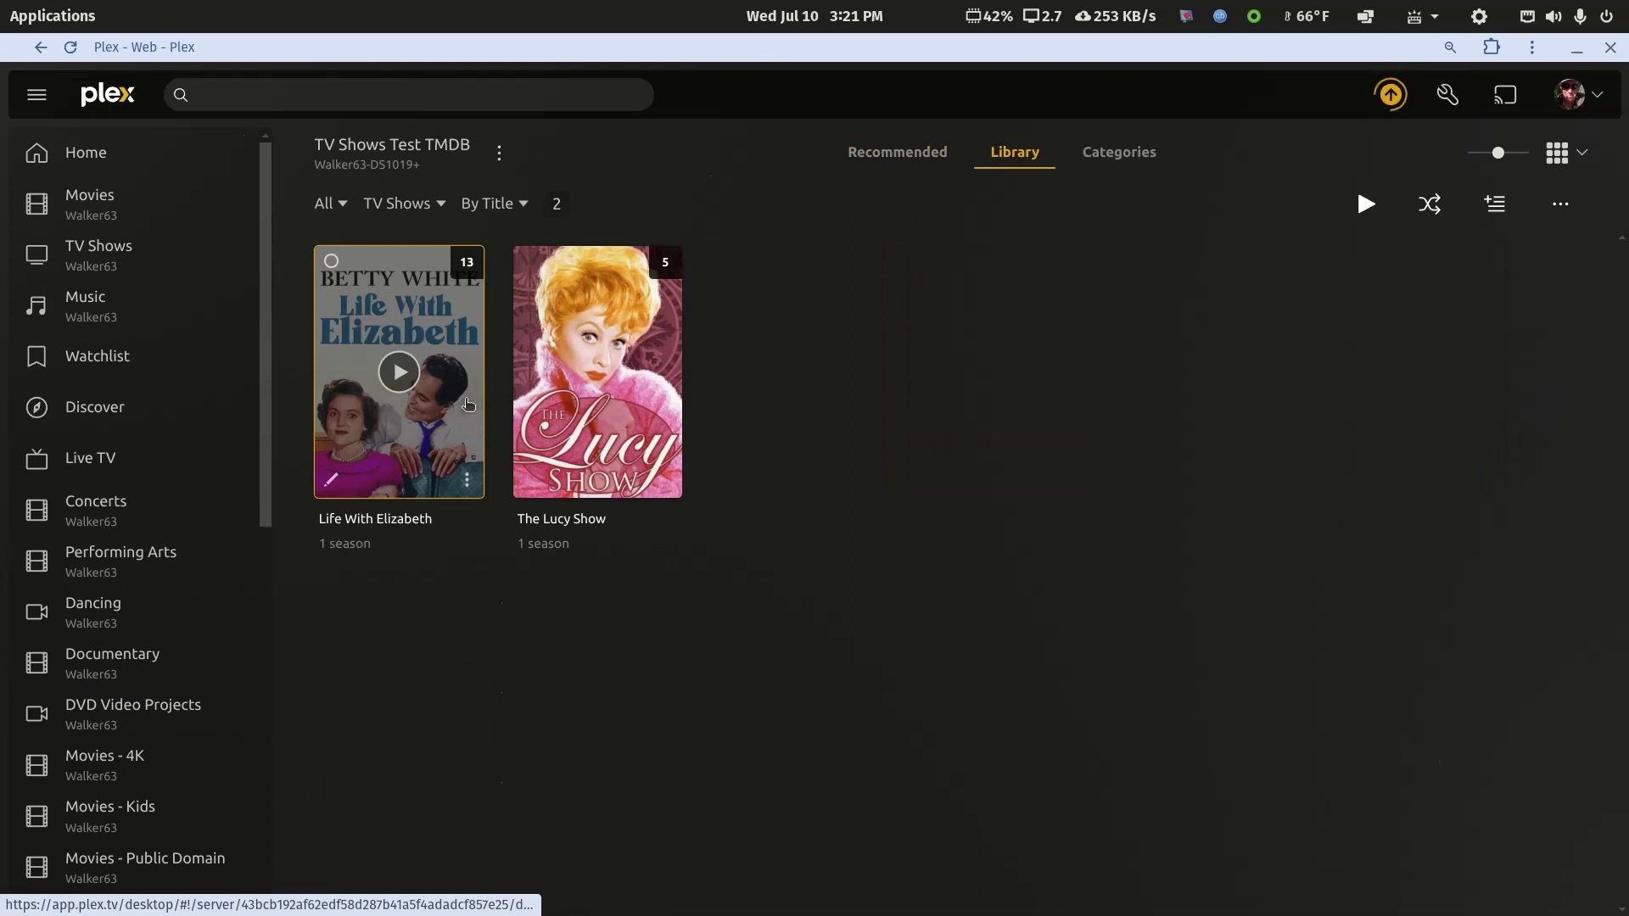
left_click(450, 424)
scroll(639, 662, "down", 5)
left_click(441, 441)
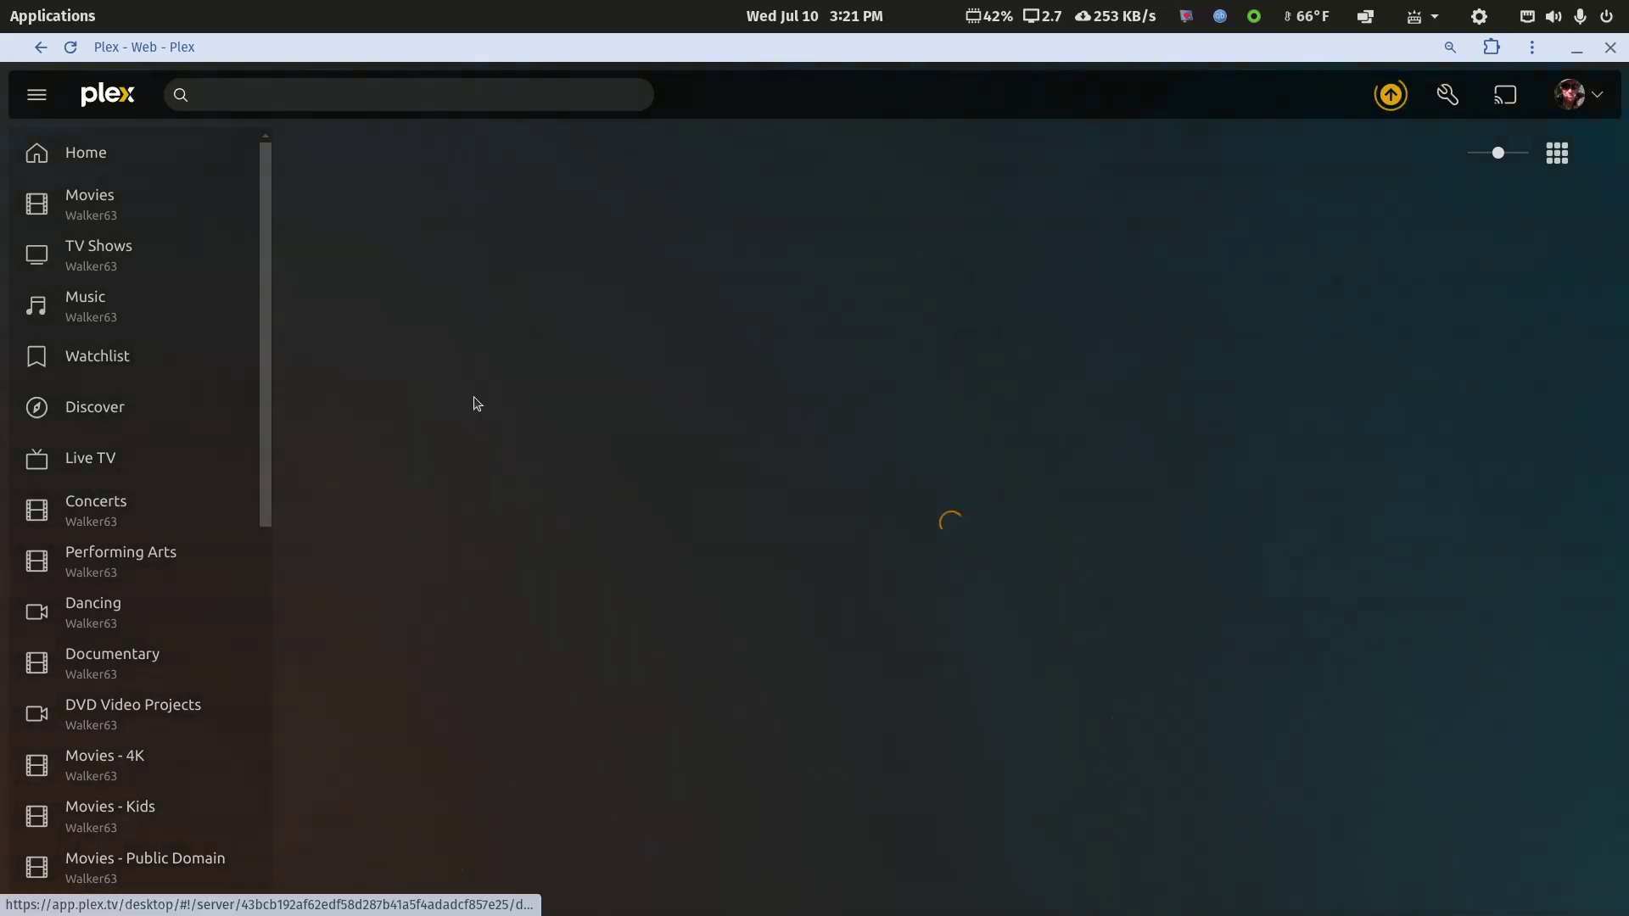
Examine the episode numbers and titles matched for Life With Elizabeth Season 1 in the DS1019+ TMDB test library.
scroll(822, 618, "down", 3)
scroll(821, 615, "down", 4)
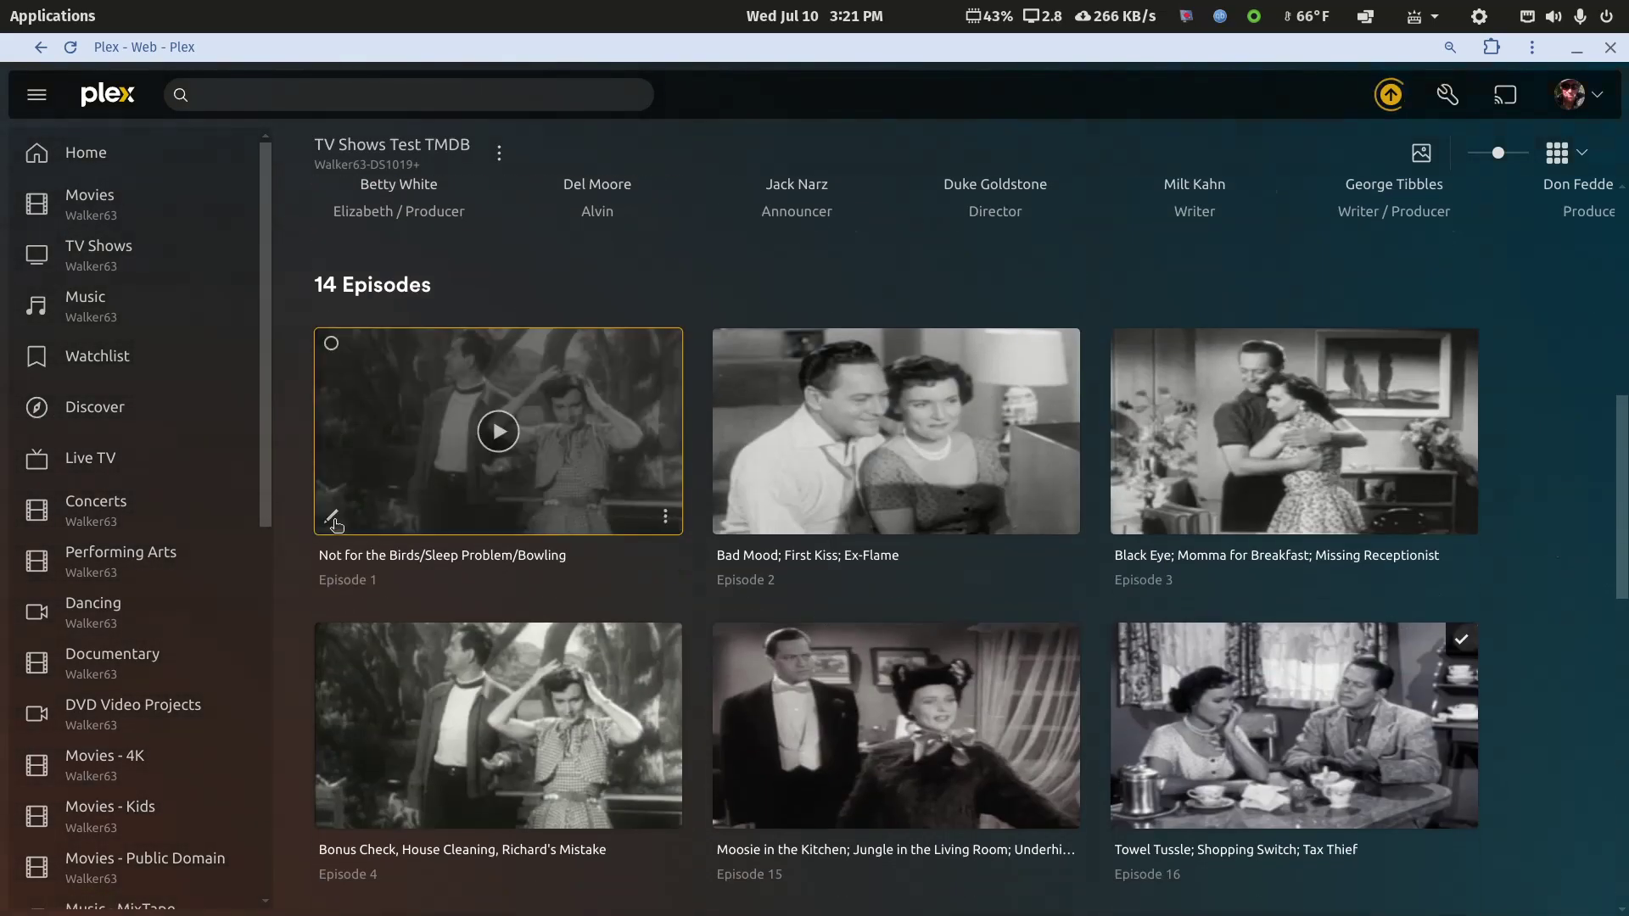
scroll(400, 534, "down", 4)
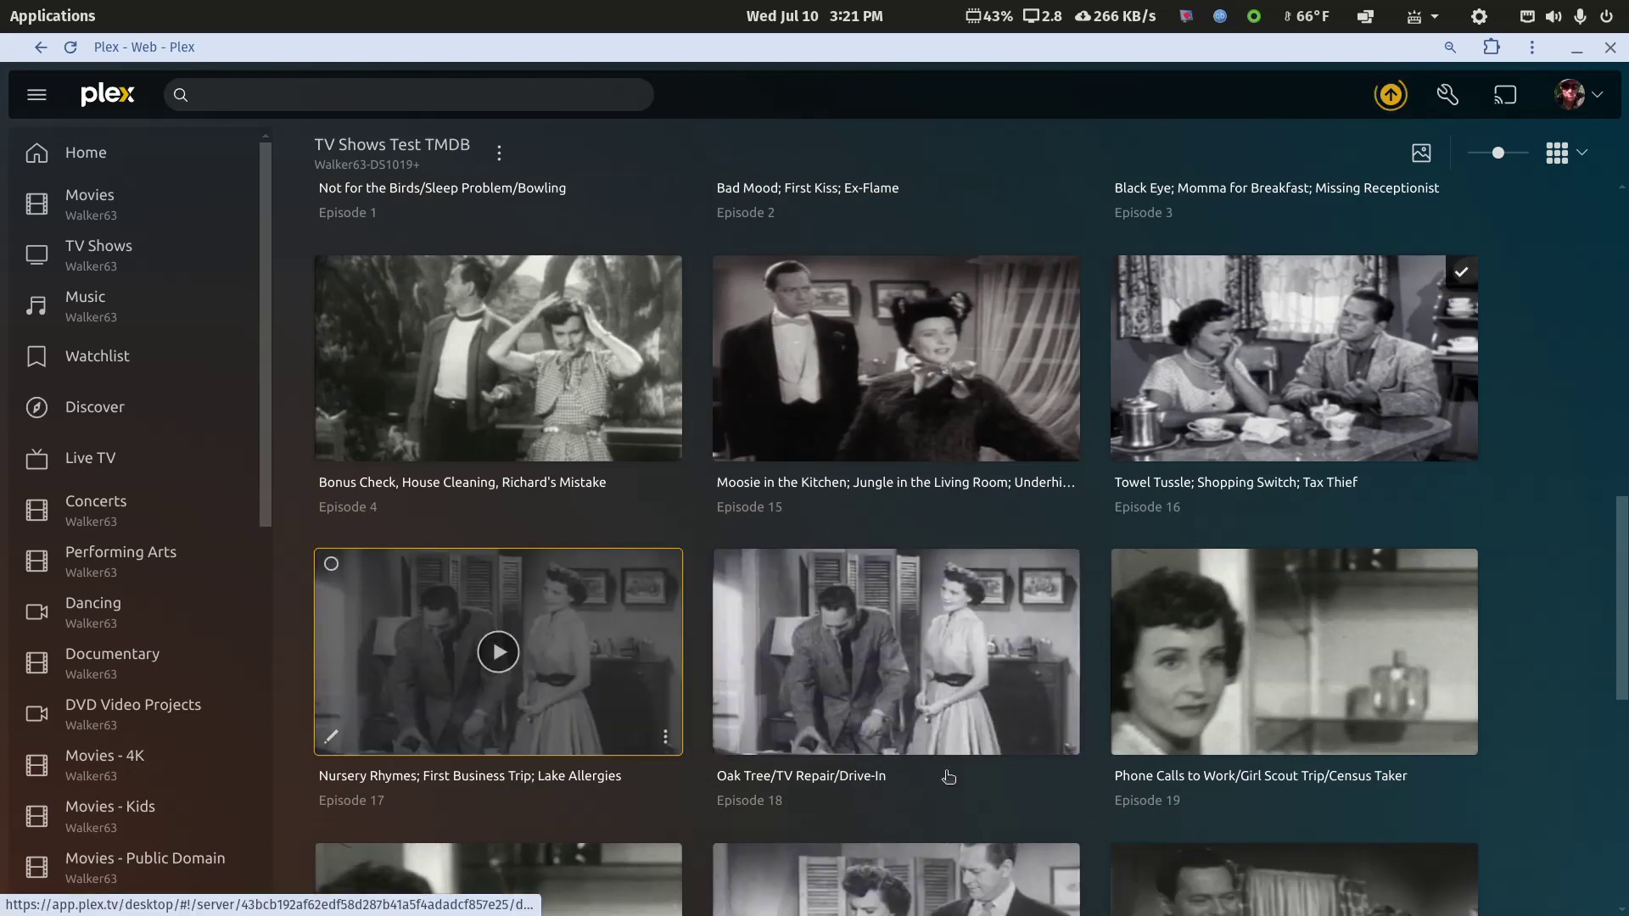
scroll(1086, 772, "down", 4)
scroll(762, 753, "down", 3)
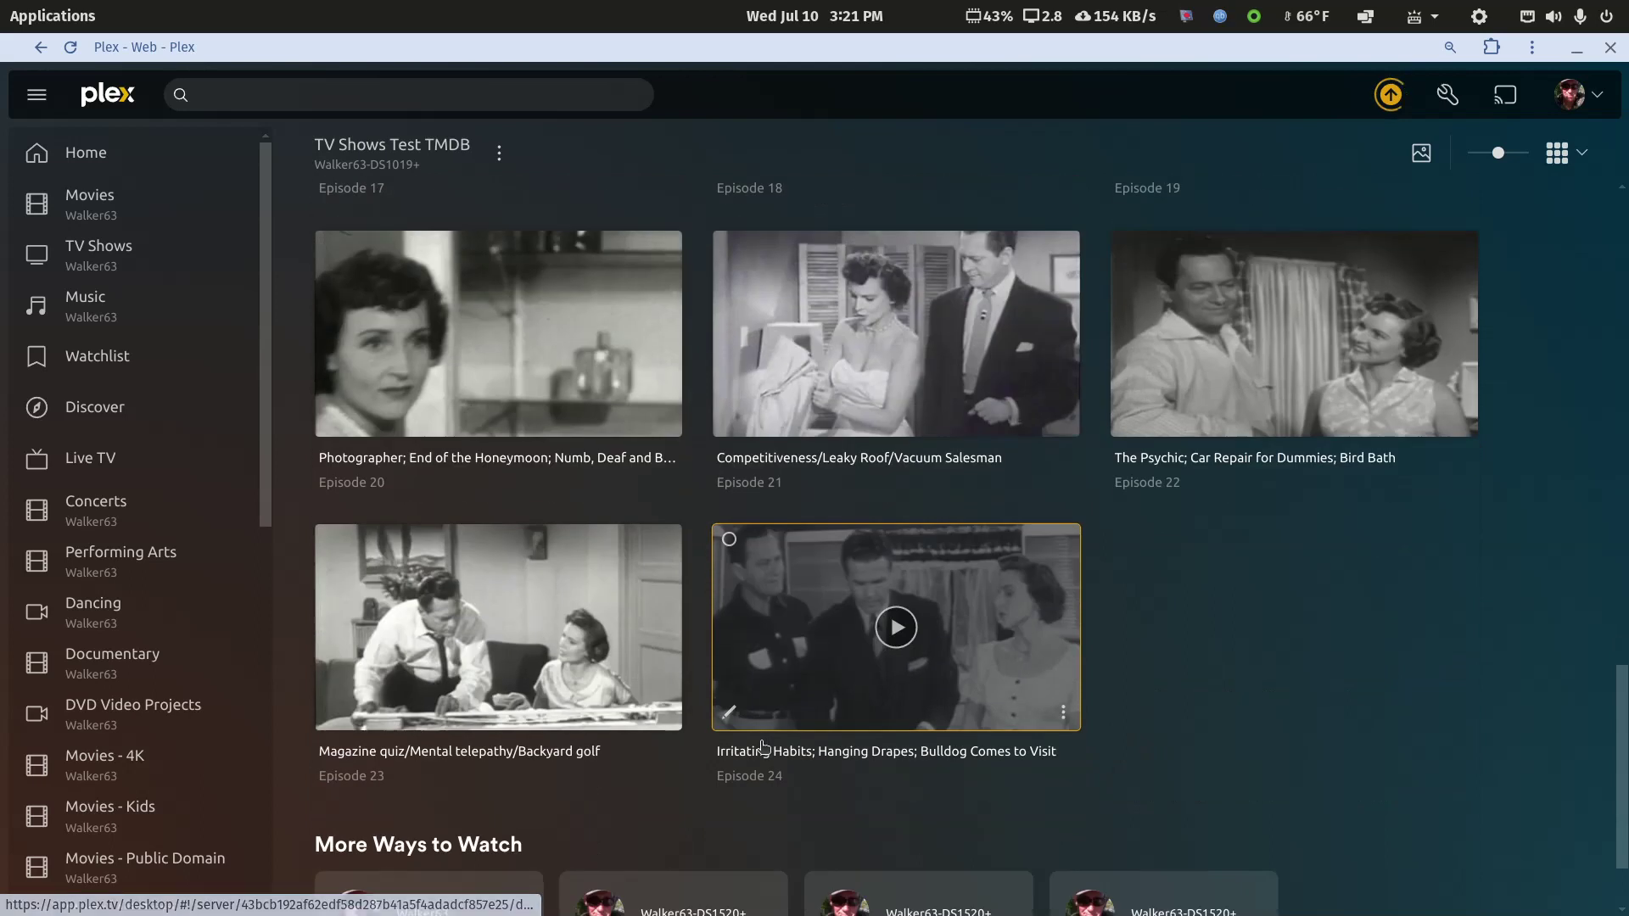
scroll(441, 747, "up", 8)
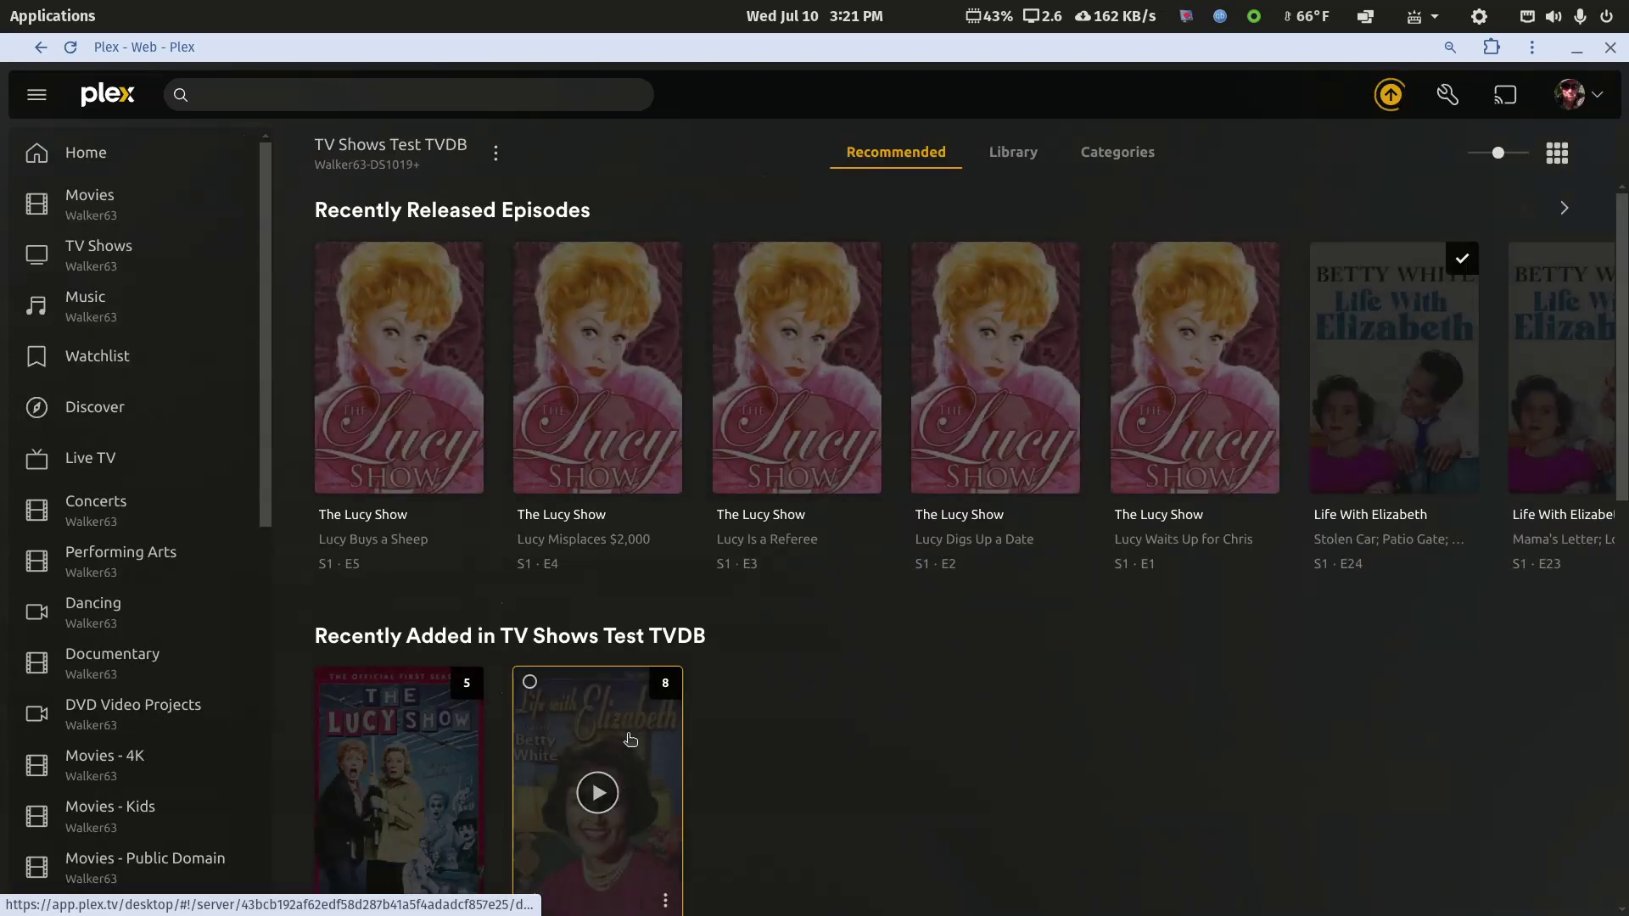
Open Season 1 of Life With Elizabeth in the DS1019+ server's TV Shows Test TVDB library.
left_click(1012, 152)
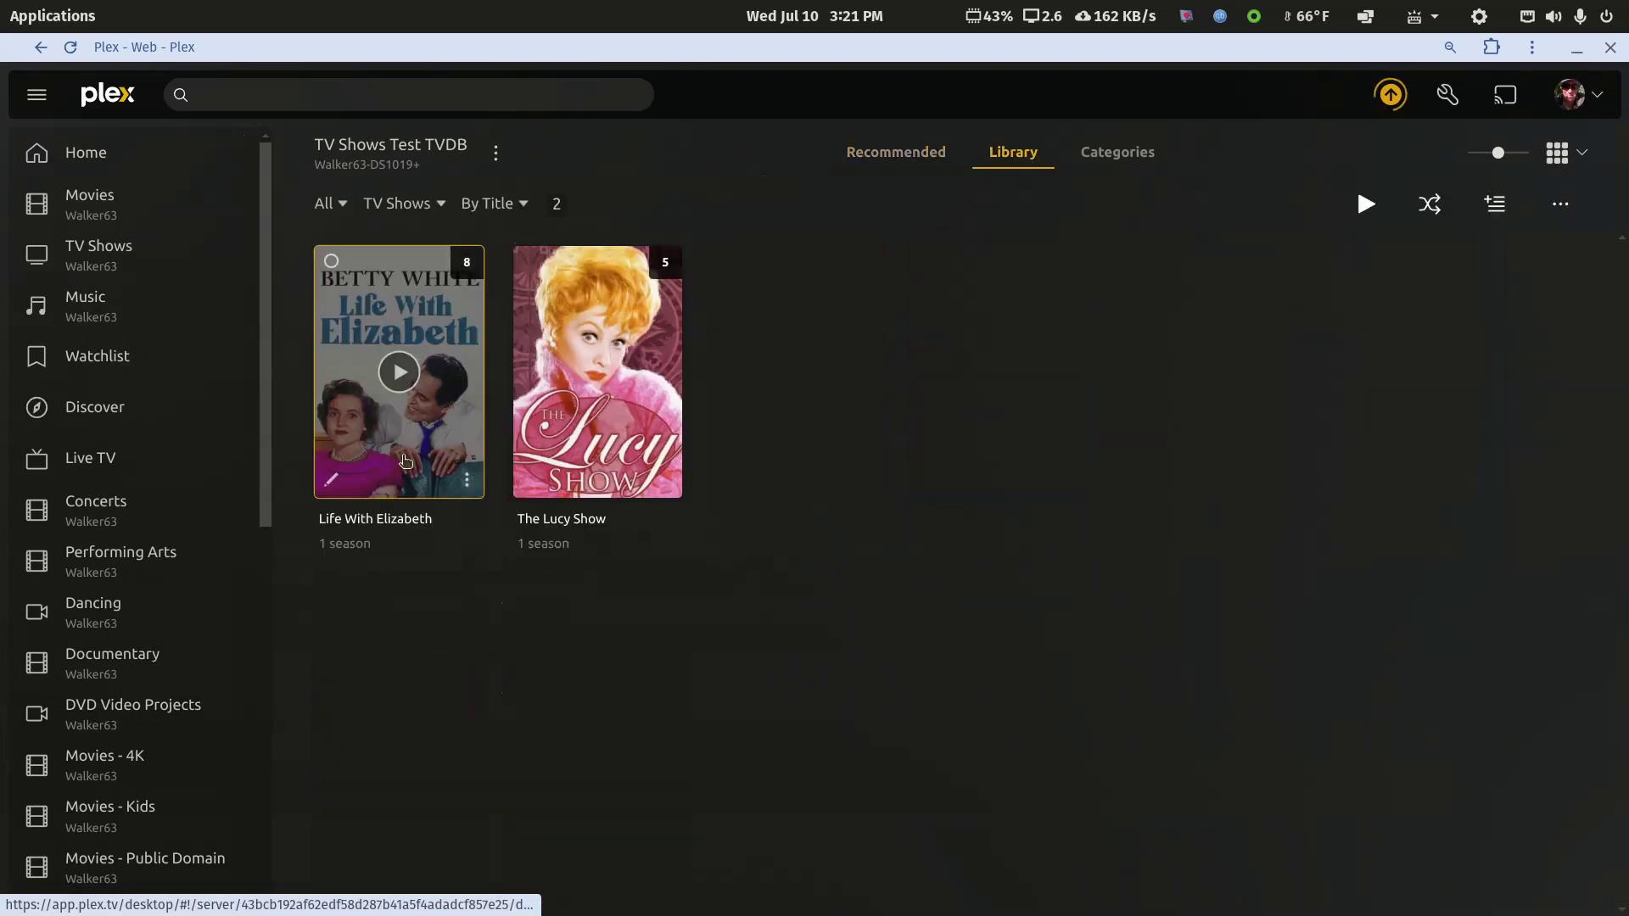
left_click(467, 438)
scroll(696, 687, "down", 1)
scroll(696, 688, "down", 5)
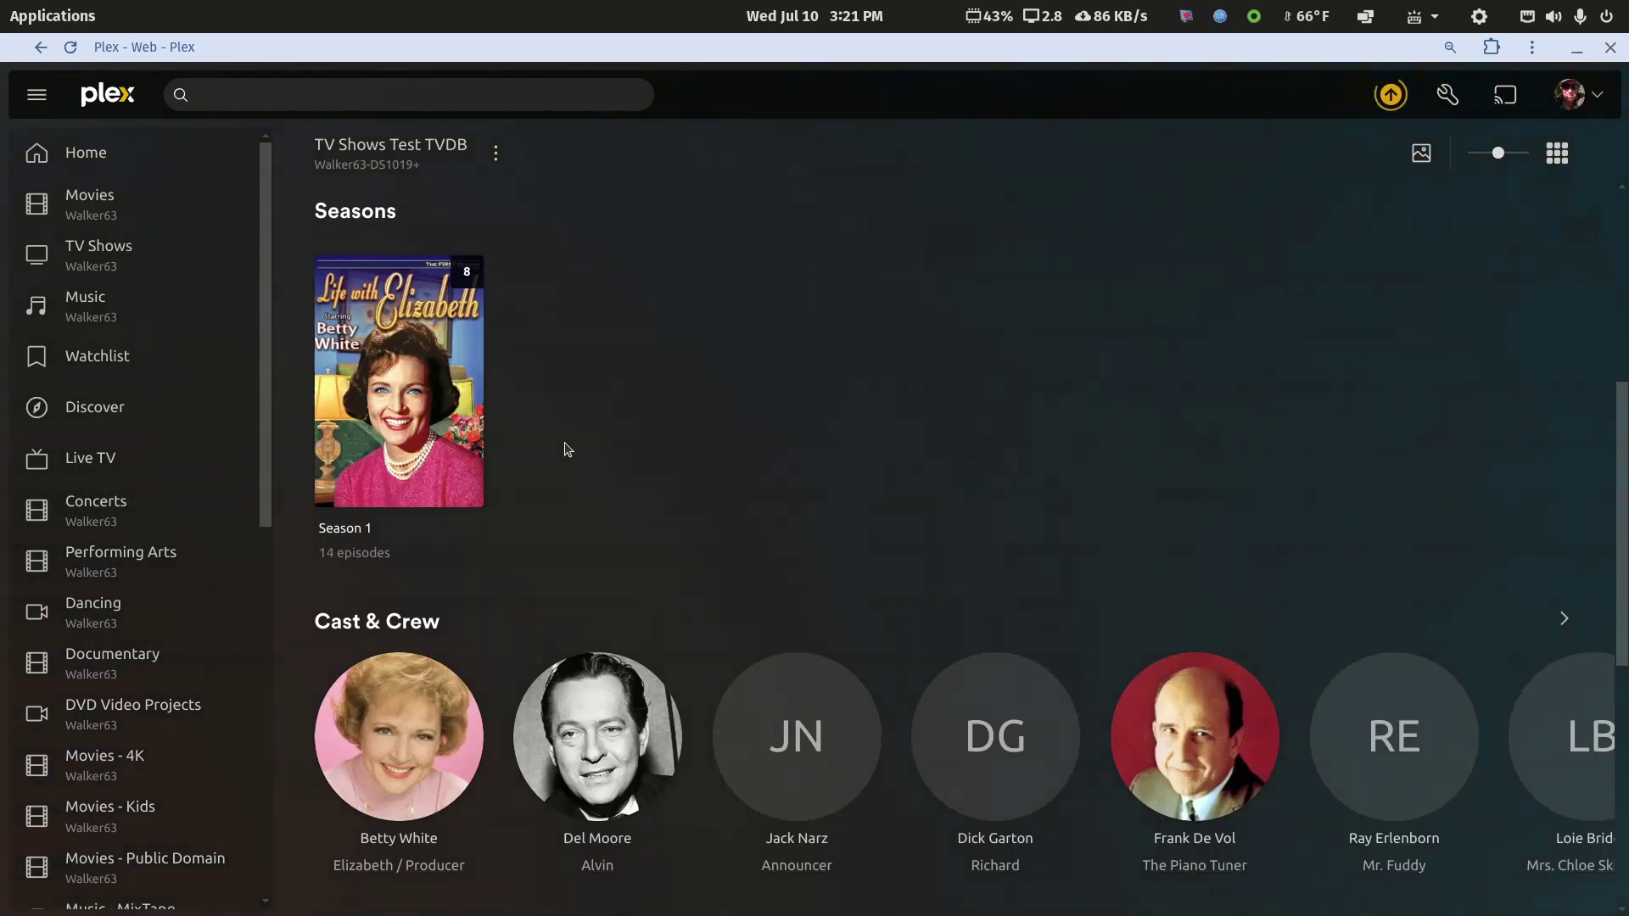
left_click(393, 378)
Examine the episode numbers and titles matched for Life With Elizabeth Season 1 in the DS1019+ TVDB test library.
scroll(821, 639, "down", 3)
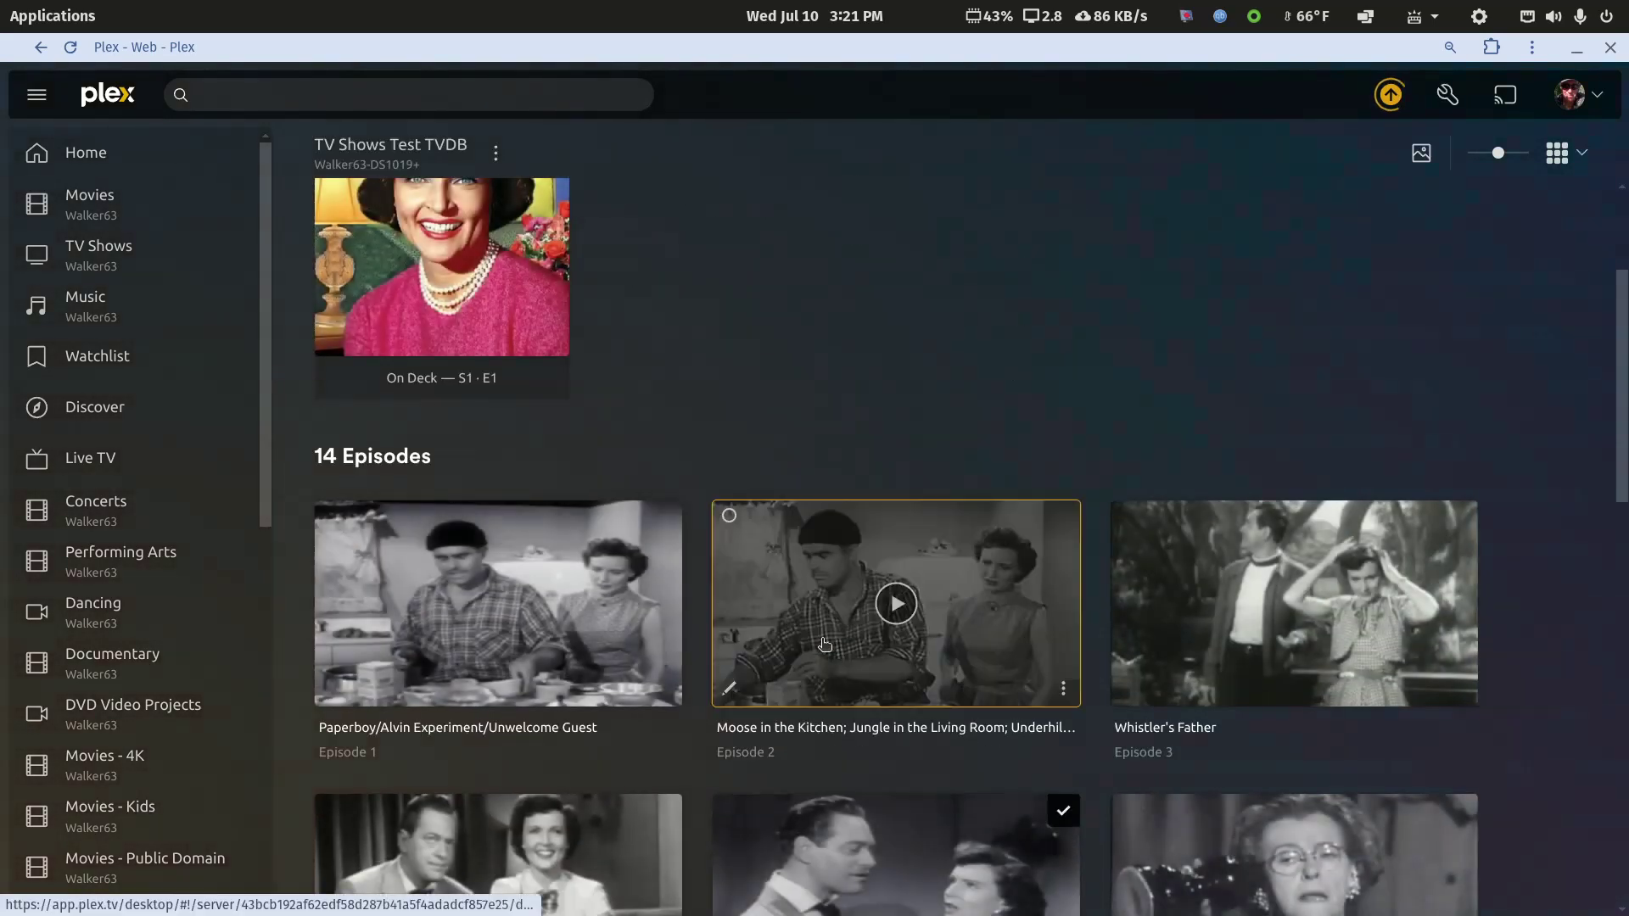
scroll(824, 643, "down", 3)
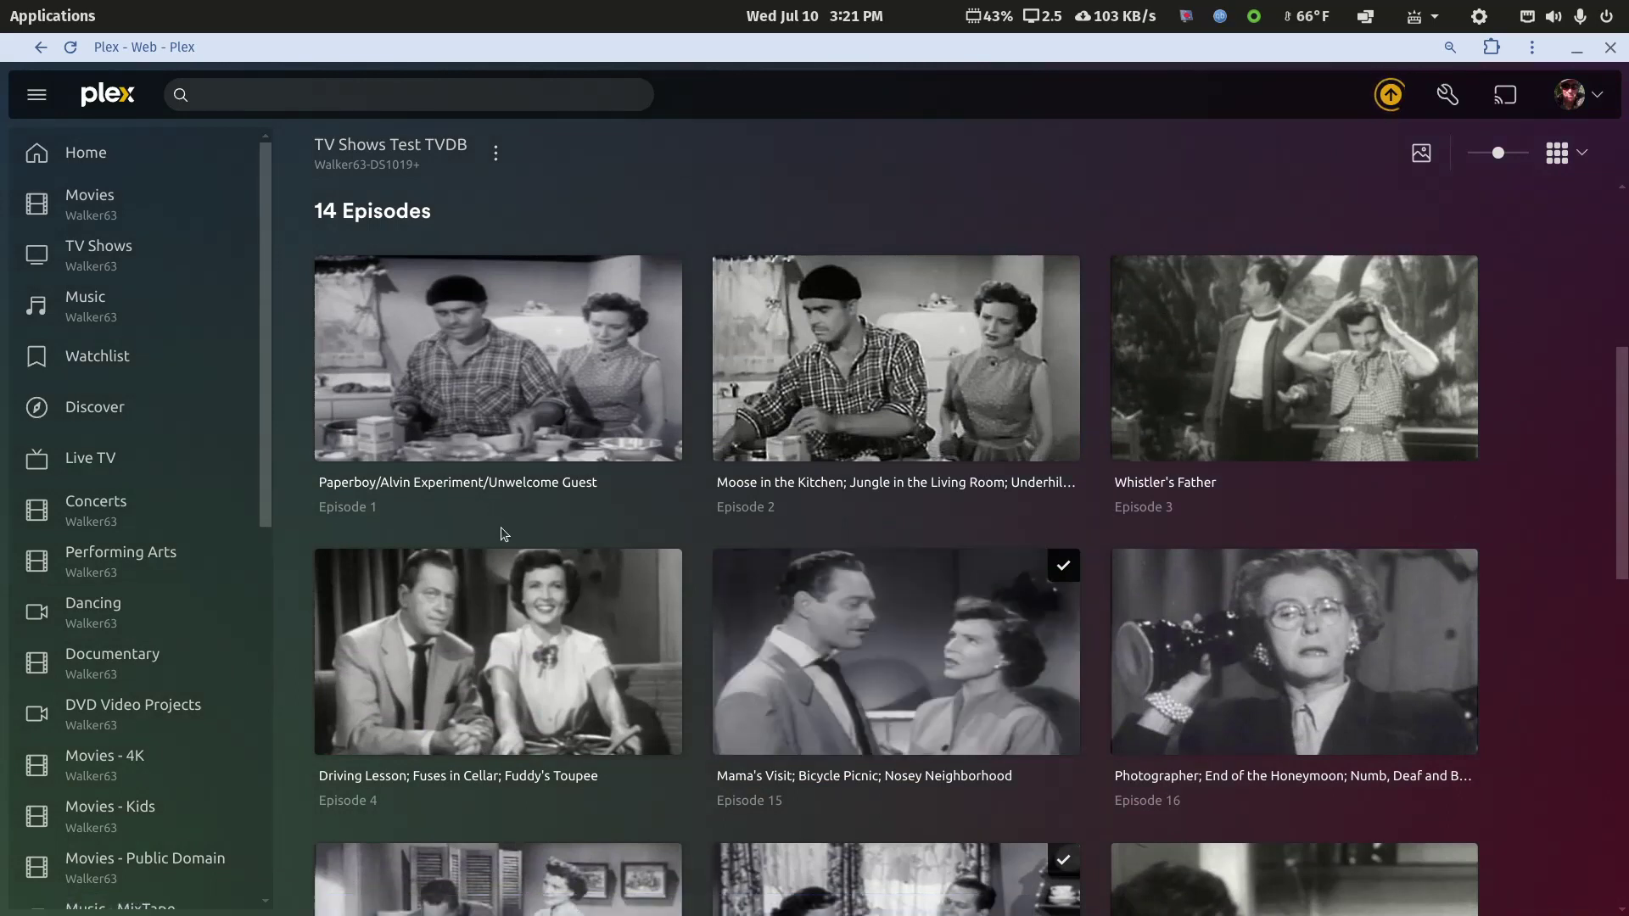
scroll(501, 527, "down", 3)
scroll(510, 644, "down", 2)
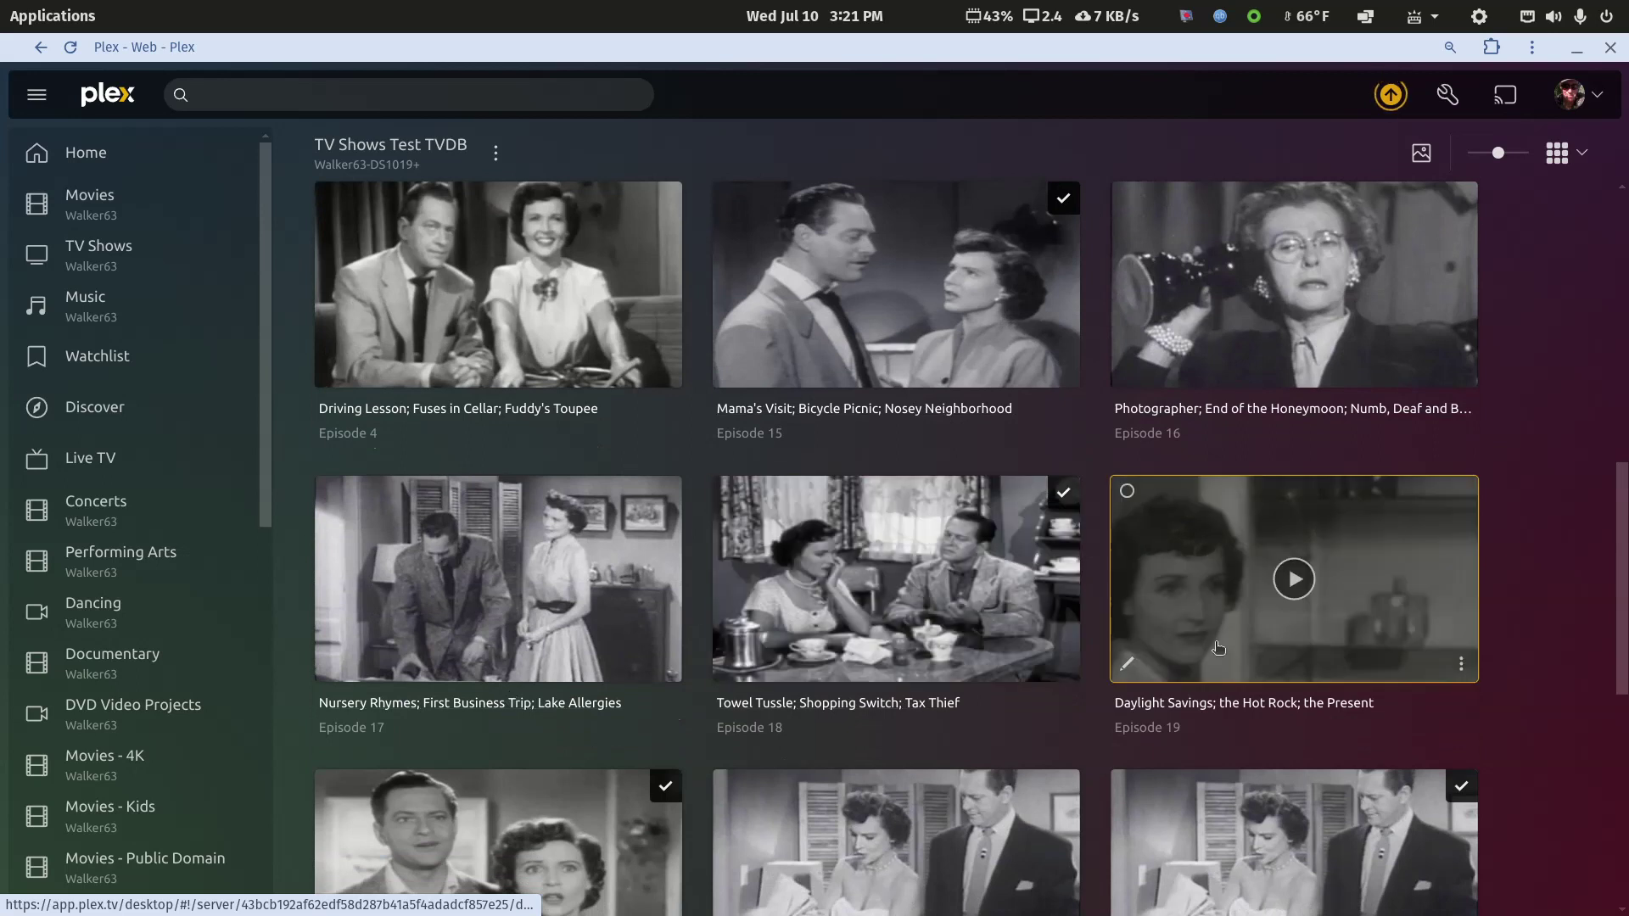
scroll(1295, 586, "down", 3)
scroll(787, 744, "down", 3)
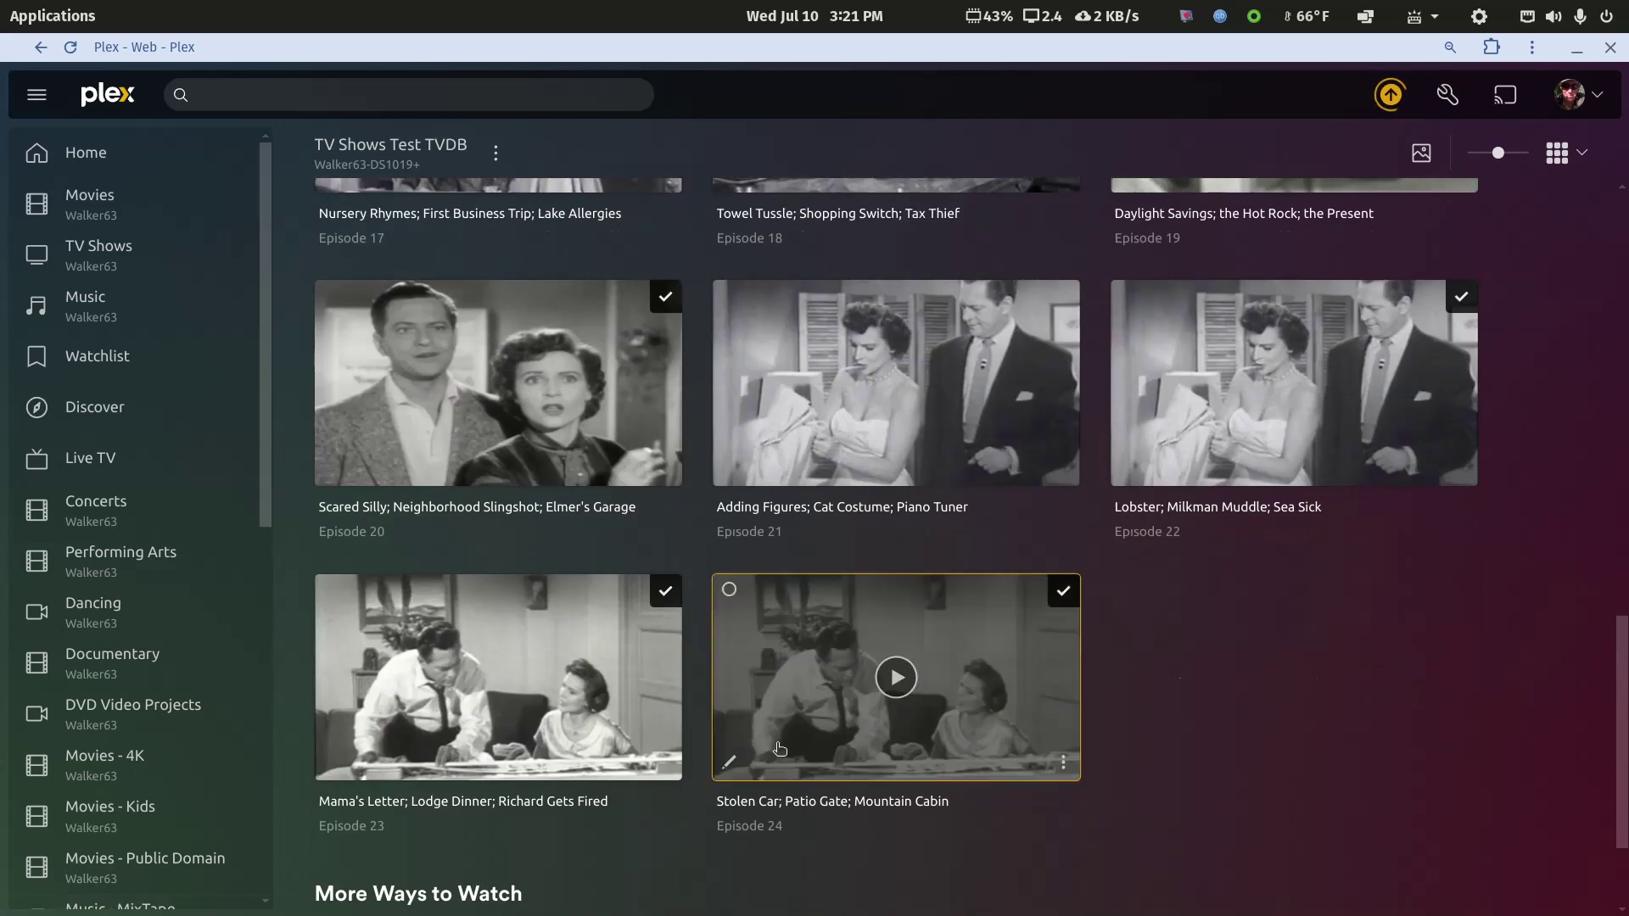
scroll(577, 775, "up", 15)
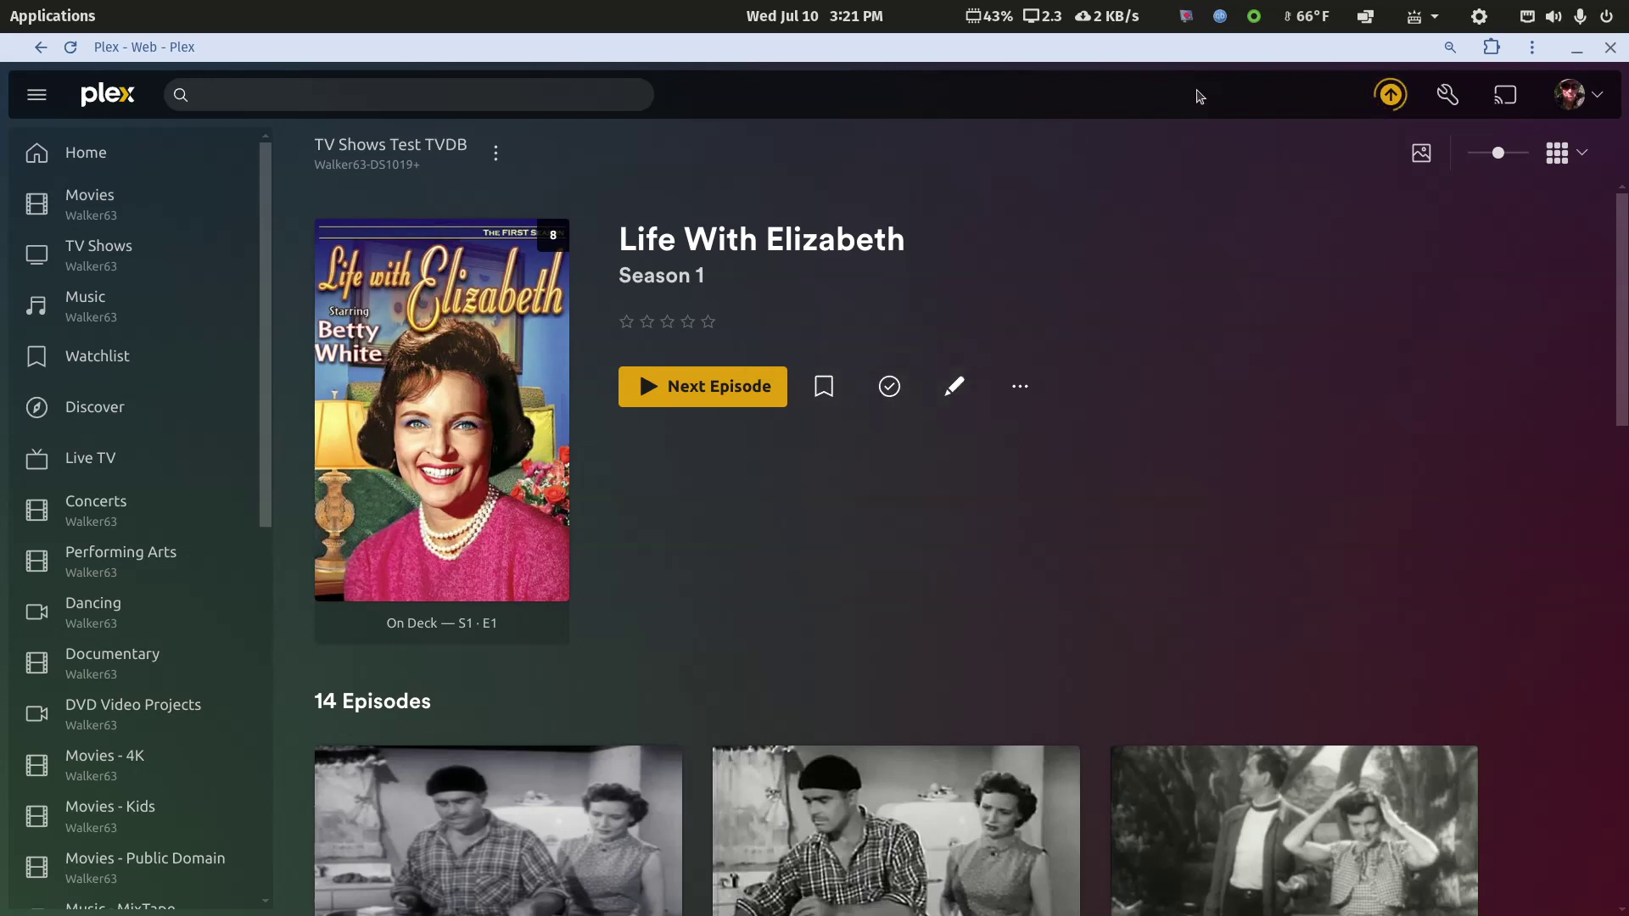
Switch the Plex settings to the DS1520+ server and show its General page.
left_click(1443, 100)
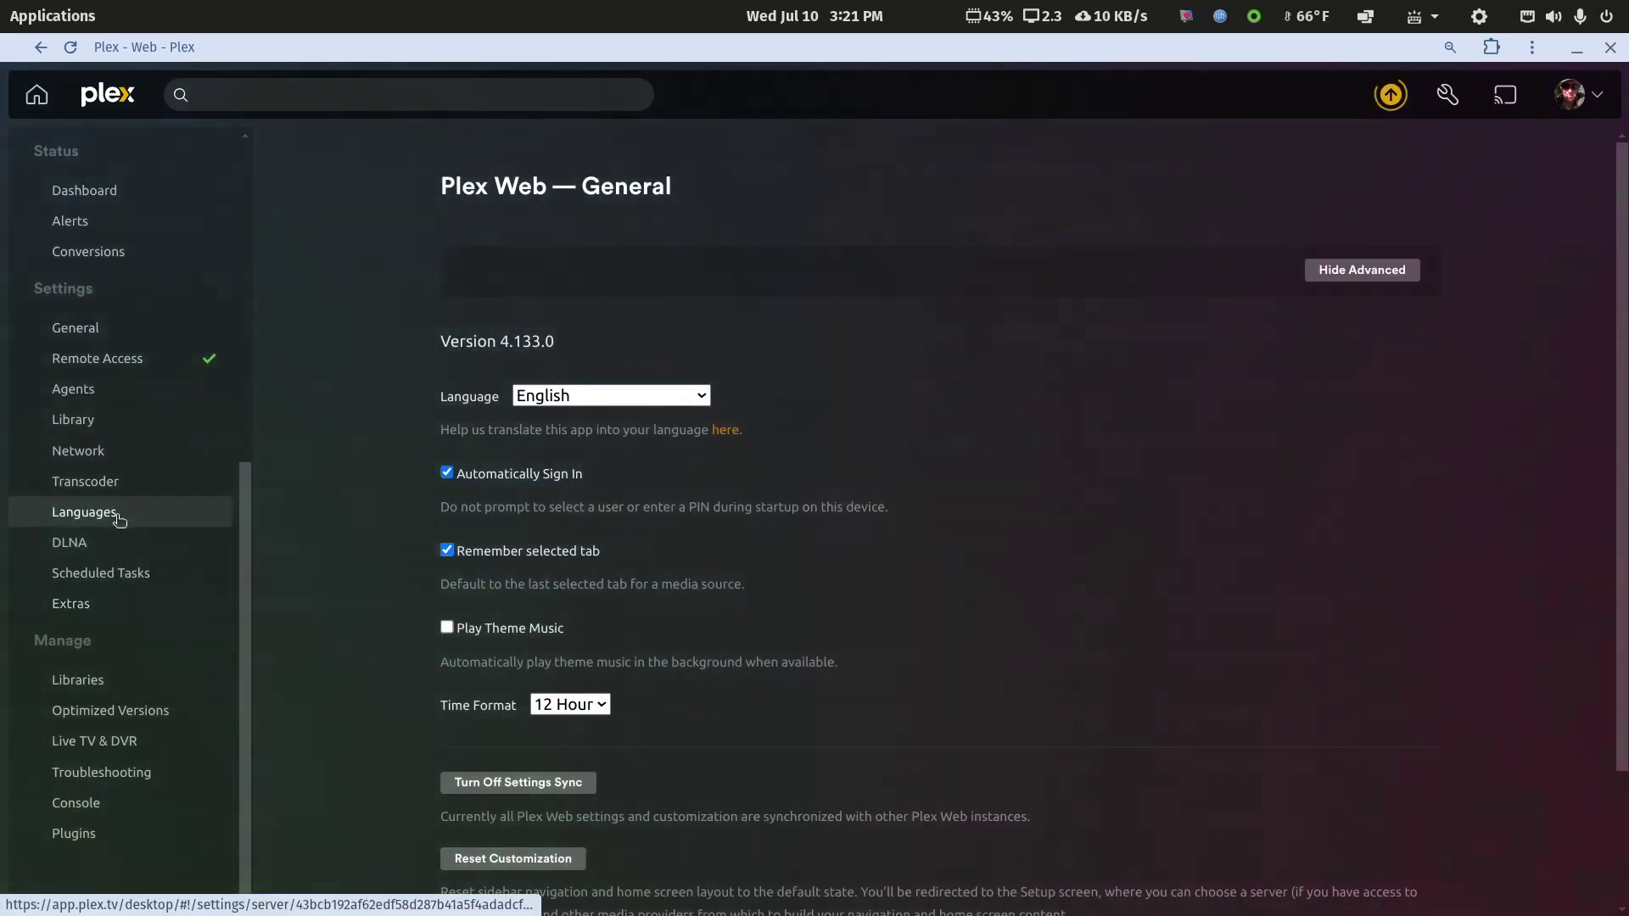
scroll(119, 531, "up", 5)
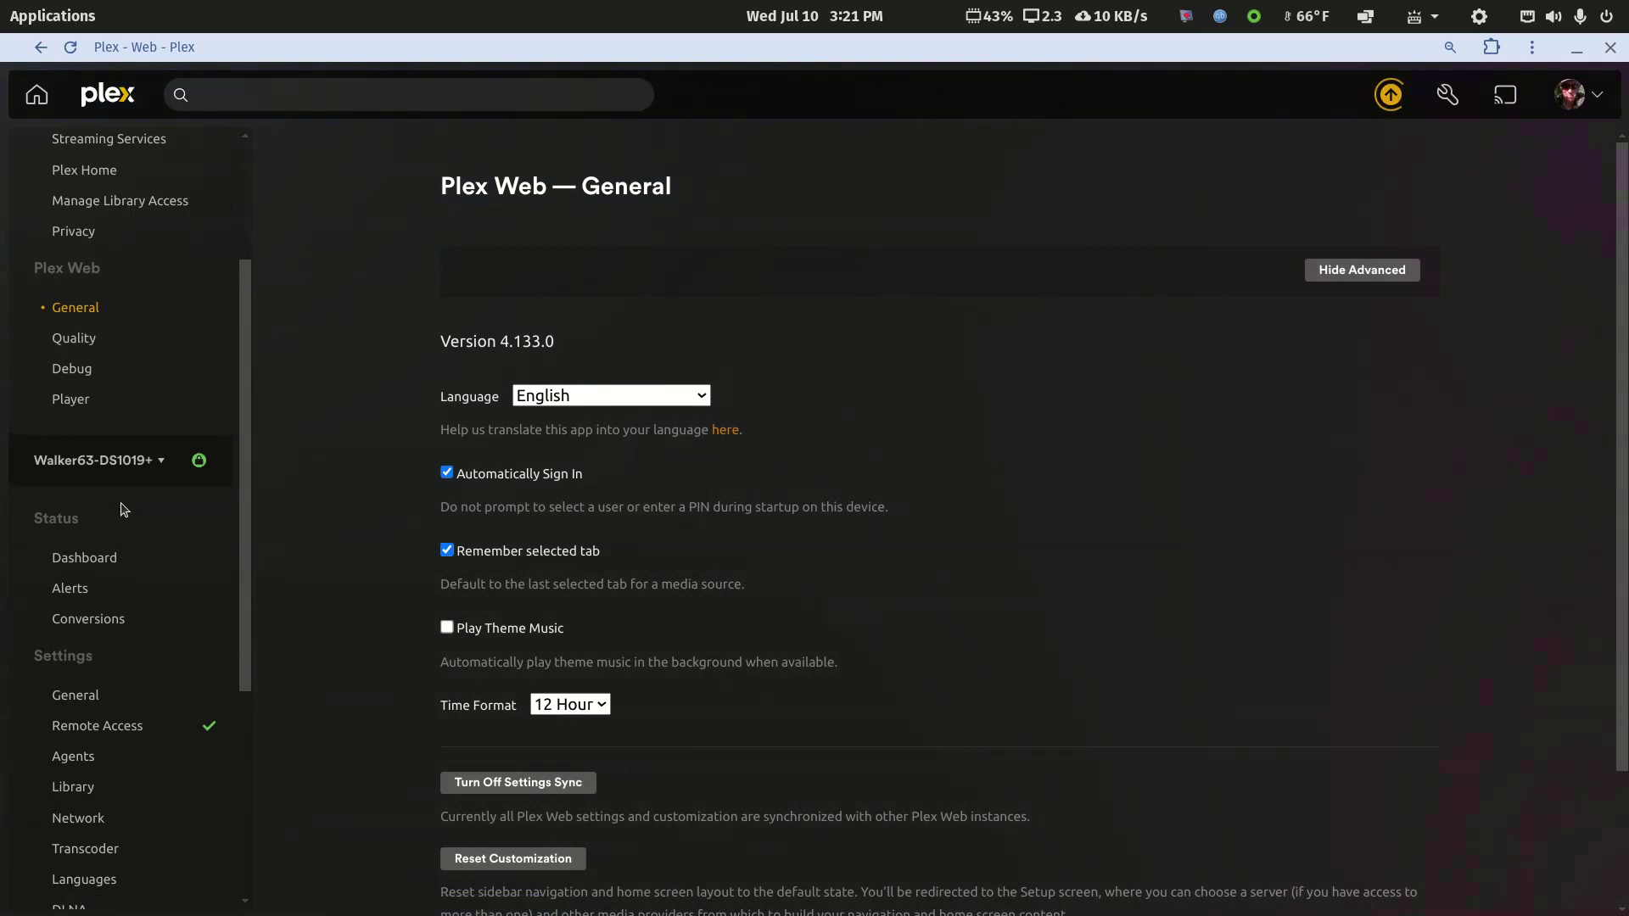
left_click(116, 481)
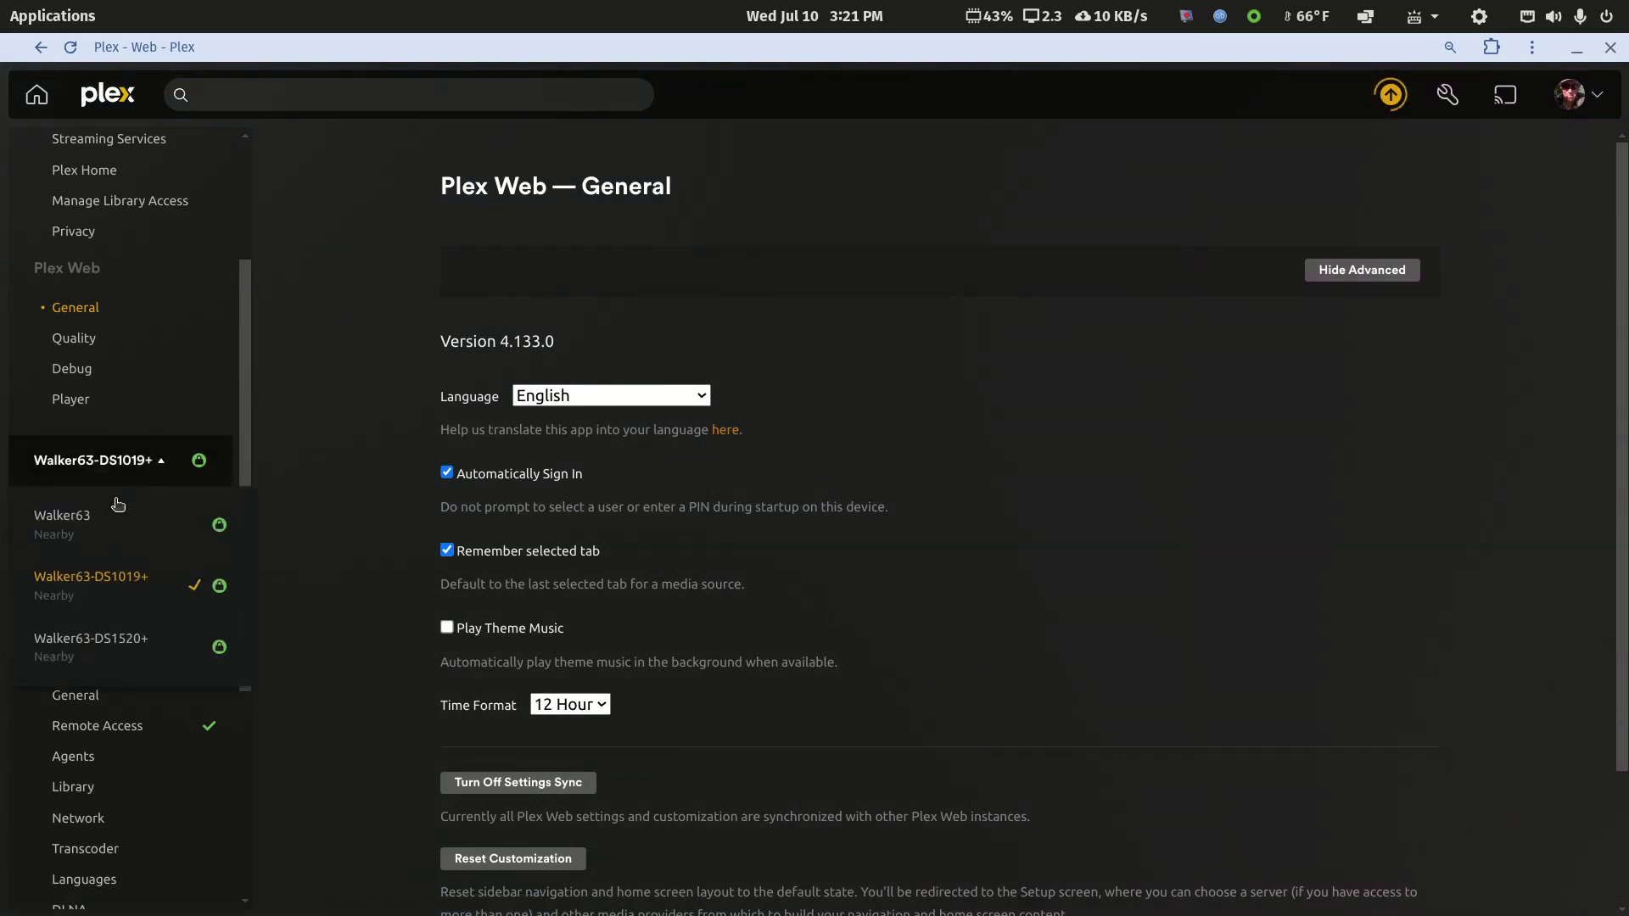
left_click(100, 642)
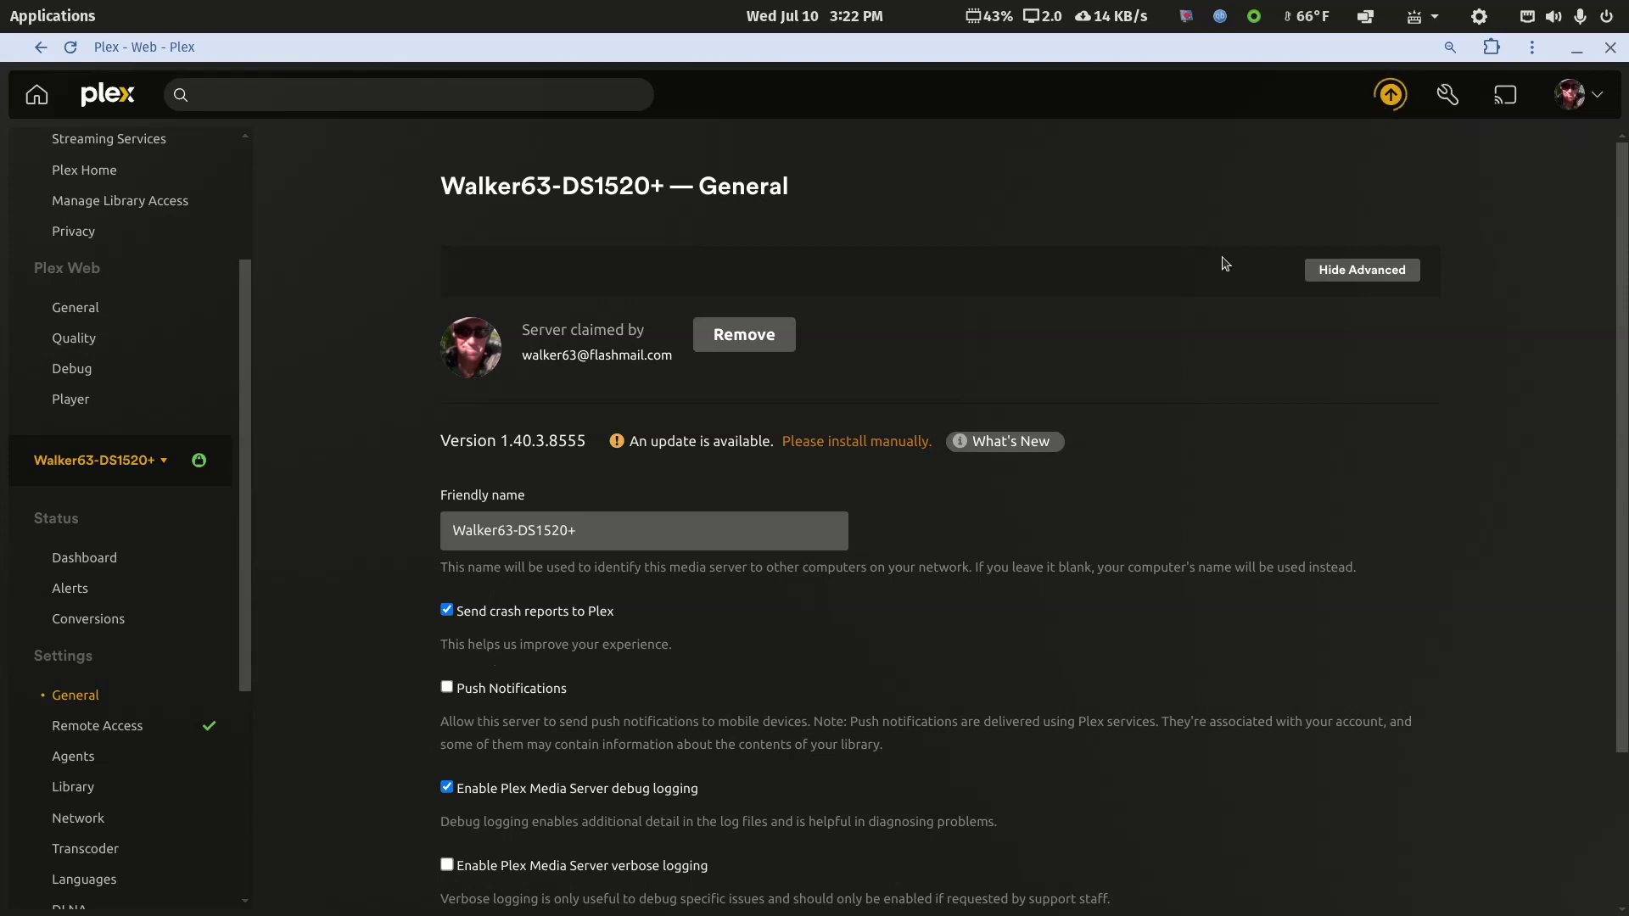
Restore the Plex window to its smaller size and show the activity and update status of the servers.
double_click(1235, 56)
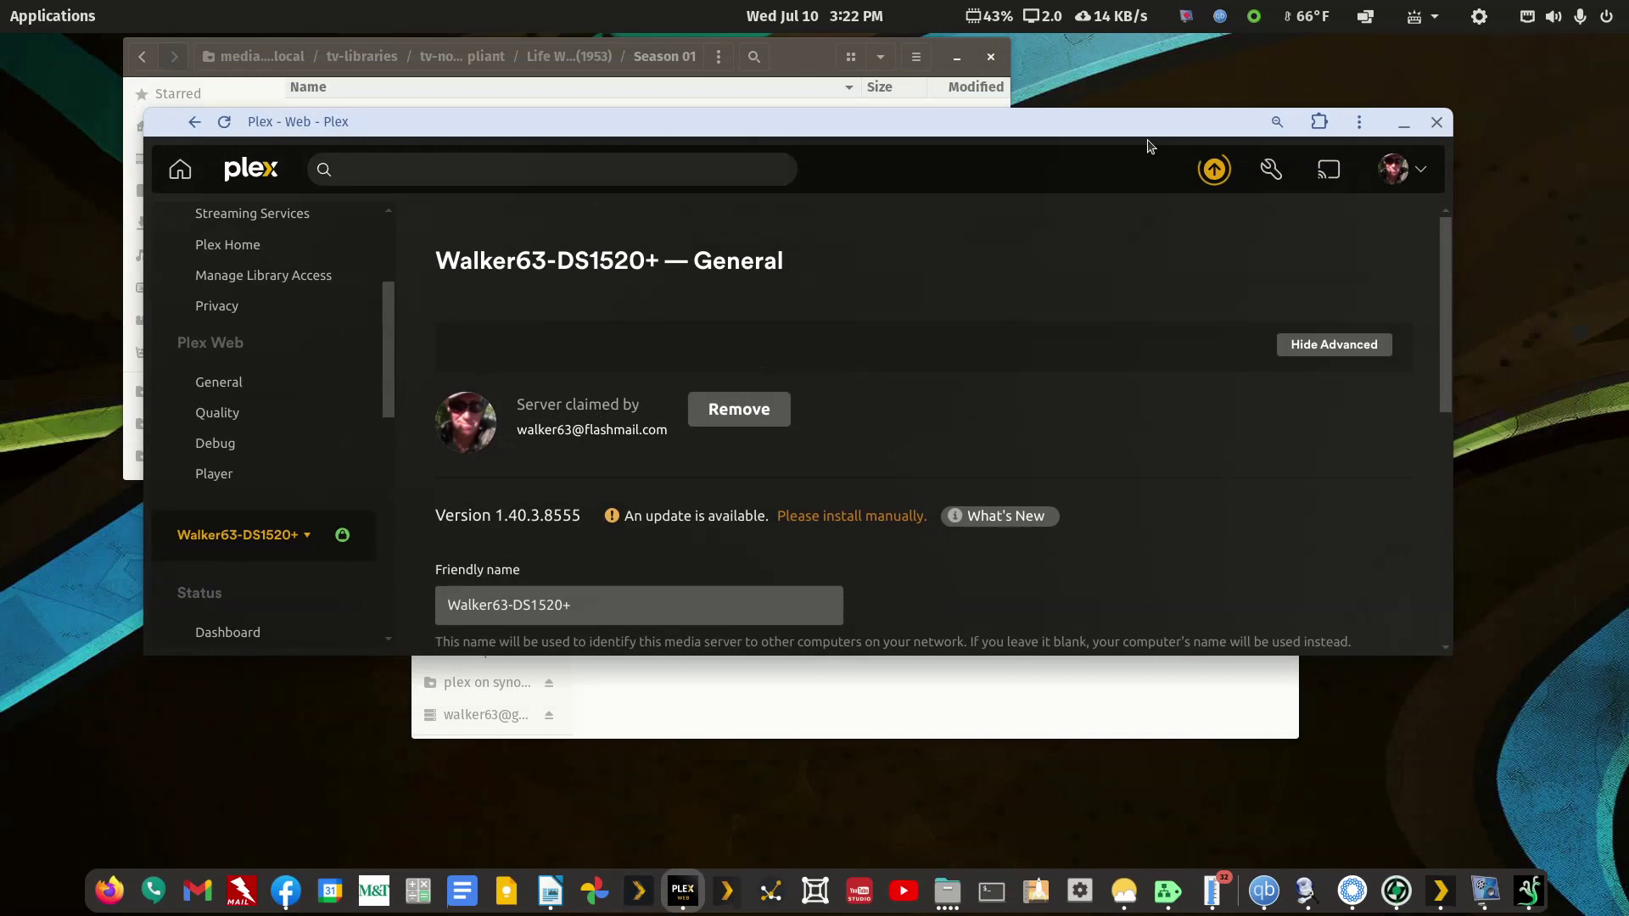
left_click(1215, 171)
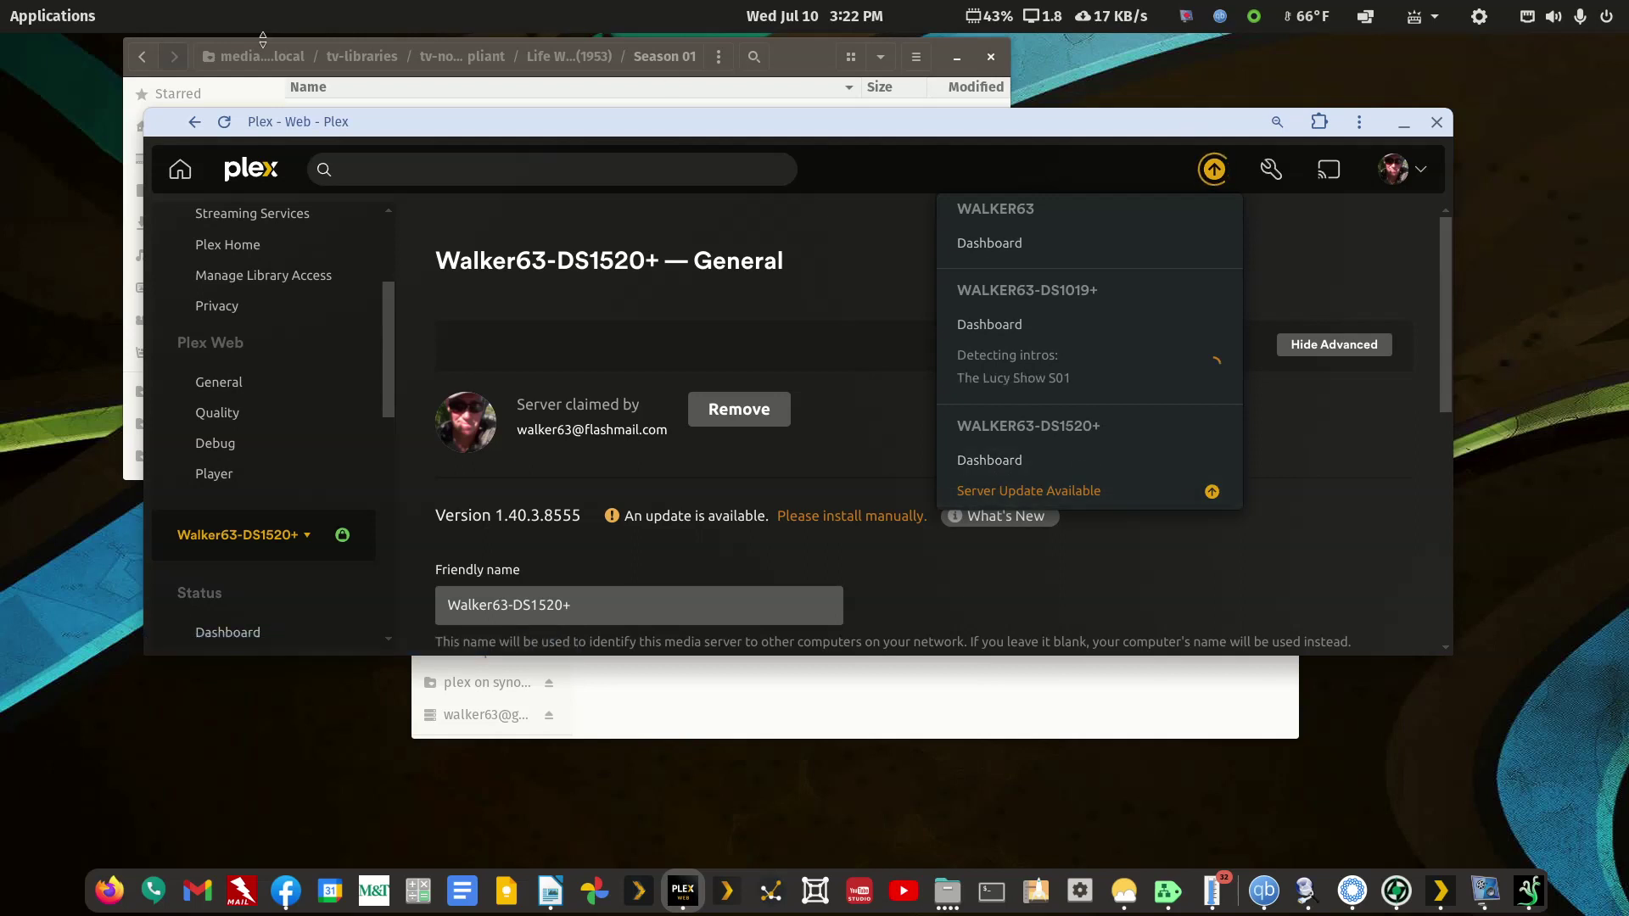
left_click(74, 24)
type("port")
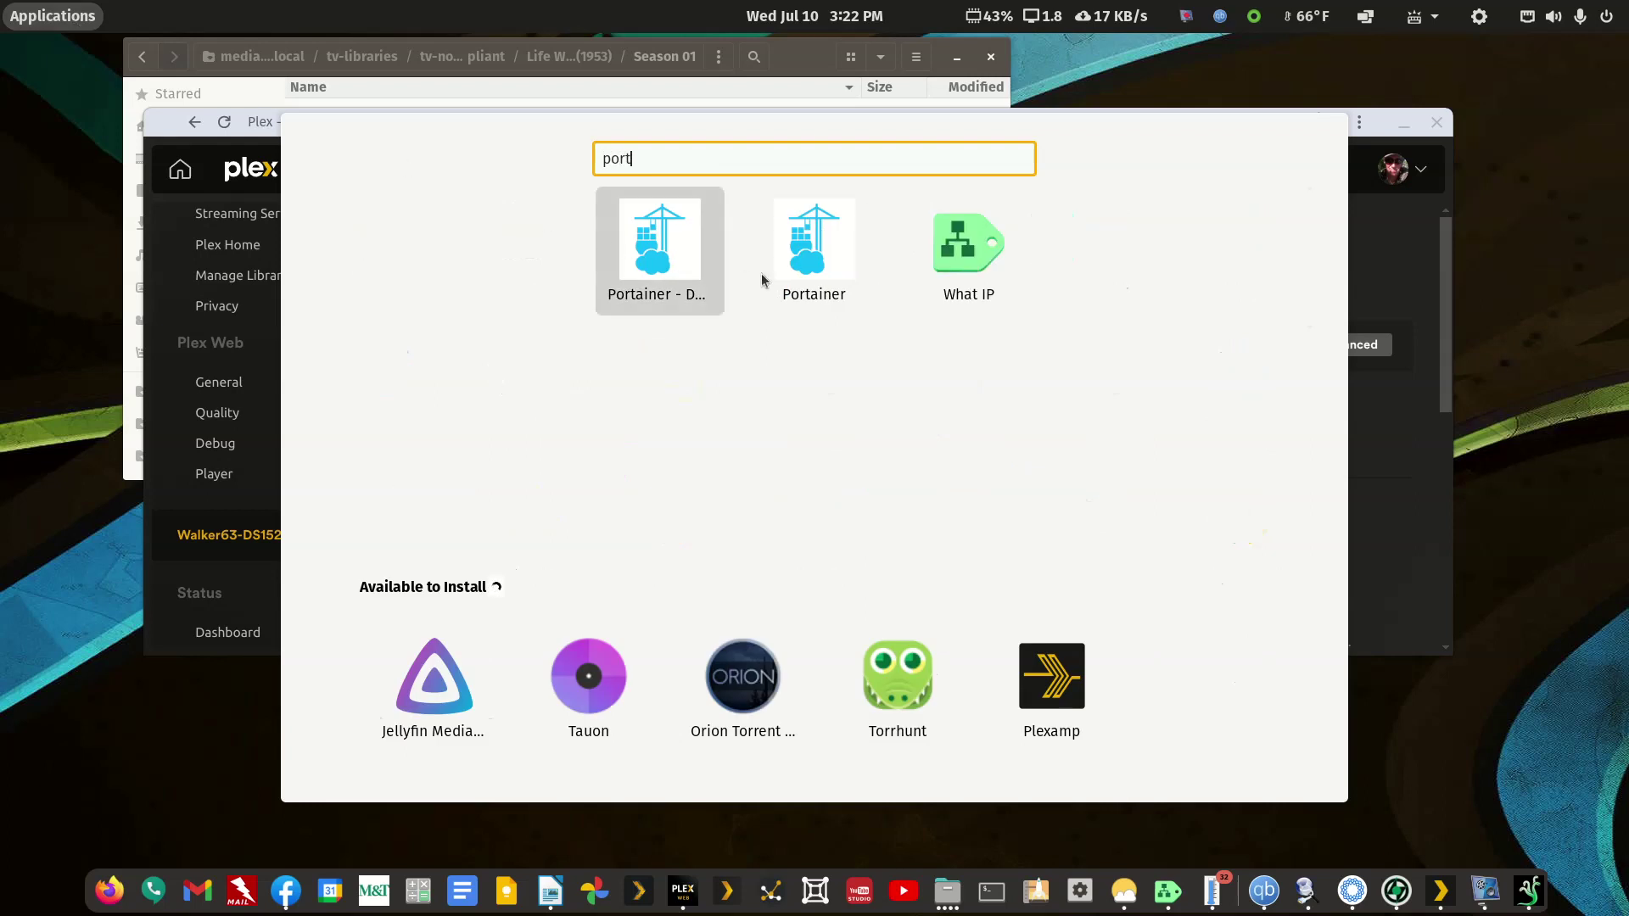
left_click(655, 248)
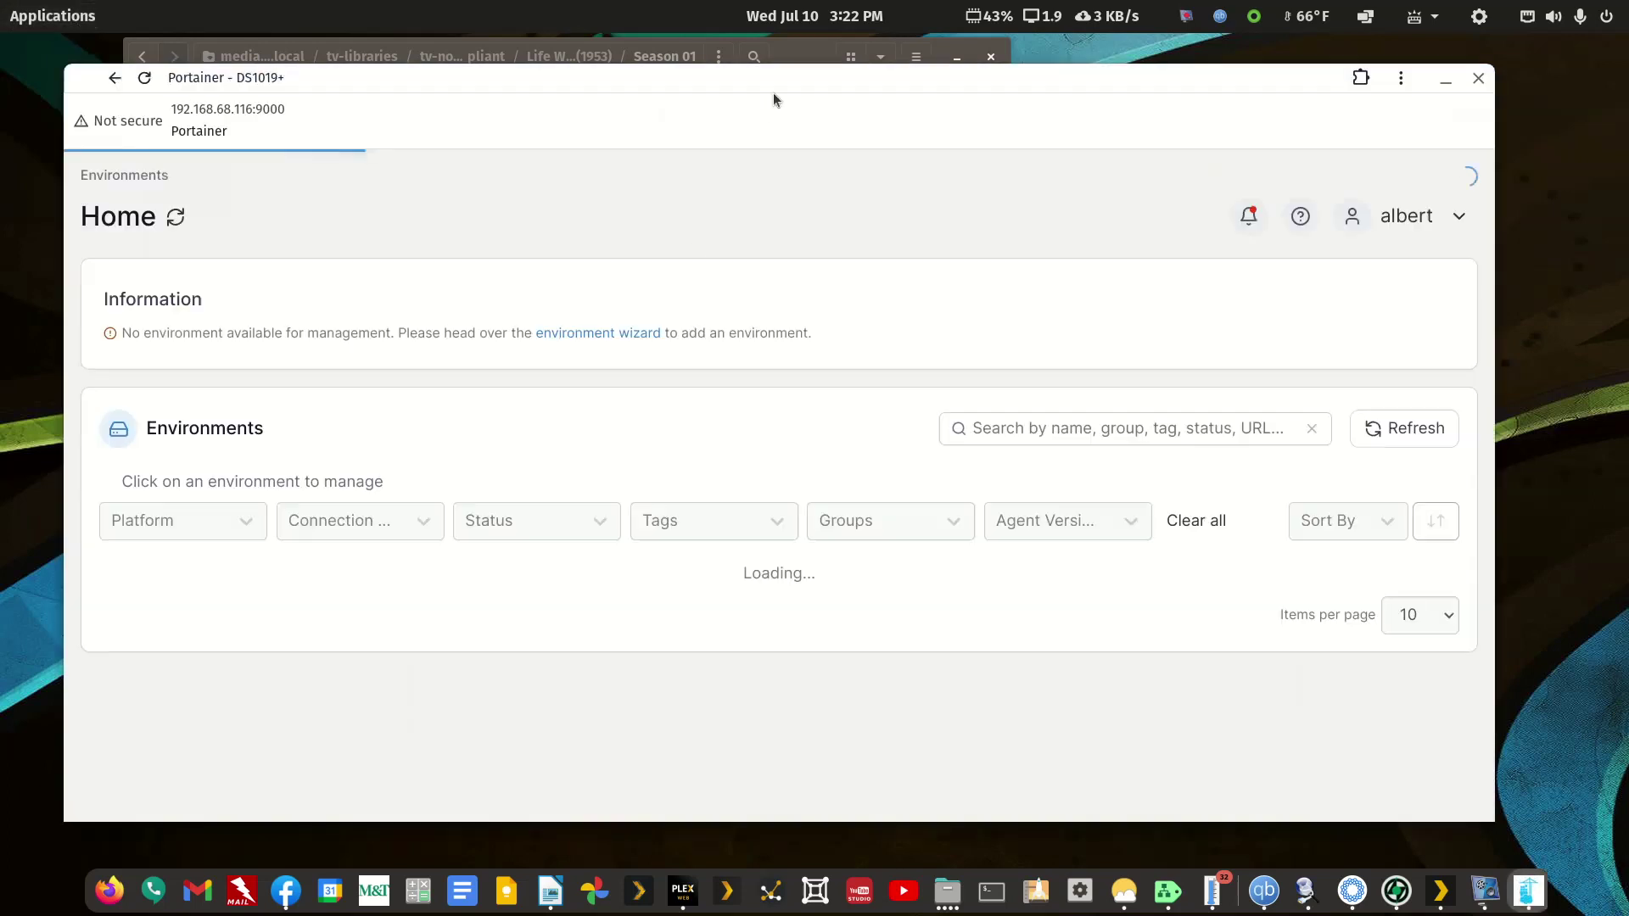
mouse_move(777, 80)
left_mouse_down()
mouse_move(1150, 118)
mouse_move(466, 798)
mouse_move(877, 95)
mouse_move(791, 99)
left_mouse_up()
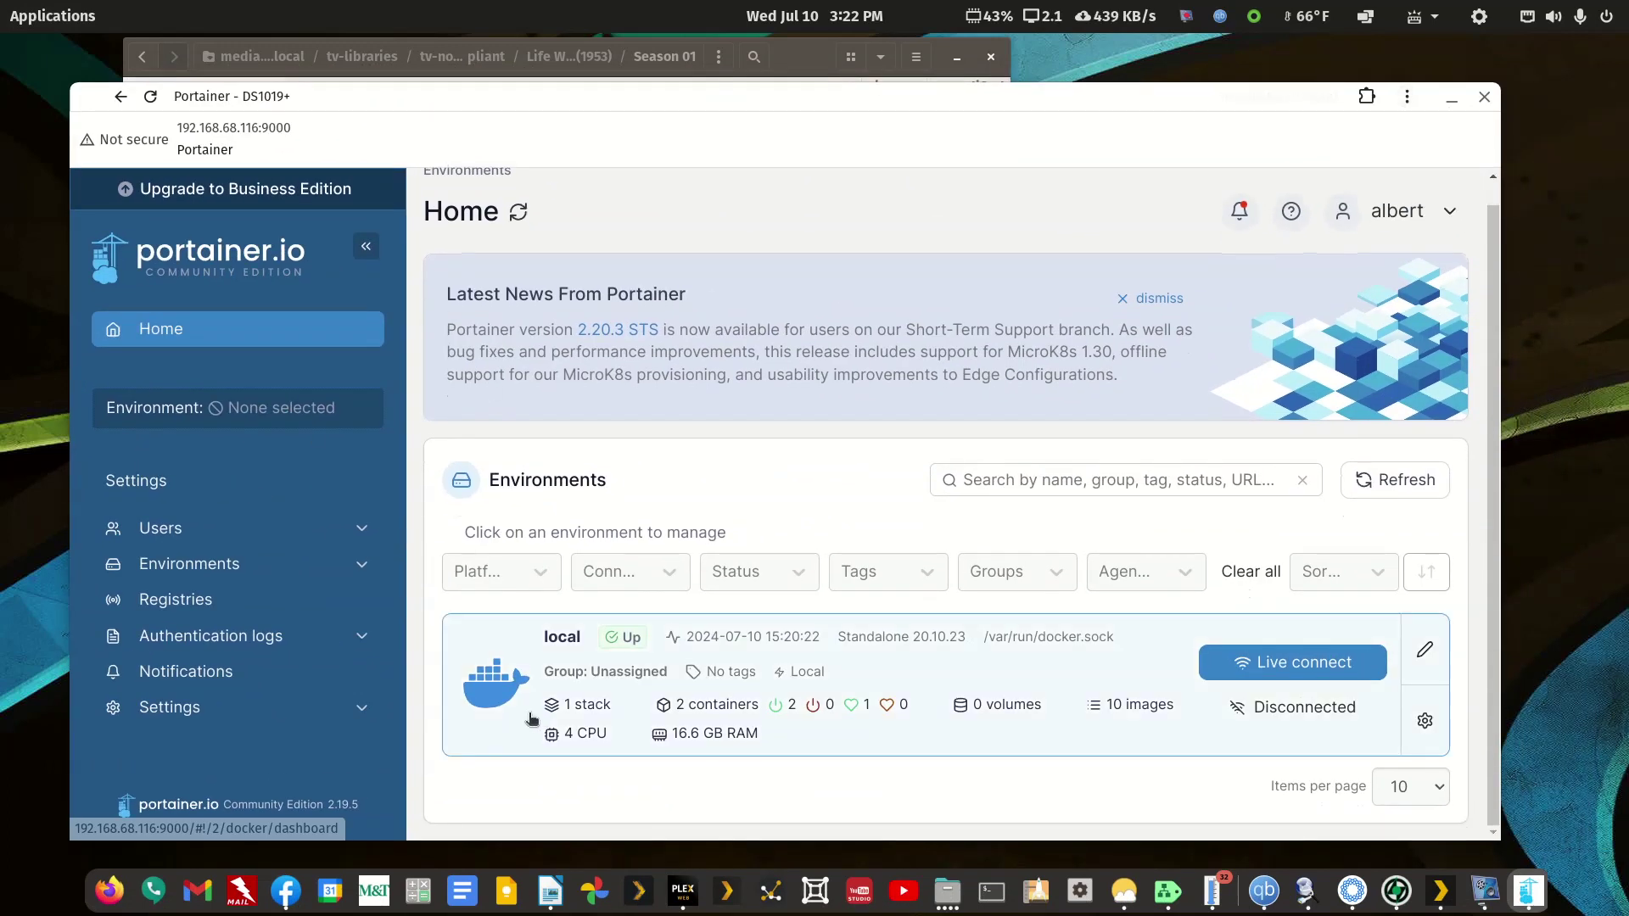
left_click(510, 676)
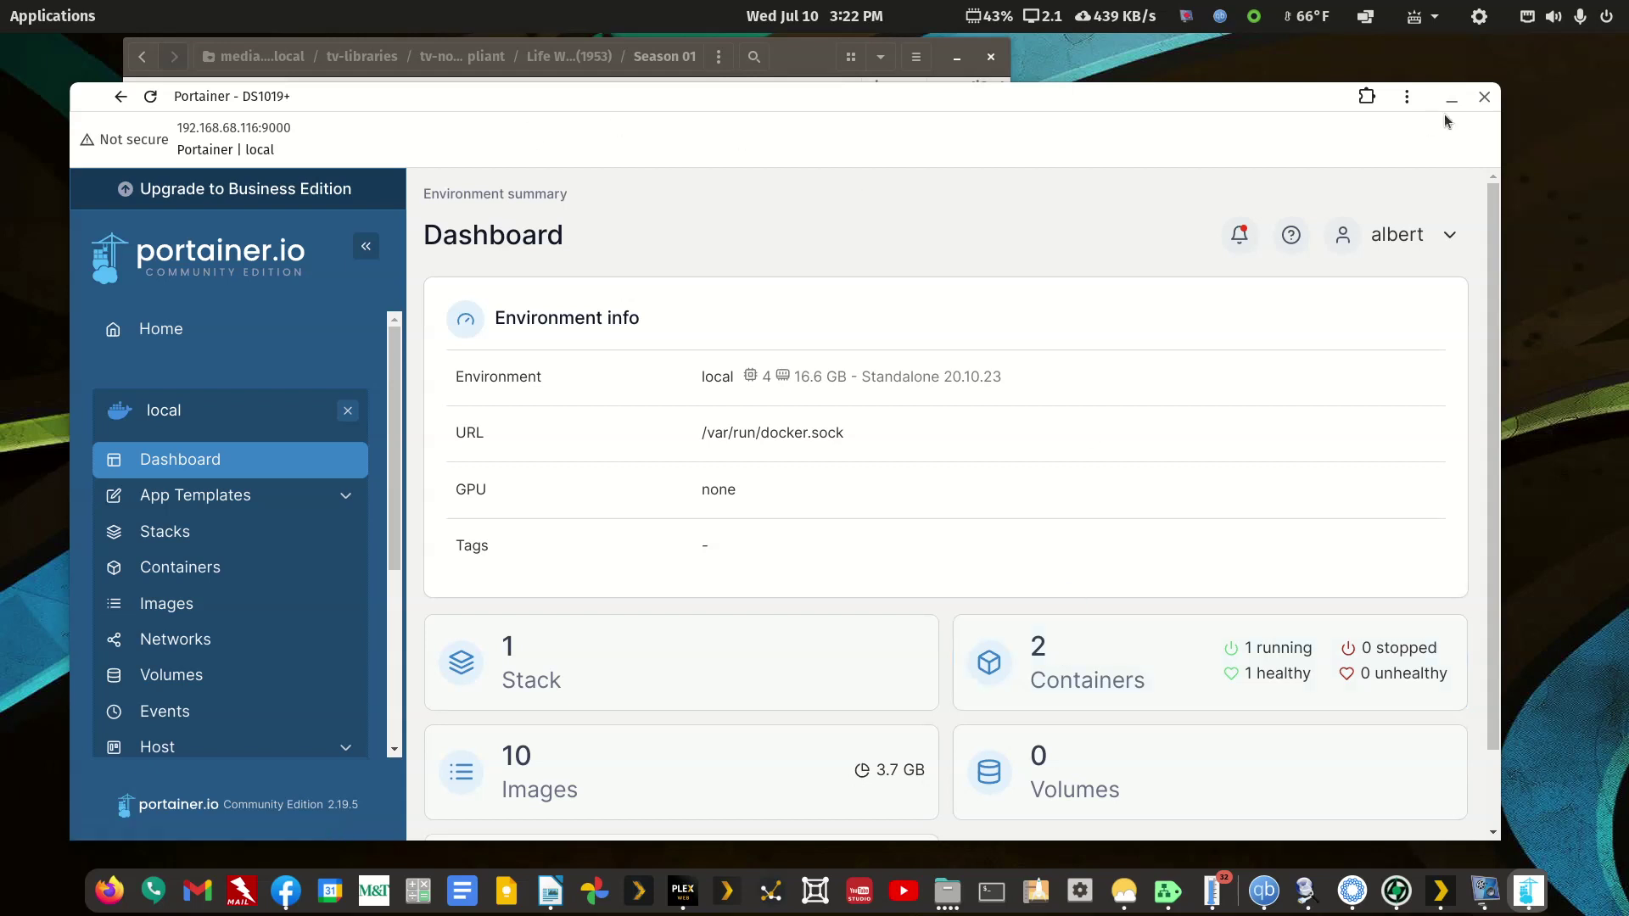
left_click(1485, 98)
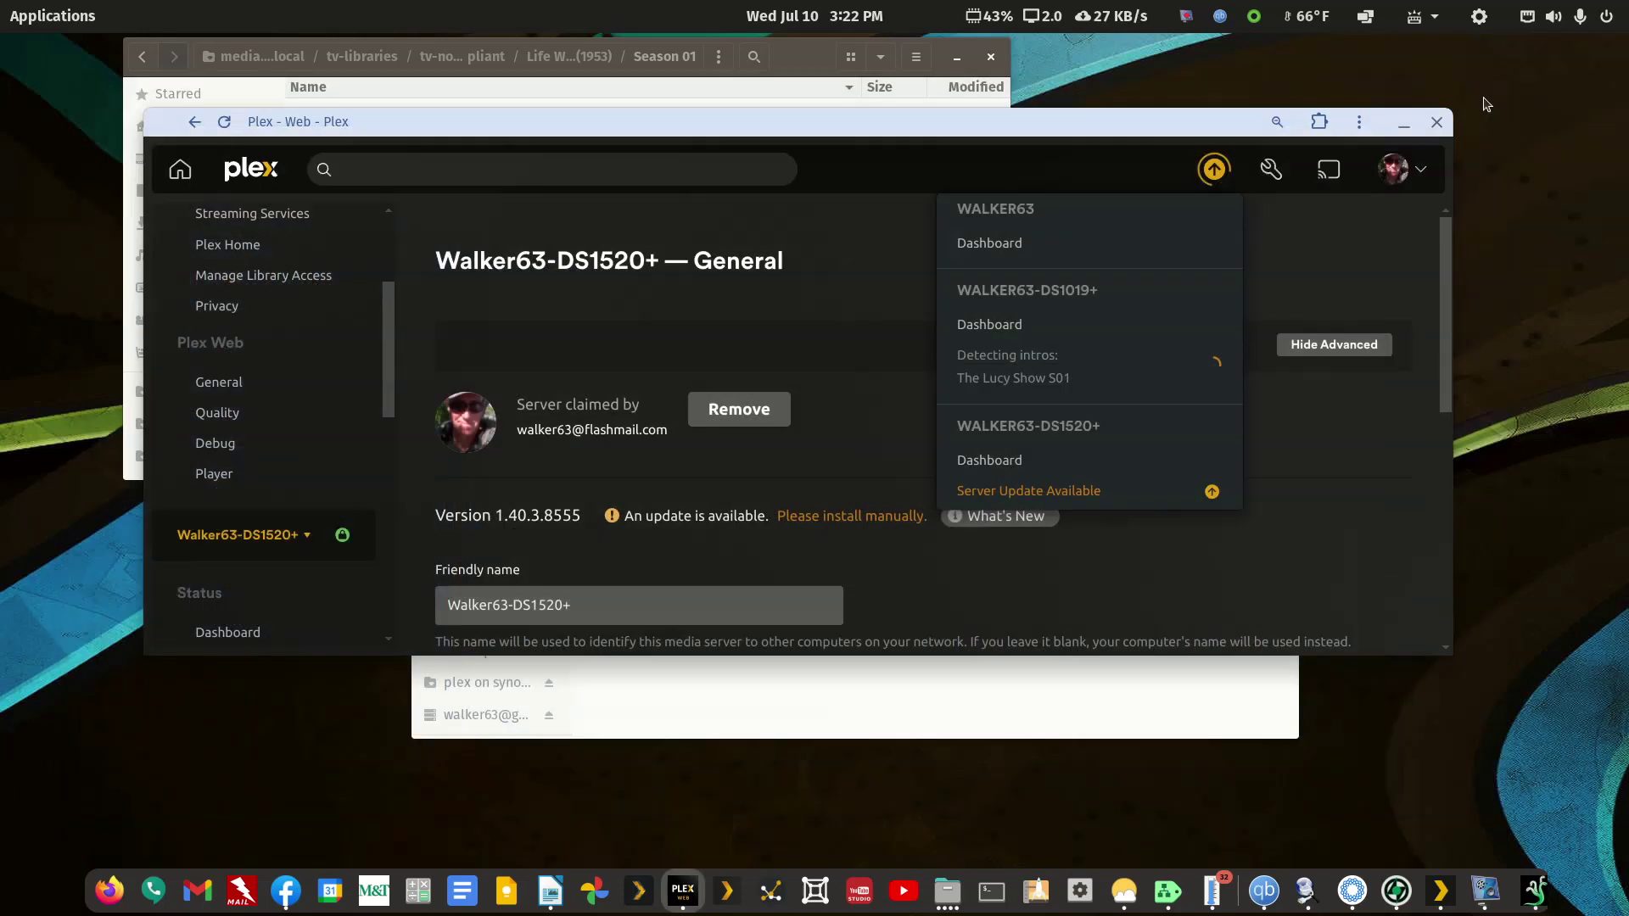
Launch the DS1520+ server's Portainer and open the container list of its local environment.
left_click(81, 21)
type("po")
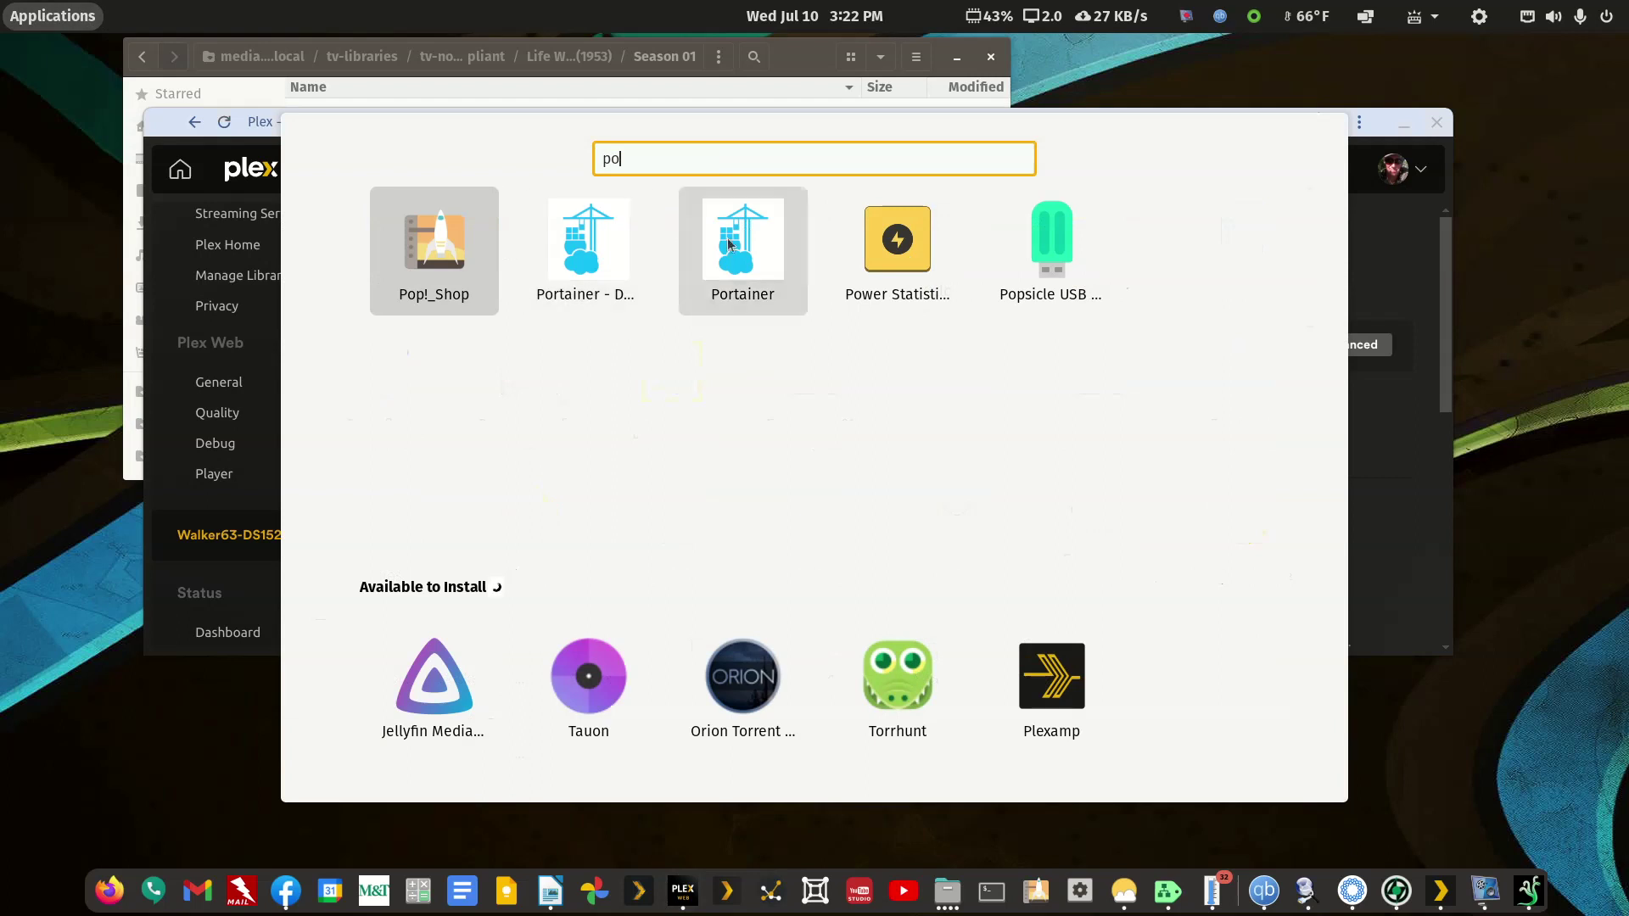
left_click(743, 250)
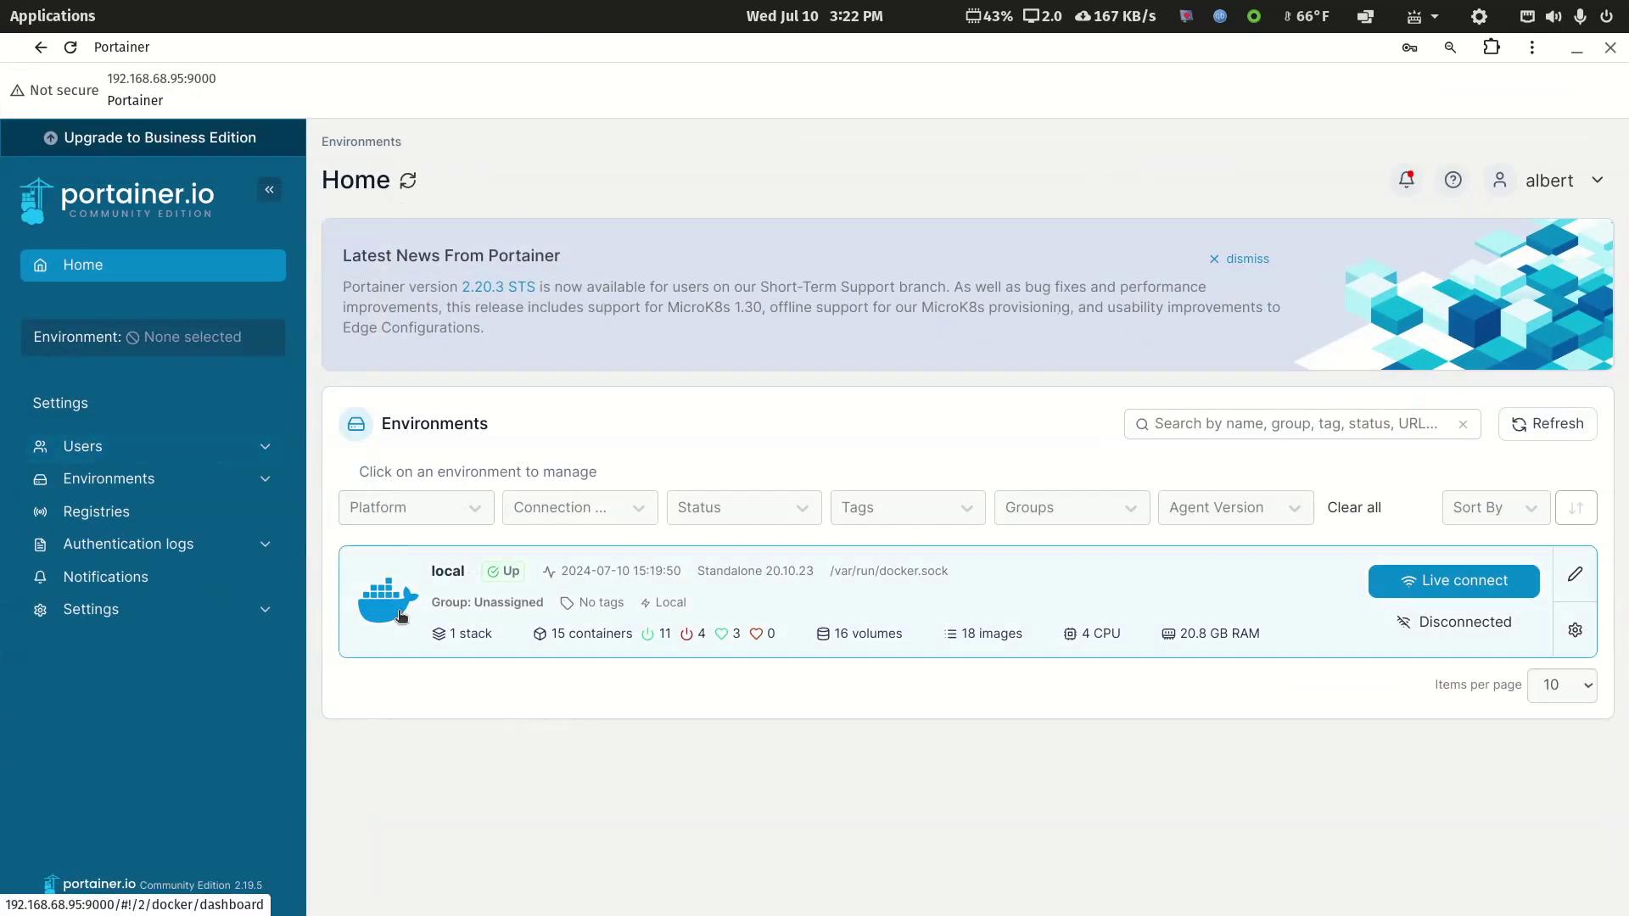
left_click(396, 617)
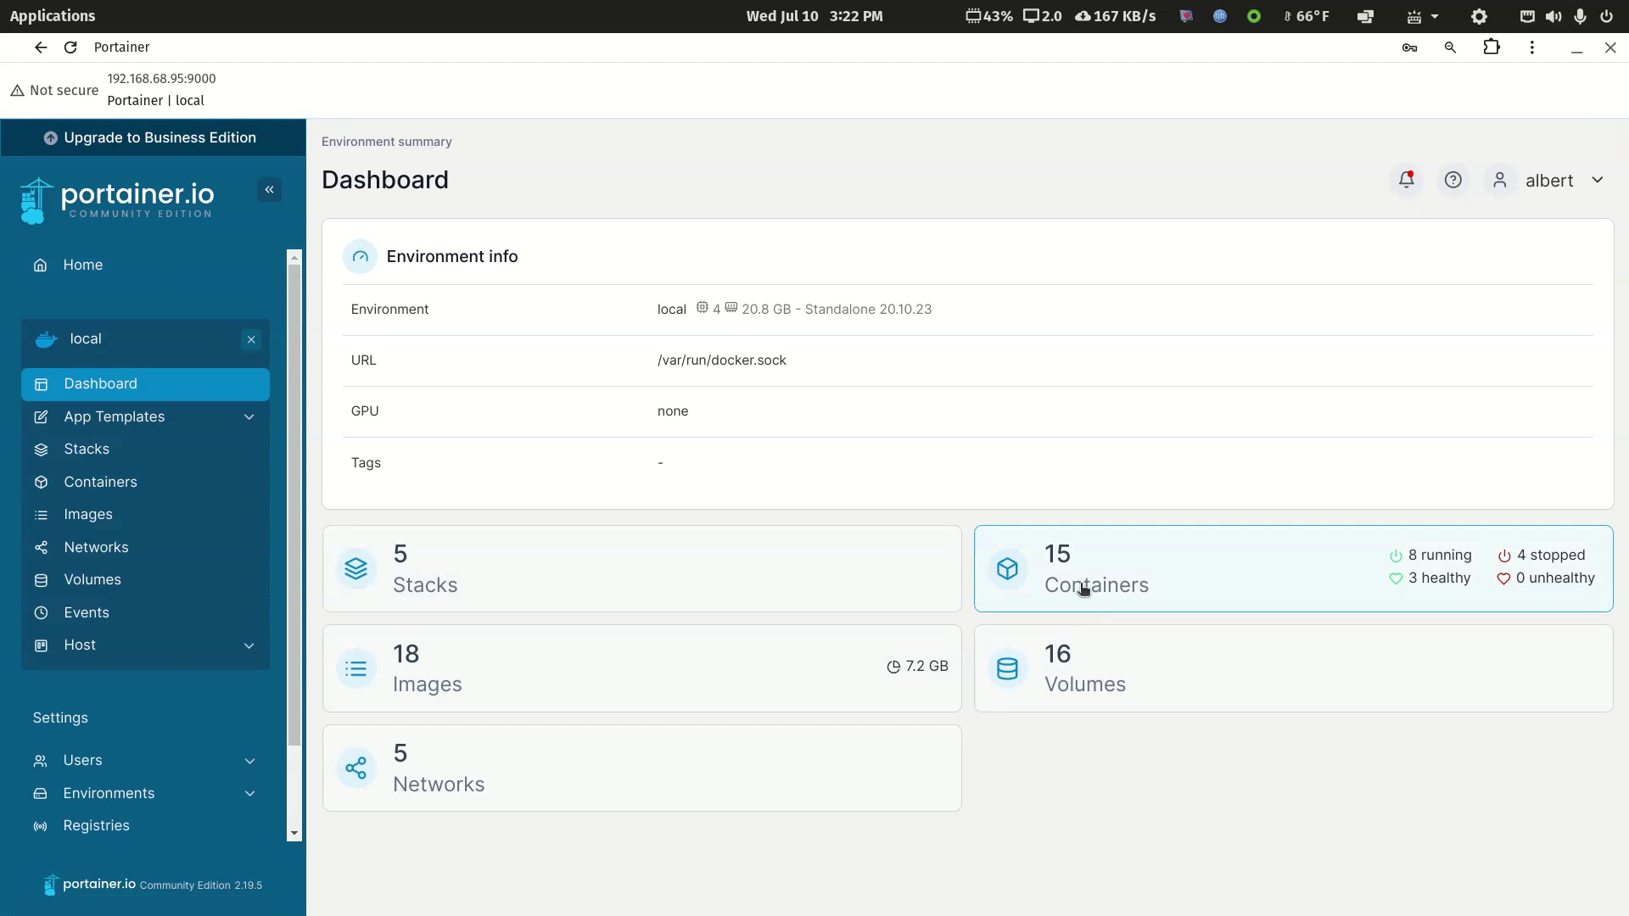
left_click(1080, 584)
Stop the plexpd container from its details page.
scroll(814, 608, "down", 1)
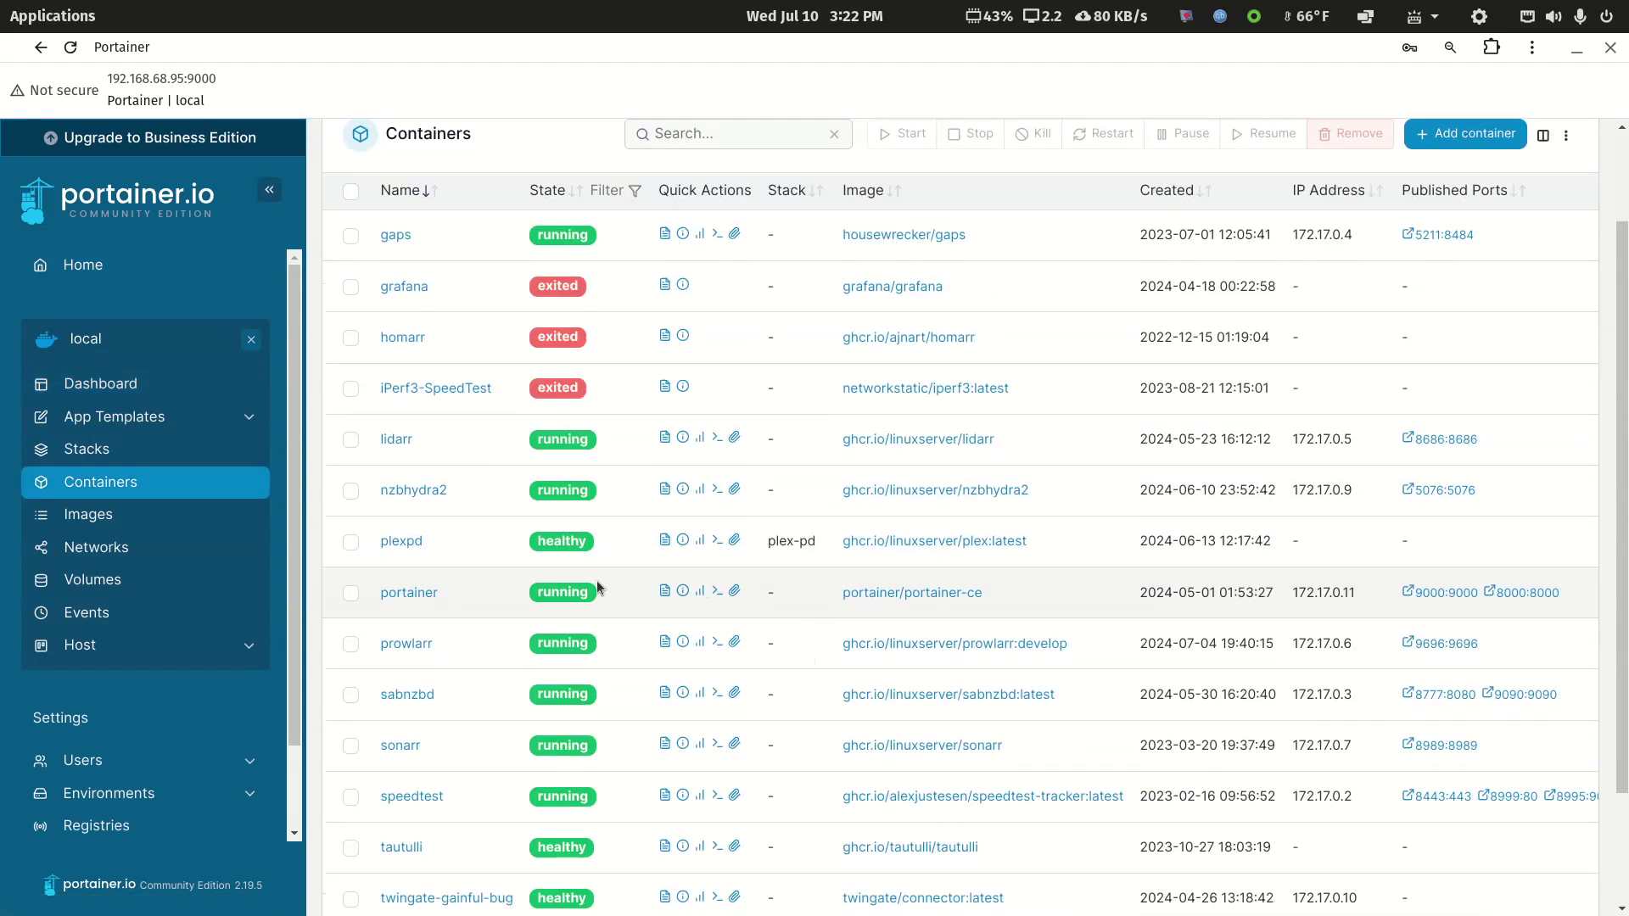
left_click(404, 541)
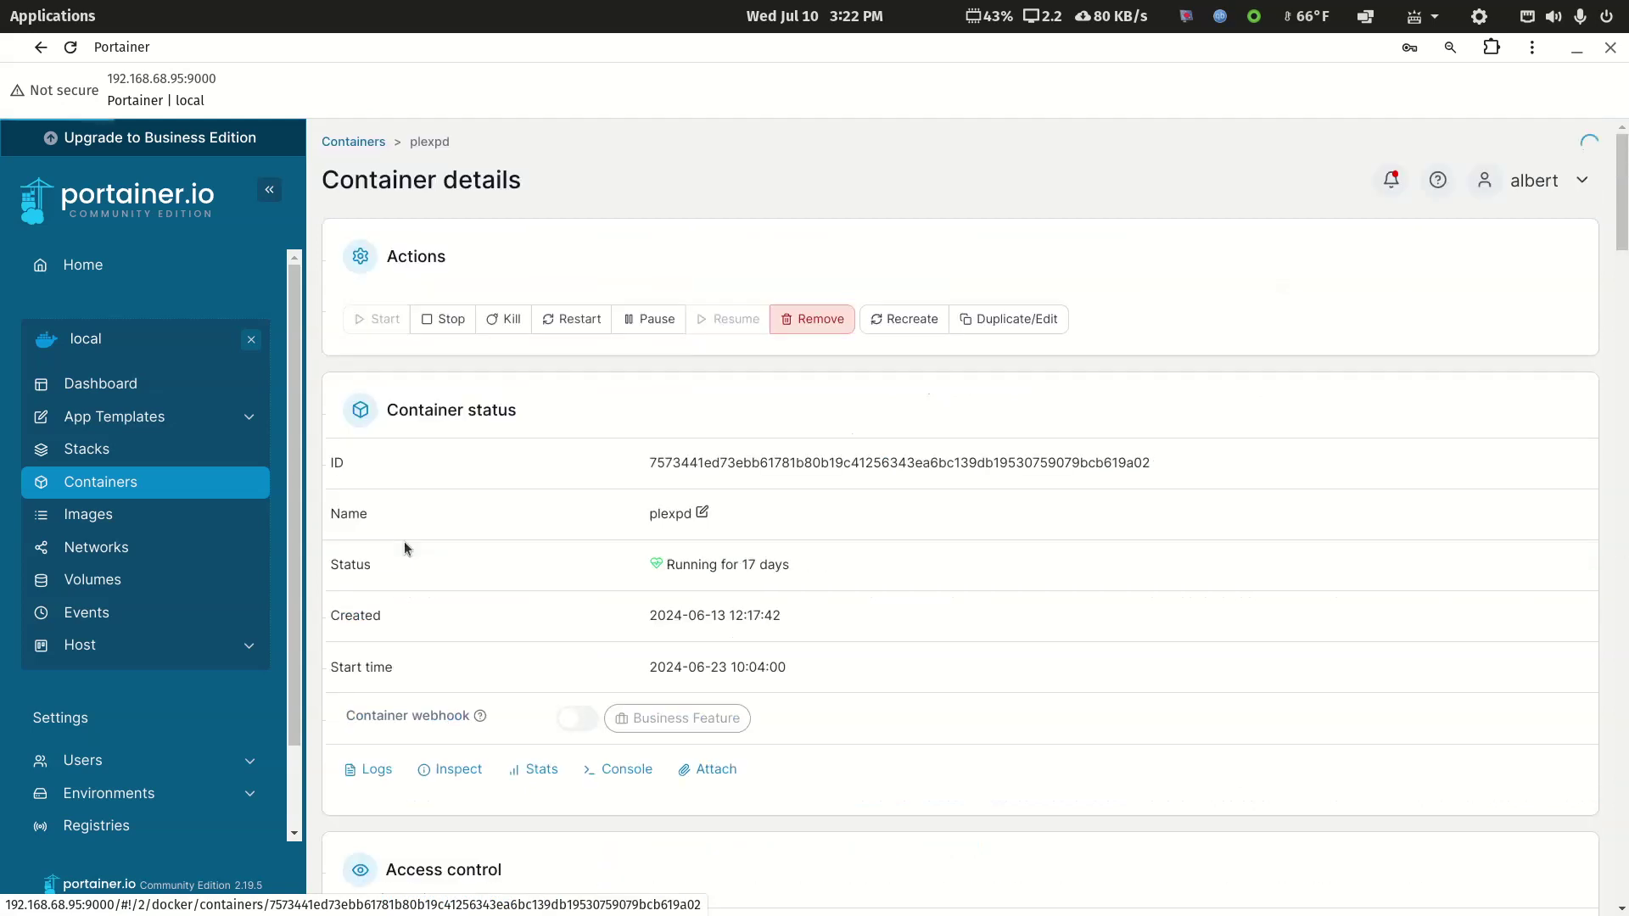
left_click(430, 316)
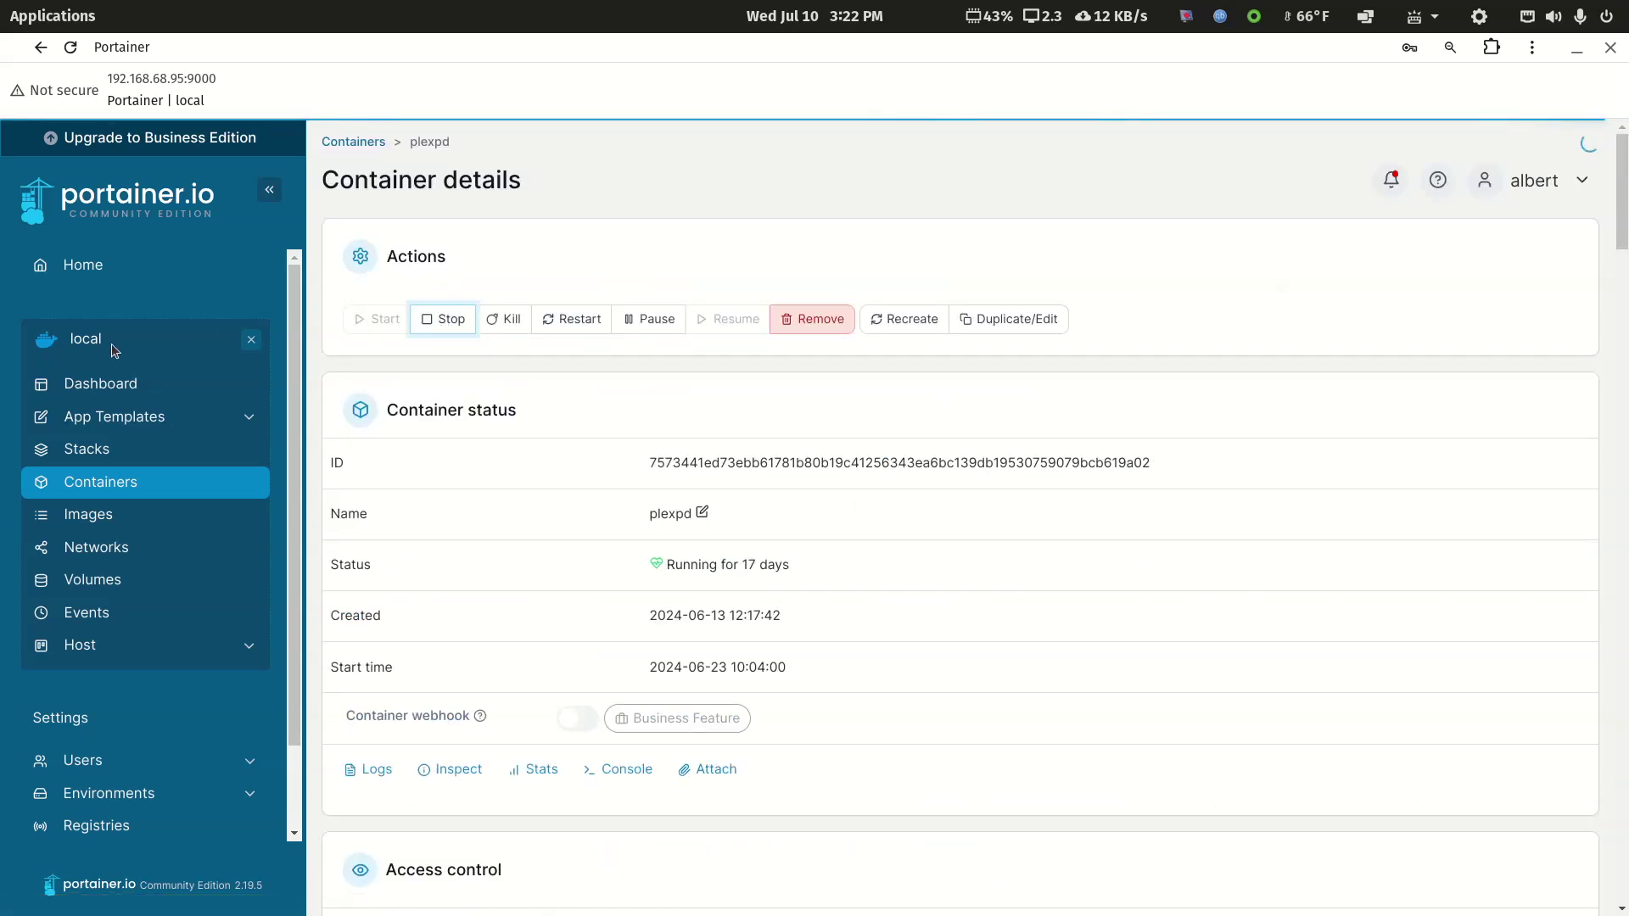
Check the state of plexpd in the container list and on its details page, and return to the list.
left_click(90, 491)
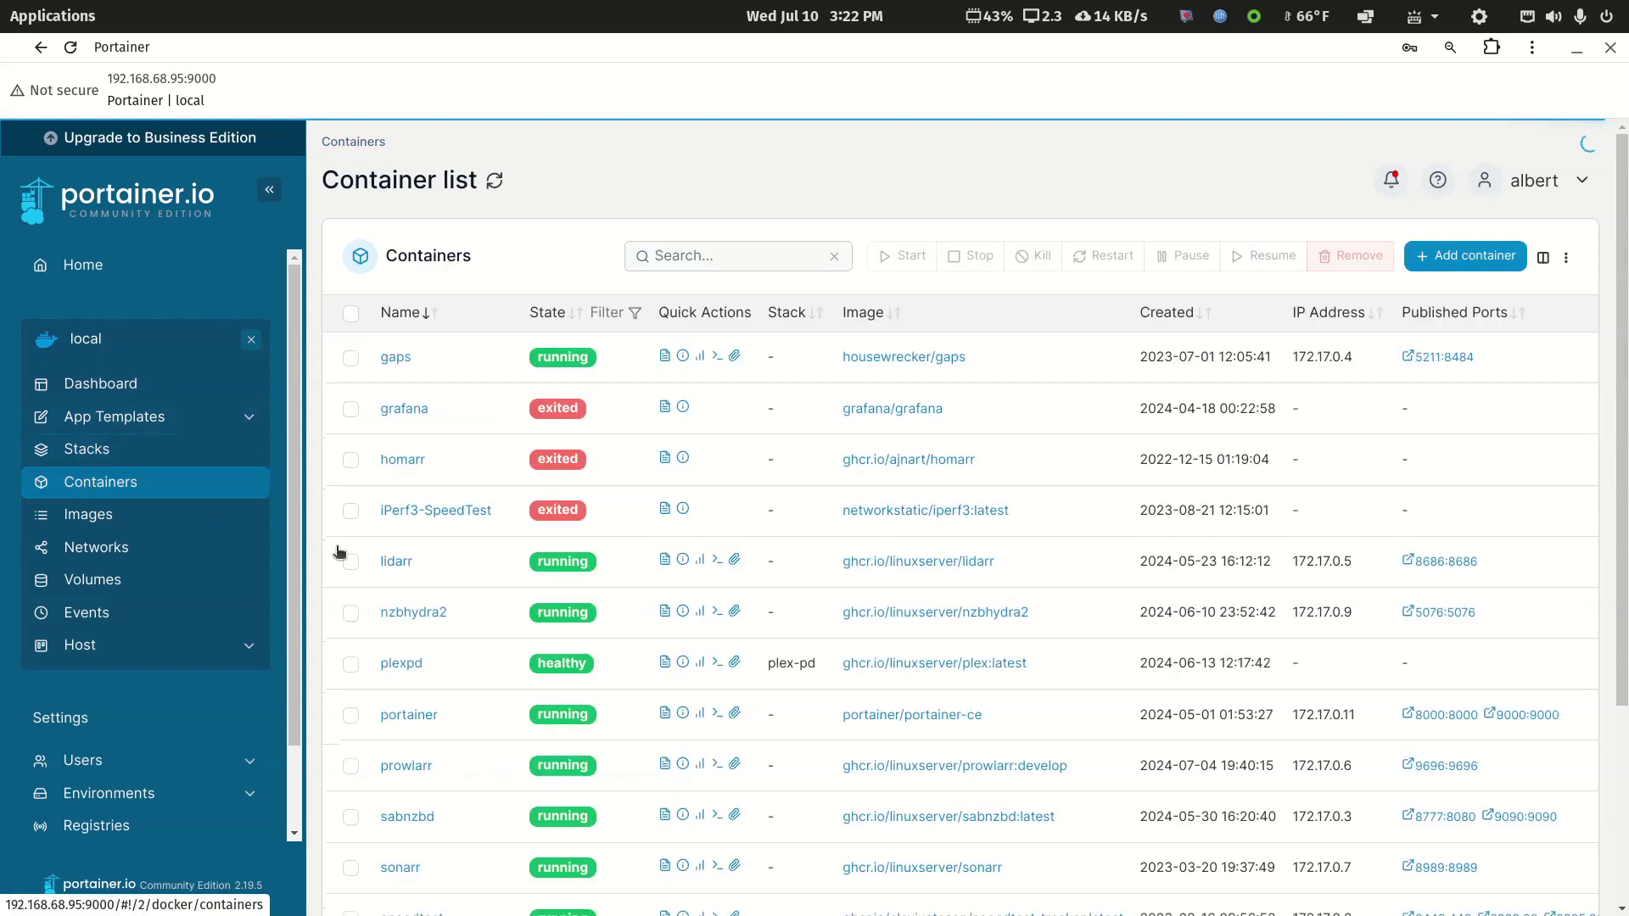
scroll(768, 659, "down", 1)
scroll(768, 658, "down", 4)
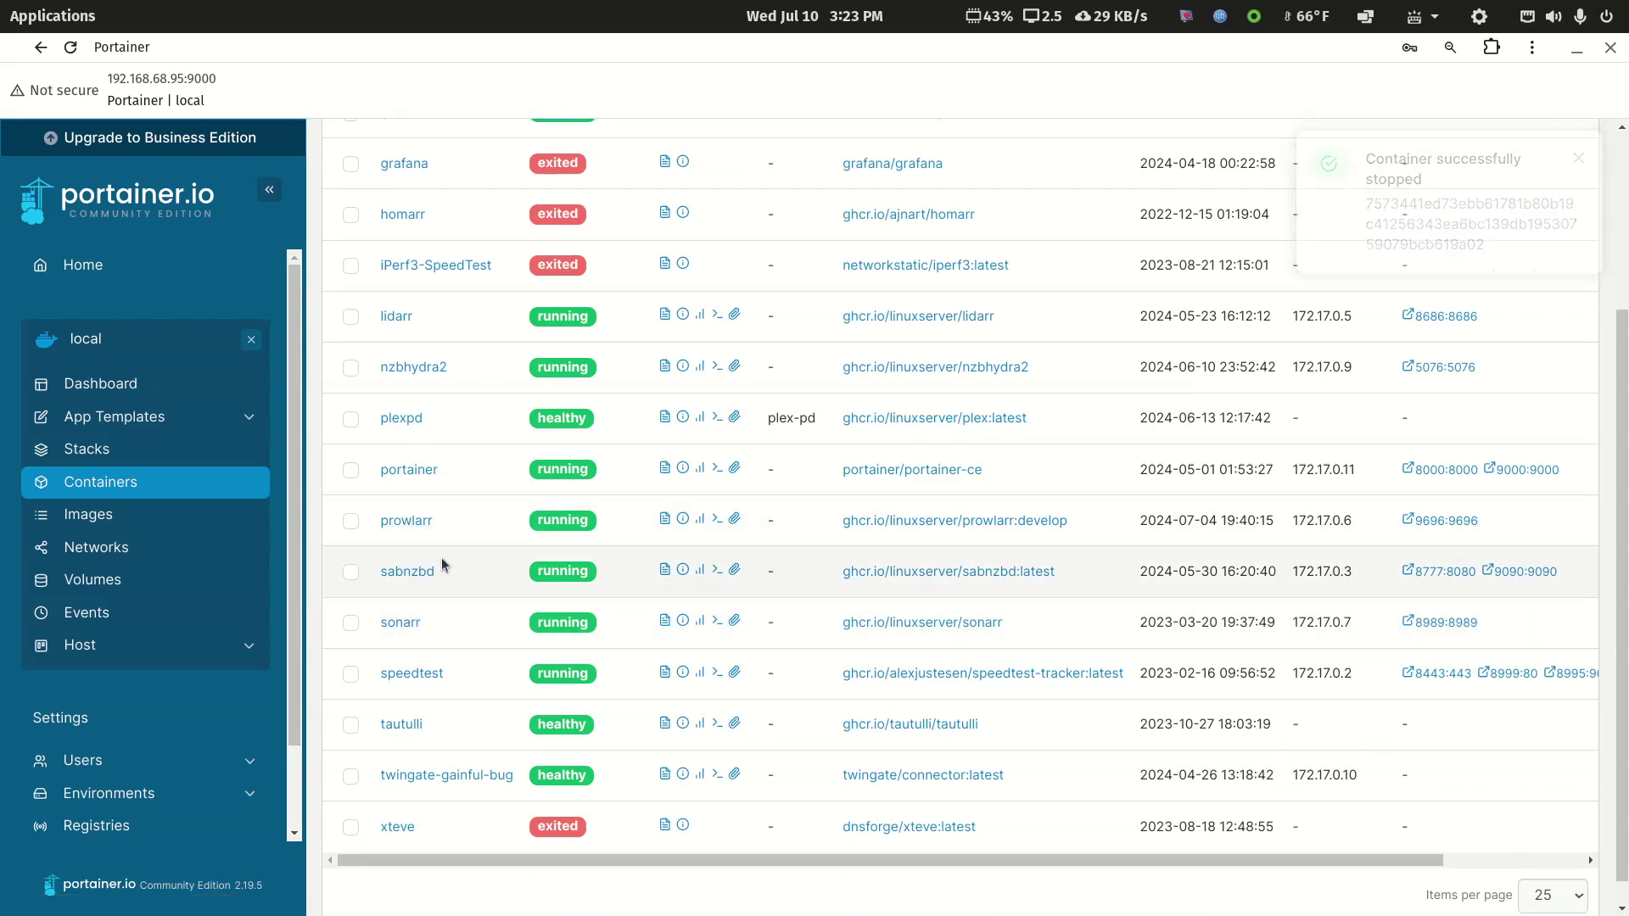
scroll(442, 564, "up", 3)
scroll(395, 582, "down", 5)
scroll(416, 492, "up", 2)
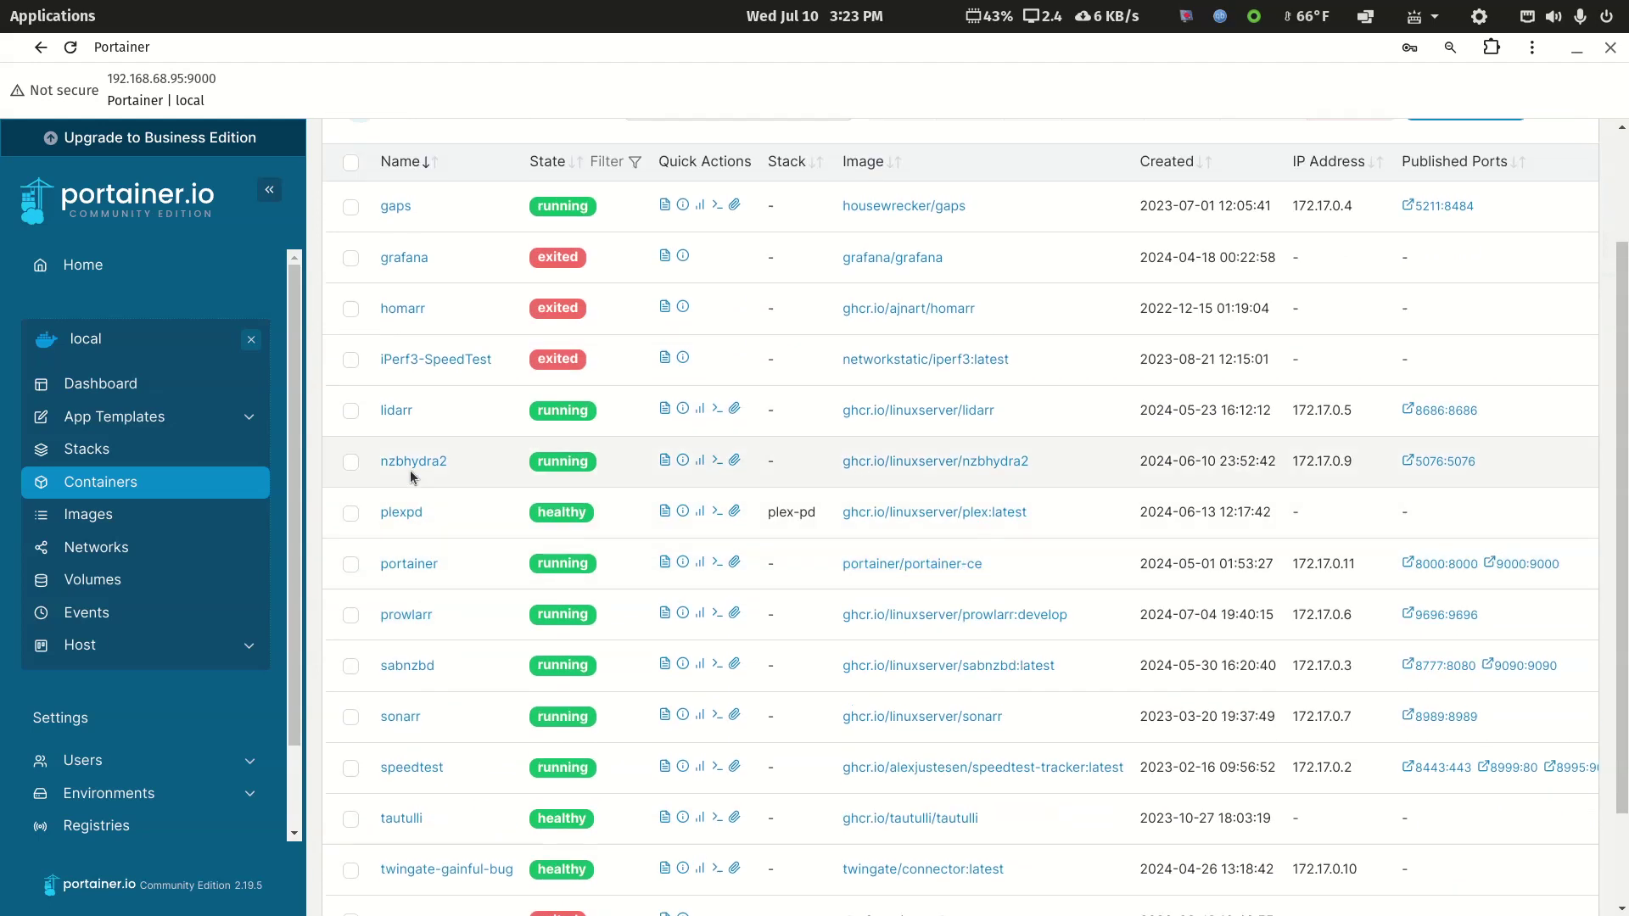
left_click(401, 518)
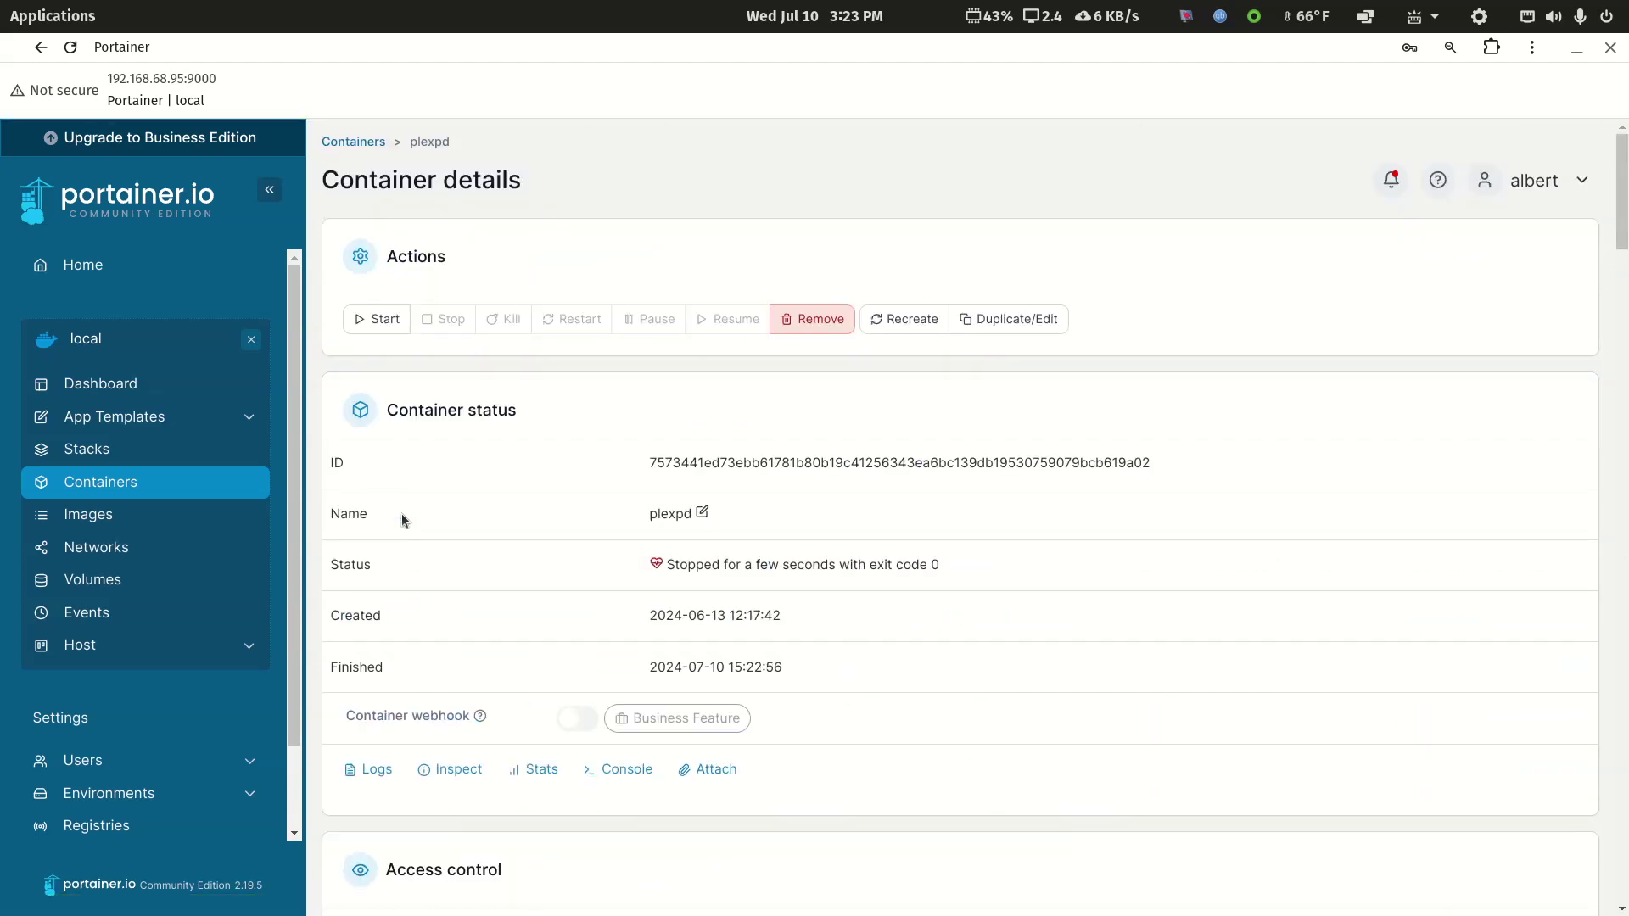
left_click(41, 47)
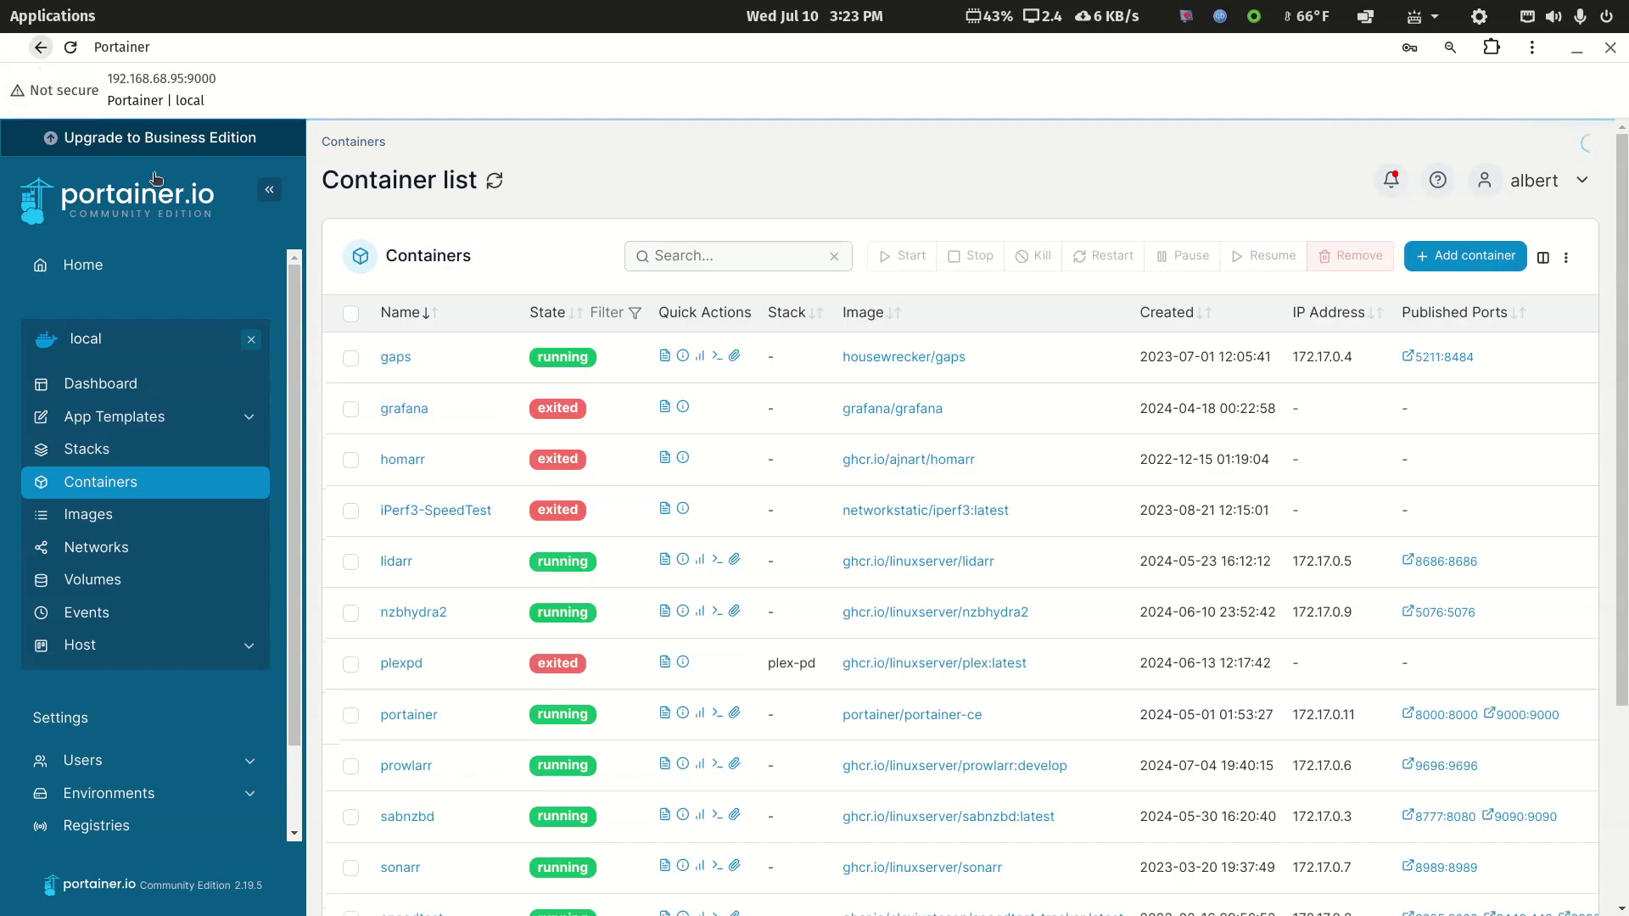
Recreate the plexpd container with Re-pull image enabled.
left_click(400, 663)
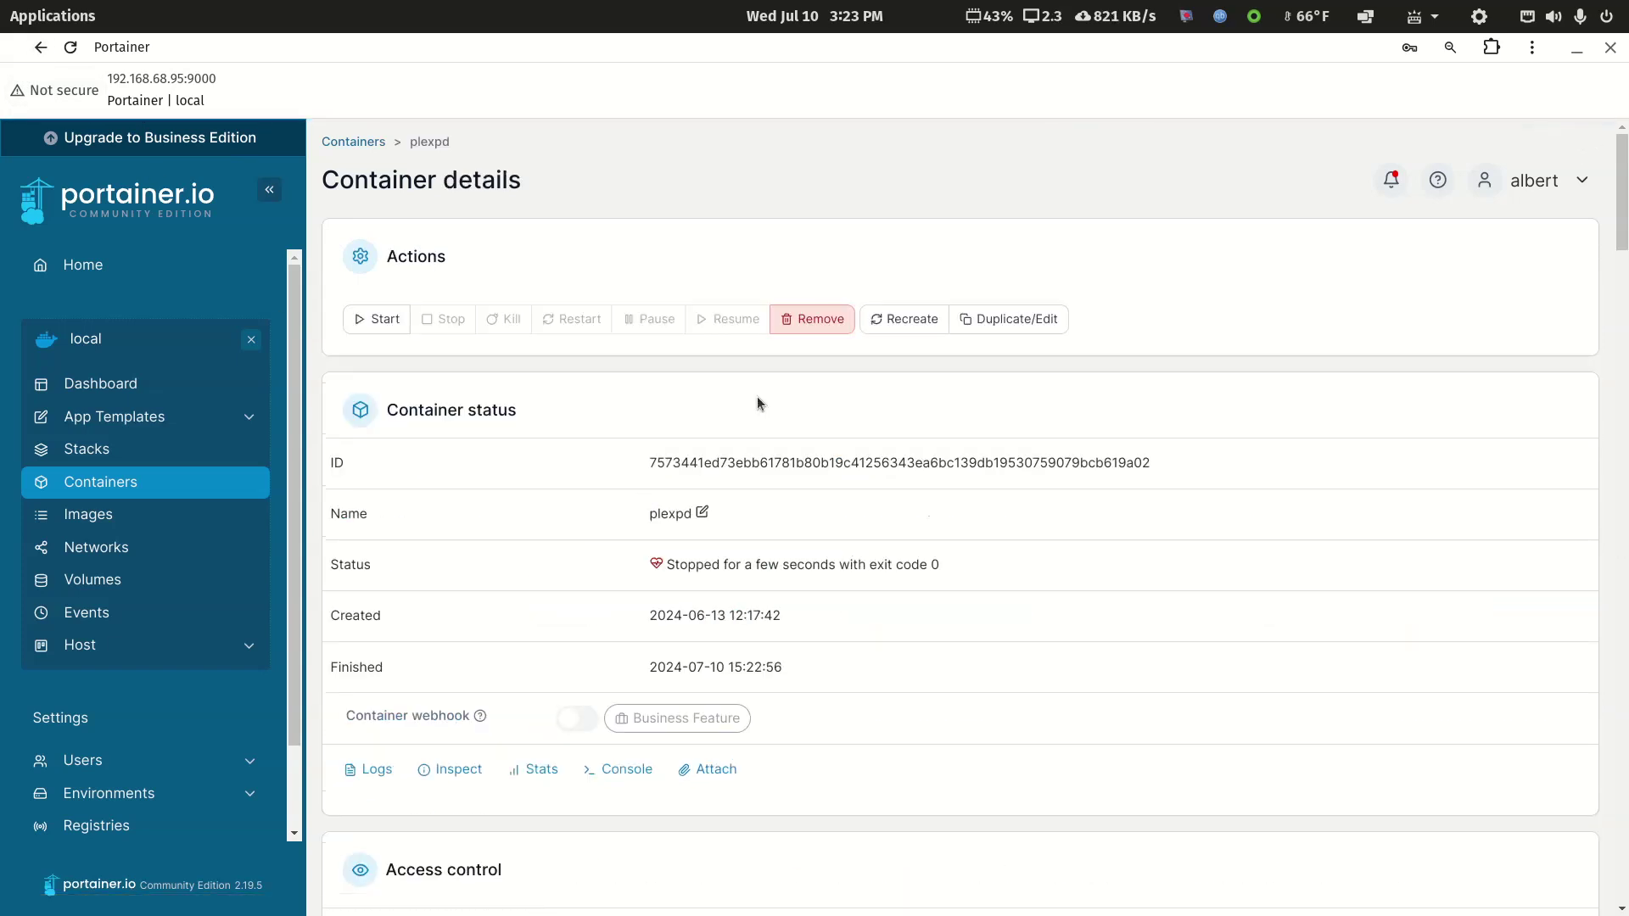
left_click(891, 327)
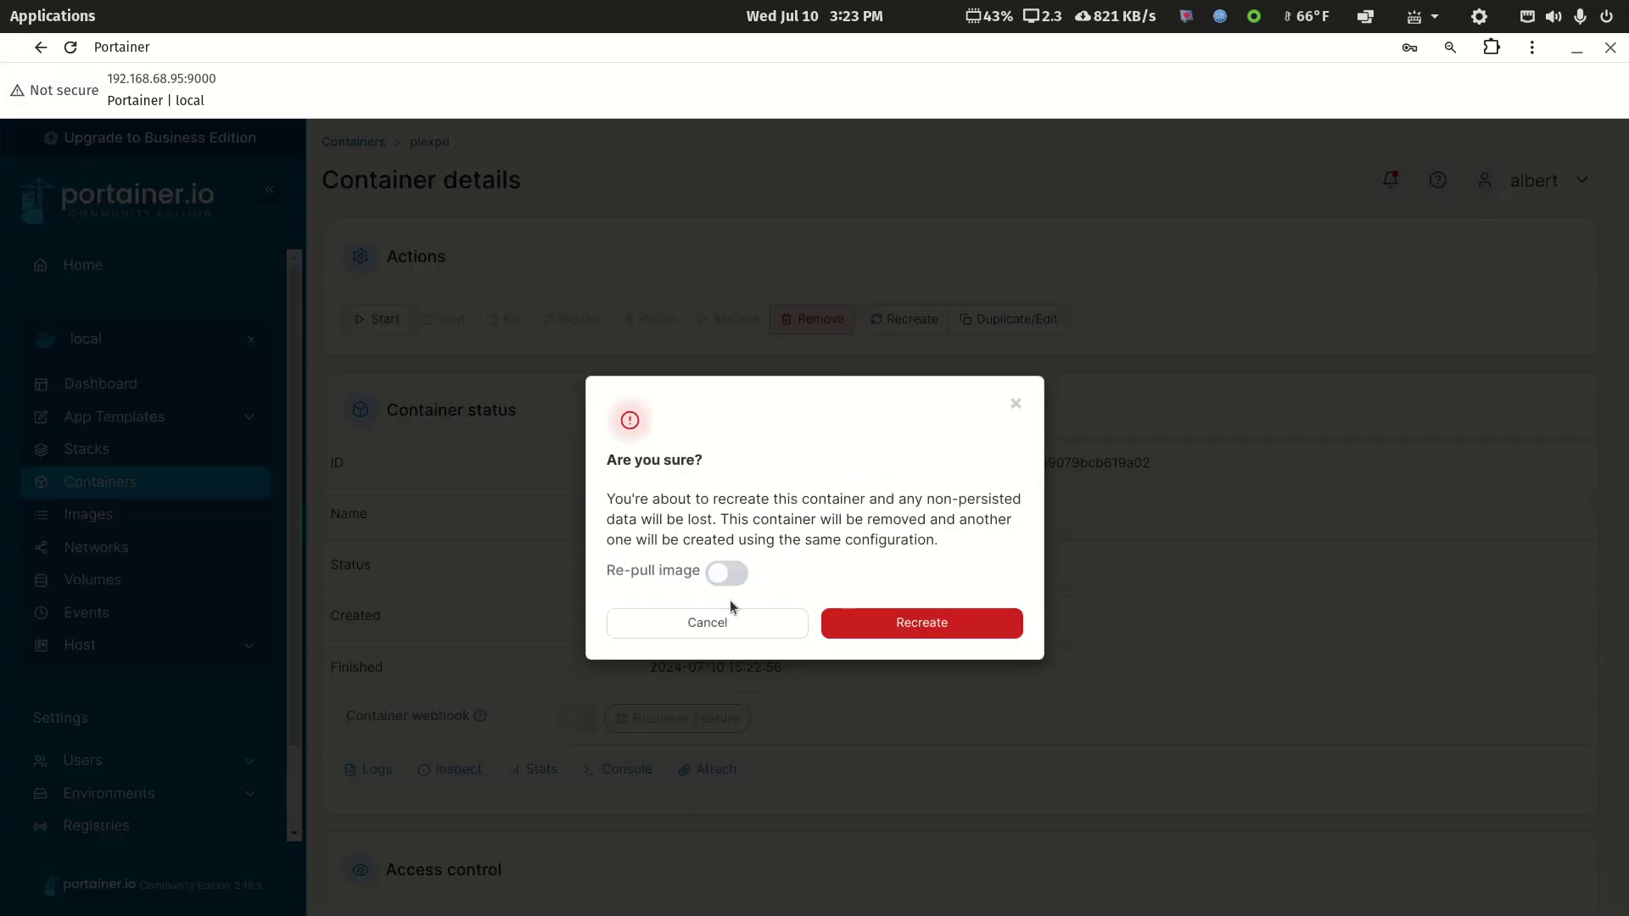
left_click(728, 573)
left_click(938, 621)
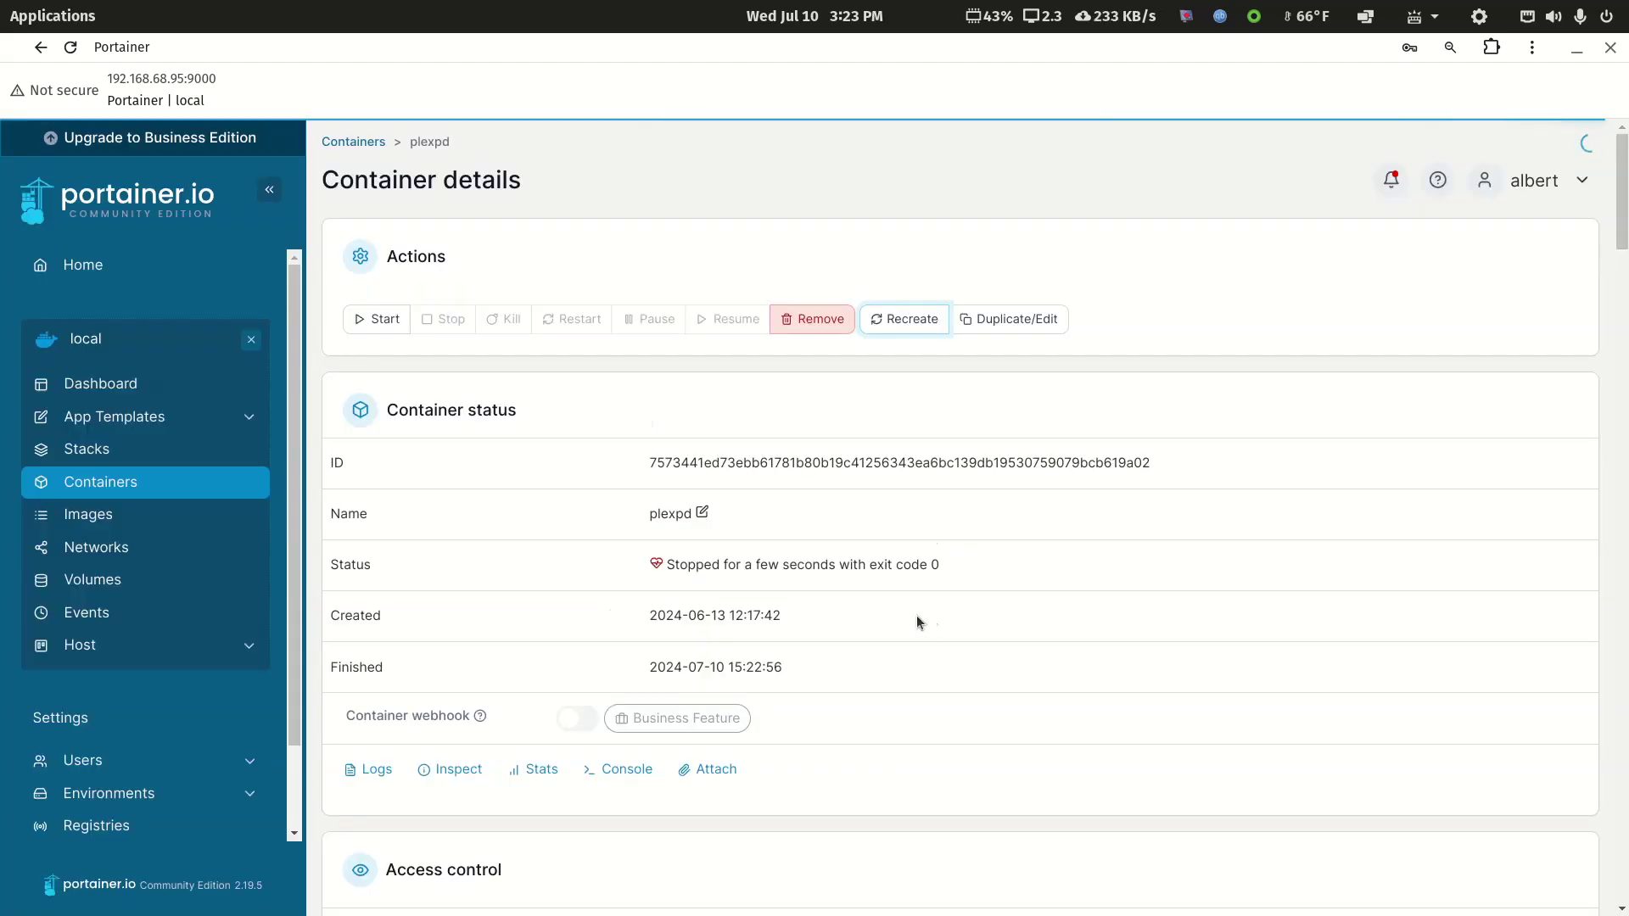
Return to the container list and check the state of plexpd after the recreate request.
left_click(59, 481)
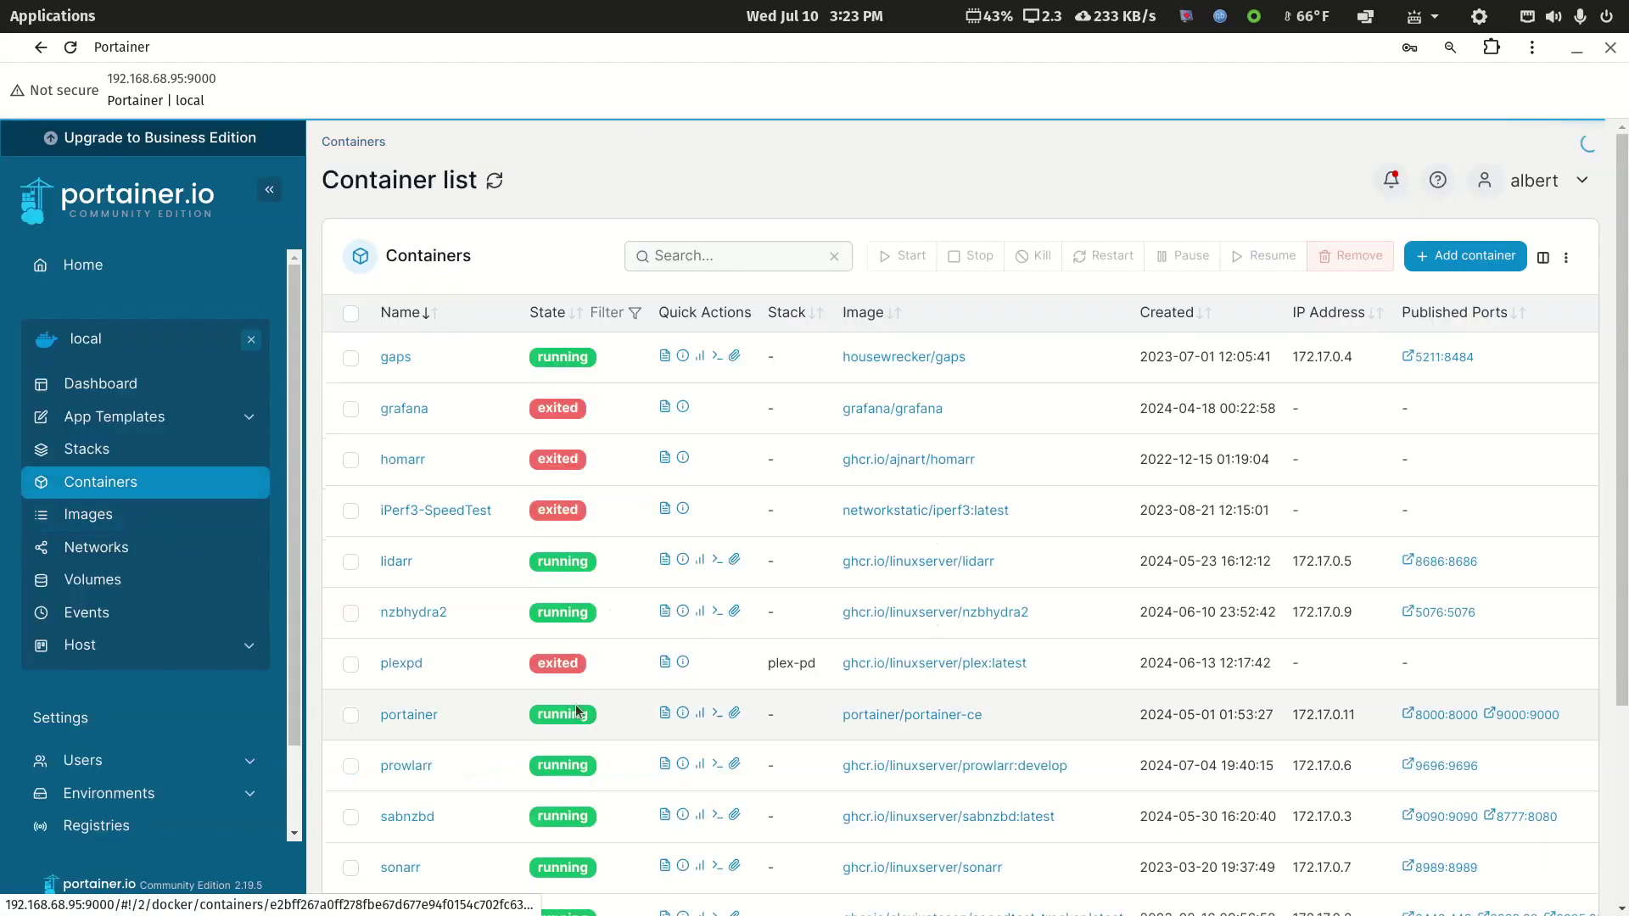
scroll(576, 711, "down", 3)
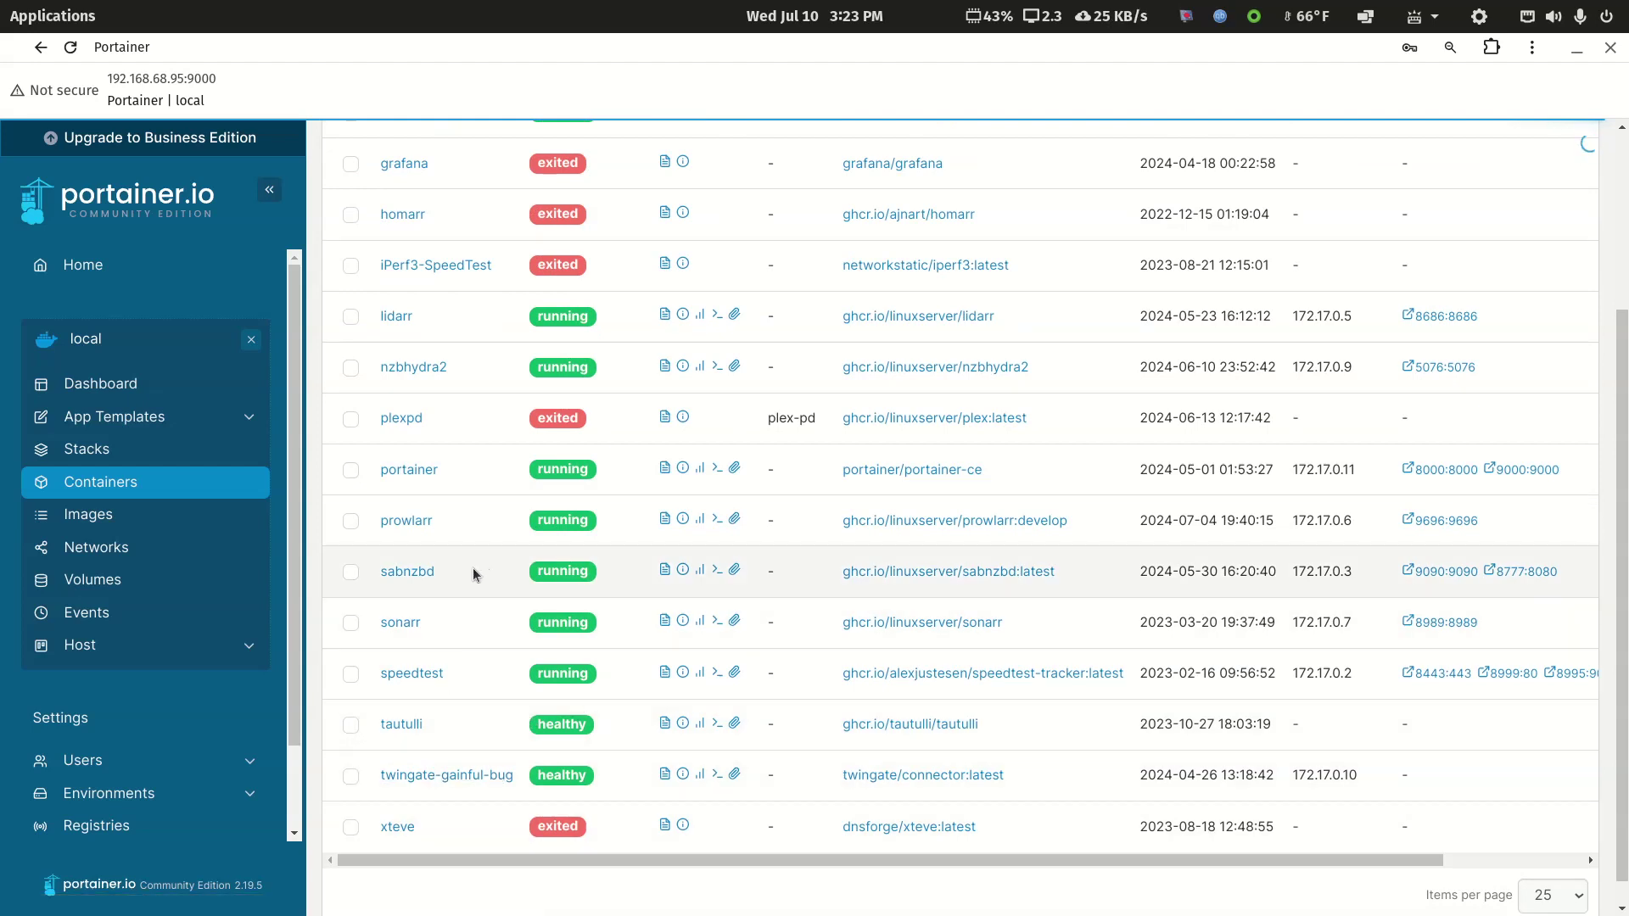
scroll(474, 574, "up", 3)
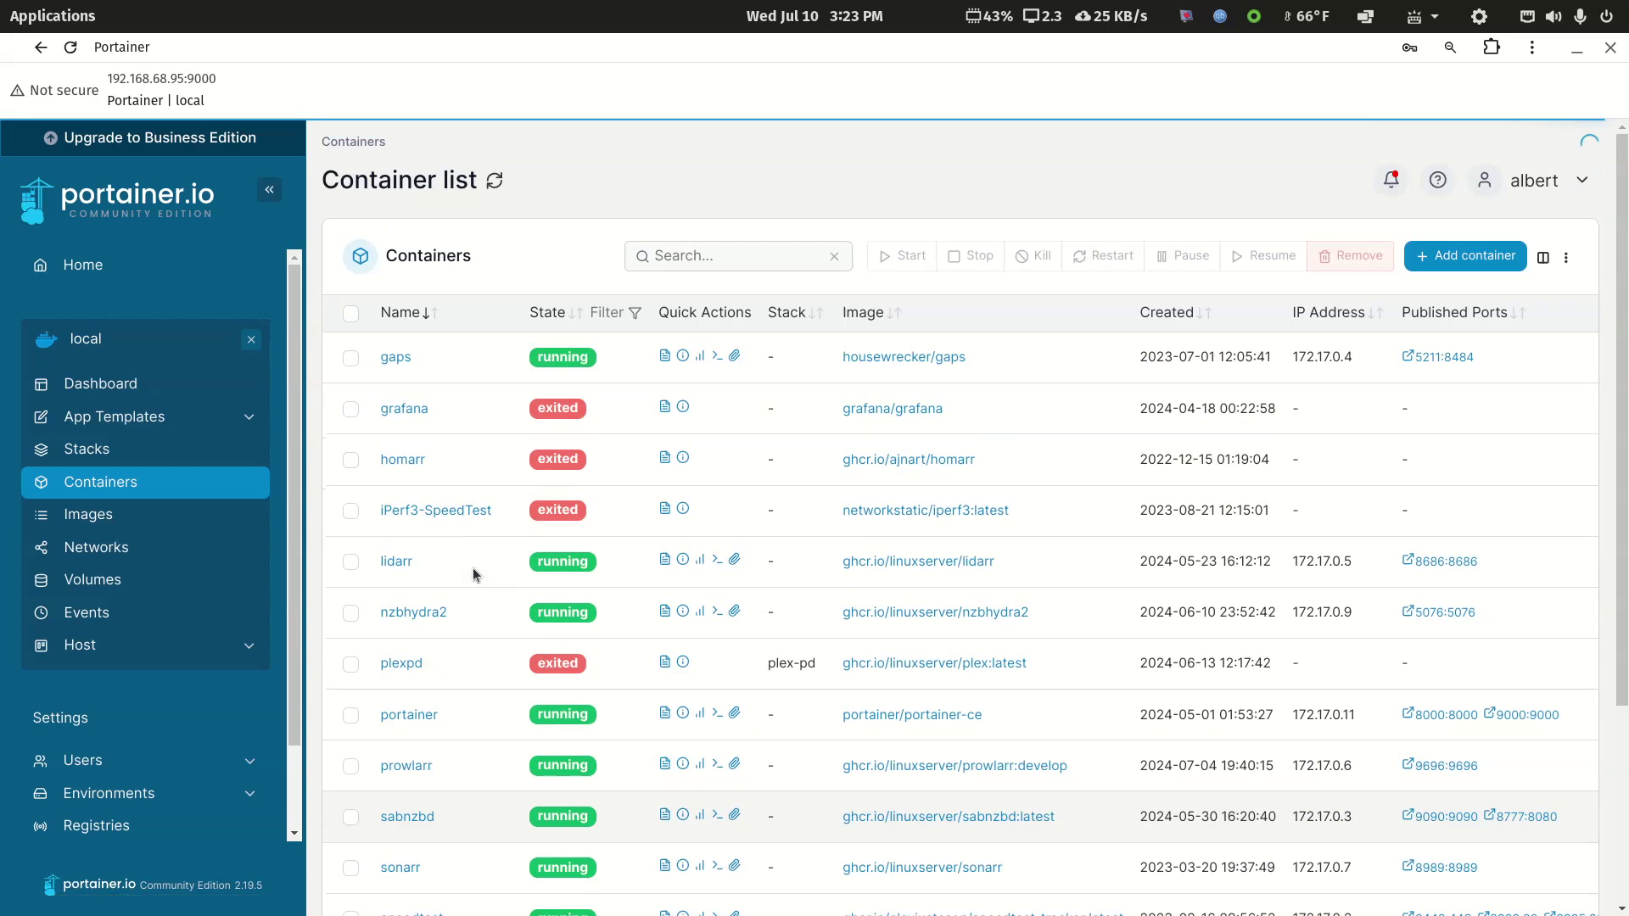
Restore the Portainer window to its smaller size, check the DS1520+ connection in Plex, and return to Portainer.
double_click(824, 60)
left_click_drag(816, 94, 888, 297)
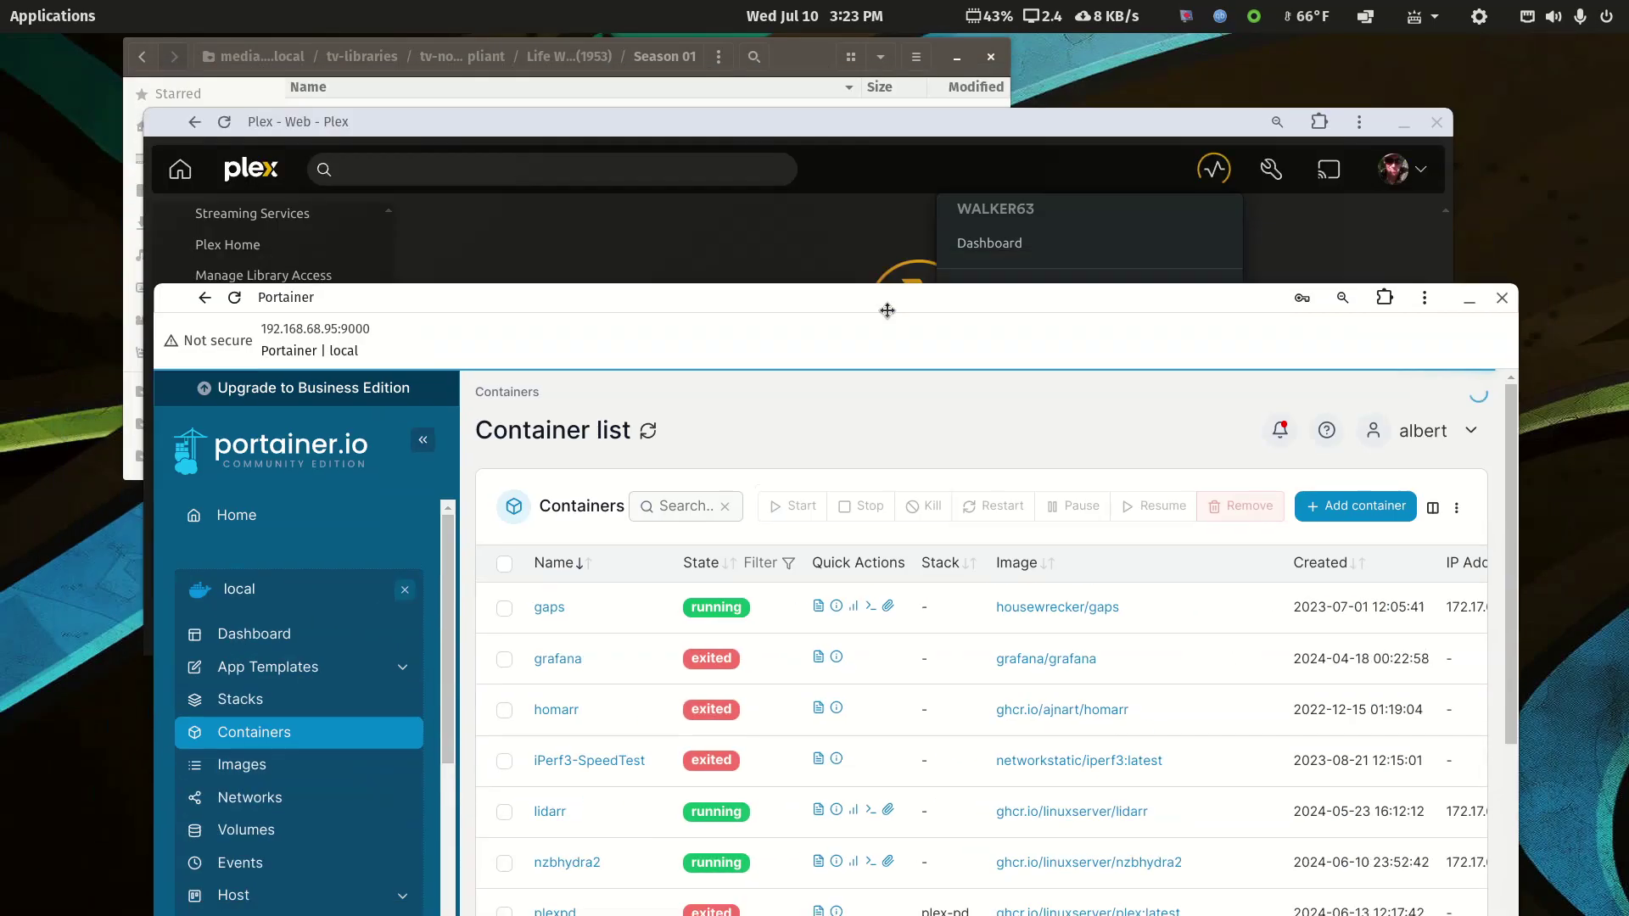
left_click(980, 121)
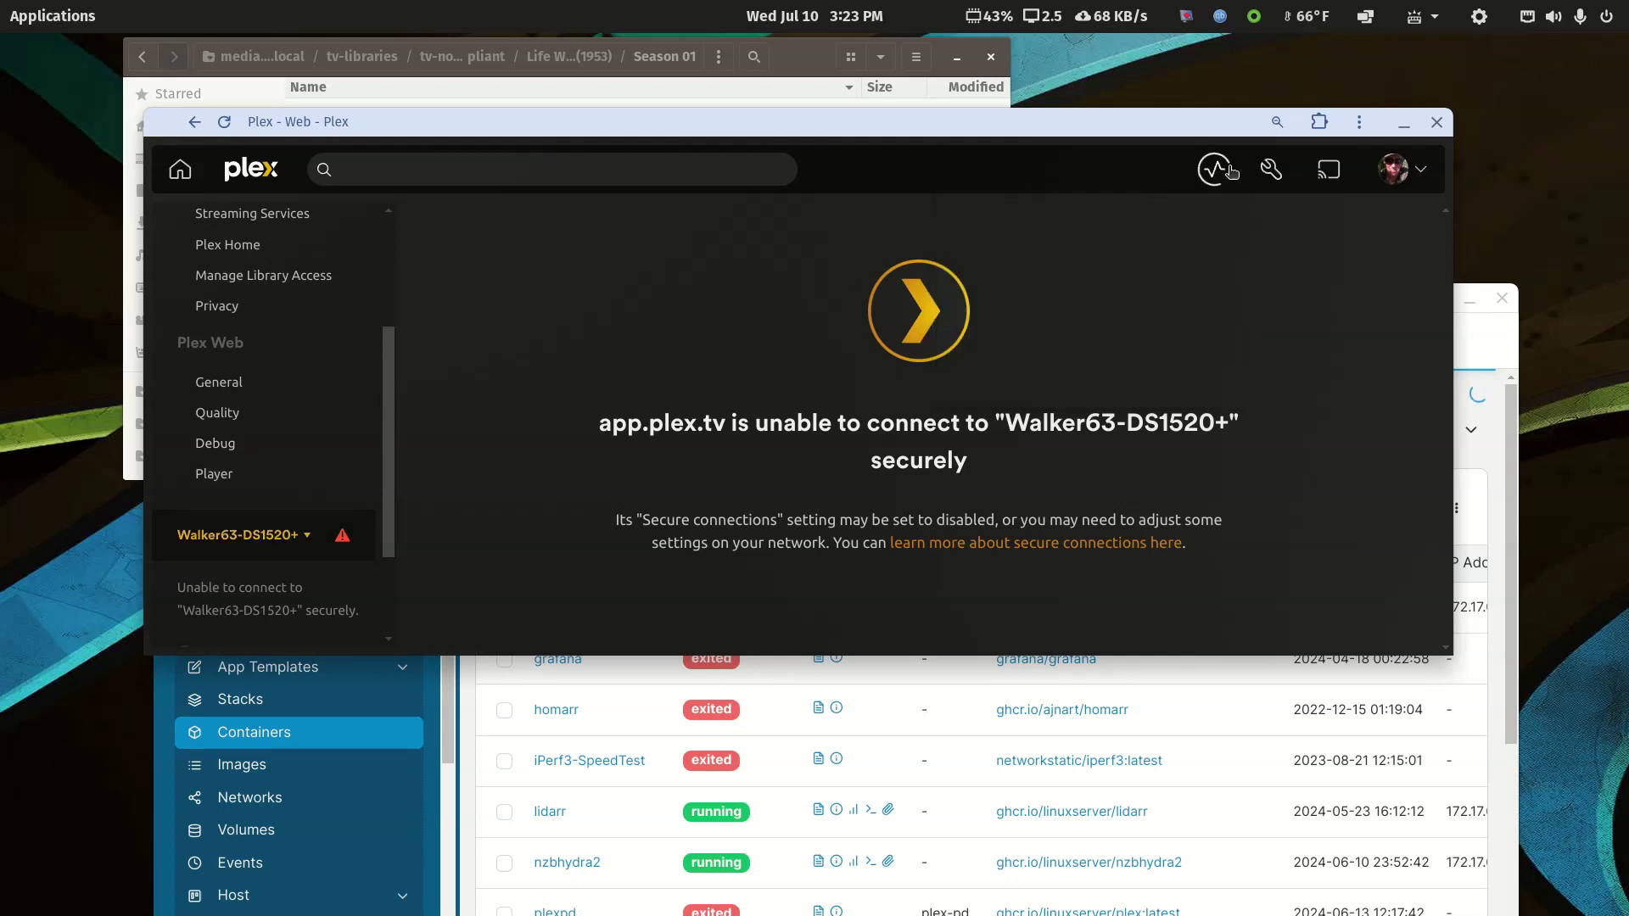
left_click(1518, 352)
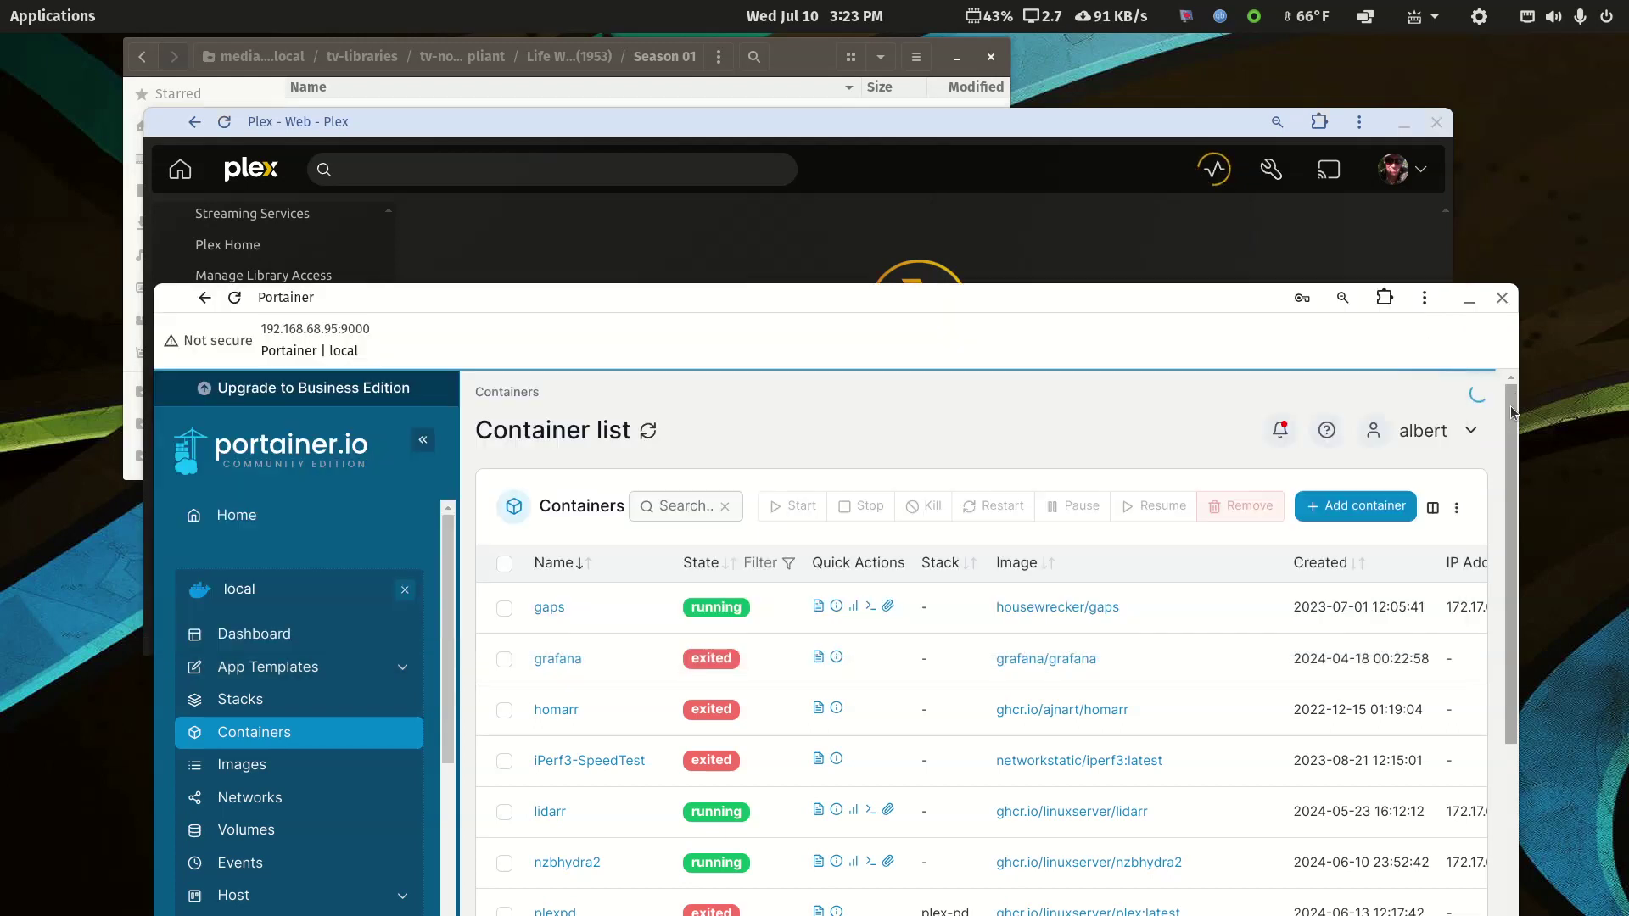
Move the Portainer window up, reload the container list to check plexpd's state, and close Portainer.
left_click_drag(1155, 287, 1186, 132)
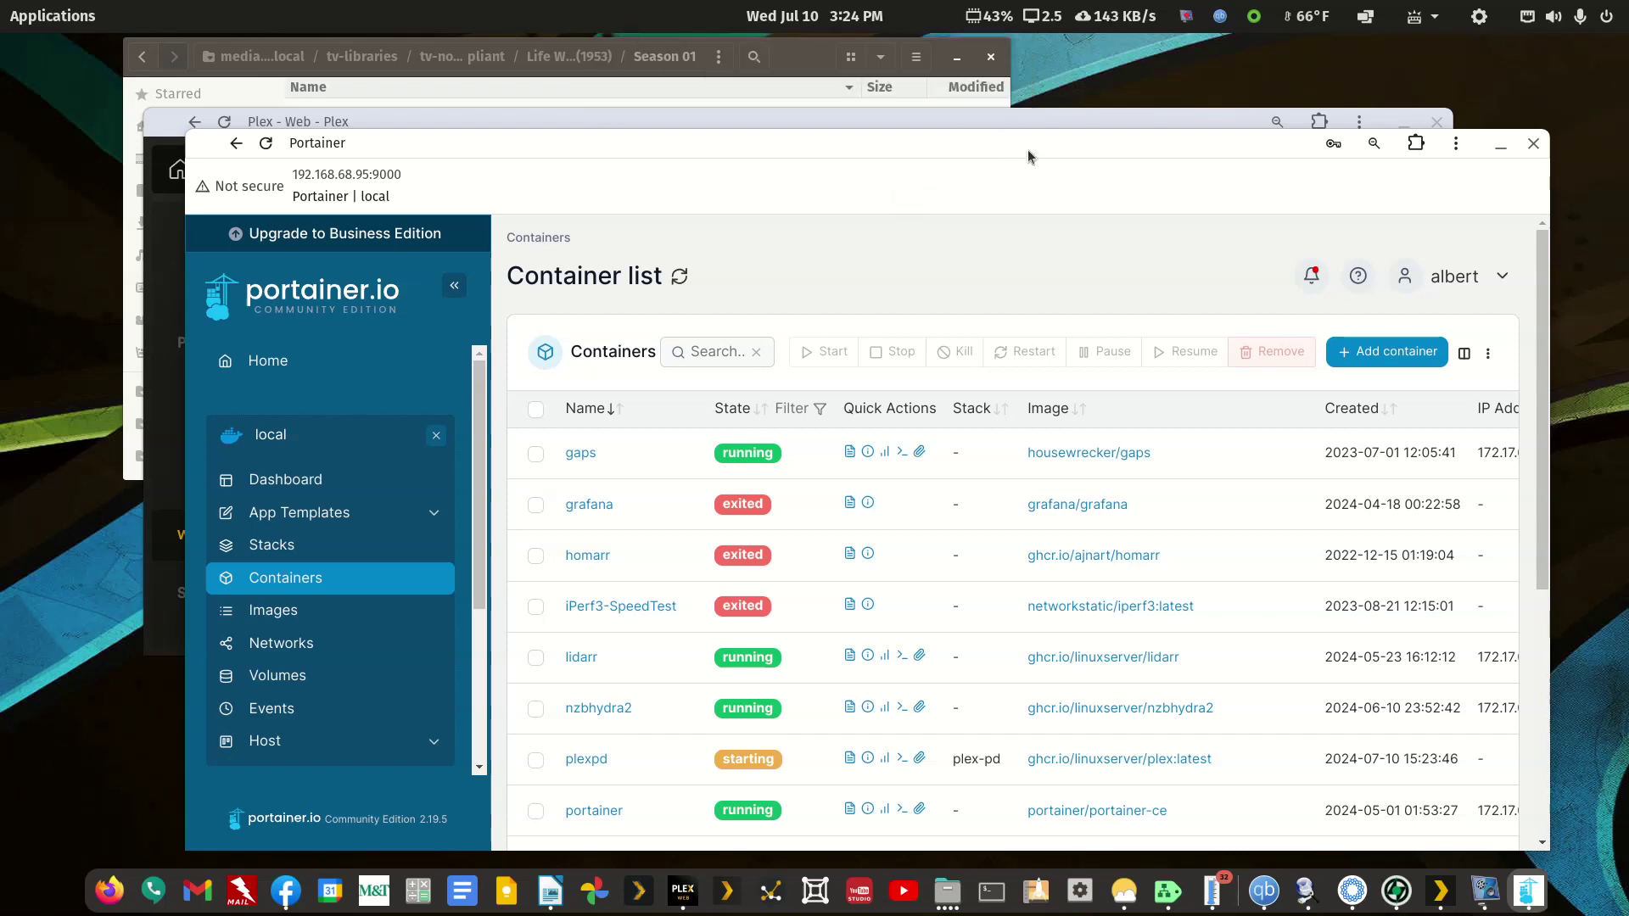
left_click(268, 146)
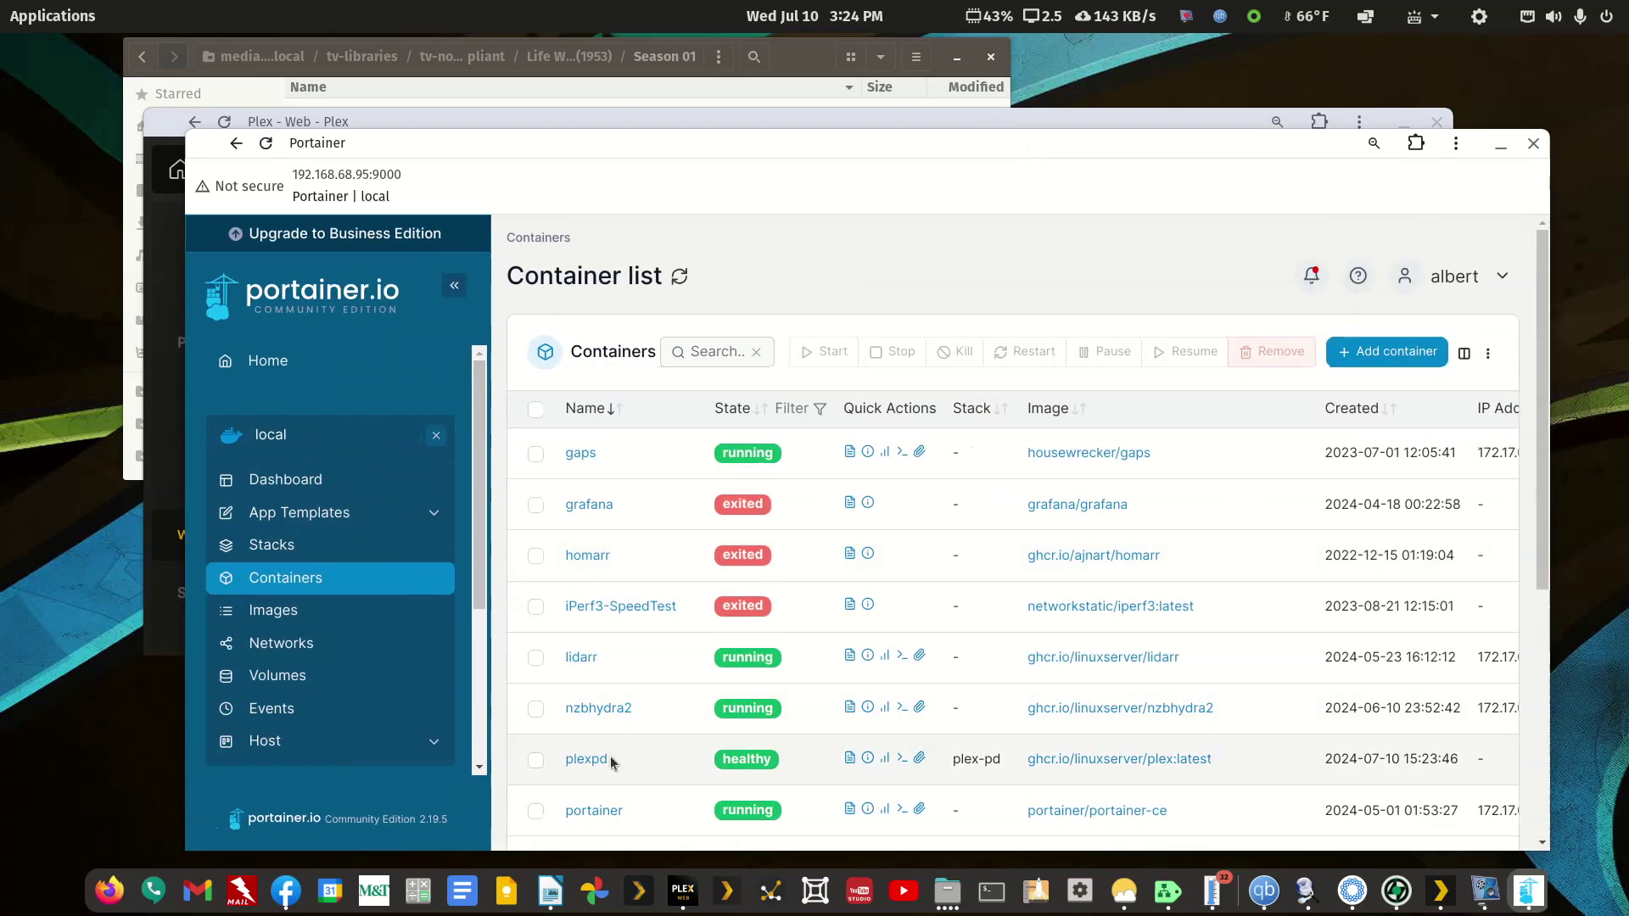
left_click(1533, 143)
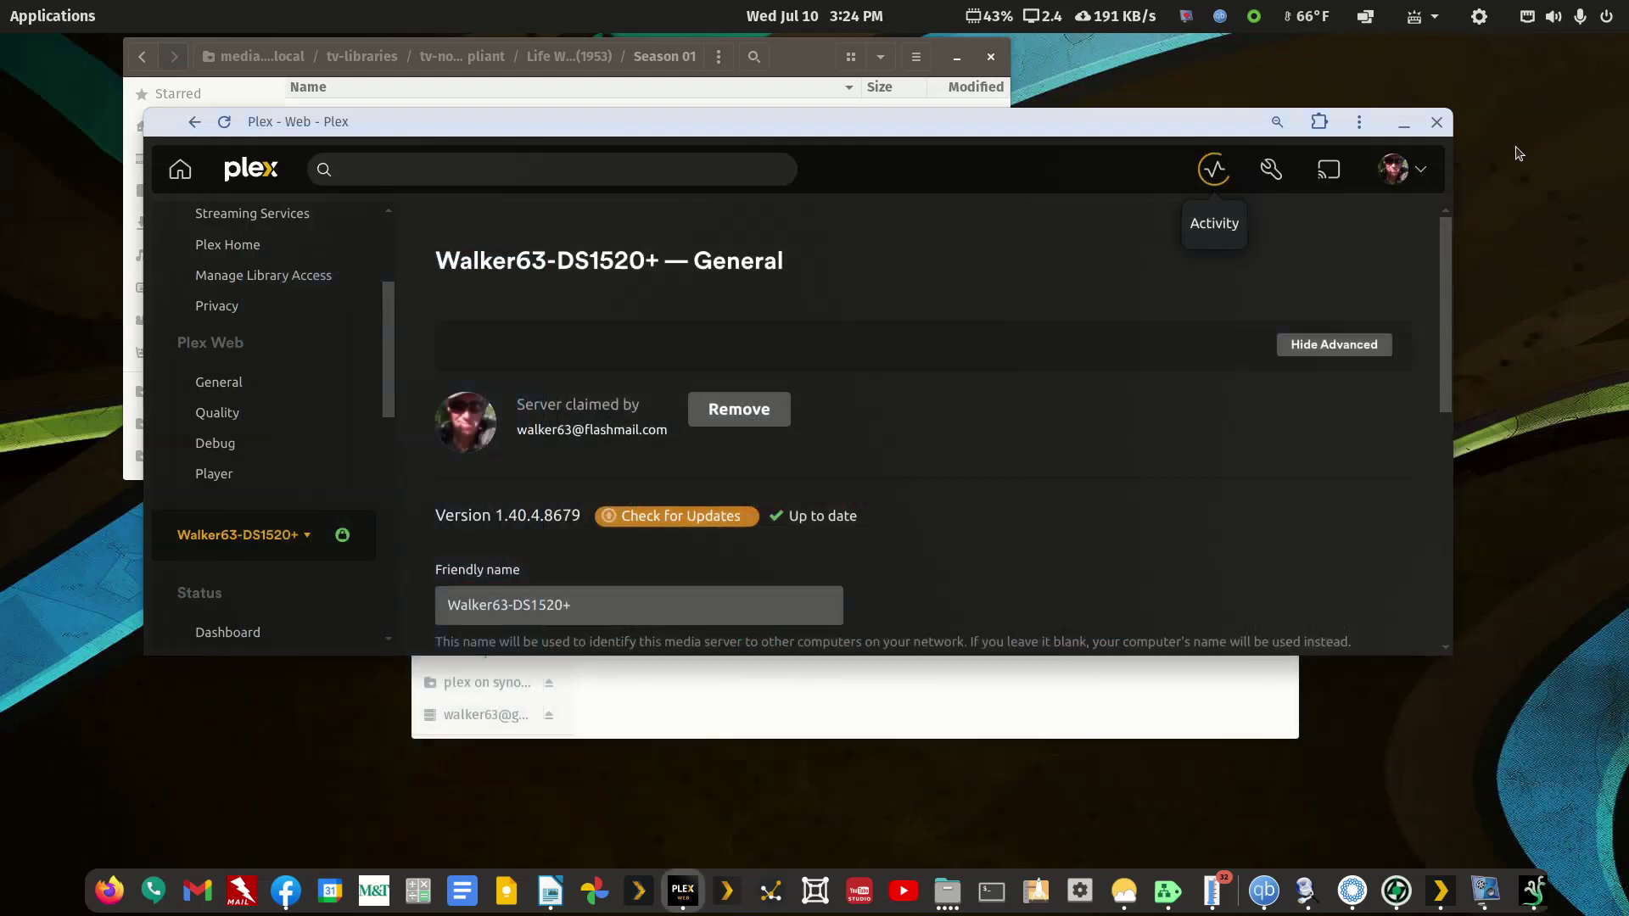
Maximize Plex, open the DS1520+ server's library management page, and check the activity status of the servers.
double_click(1134, 125)
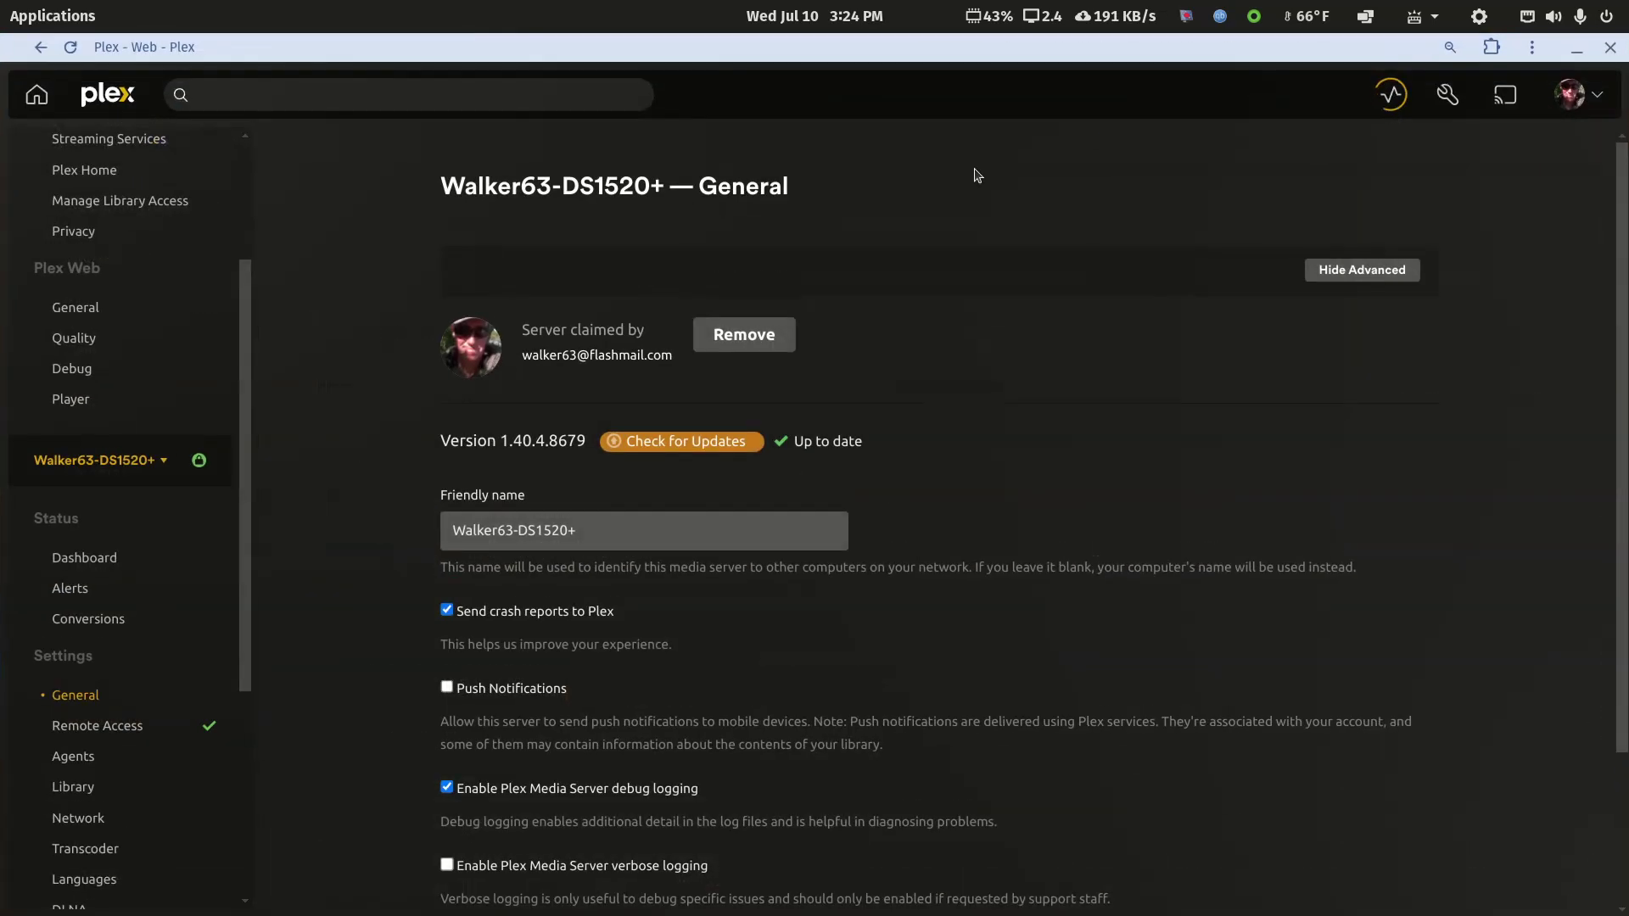
left_click(96, 469)
scroll(96, 815, "down", 3)
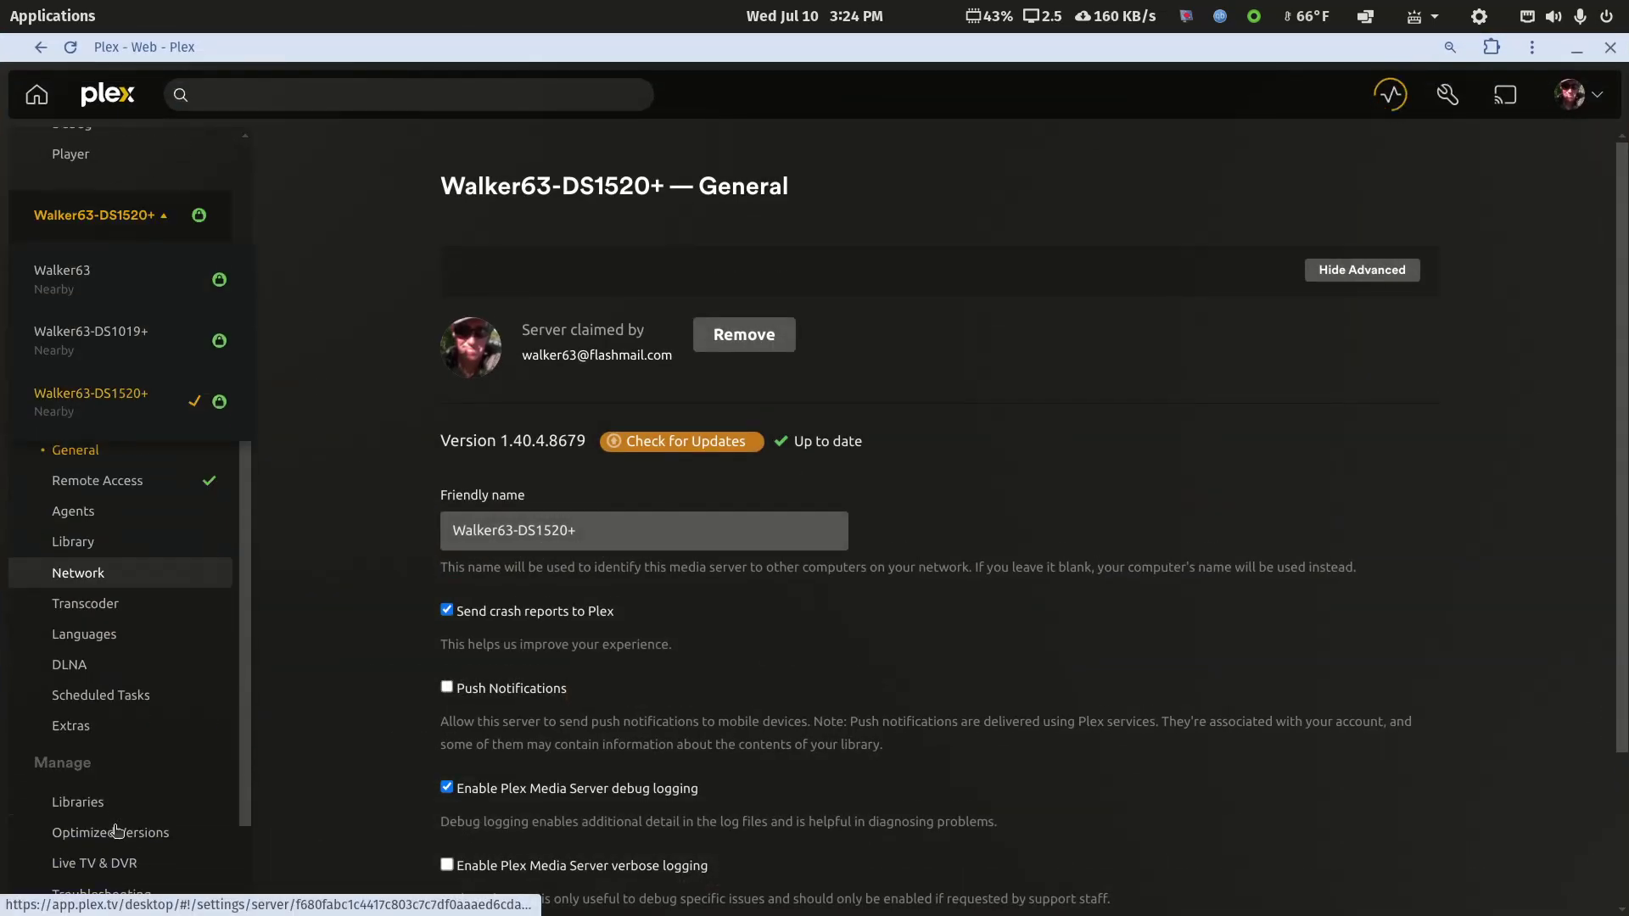
left_click(93, 806)
left_click(1391, 96)
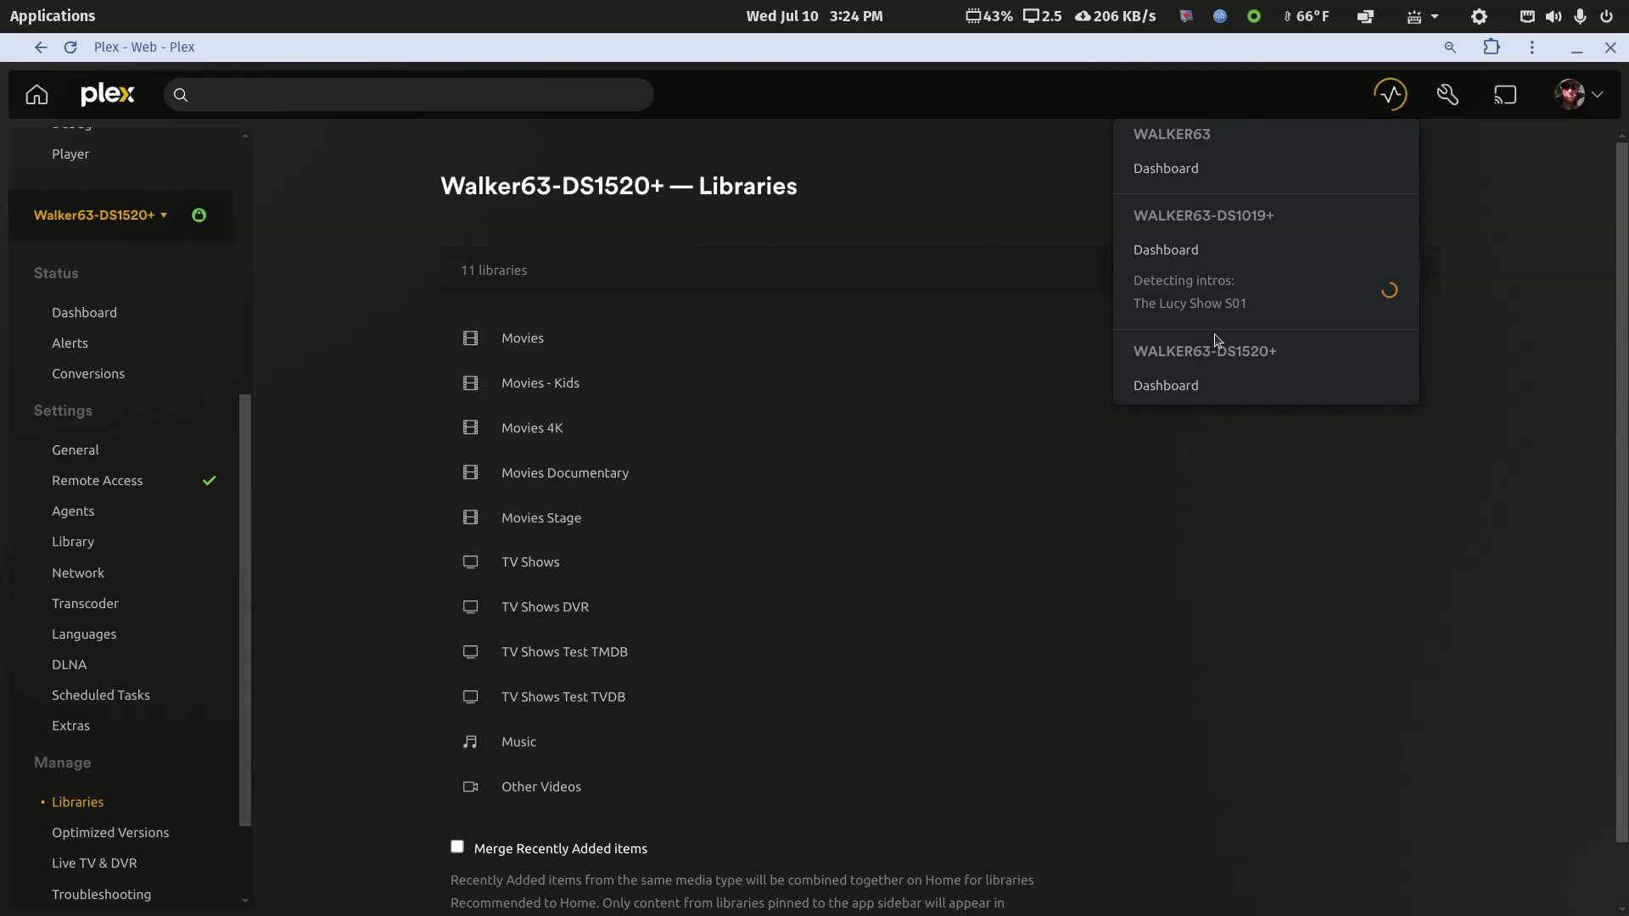
left_click(1331, 105)
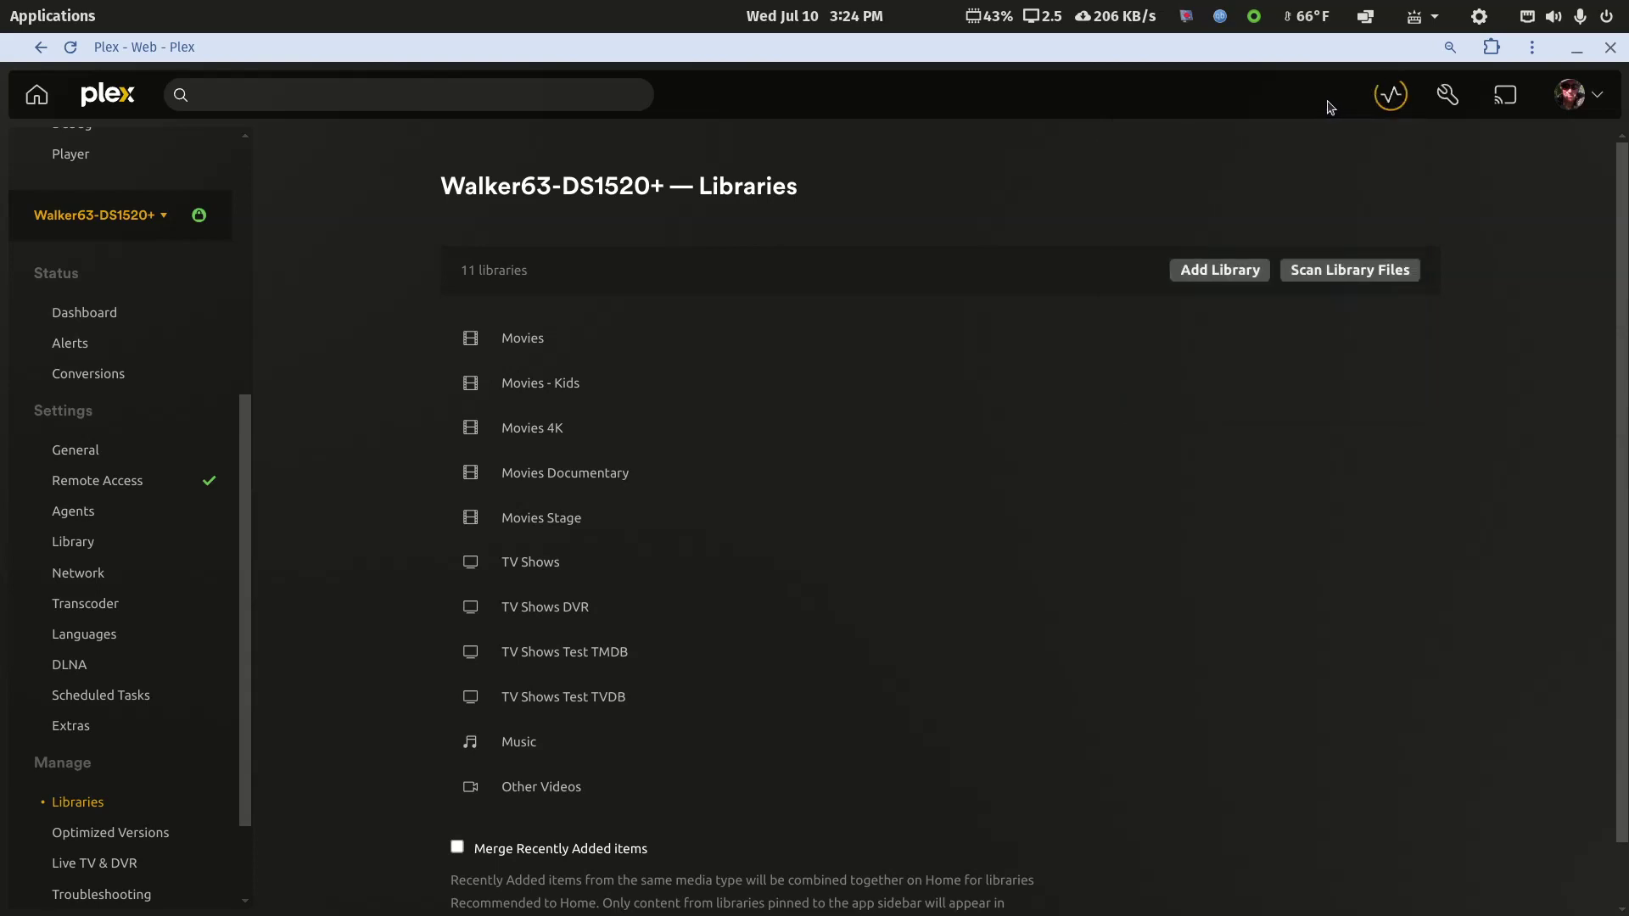
Open Life With Elizabeth in the DS1520+ server's TV Shows Test TMDB library and look through its page.
left_click(581, 661)
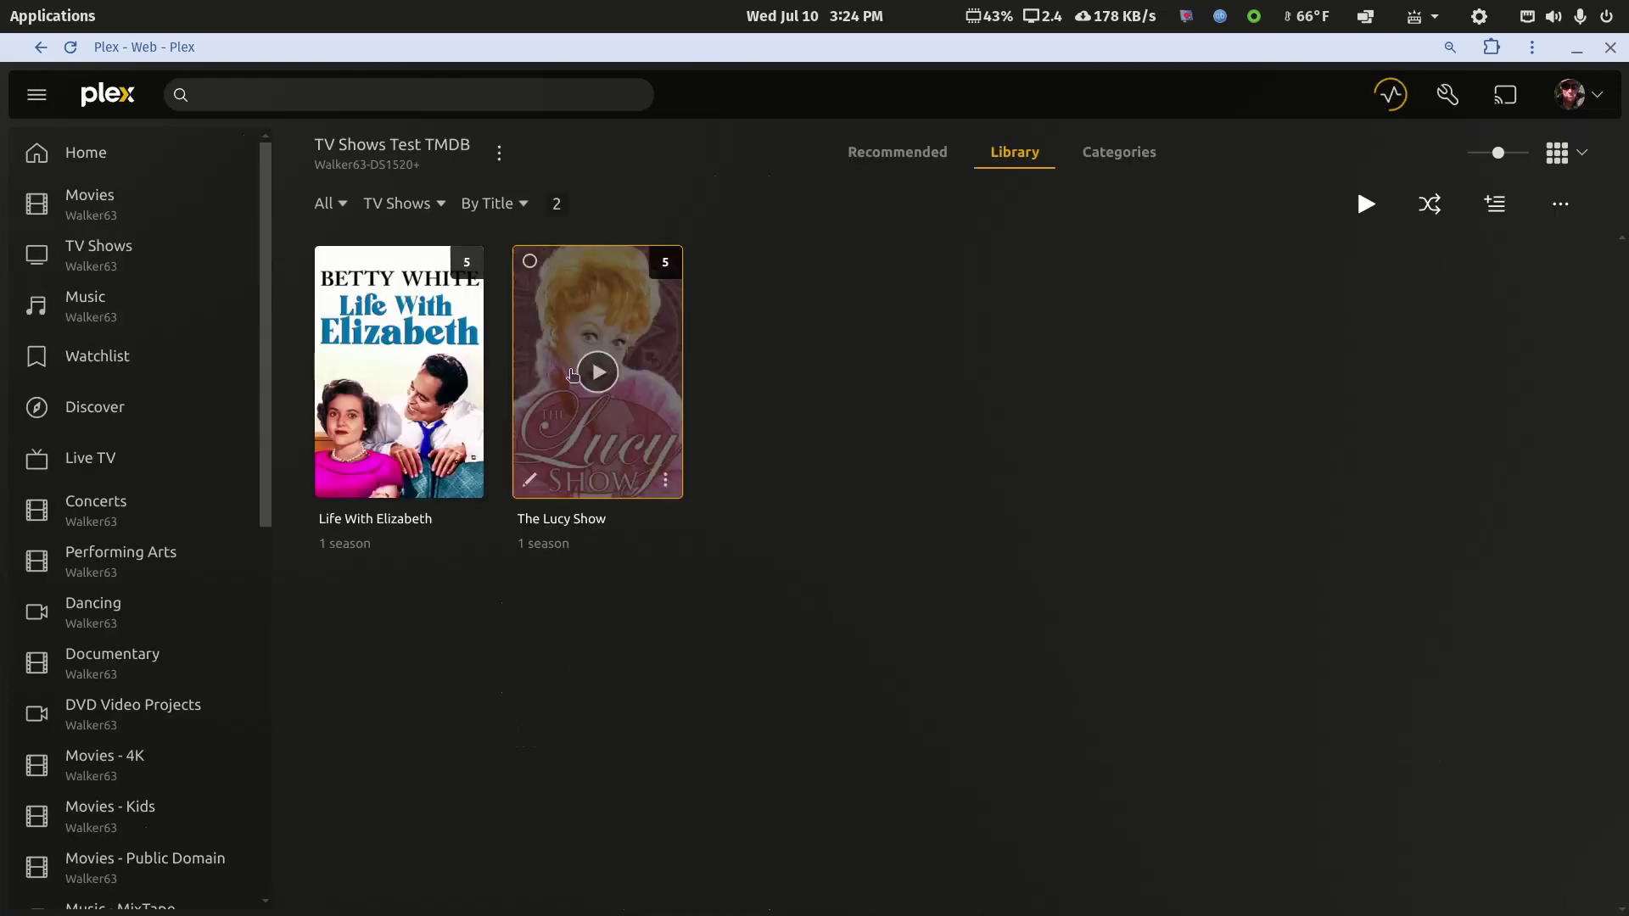
left_click(400, 376)
scroll(679, 552, "down", 10)
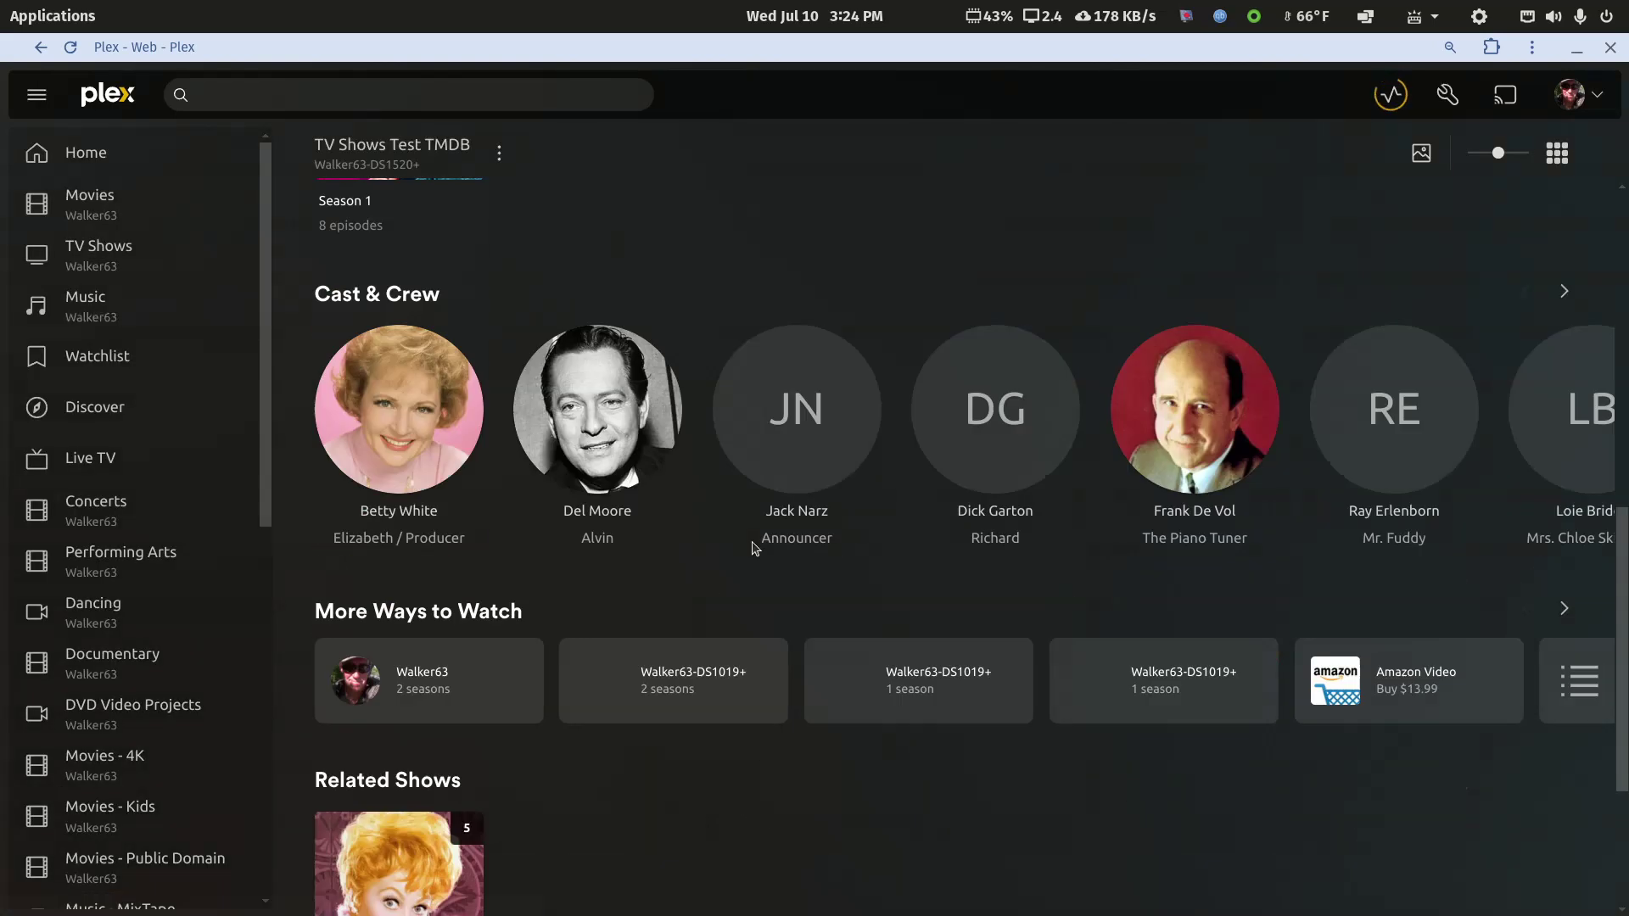
scroll(607, 563, "down", 1)
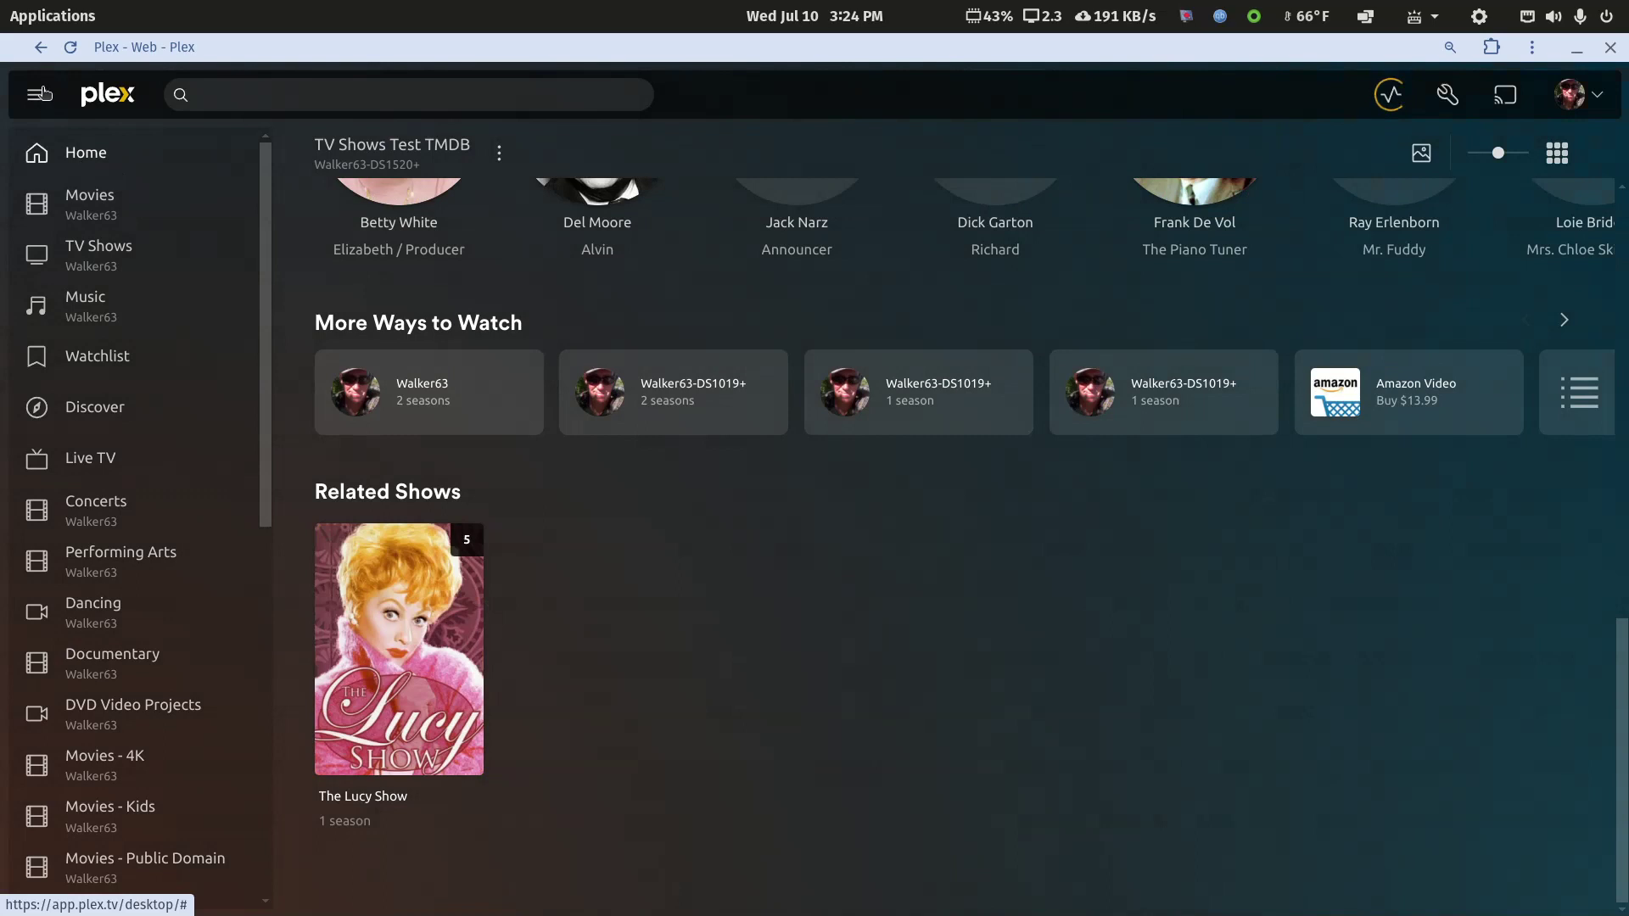
Go back to the TV Shows Test TMDB library and open Season 1 of Life With Elizabeth.
left_click(392, 145)
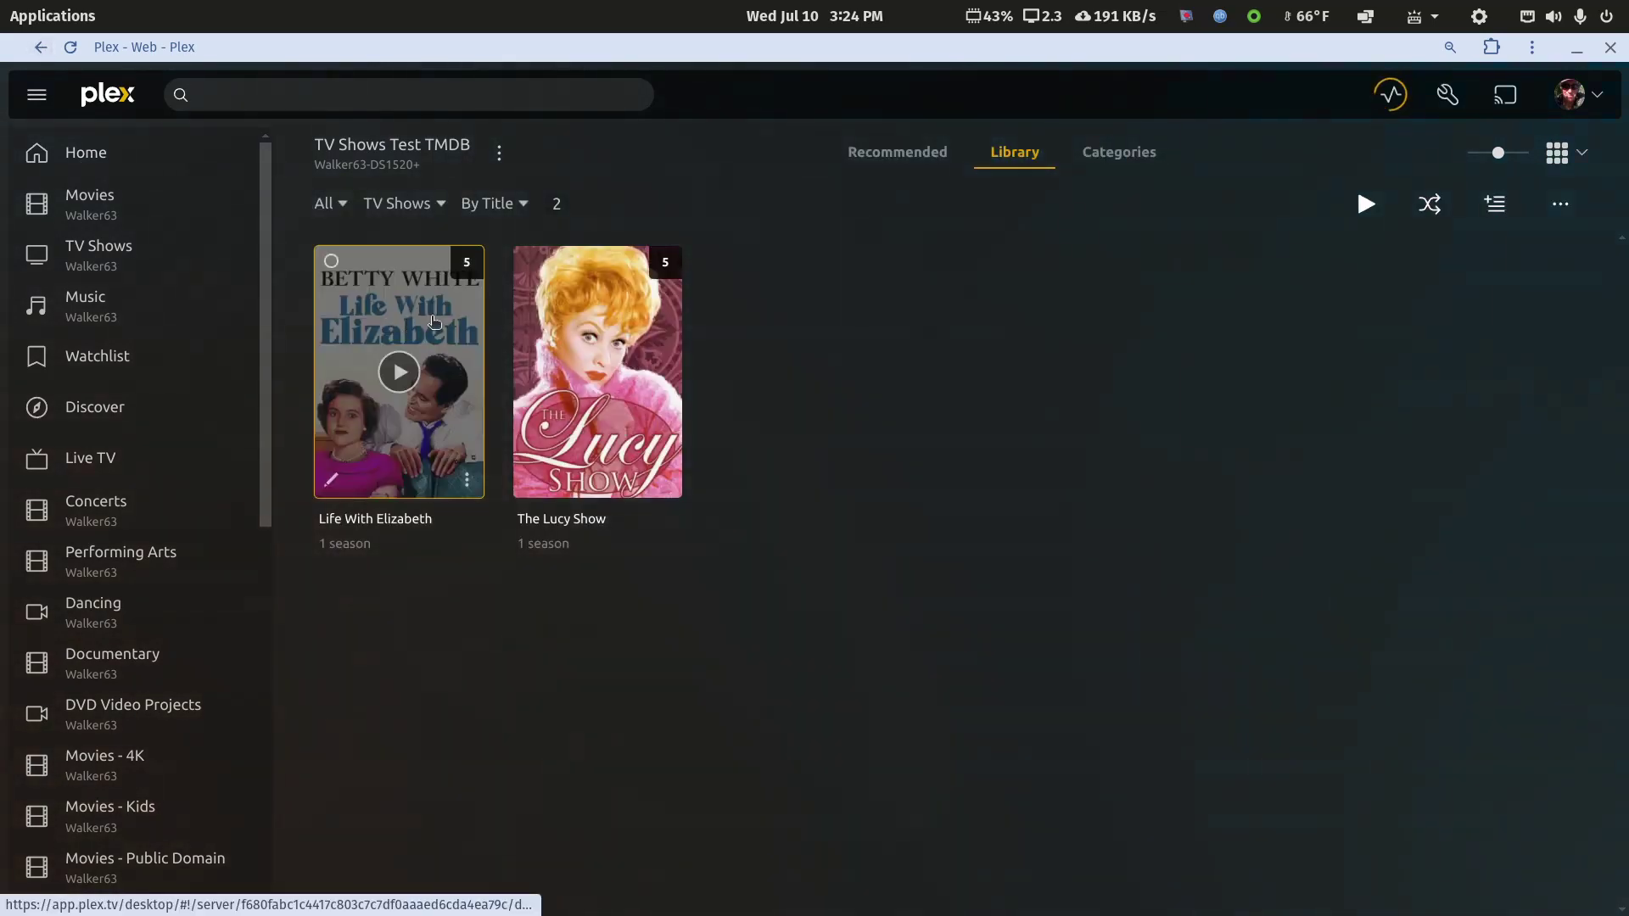
left_click(400, 326)
scroll(528, 637, "up", 7)
left_click(481, 391)
scroll(590, 508, "down", 5)
scroll(591, 508, "up", 8)
Scan the TV Shows Test TMDB library files, then look over Season 1's episodes and check the servers' activity.
left_click(501, 154)
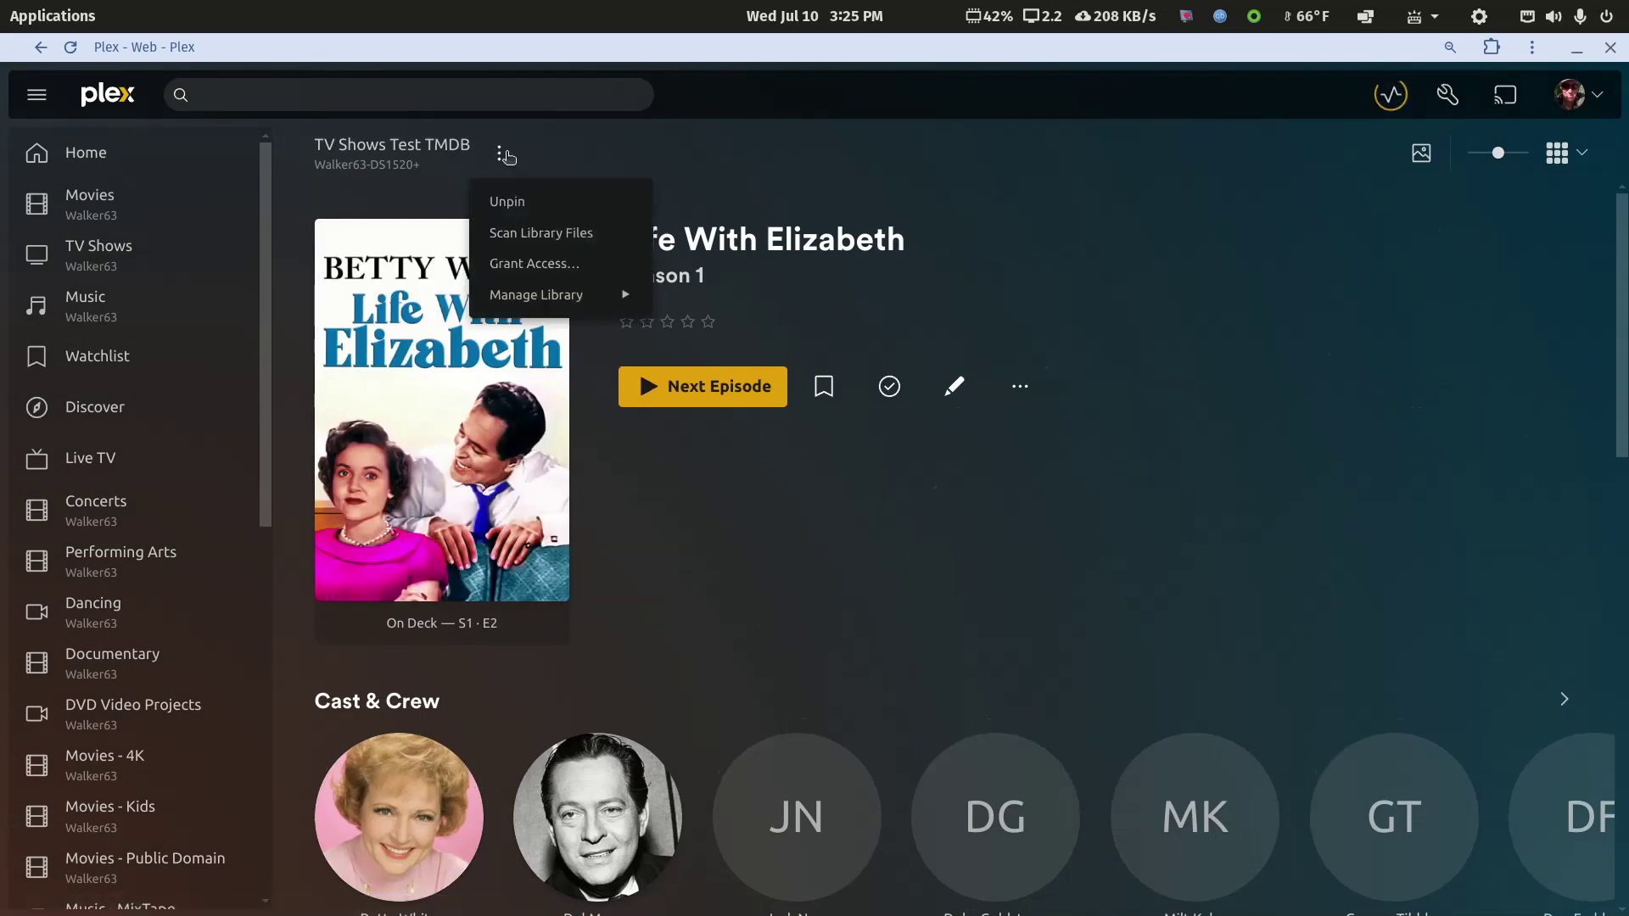
left_click(532, 230)
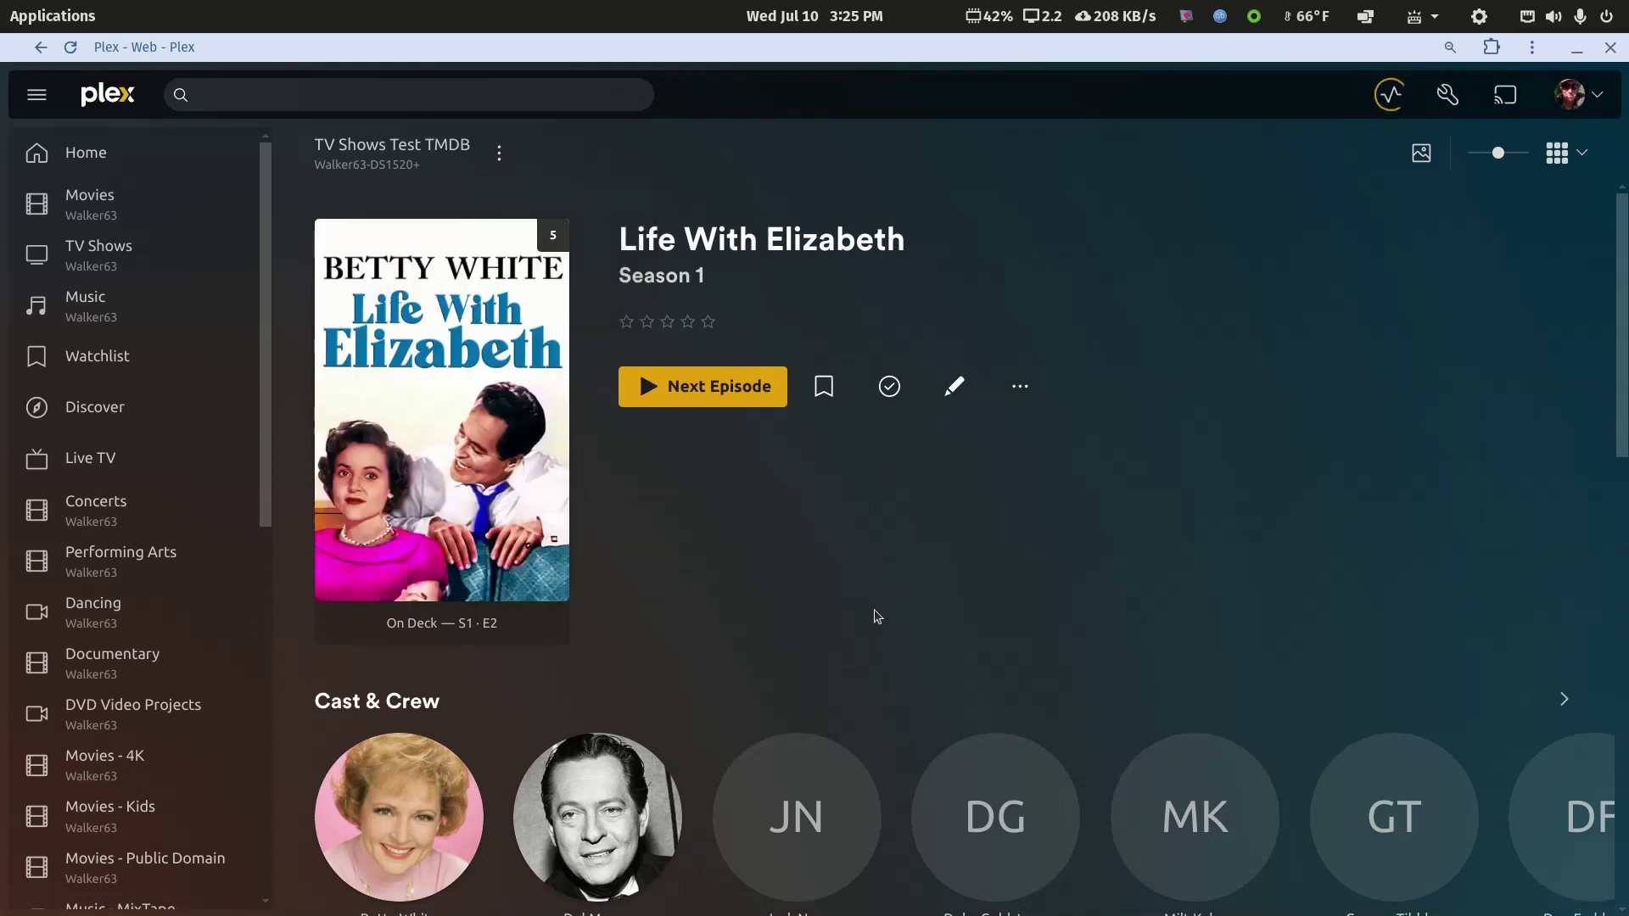
scroll(1007, 526, "down", 5)
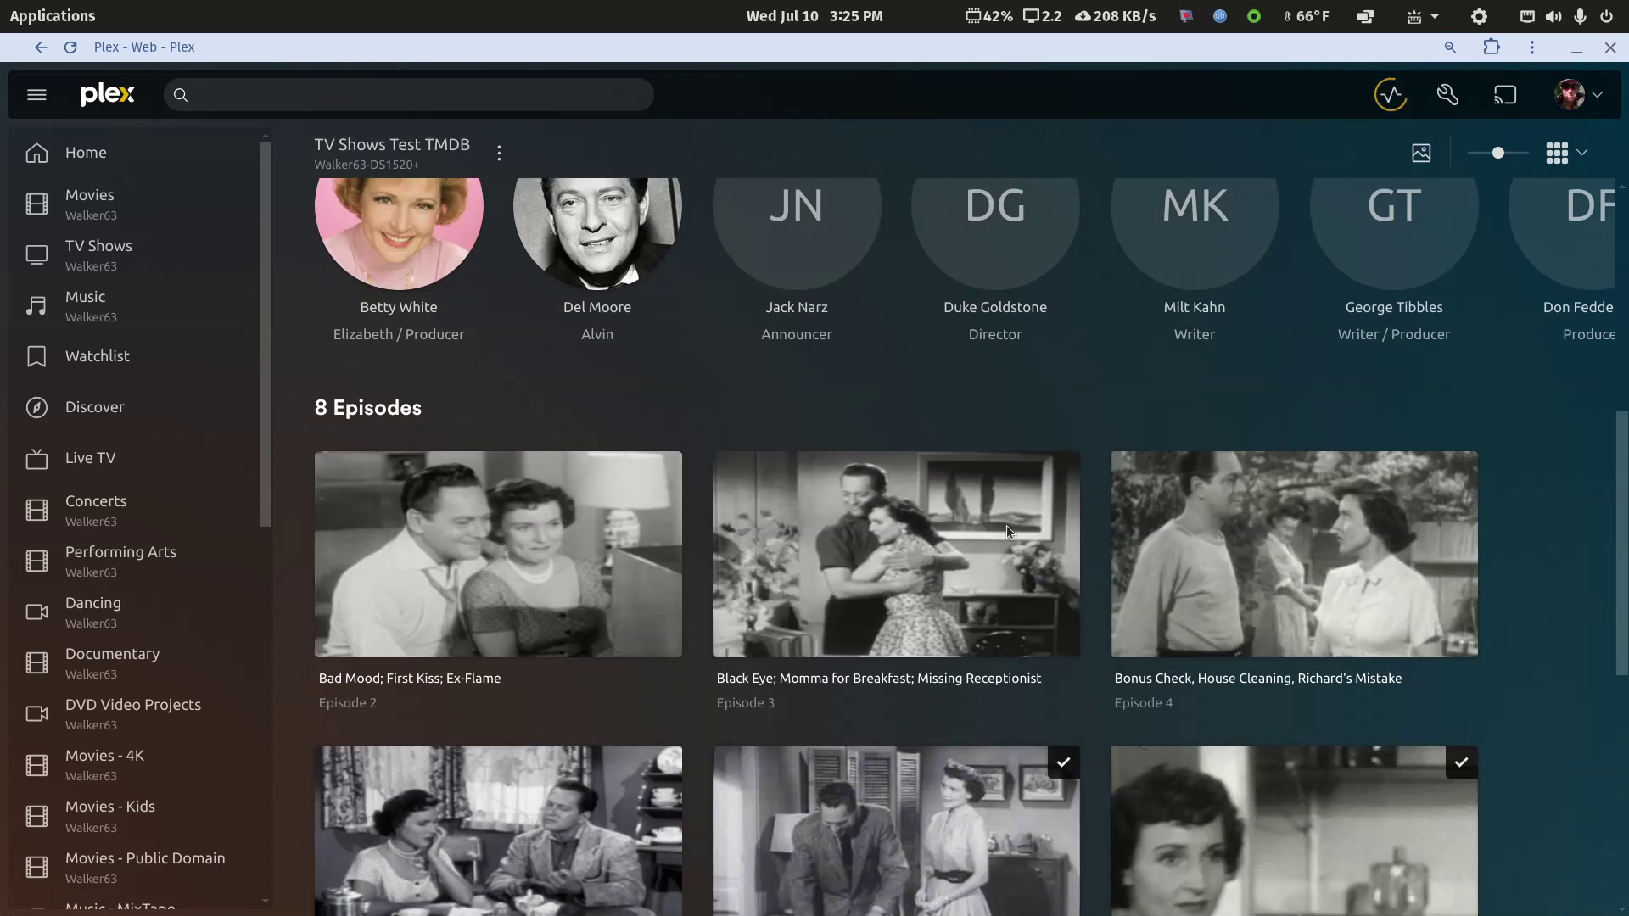
left_click(1385, 96)
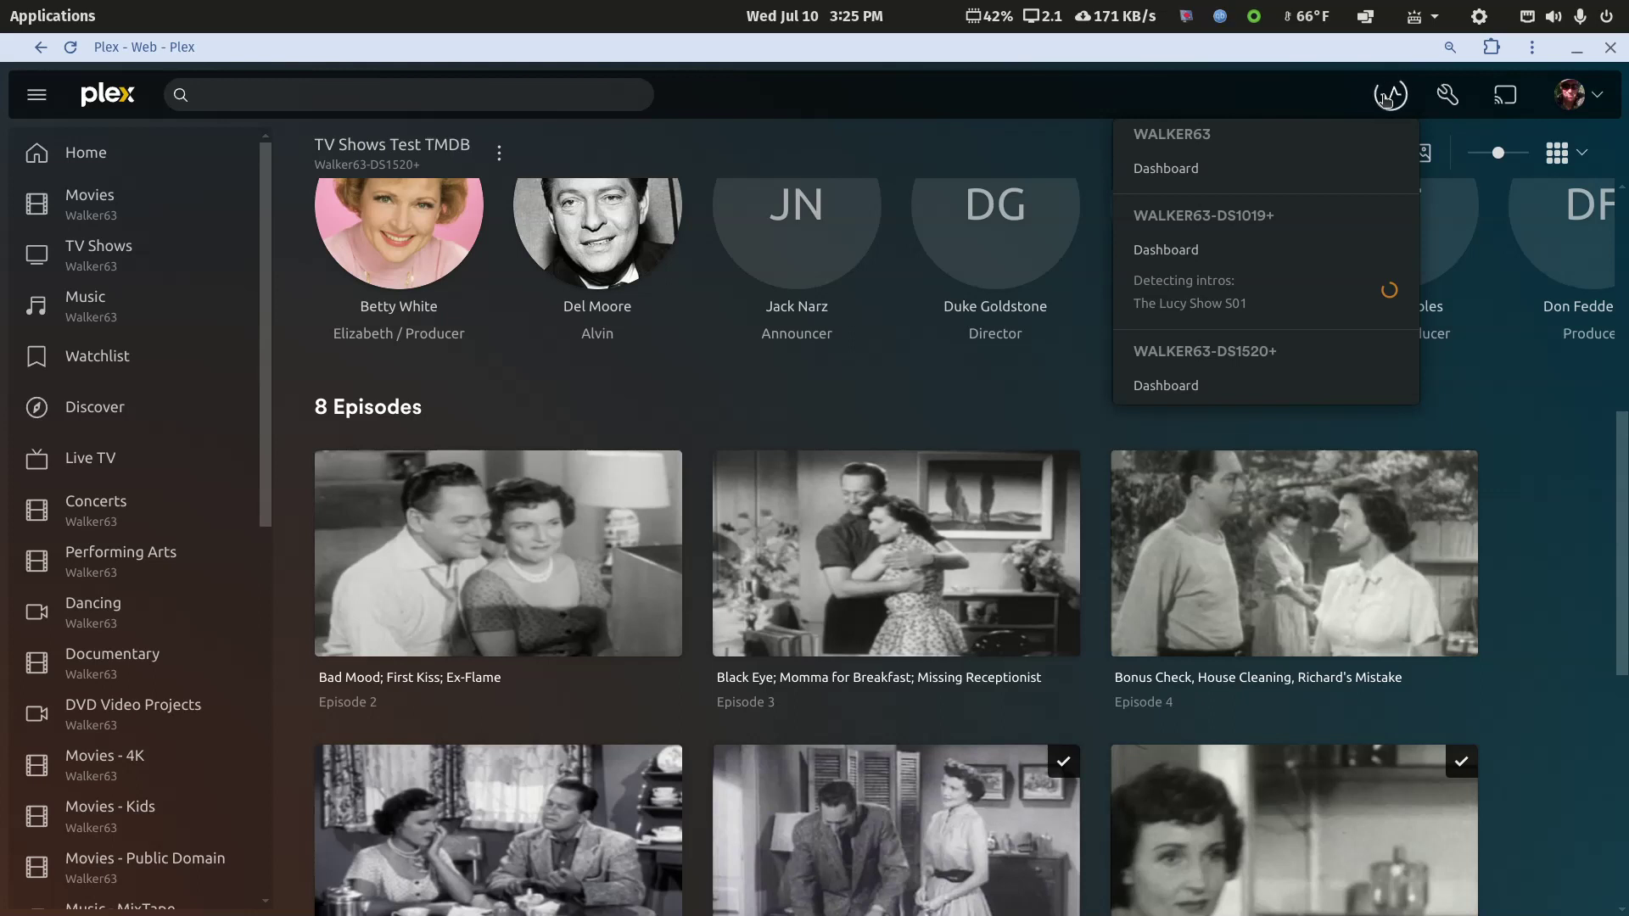
left_click(1386, 96)
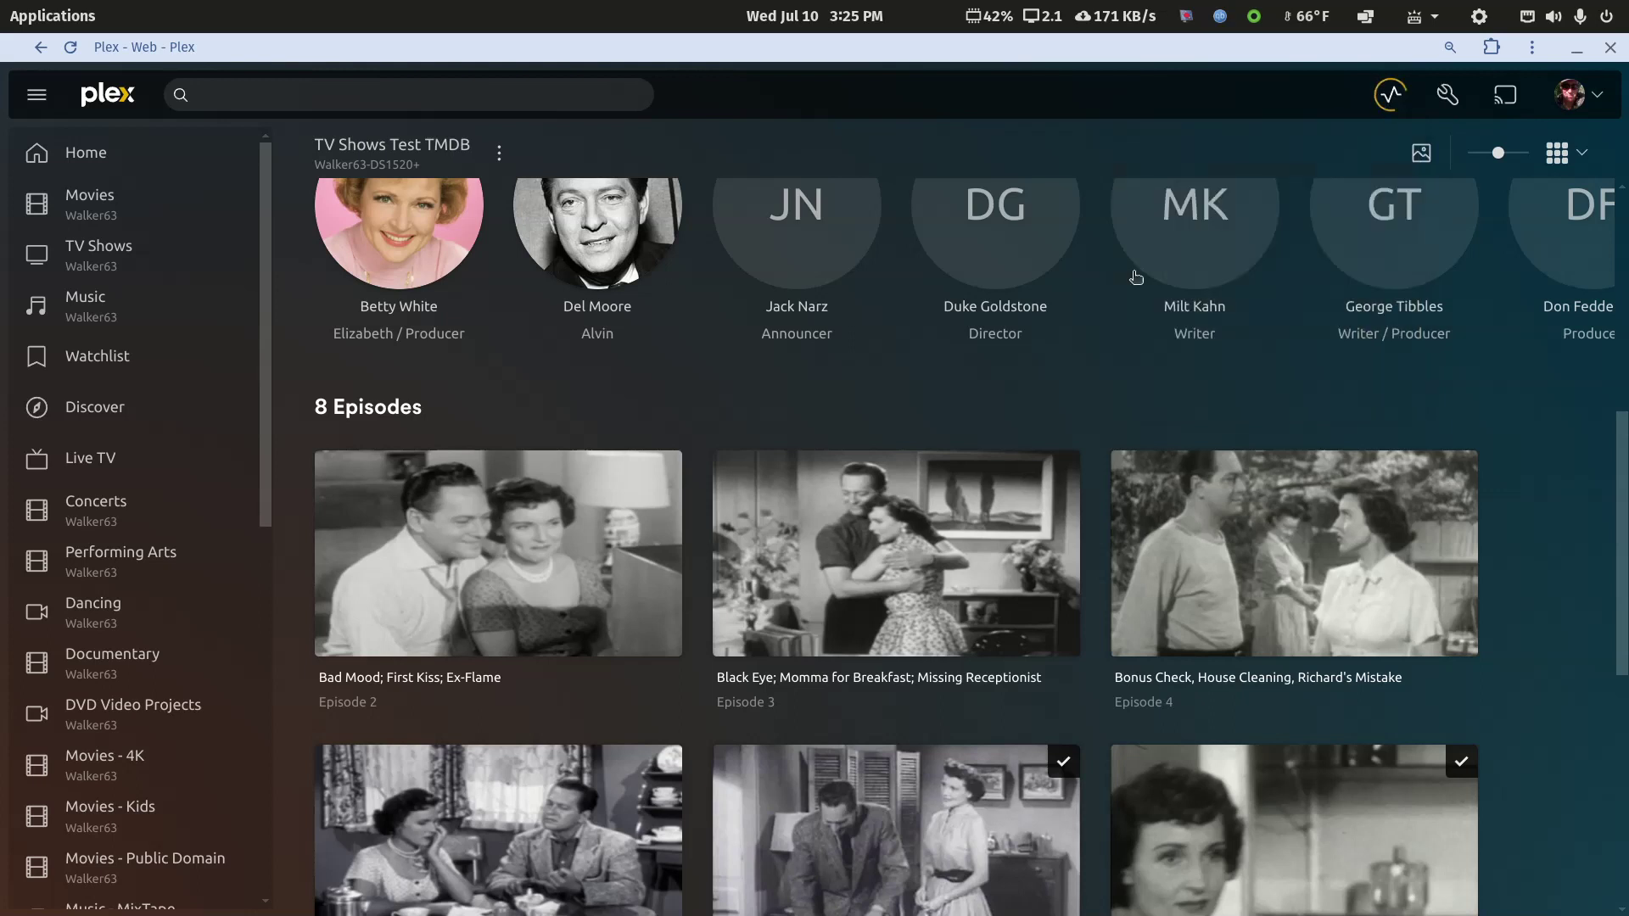
Return to the Life With Elizabeth show page, refresh the show's metadata, and check the servers' activity.
scroll(759, 472, "up", 6)
left_click(850, 248)
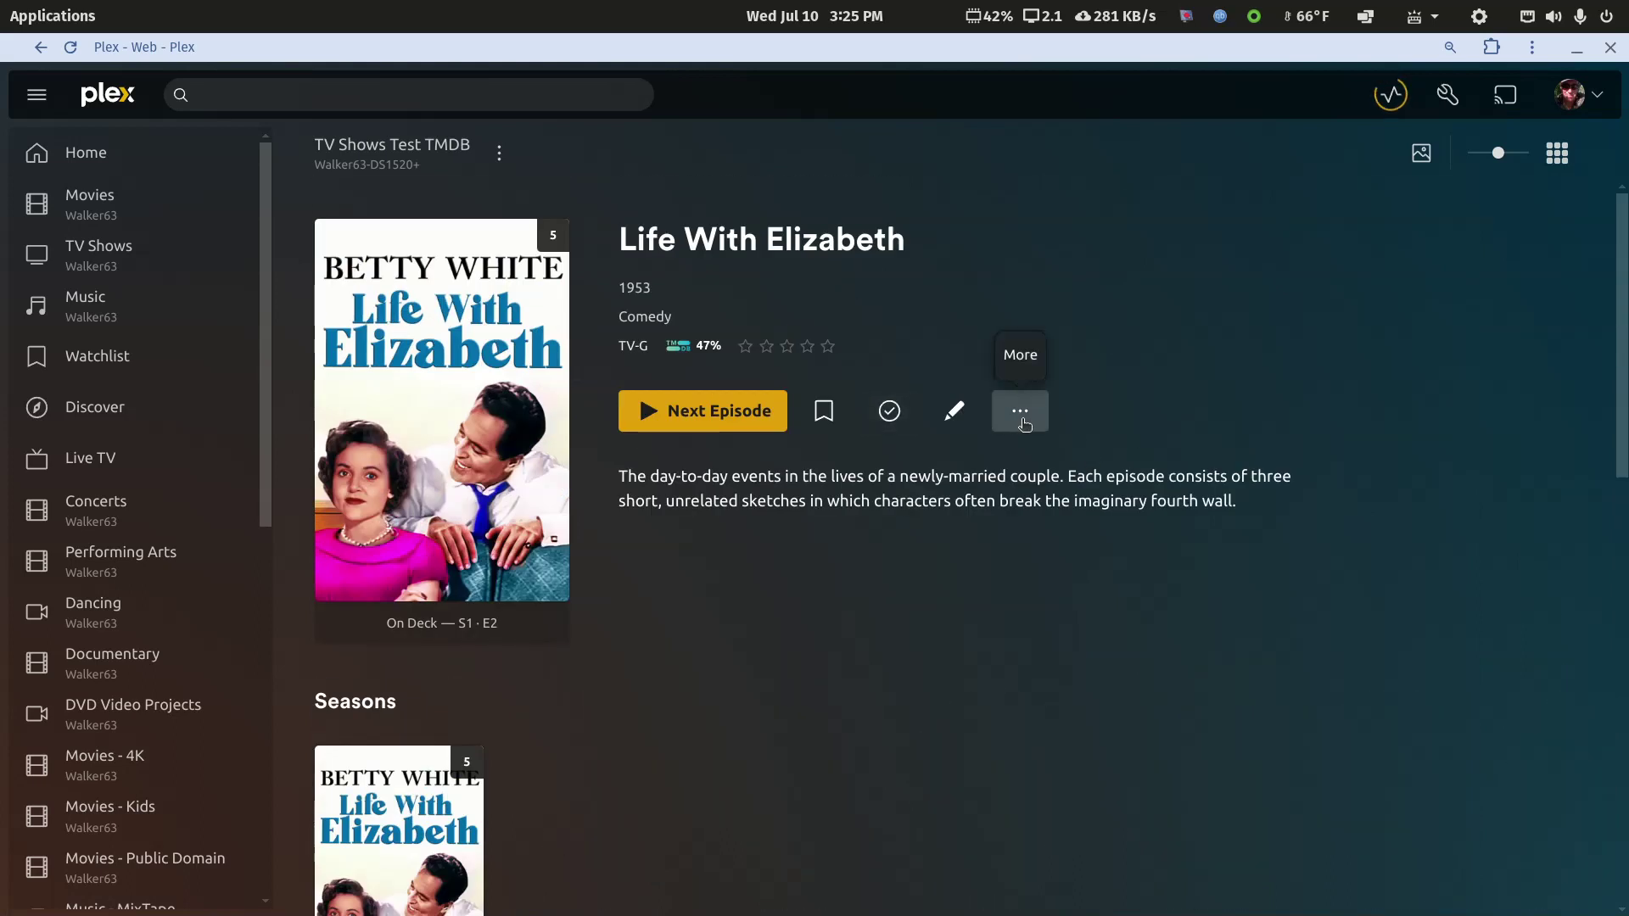
left_click(1020, 411)
left_click(1071, 682)
left_click(1392, 96)
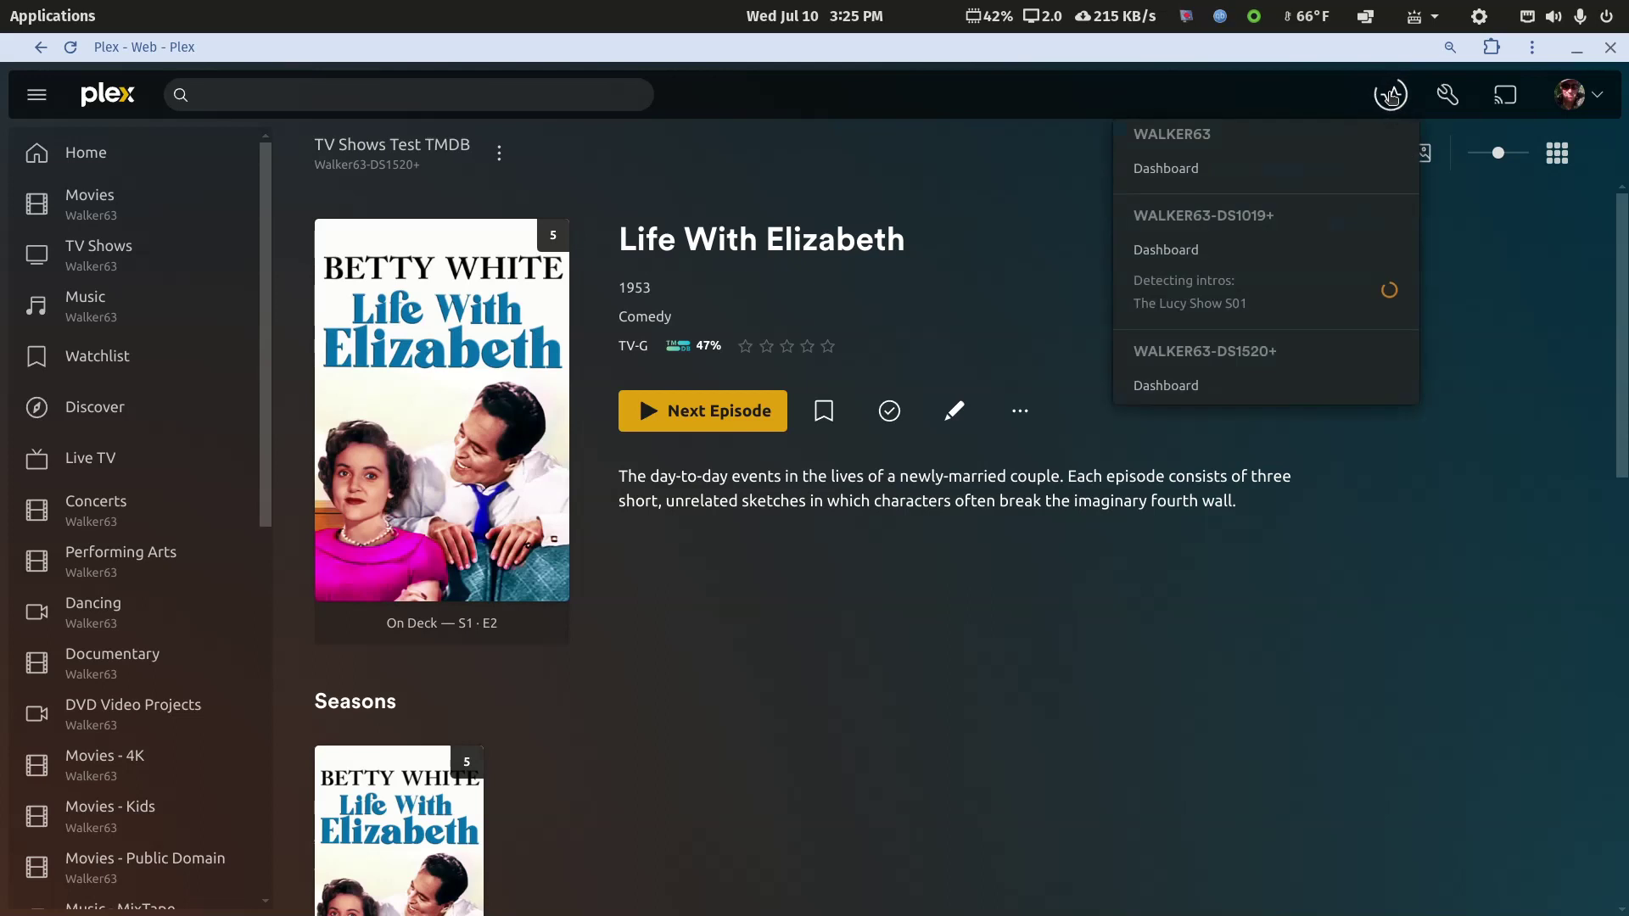
left_click(981, 163)
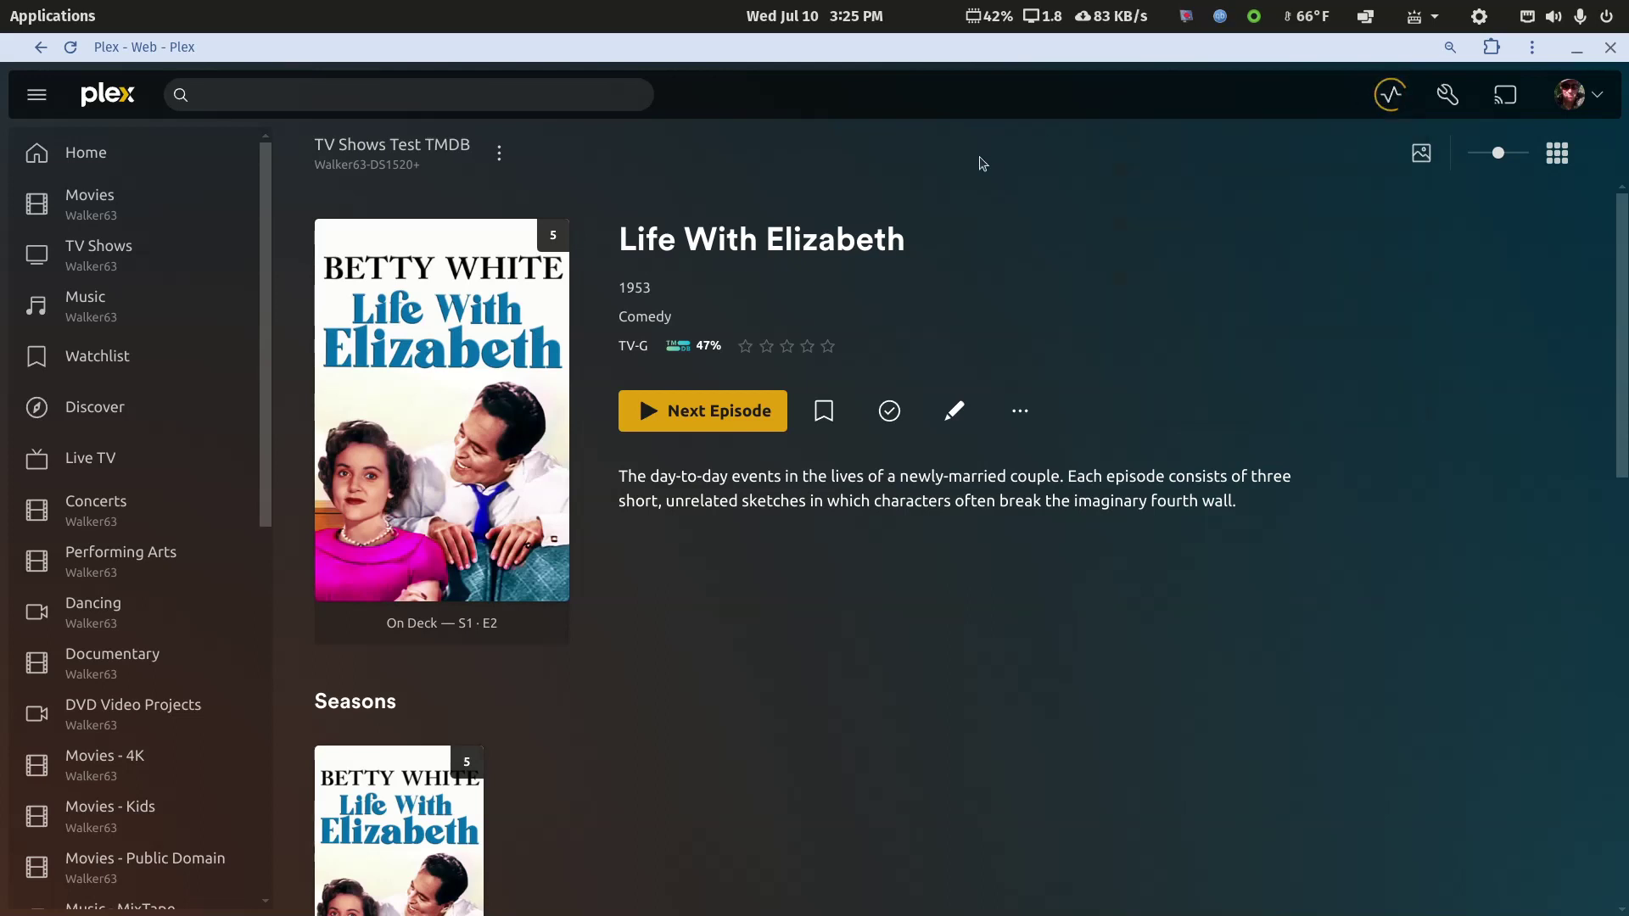
Open Season 1 of Life With Elizabeth, examine its episode list, check the servers' activity, and look through the season's additional options.
scroll(861, 531, "down", 5)
left_click(465, 402)
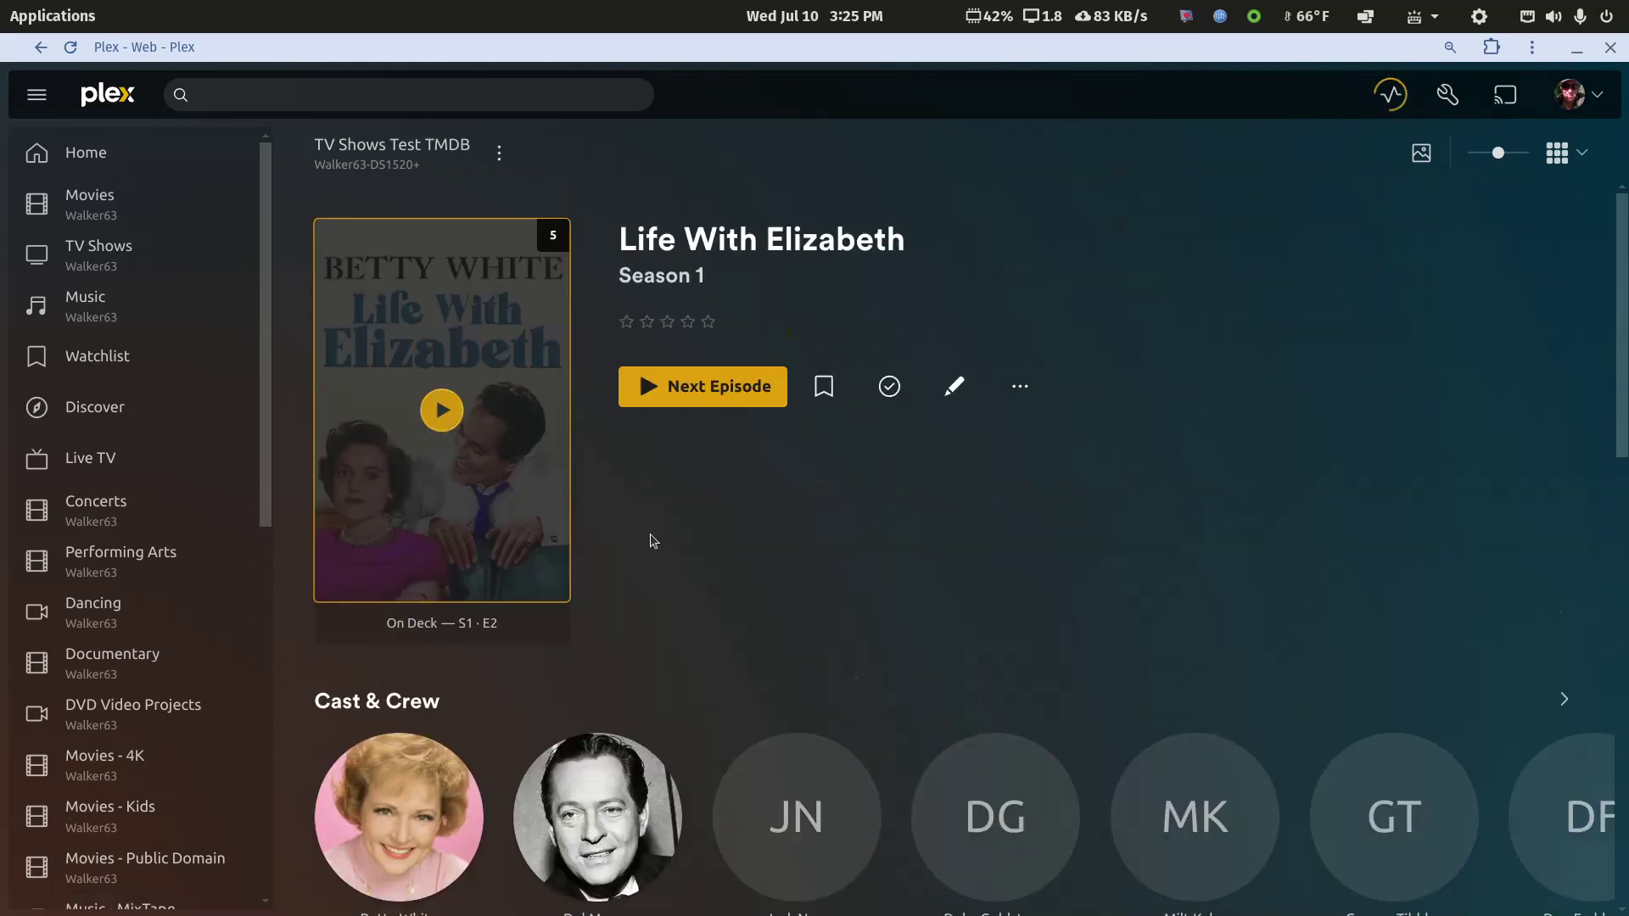
scroll(662, 545, "down", 8)
scroll(665, 547, "down", 2)
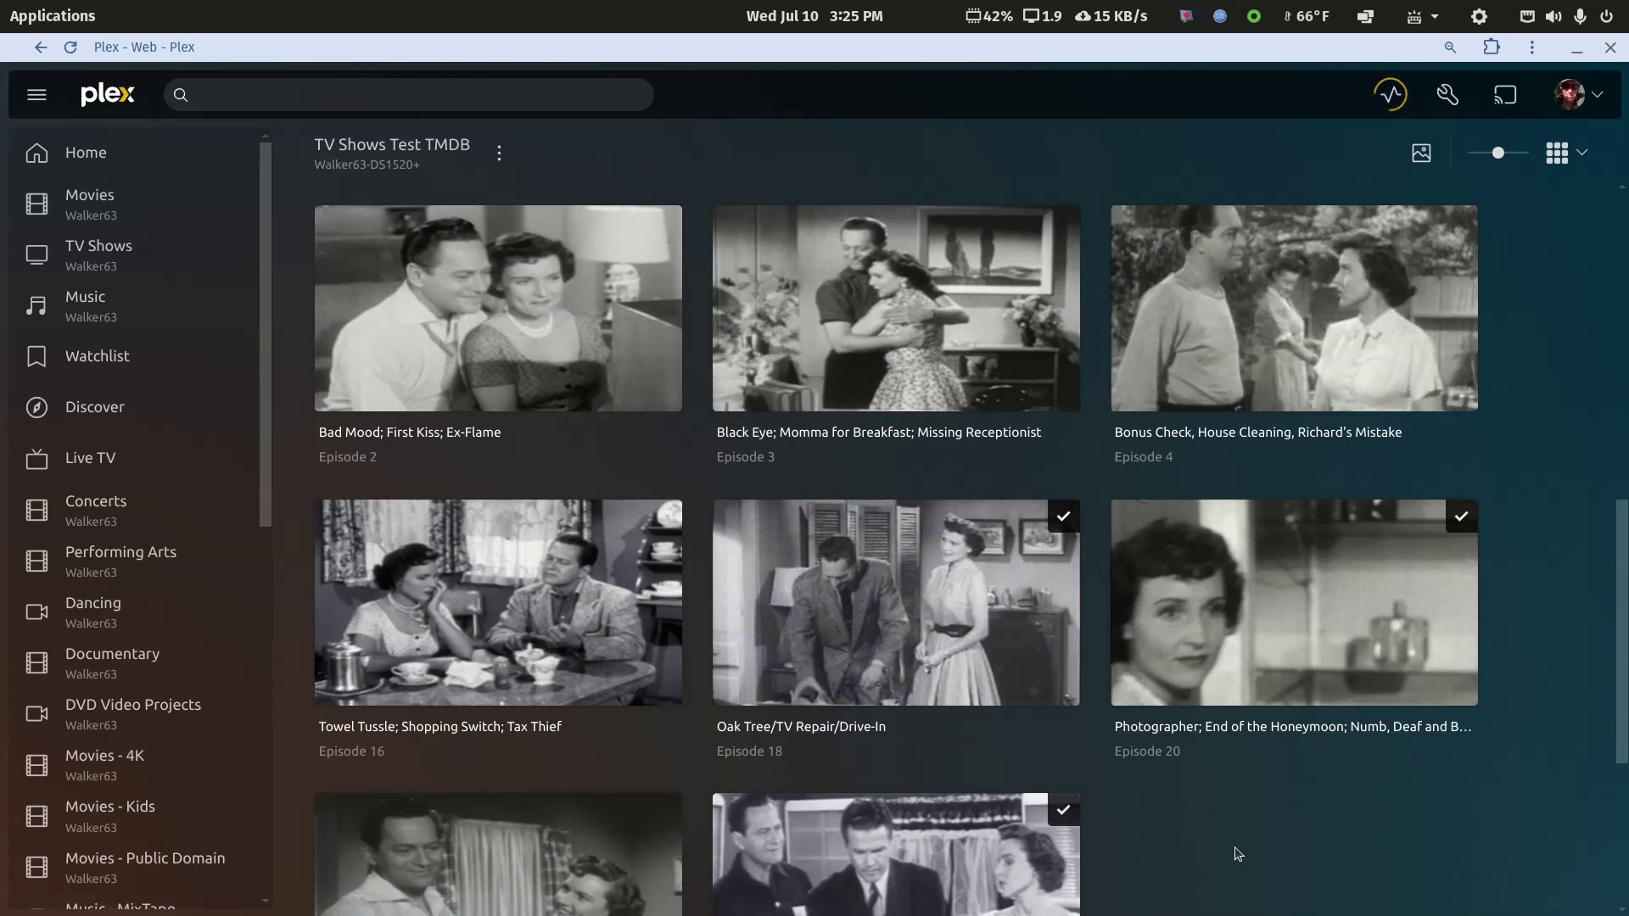
left_click(1391, 95)
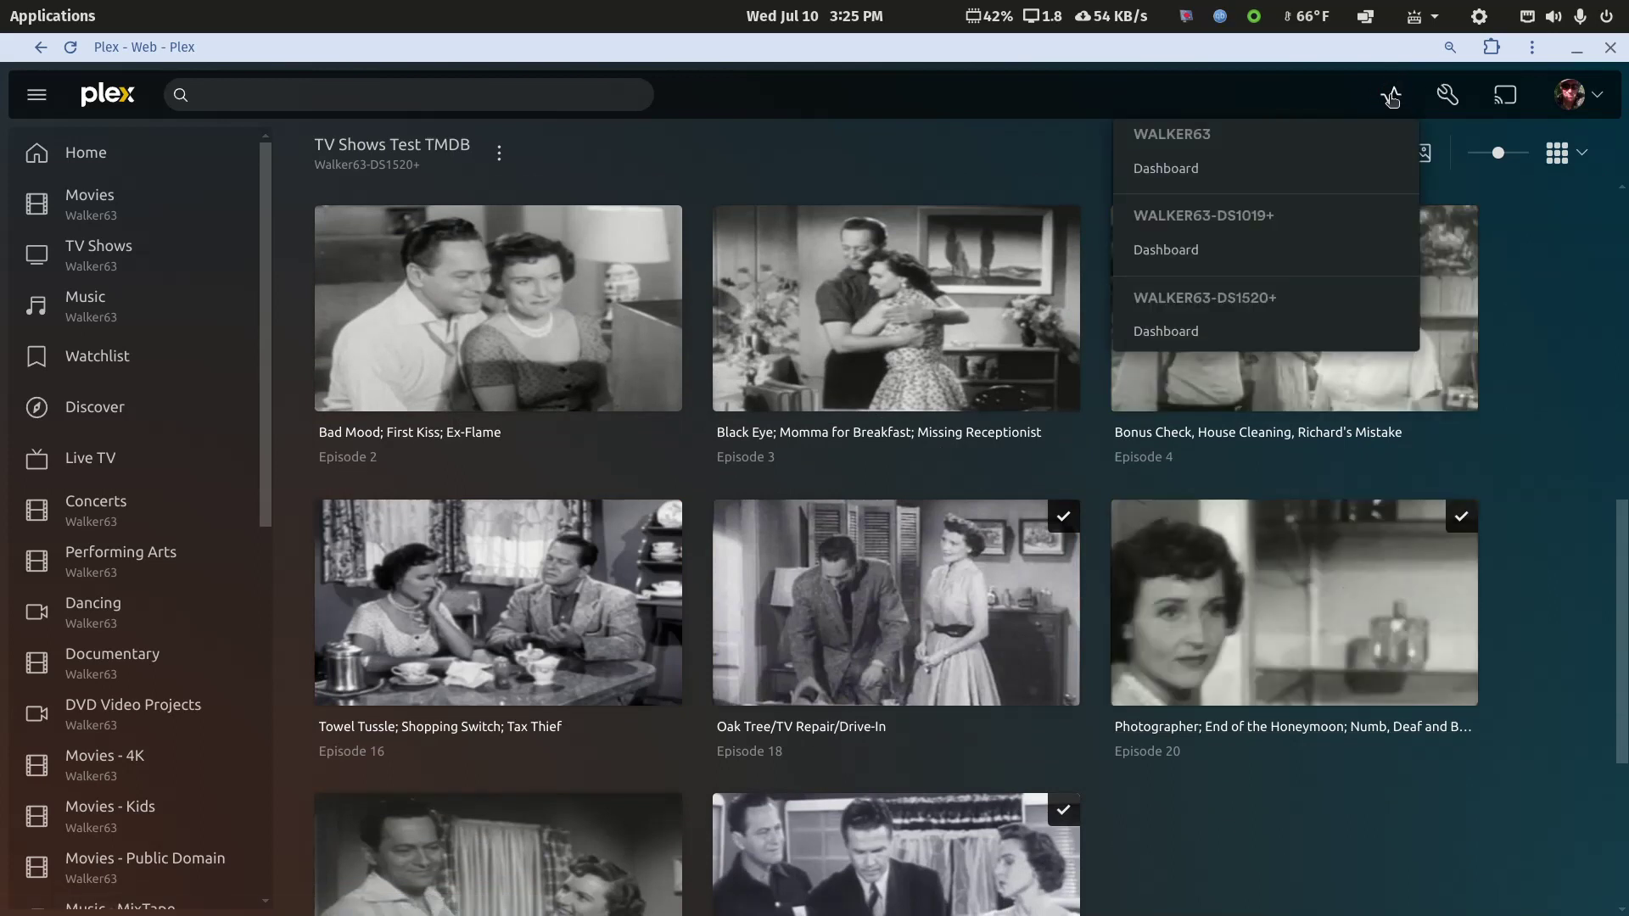
left_click(848, 145)
left_click(789, 289)
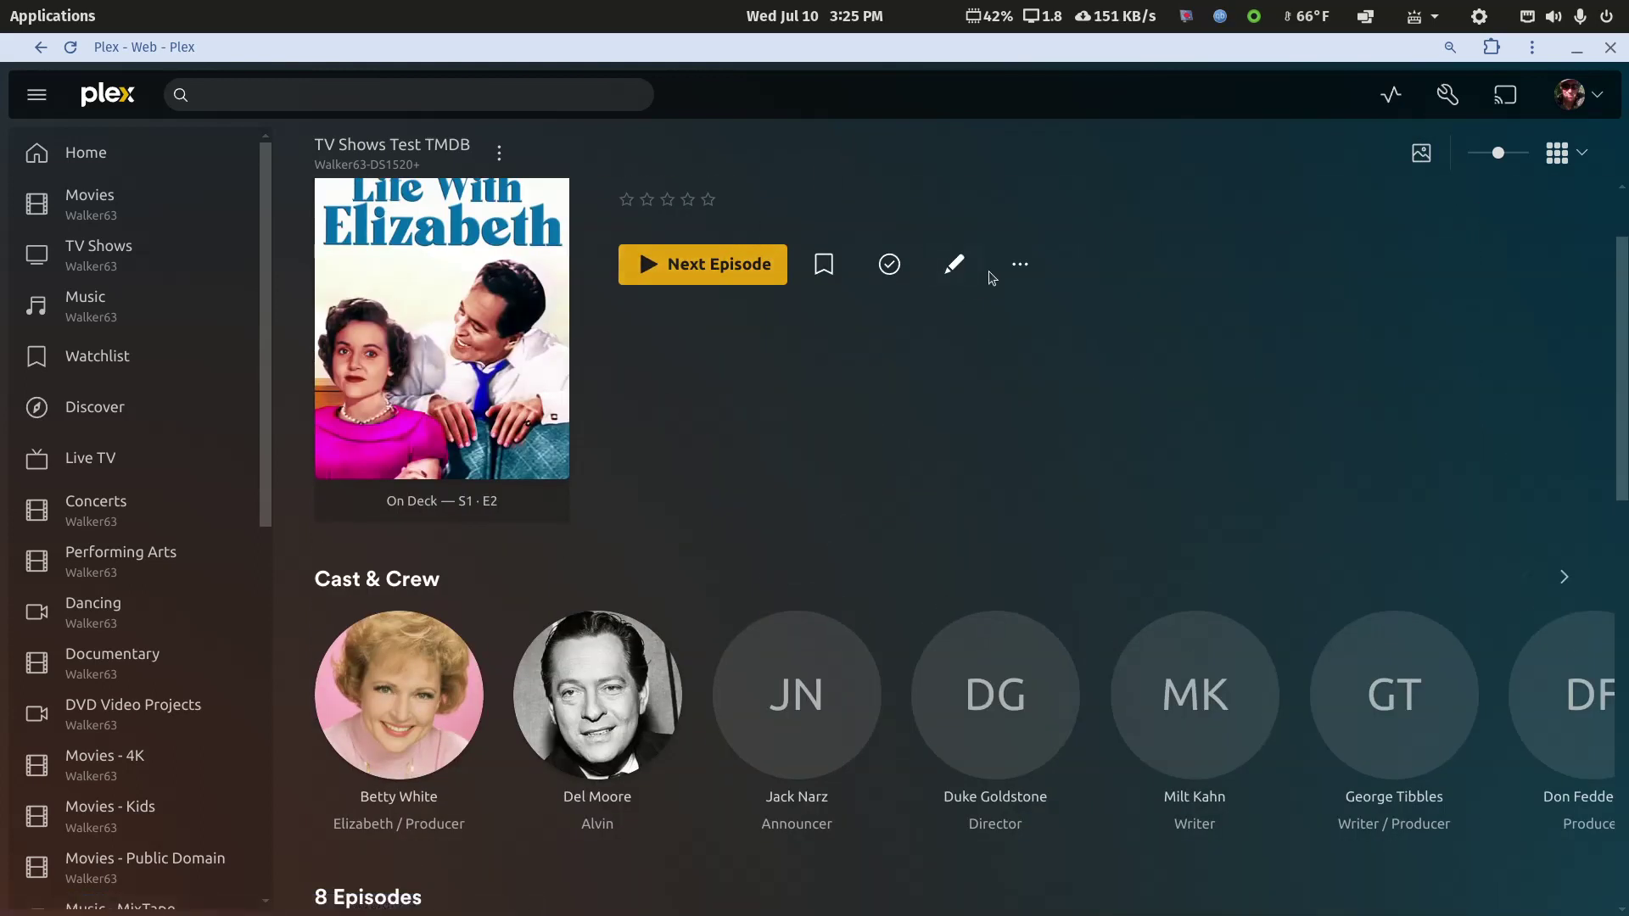
left_click(1021, 265)
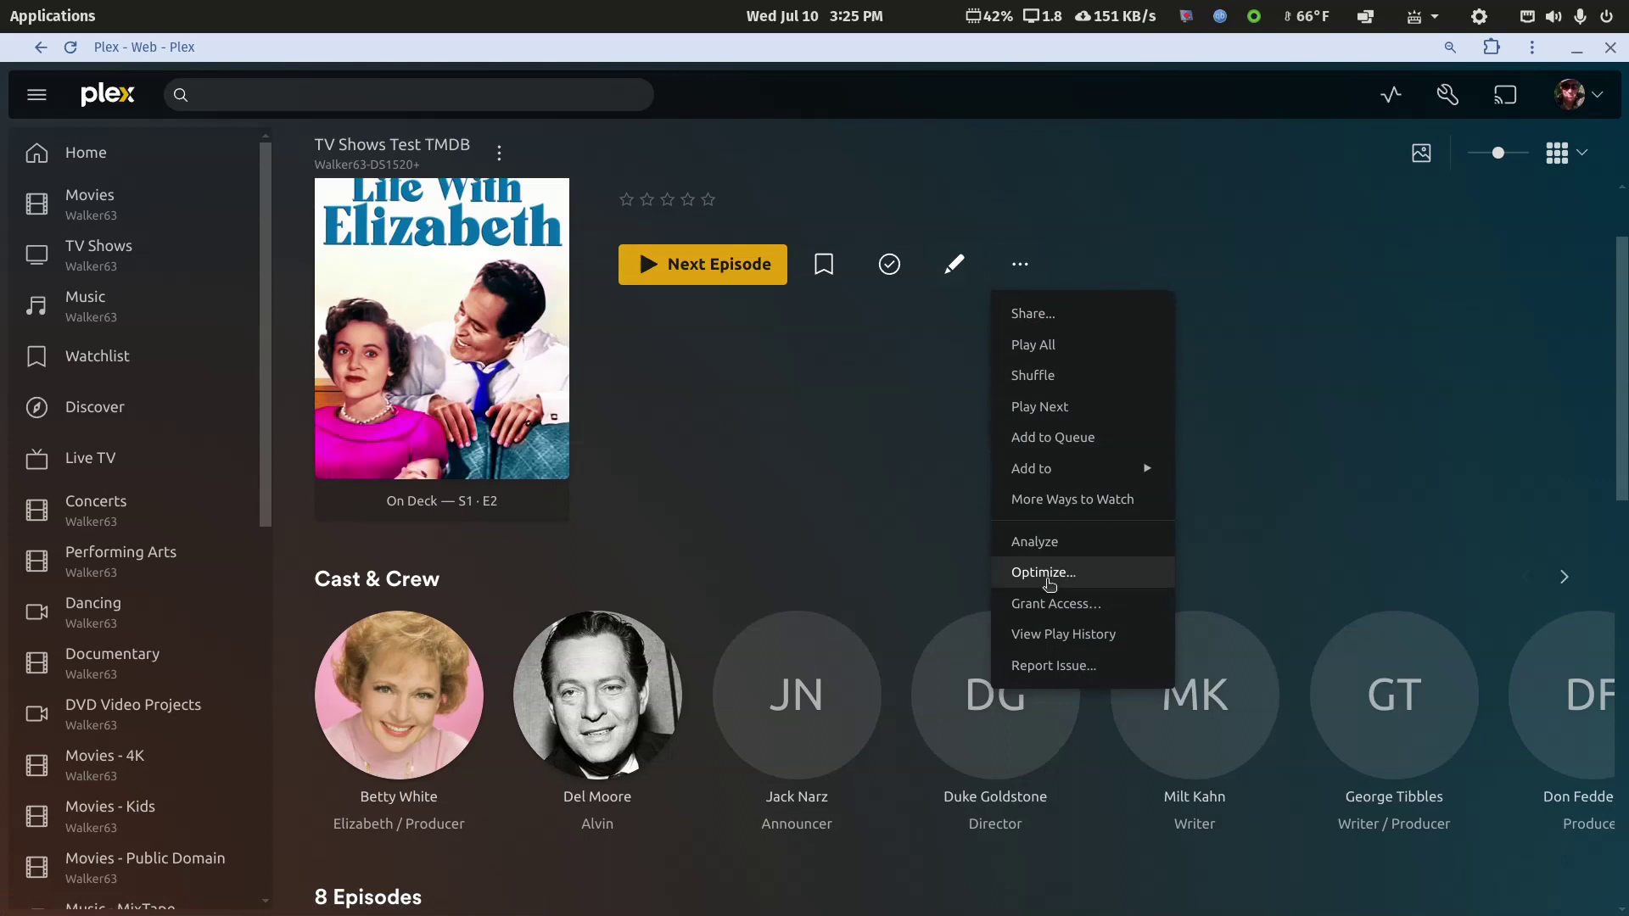
left_click(840, 338)
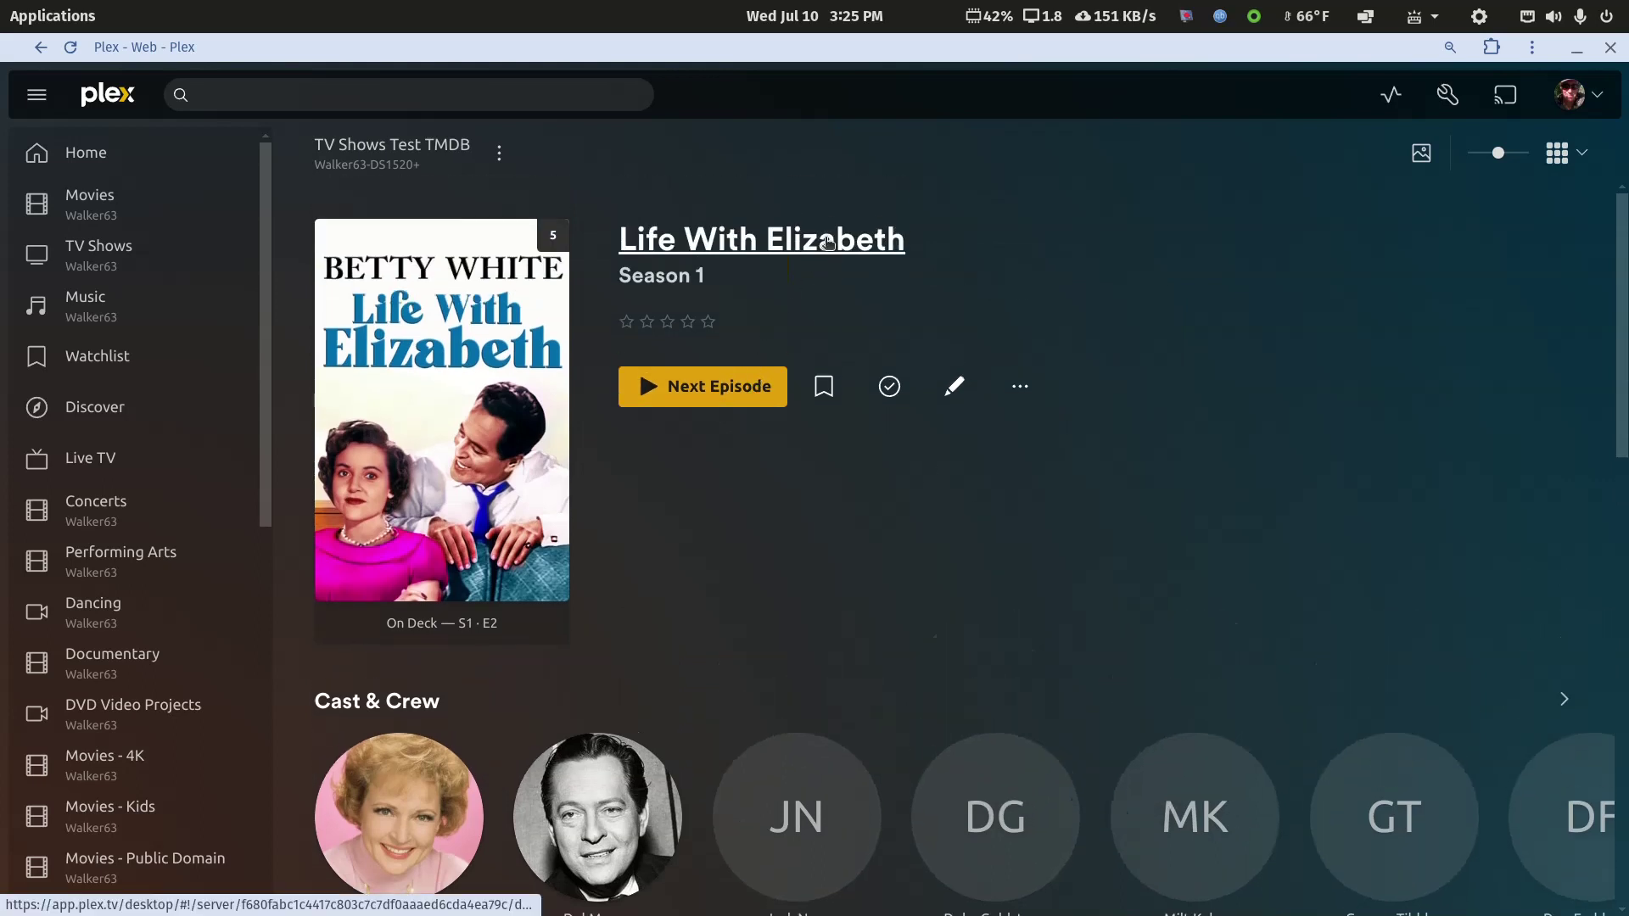
Go back to the Life With Elizabeth show page and empty the trash of the TV Shows Test TMDB library.
left_click(827, 243)
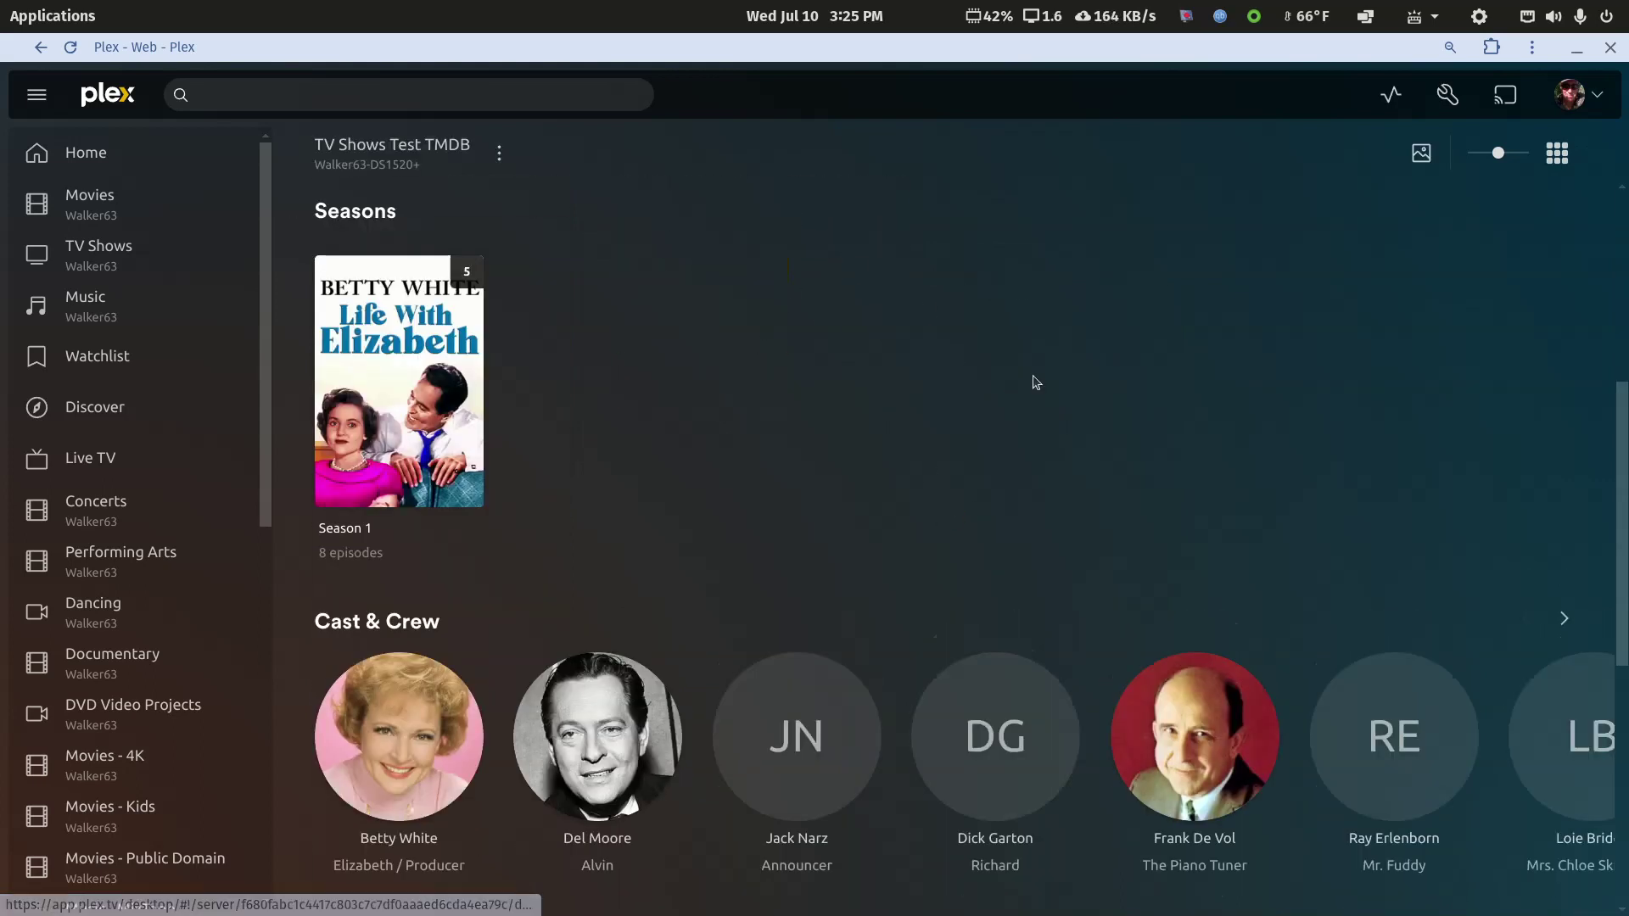
left_click(500, 154)
mouse_move(560, 294)
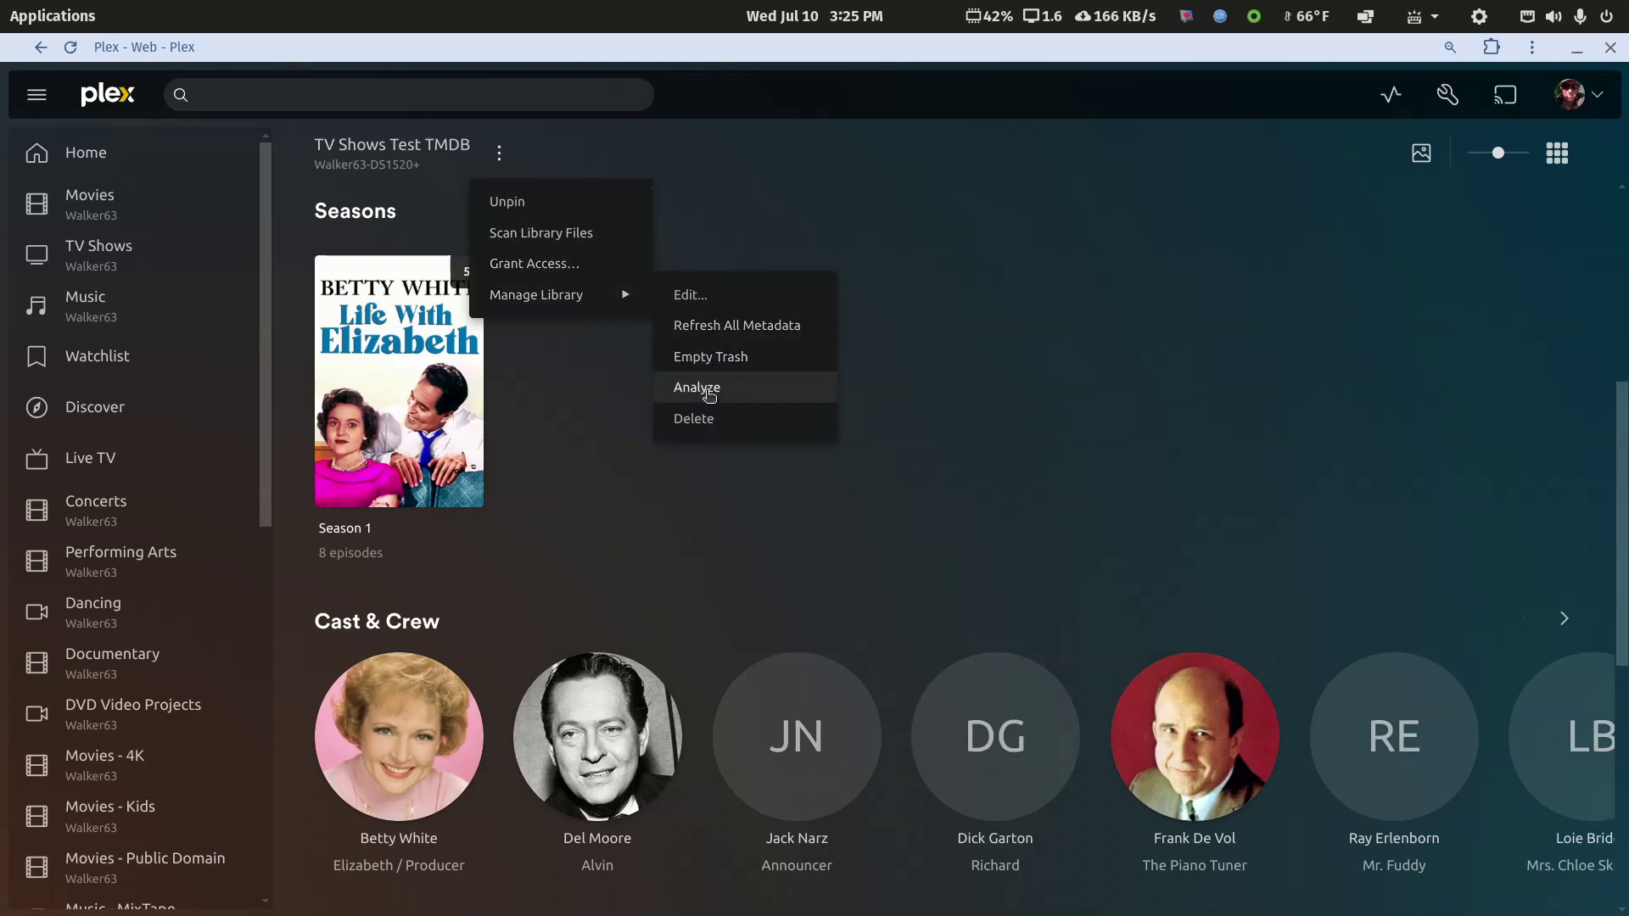
left_click(717, 357)
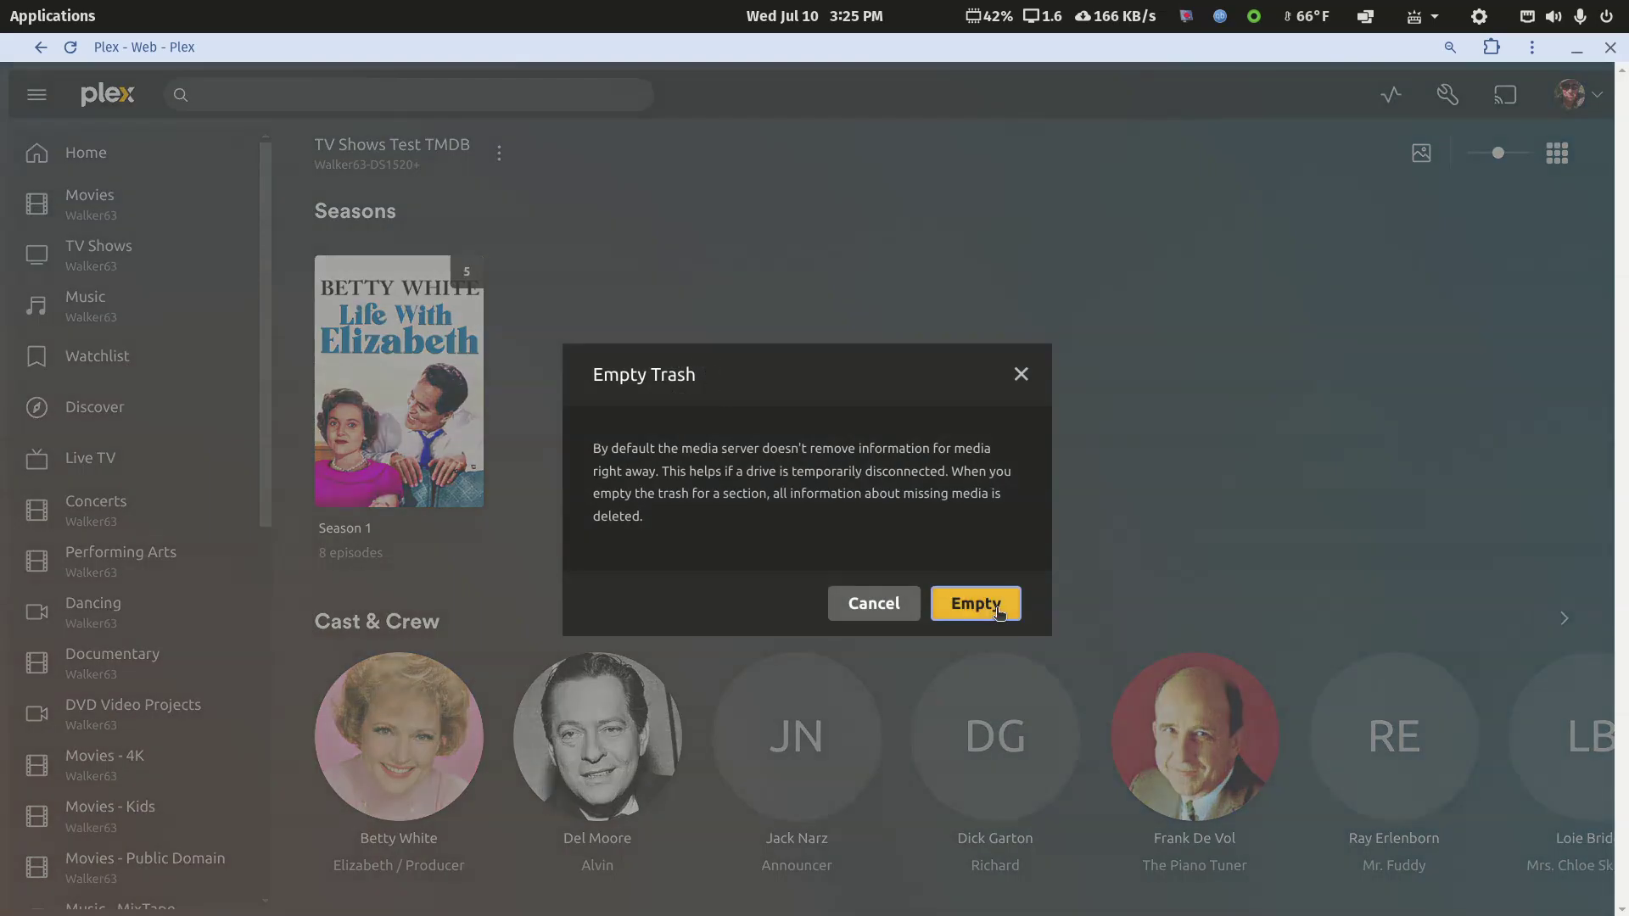
left_click(989, 605)
Scan the TV Shows Test TMDB library files again, inspect Life With Elizabeth's Season 1, and return to the show page.
left_click(501, 154)
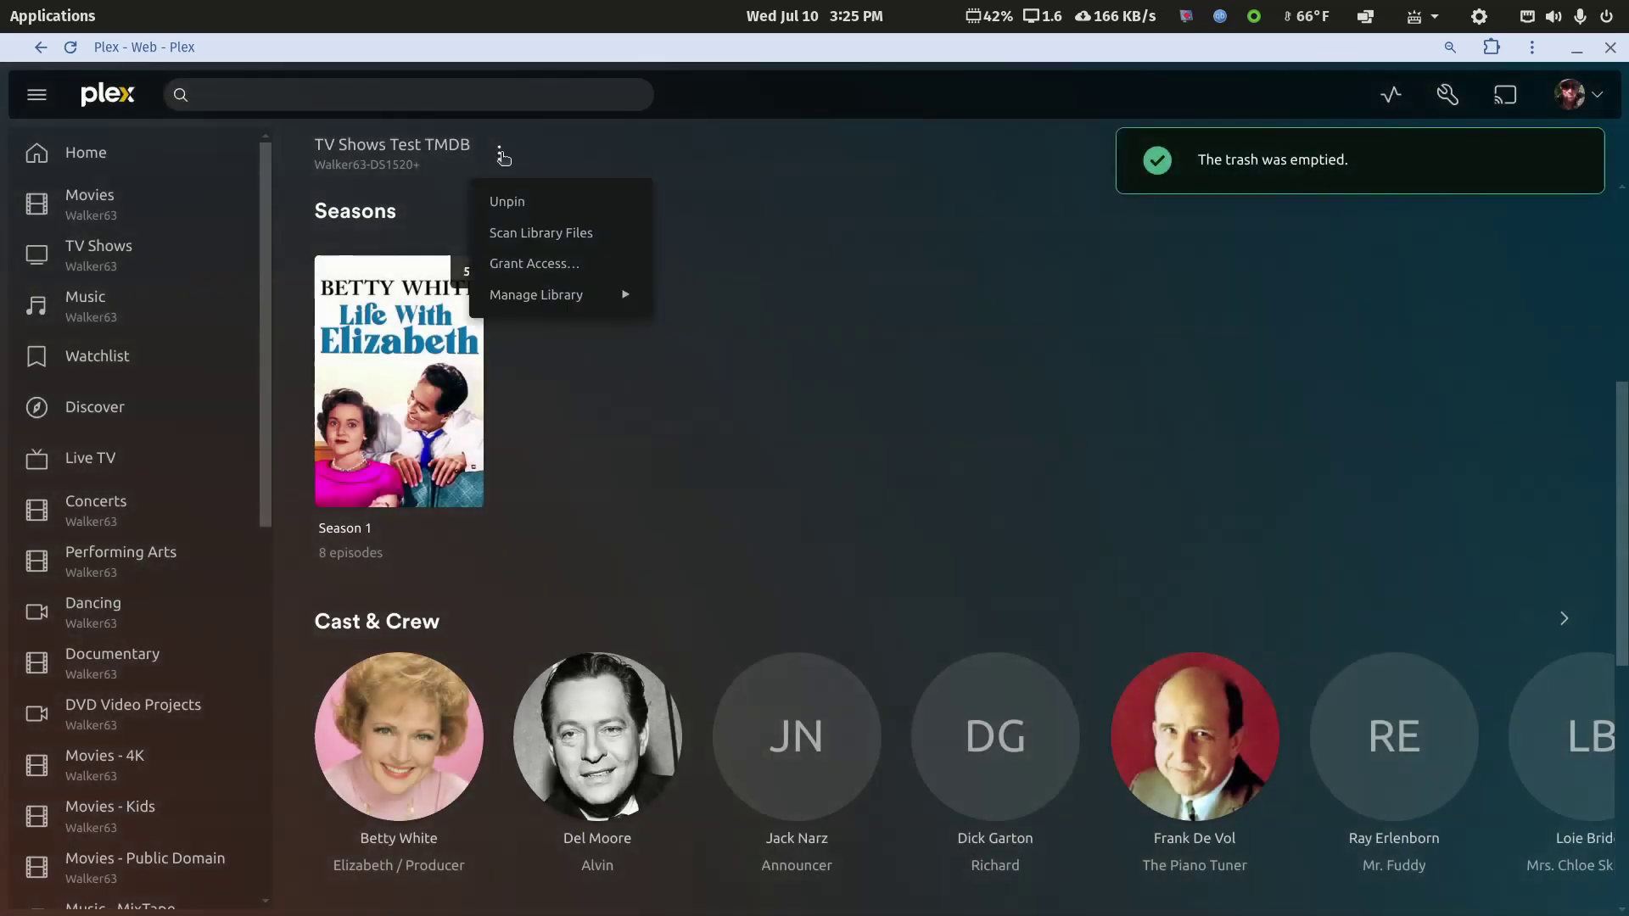
left_click(543, 237)
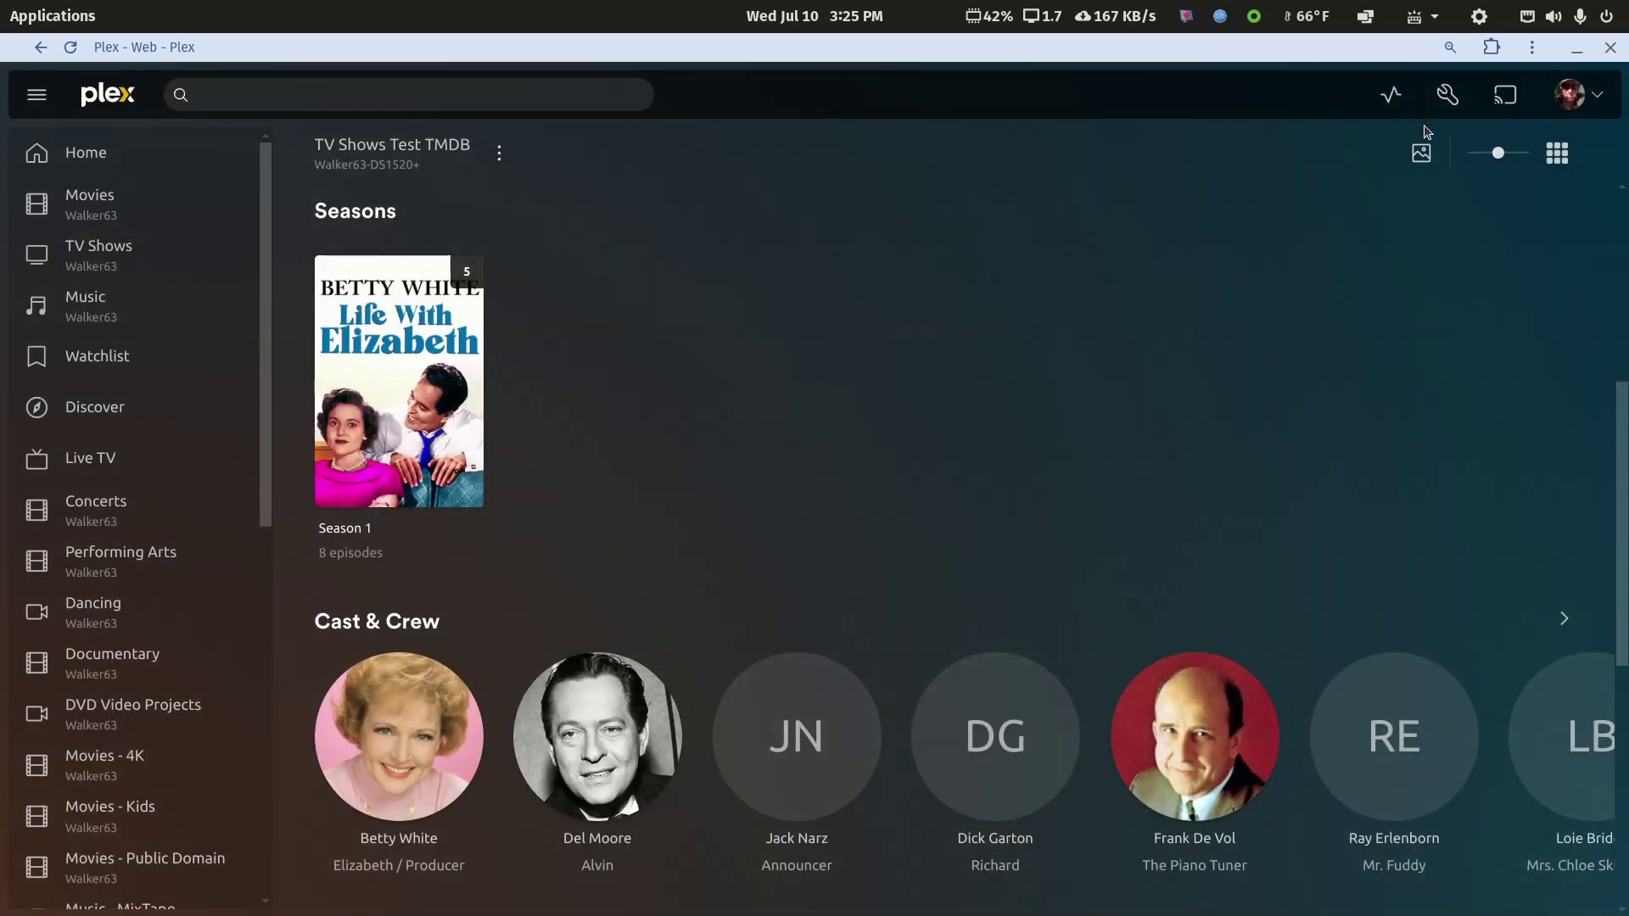
scroll(869, 365, "down", 6)
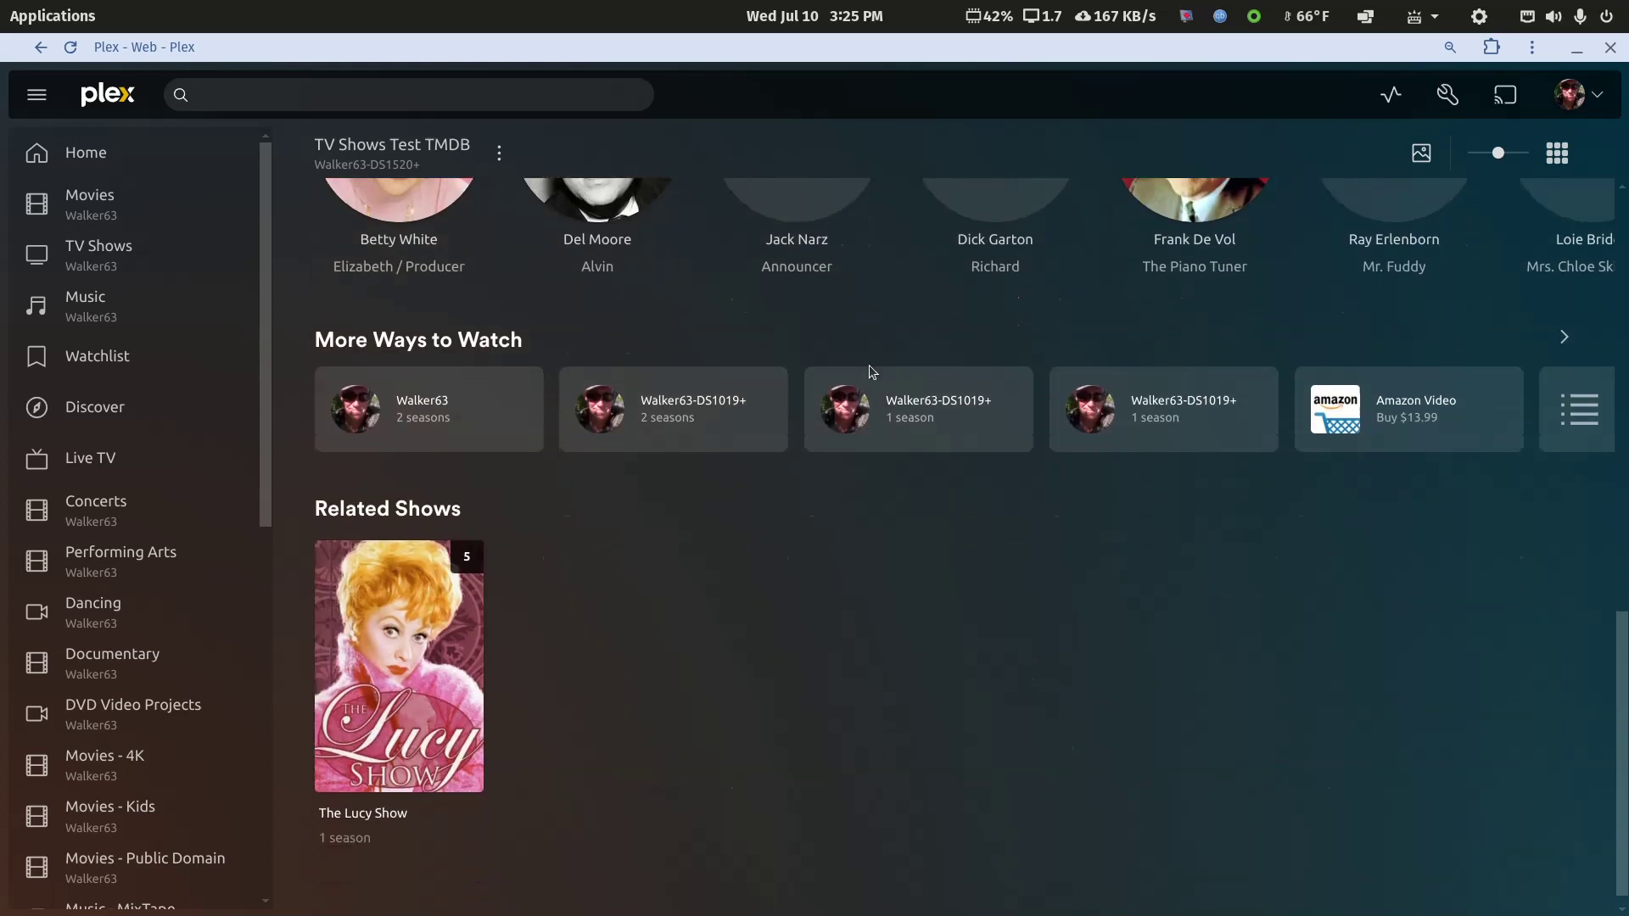
scroll(869, 365, "up", 5)
left_click(425, 300)
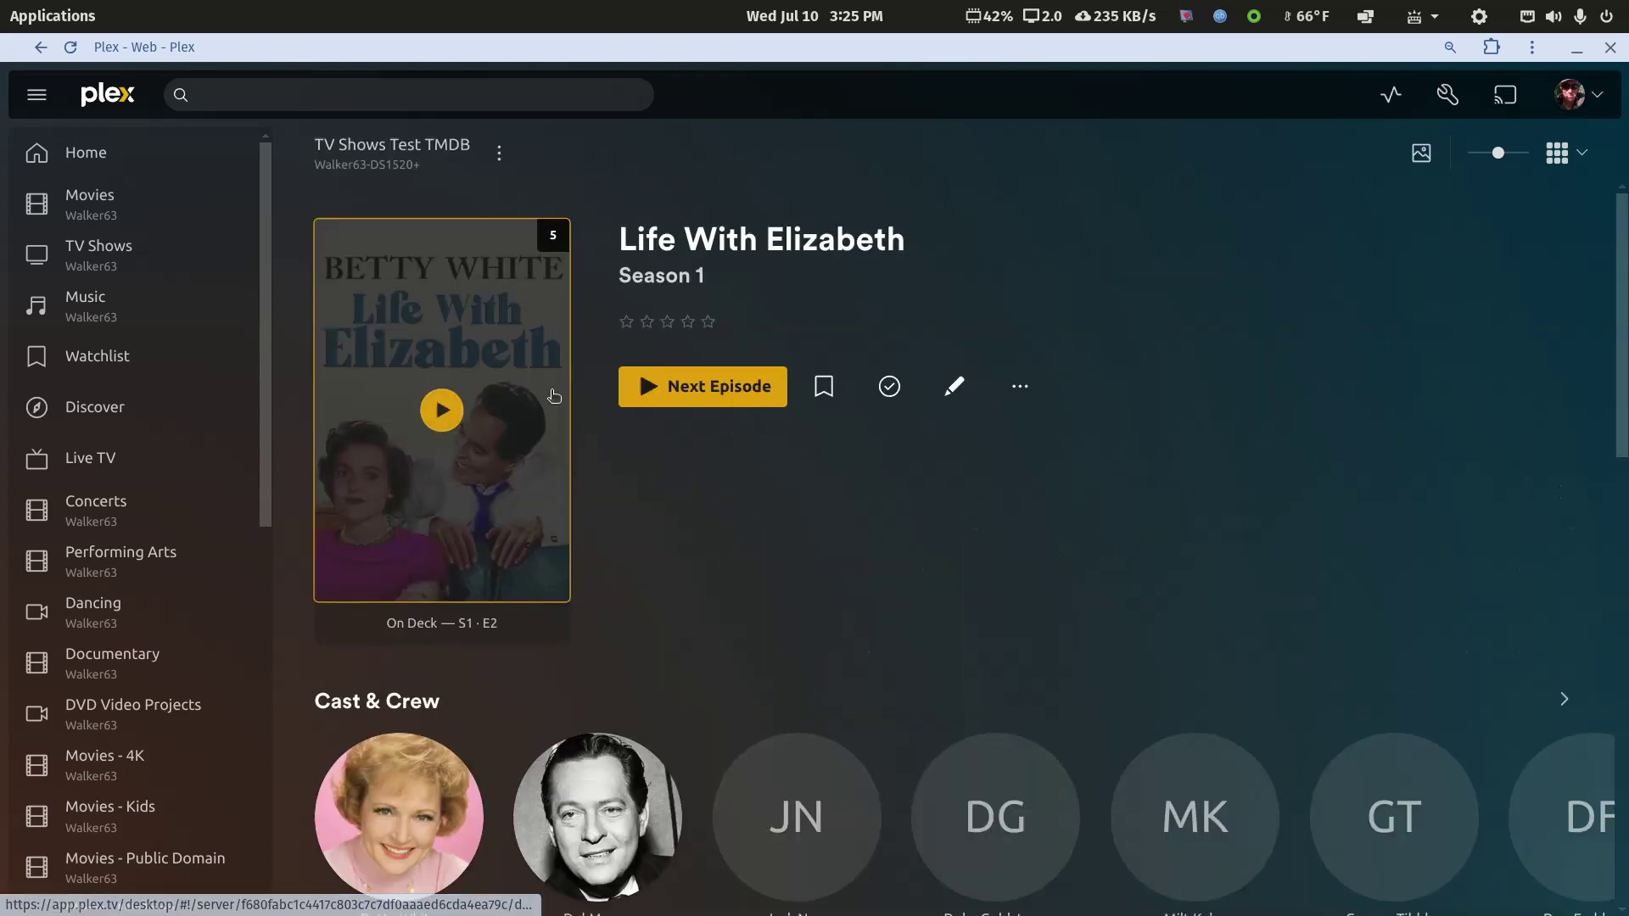
scroll(553, 397, "down", 8)
key("alt+Left")
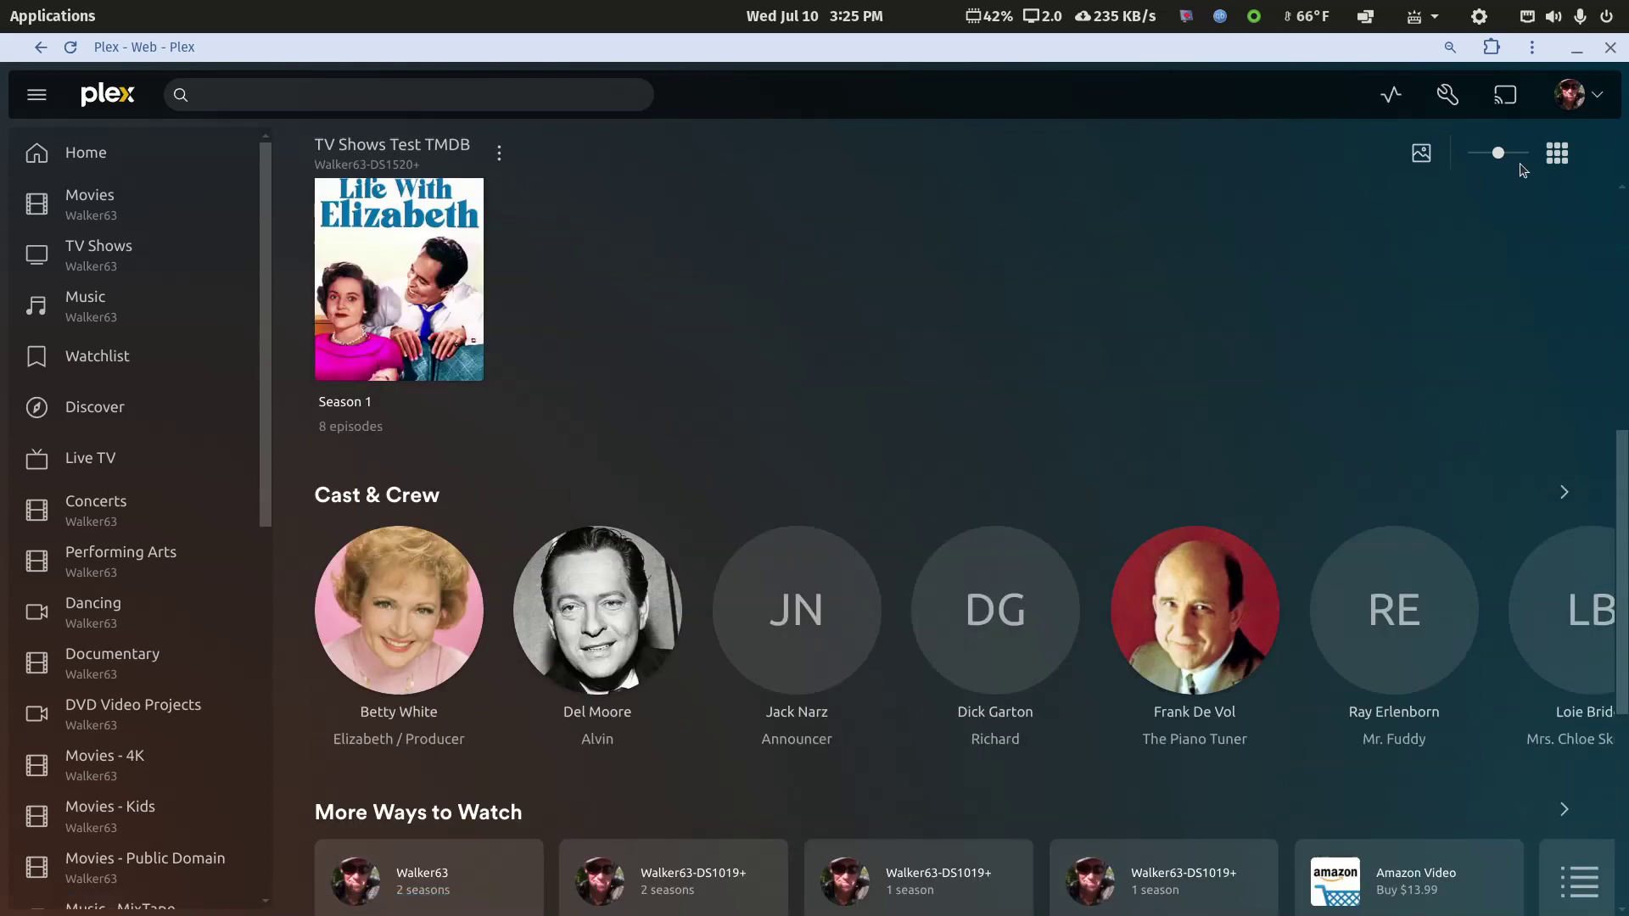
Refresh the metadata of Life With Elizabeth once more from its show page.
left_click(499, 153)
left_click(912, 234)
scroll(898, 243, "up", 6)
left_click(1020, 411)
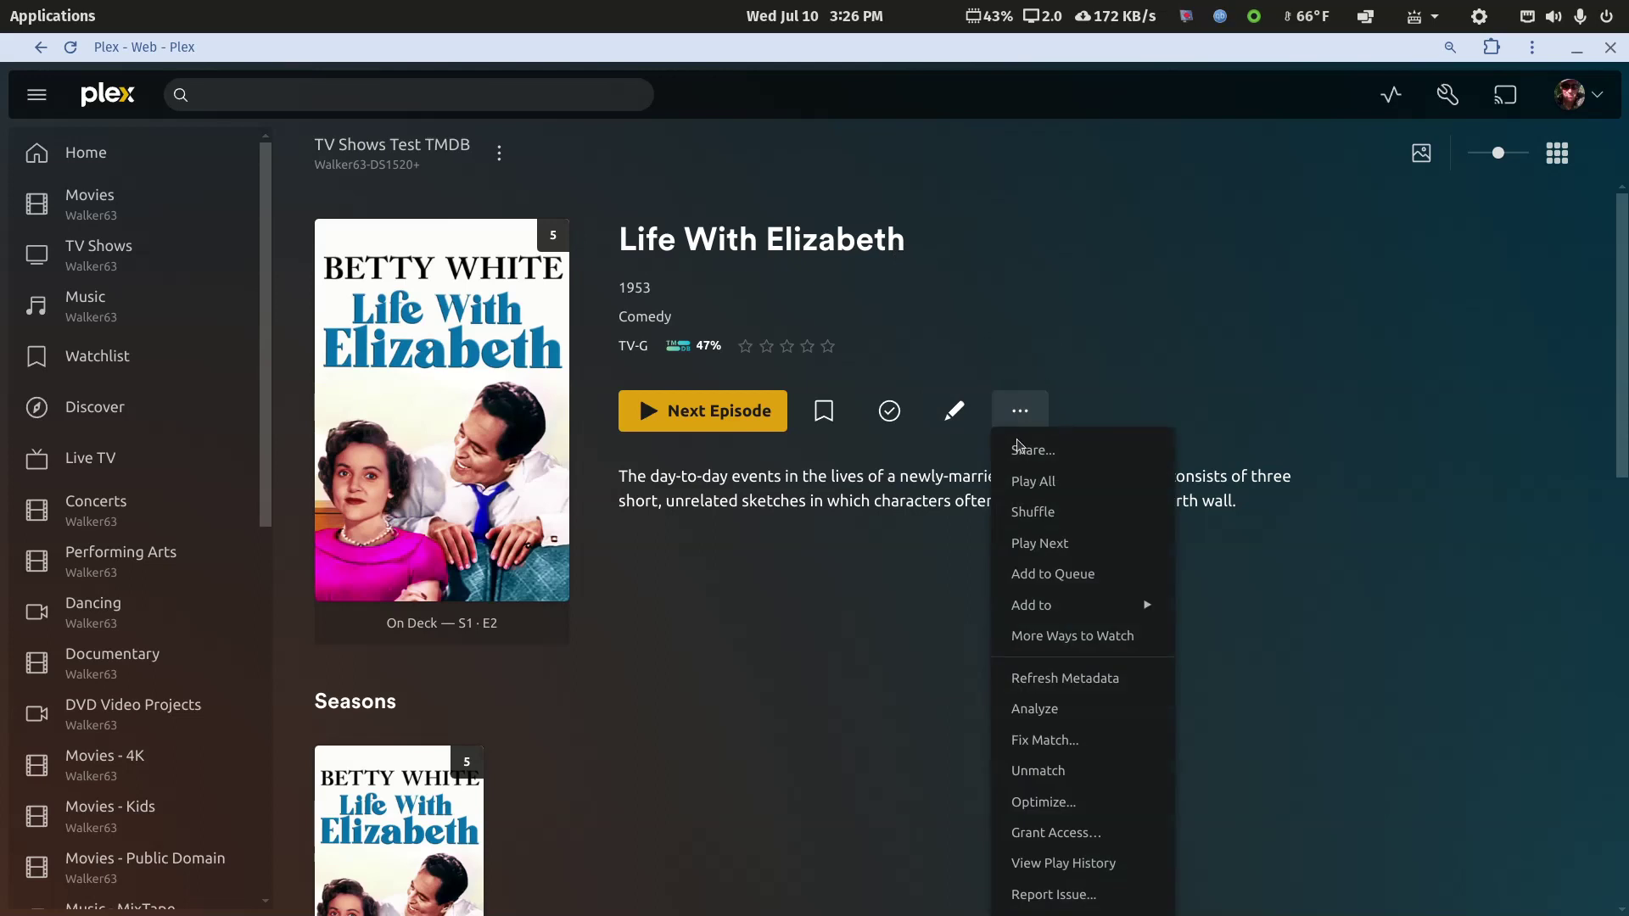
left_click(1065, 679)
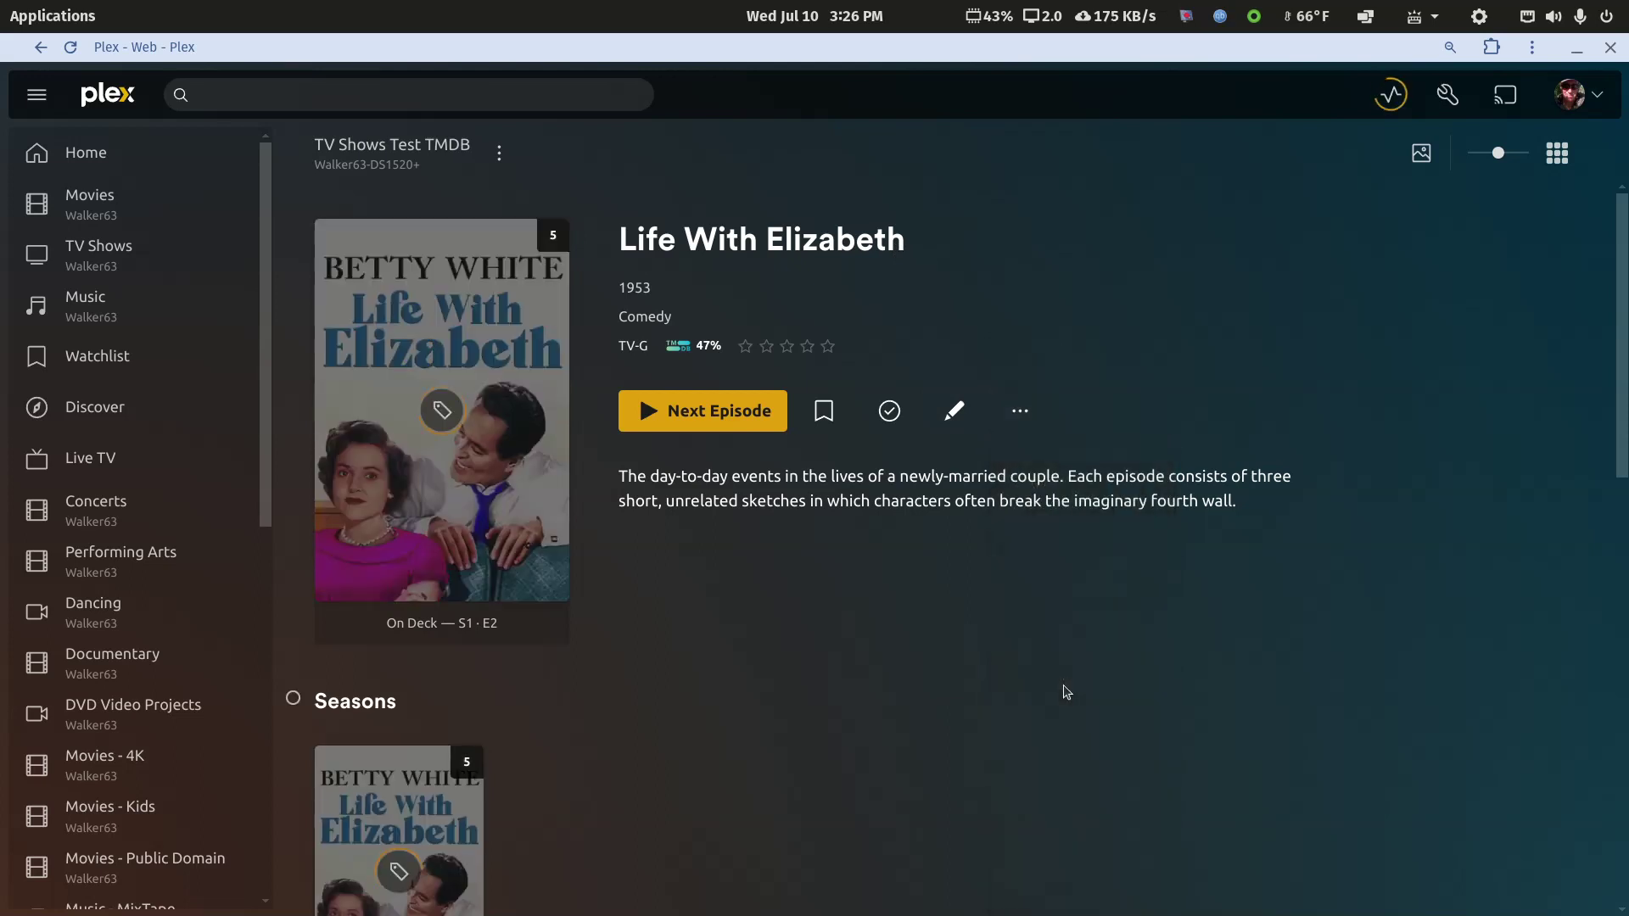
Open Season 1 of Life With Elizabeth and recheck its episodes.
scroll(1101, 296, "down", 5)
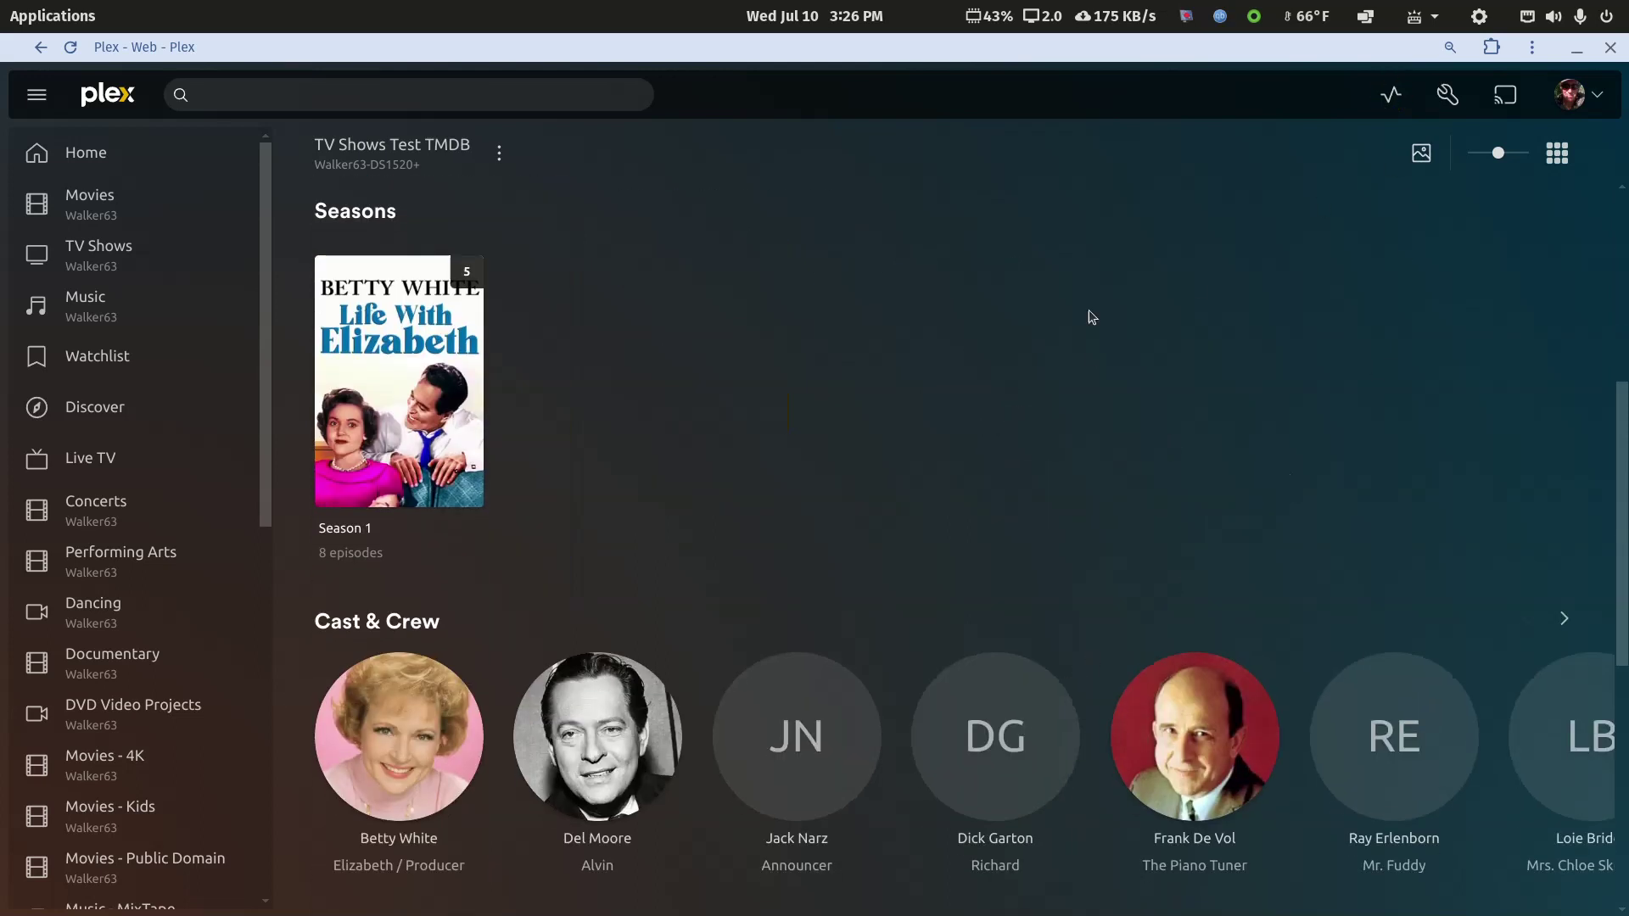
left_click(470, 382)
scroll(794, 513, "down", 5)
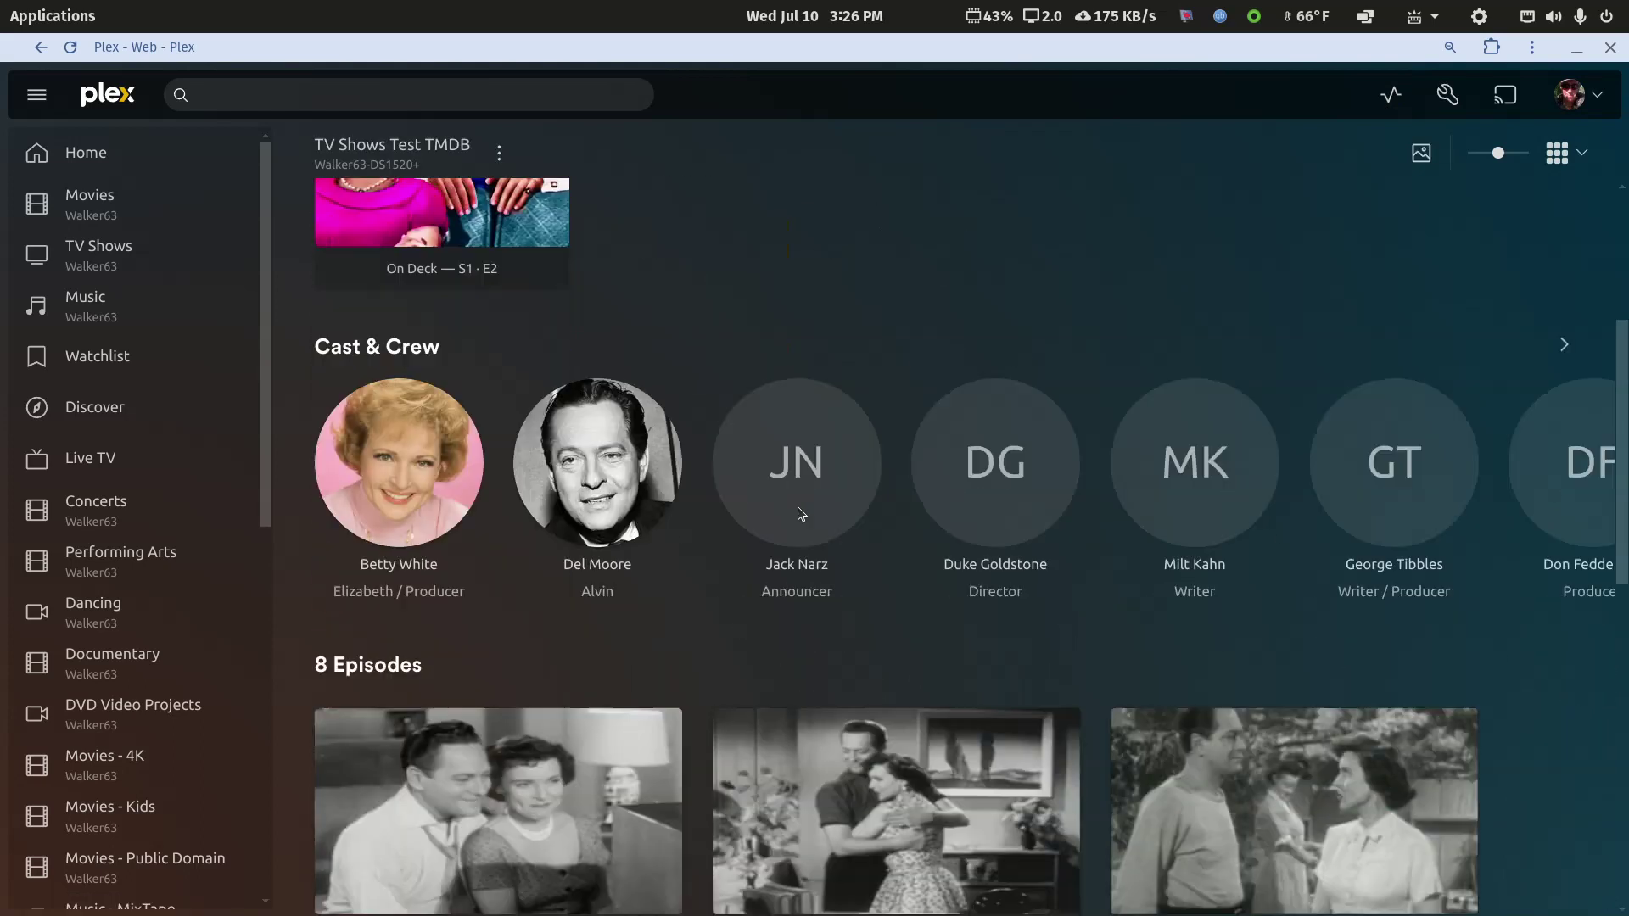
scroll(577, 356, "up", 6)
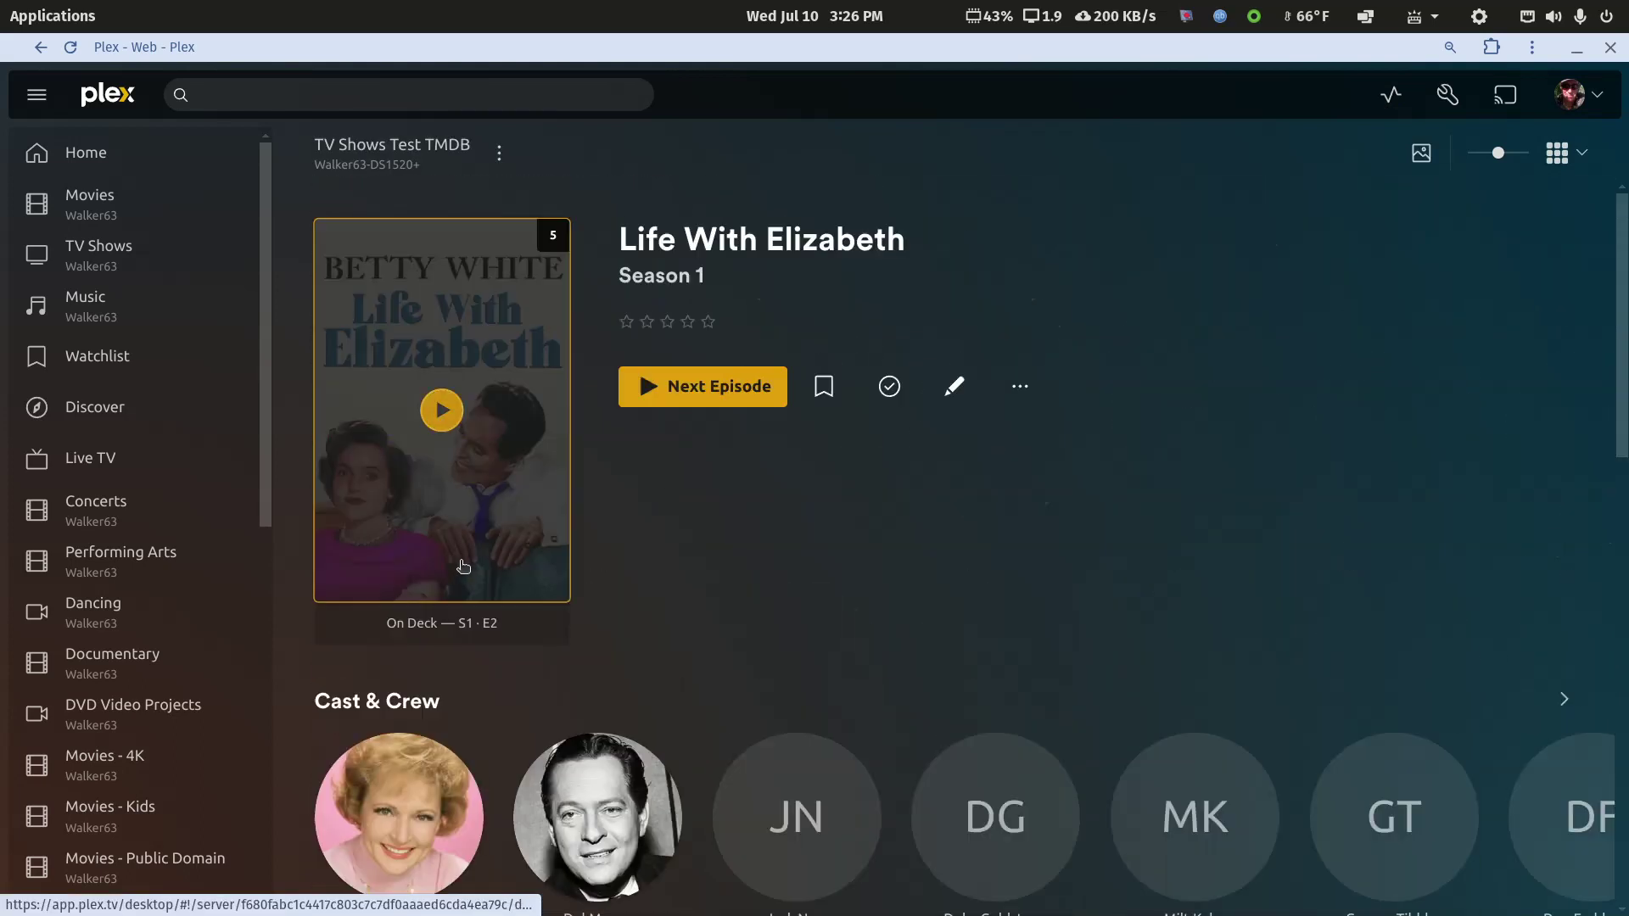
Shrink the Plex window, switch to the file manager, go back to the tv-noncompliant folder, and minimize the other file window.
double_click(893, 49)
left_click(946, 724)
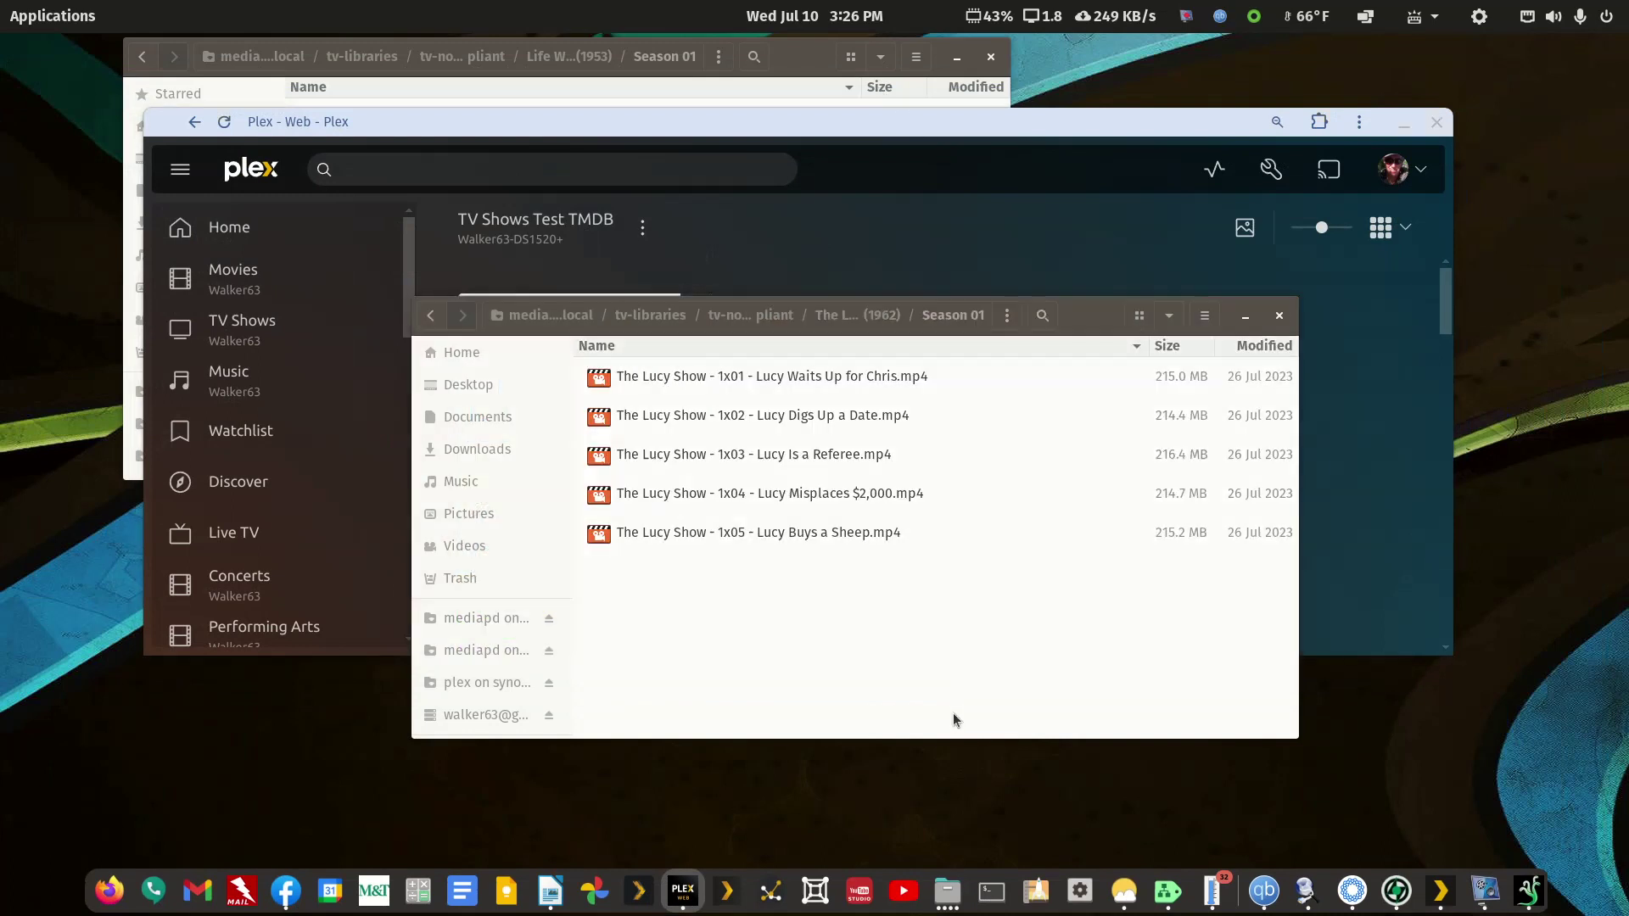
left_click(428, 323)
left_click(429, 324)
left_click(956, 57)
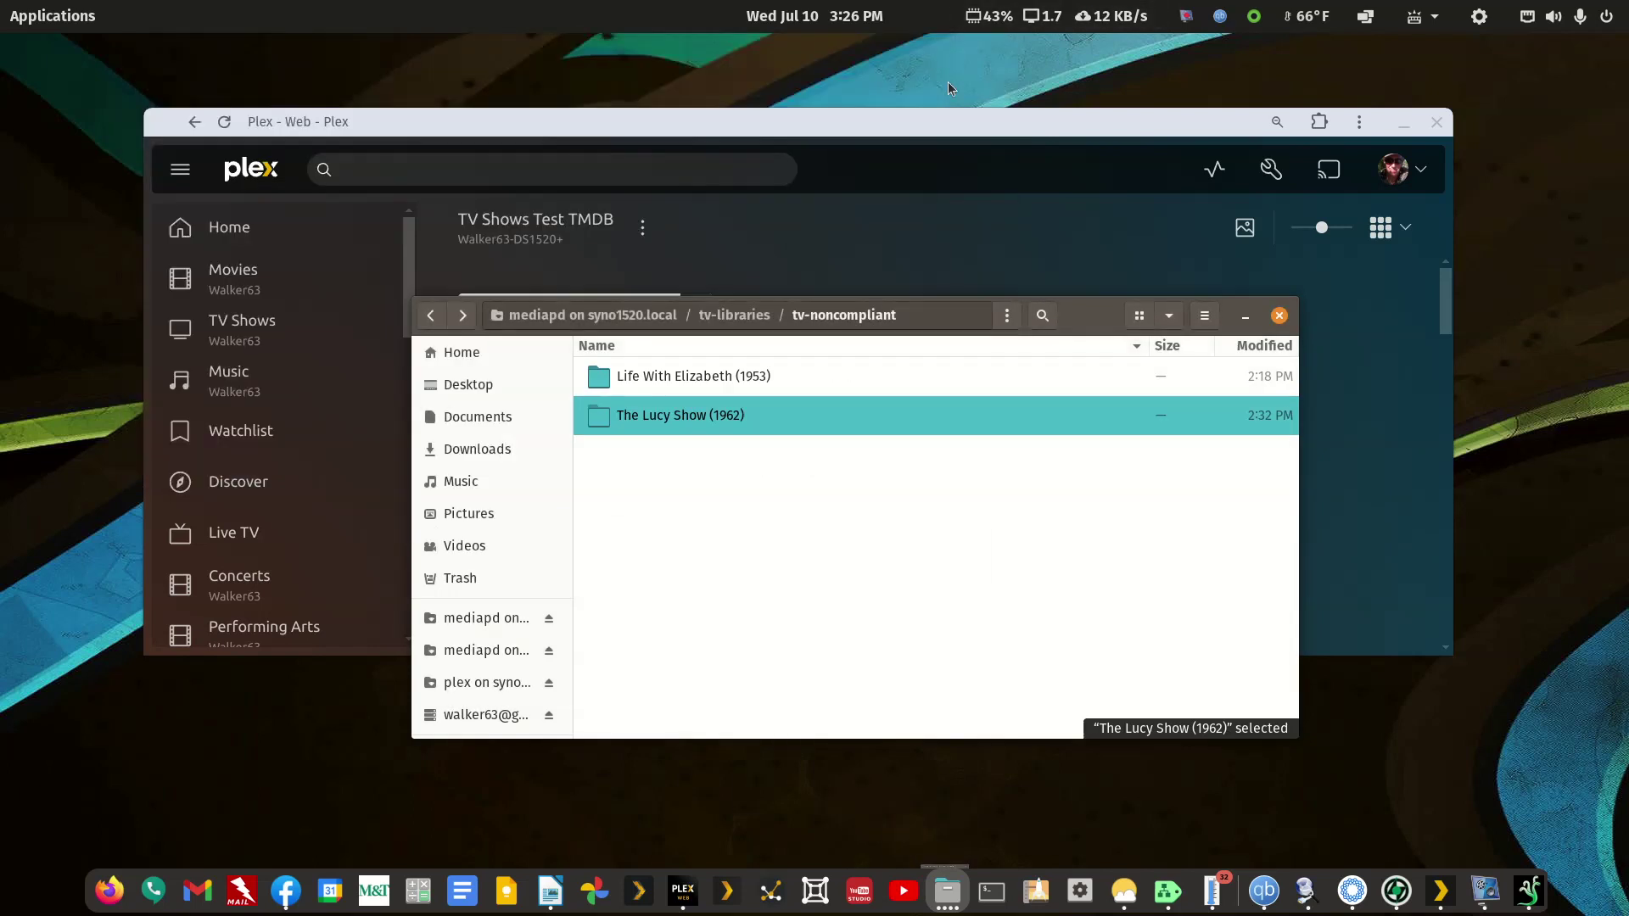
Move the Life With Elizabeth (1953) folder from tv-noncompliant up into tv-libraries, and return to Plex.
right_click(658, 383)
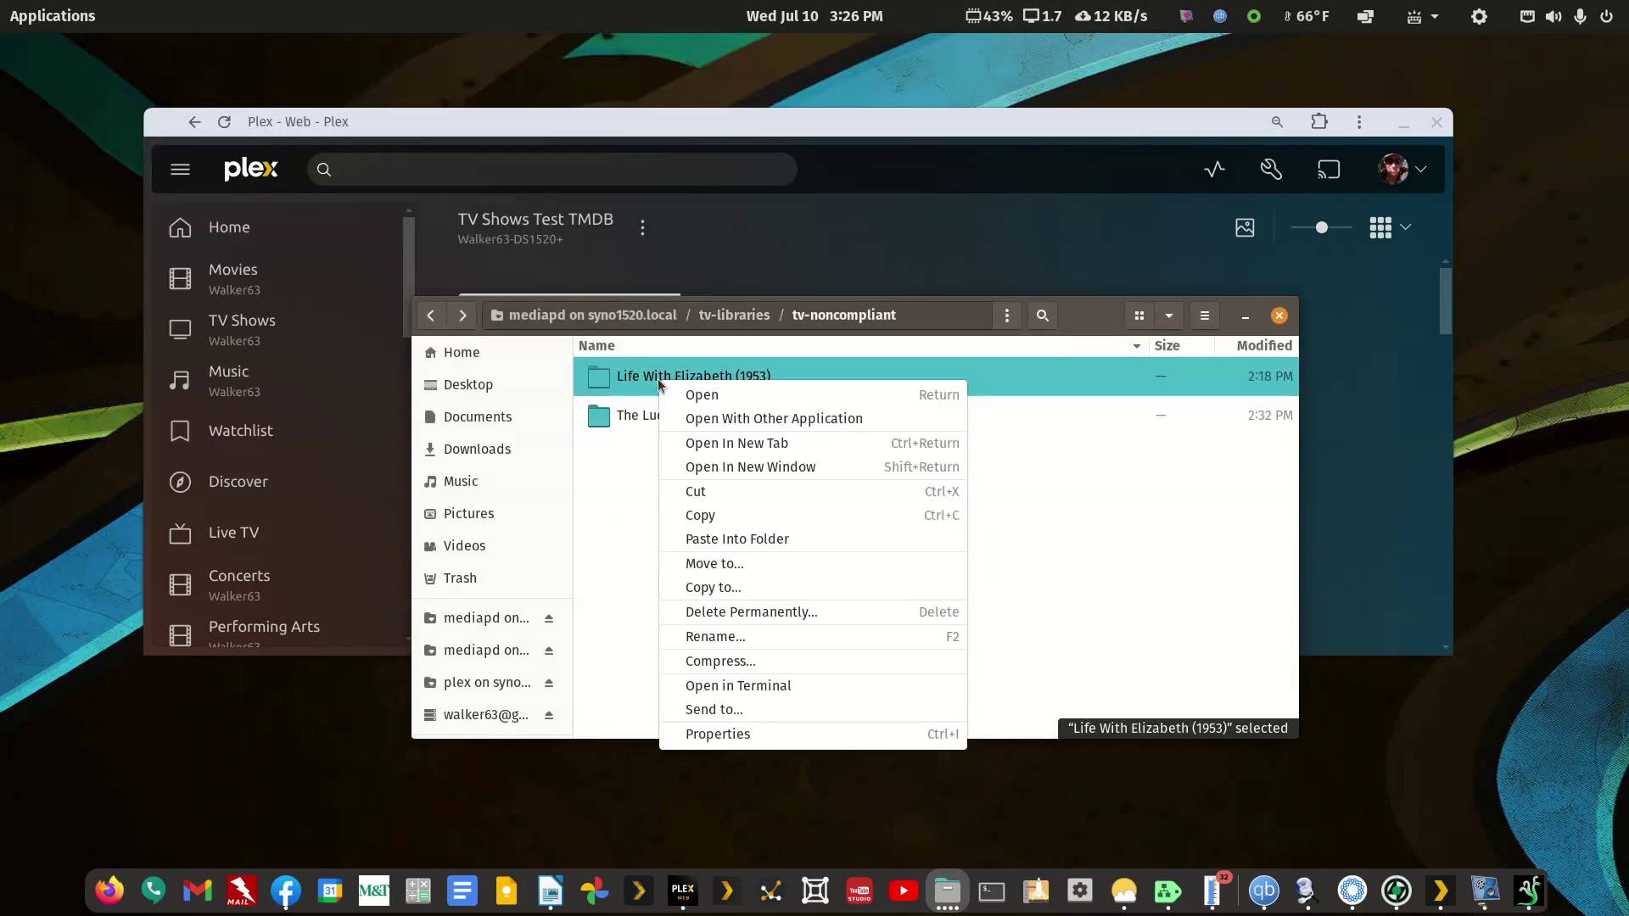
left_click(726, 491)
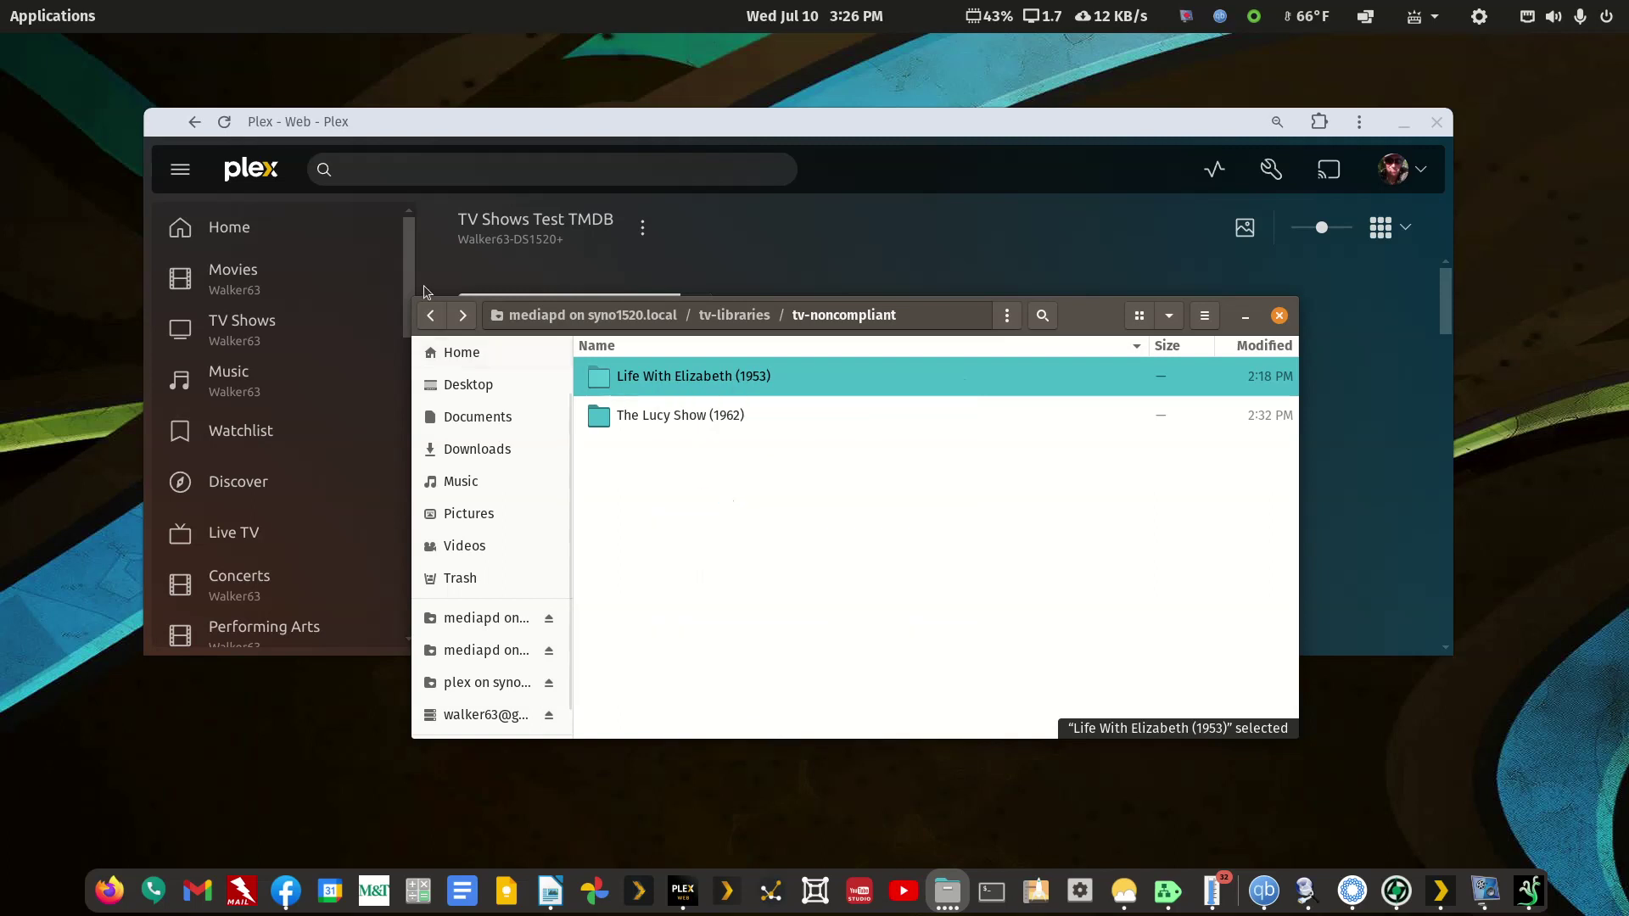
left_click(430, 316)
right_click(762, 584)
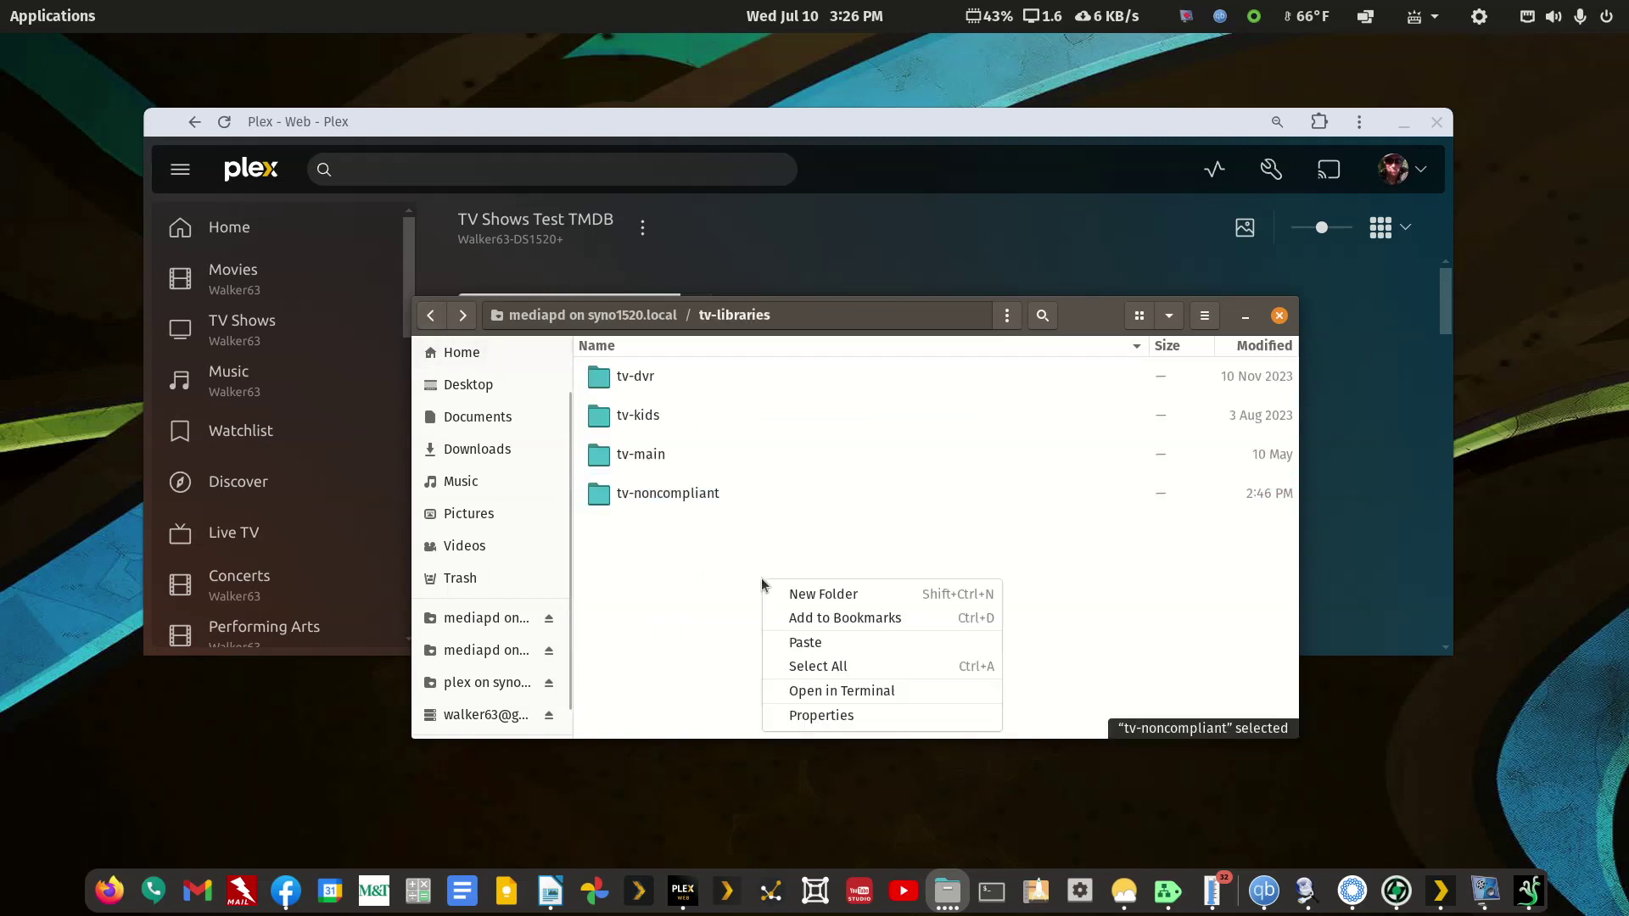
left_click(794, 638)
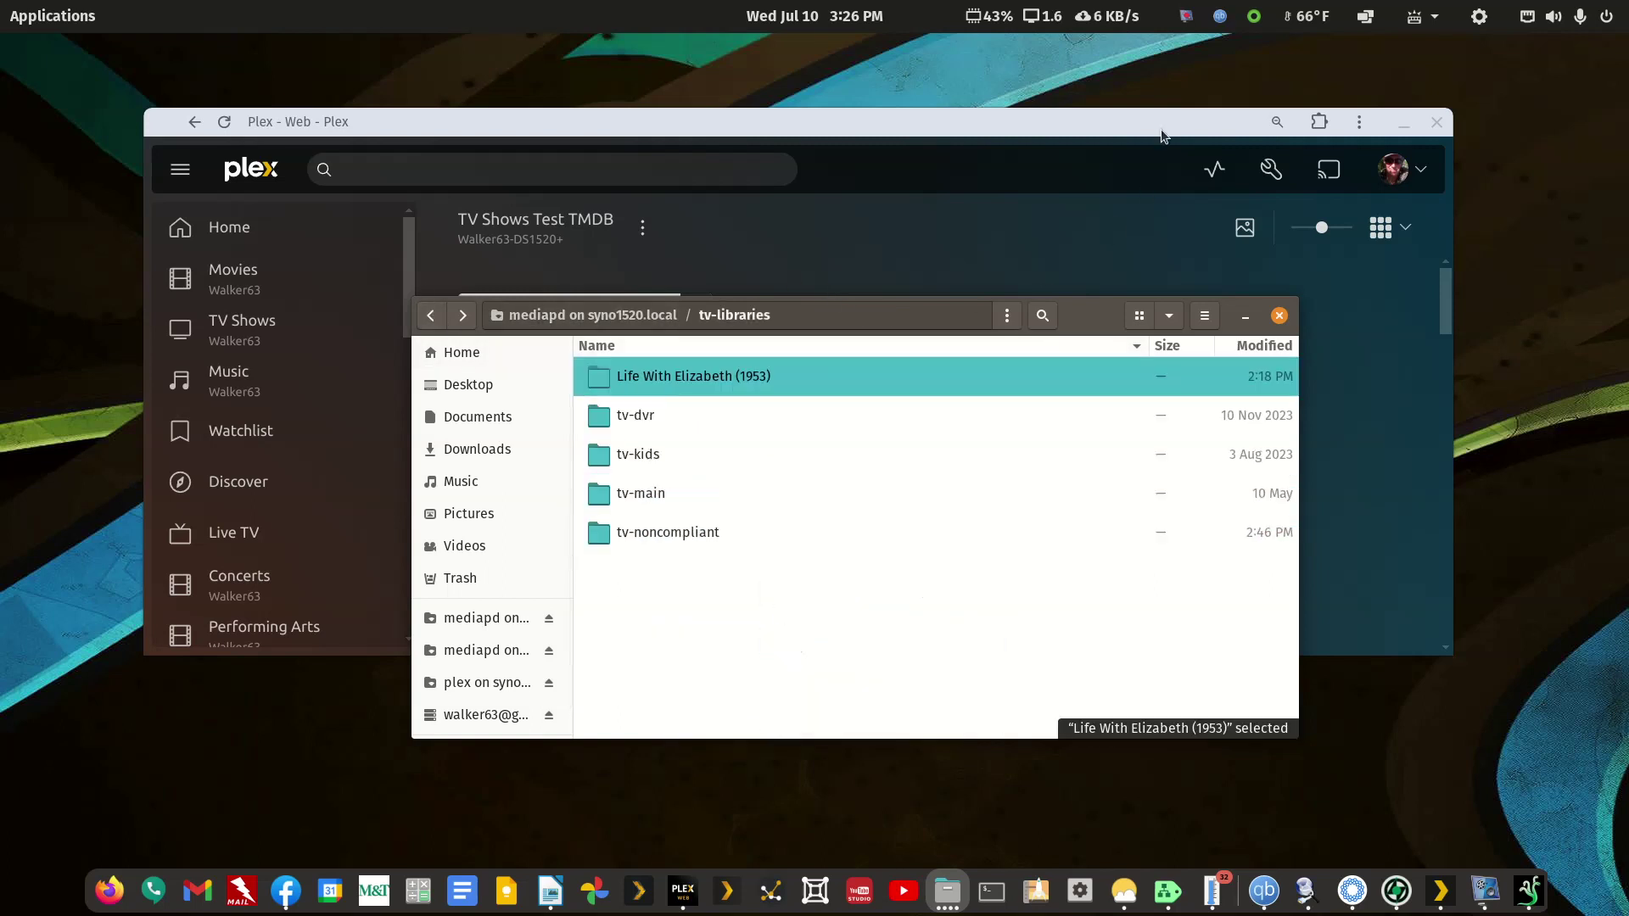
left_click(1333, 201)
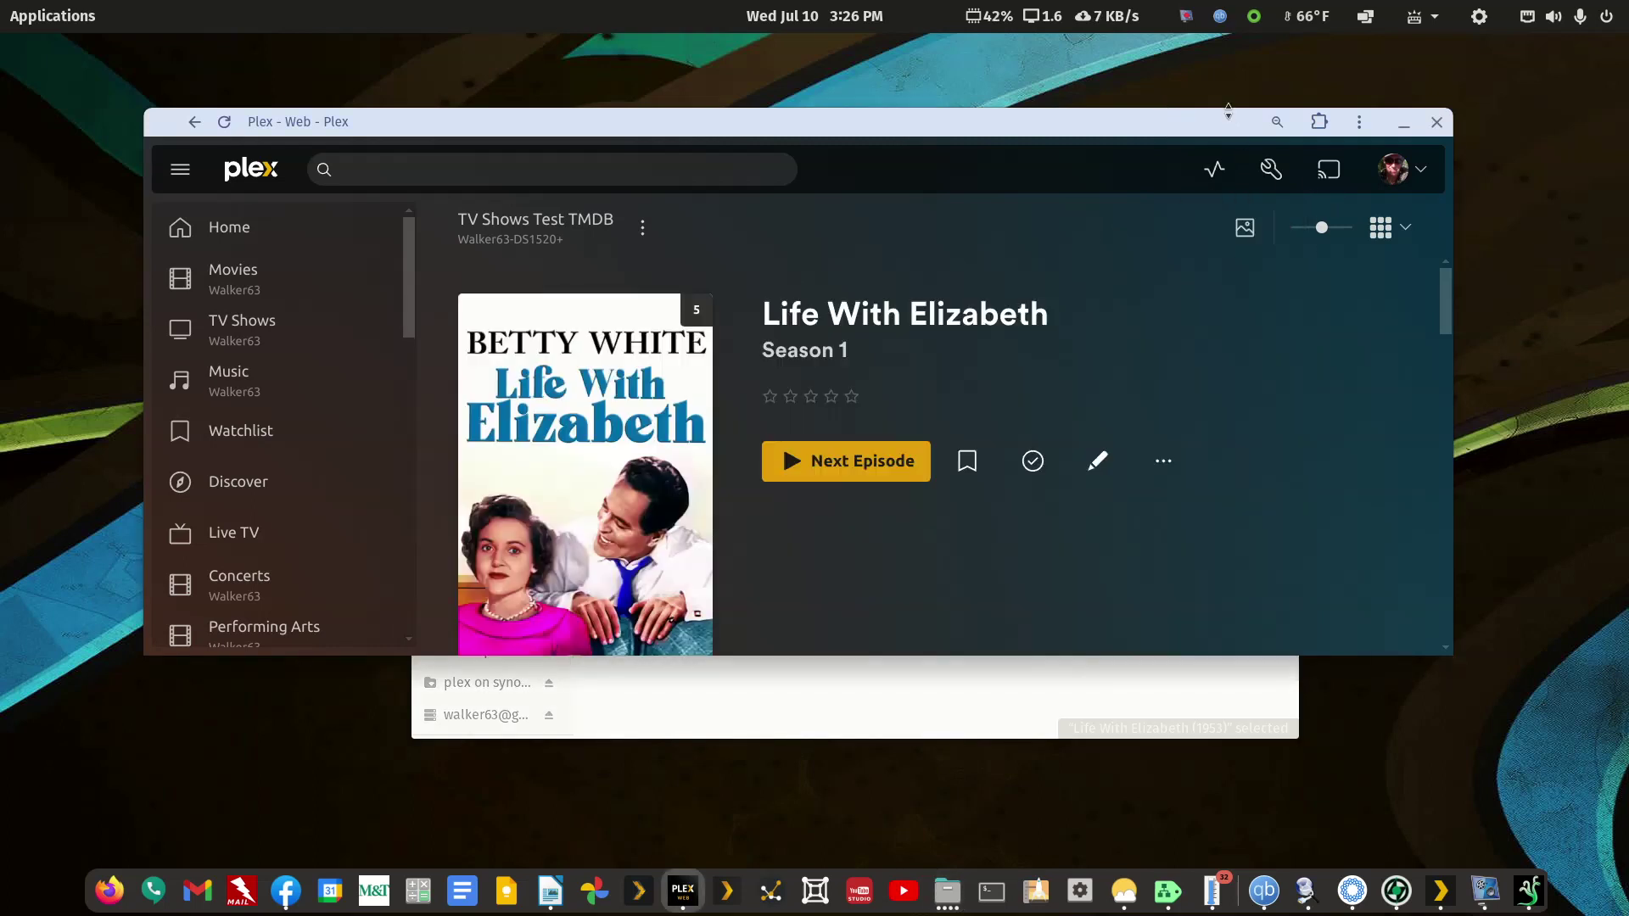
Maximize Plex, go back to the TV Shows Test TMDB library, and scan its library files.
double_click(1231, 122)
right_click(1162, 108)
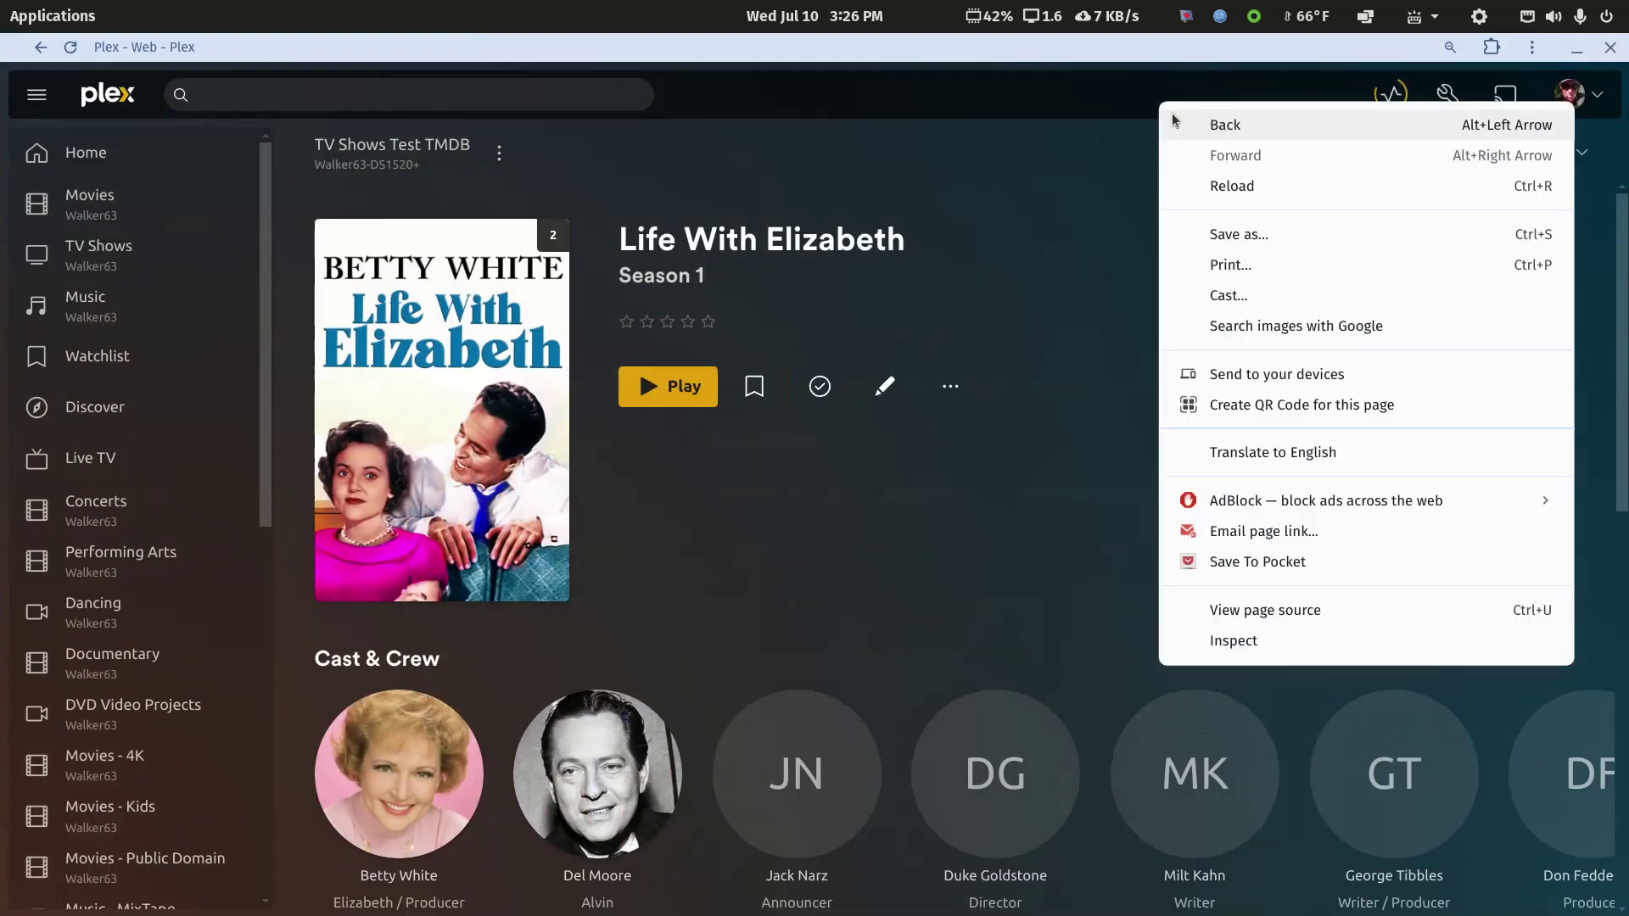
left_click(1181, 121)
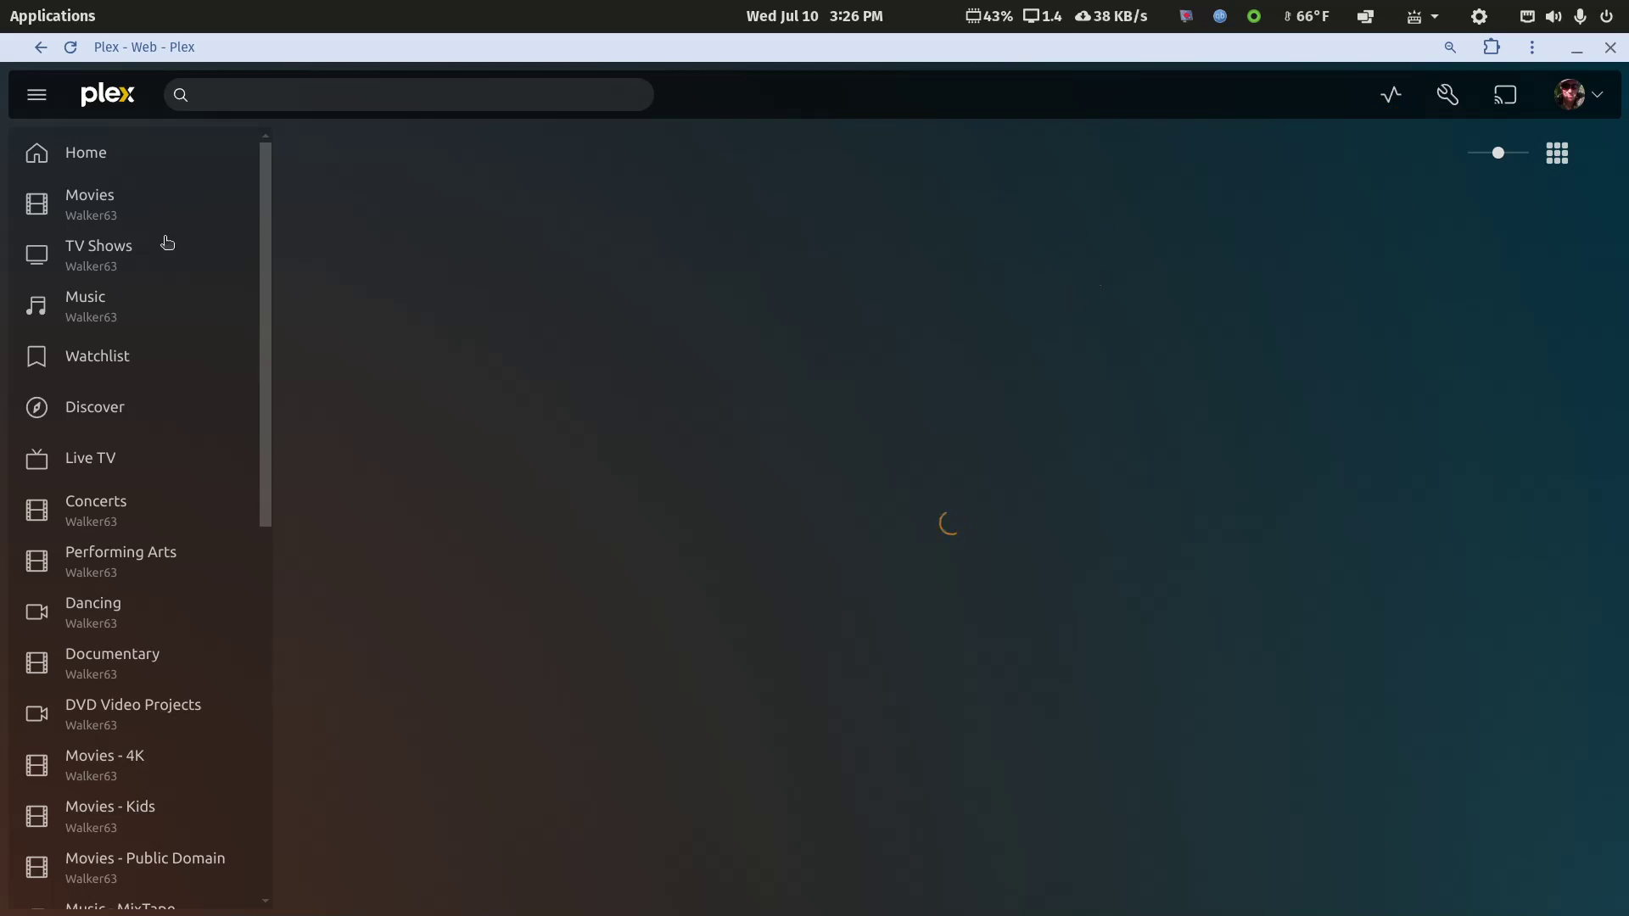
left_click(40, 49)
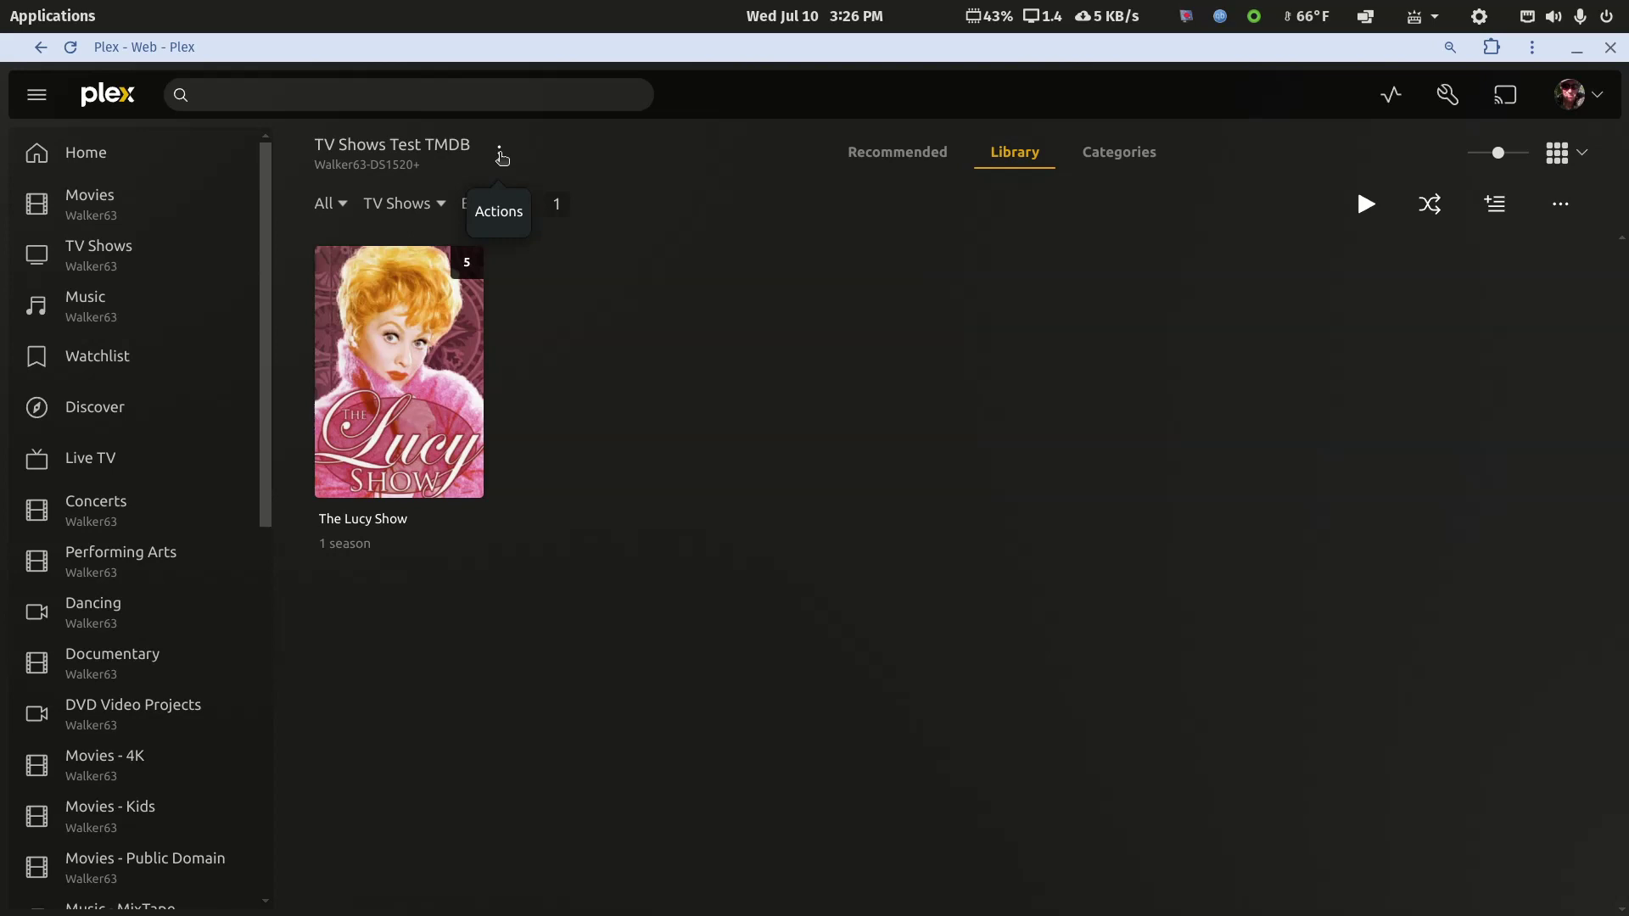
left_click(499, 153)
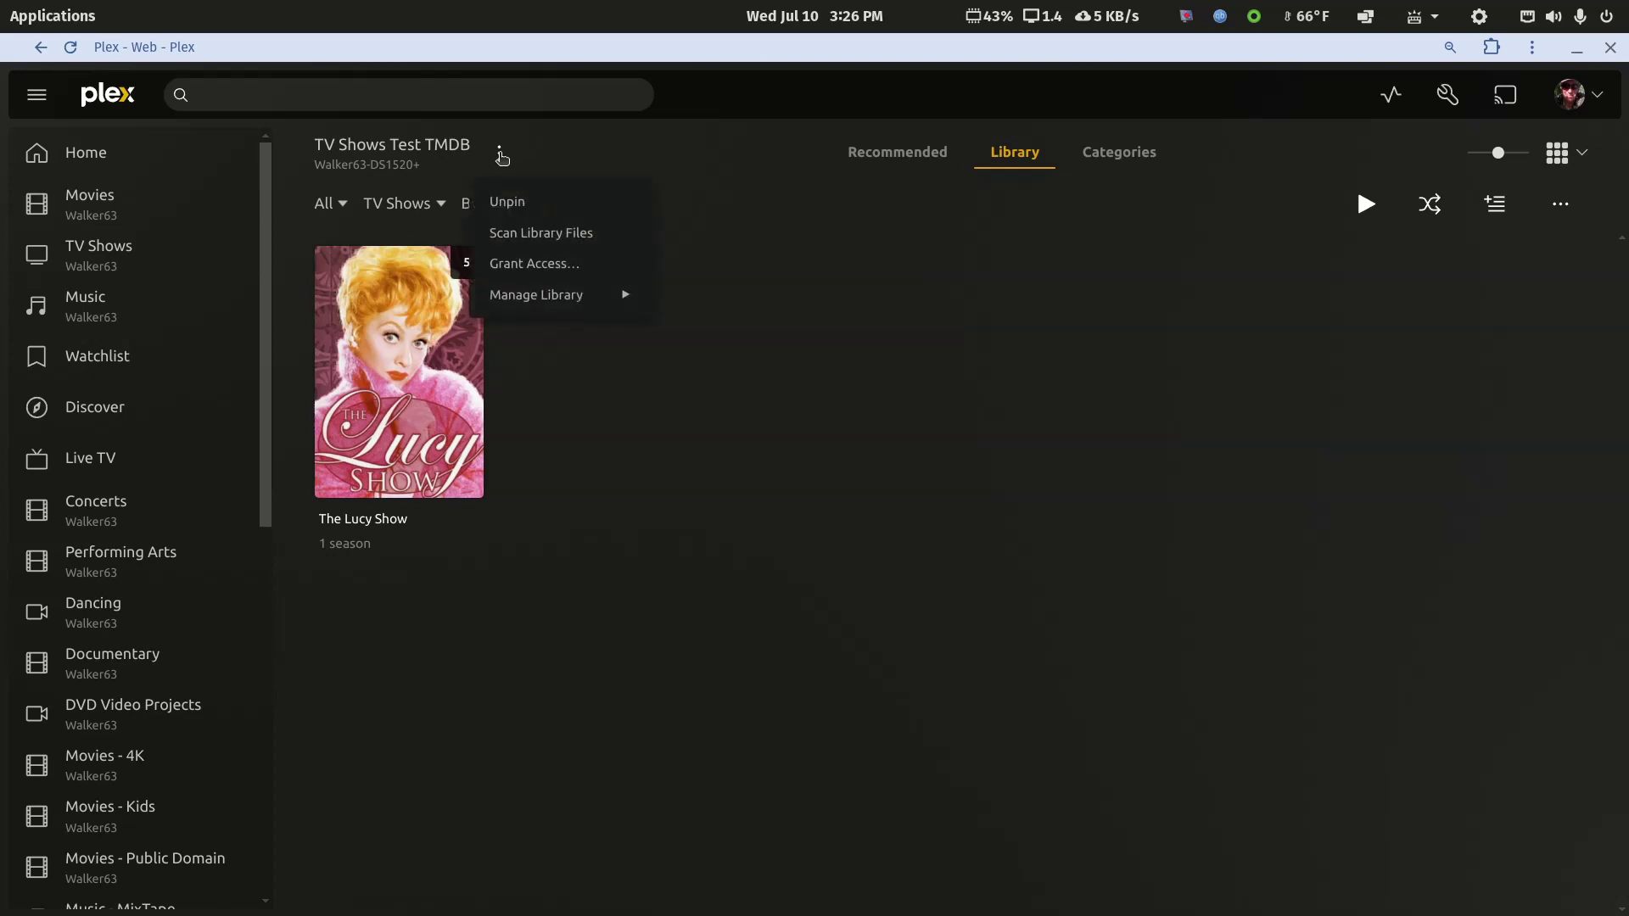
left_click(517, 233)
Empty the trash of the TV Shows Test TMDB library and confirm.
left_click(495, 156)
mouse_move(538, 295)
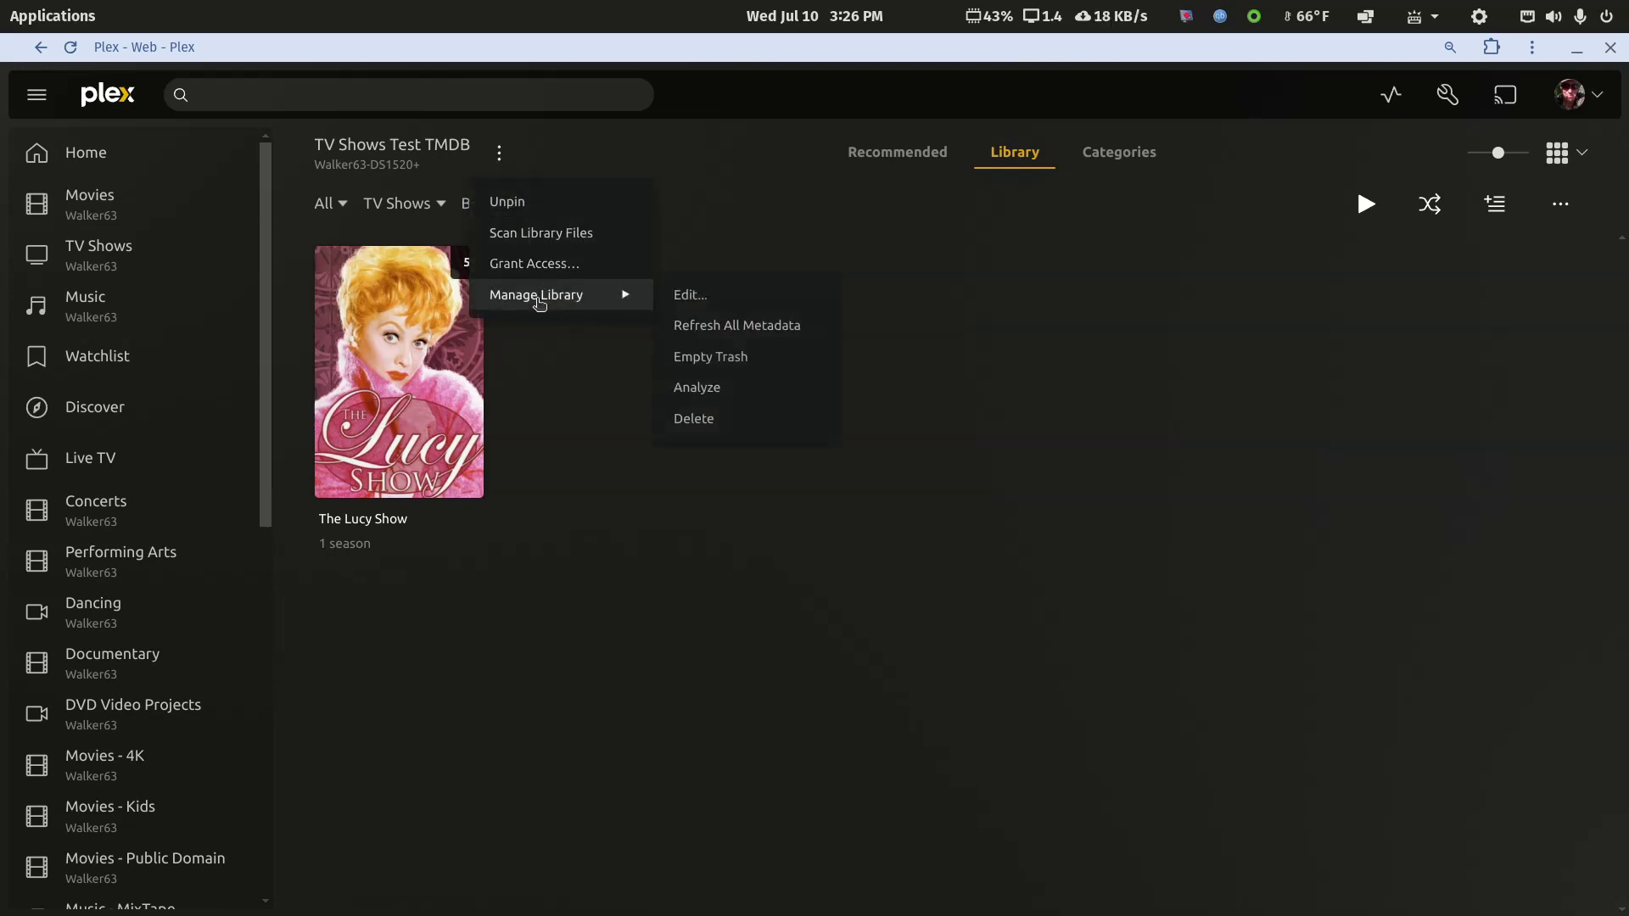
left_click(730, 357)
left_click(939, 609)
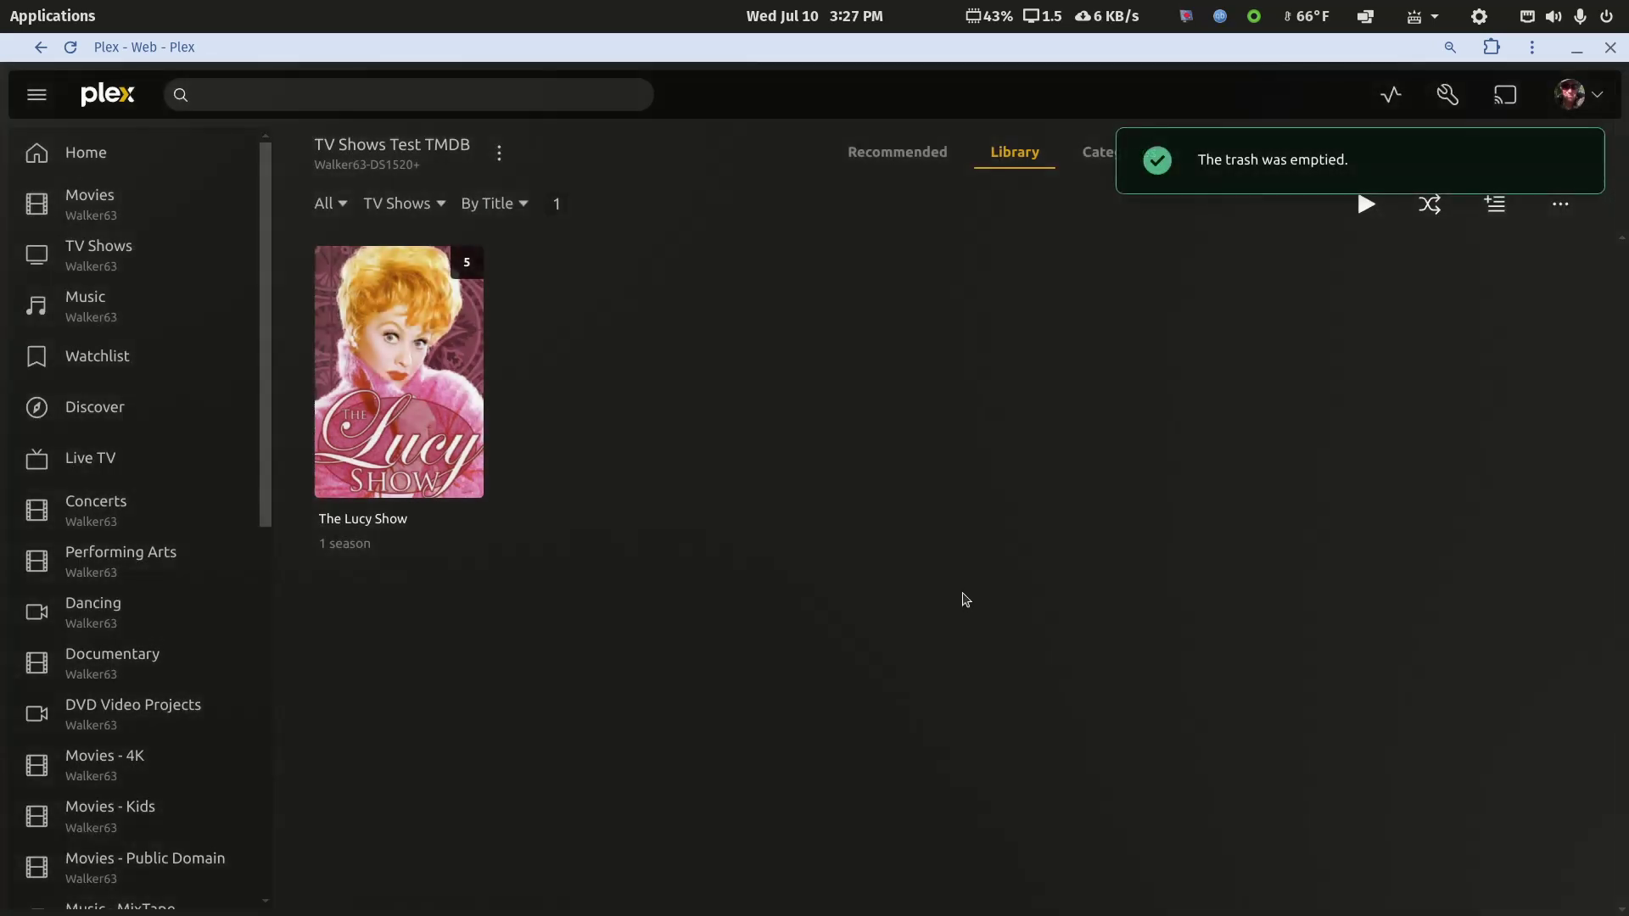
Open the Troubleshooting settings of the Walker63-DS1520+ server and clean its bundles.
left_click(1448, 95)
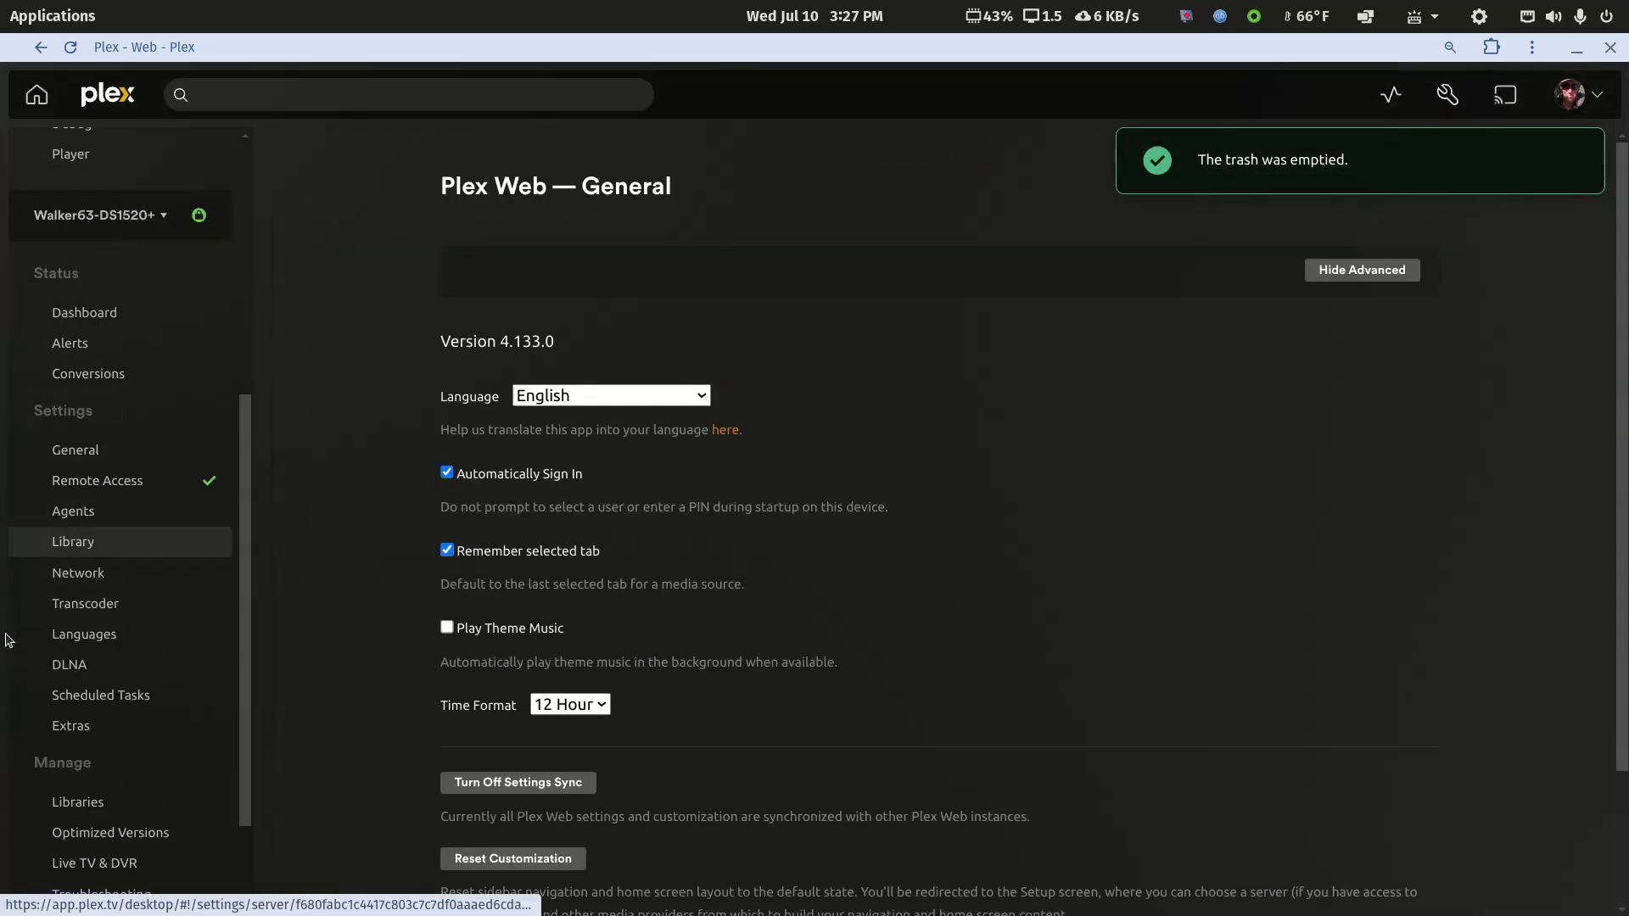
scroll(102, 647, "down", 3)
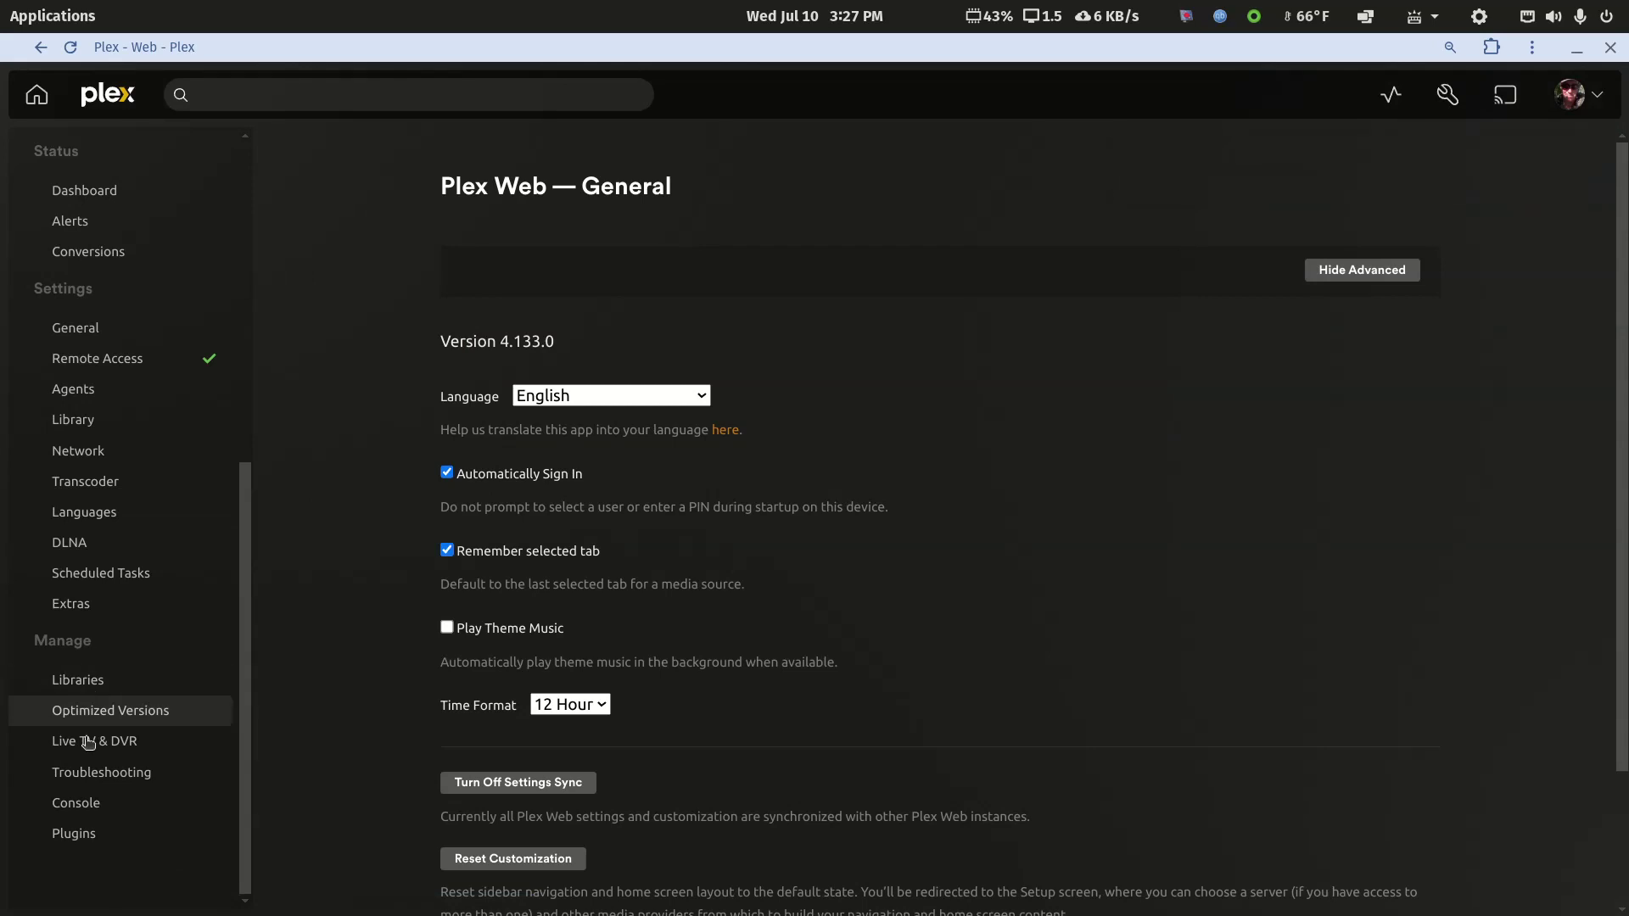
left_click(81, 772)
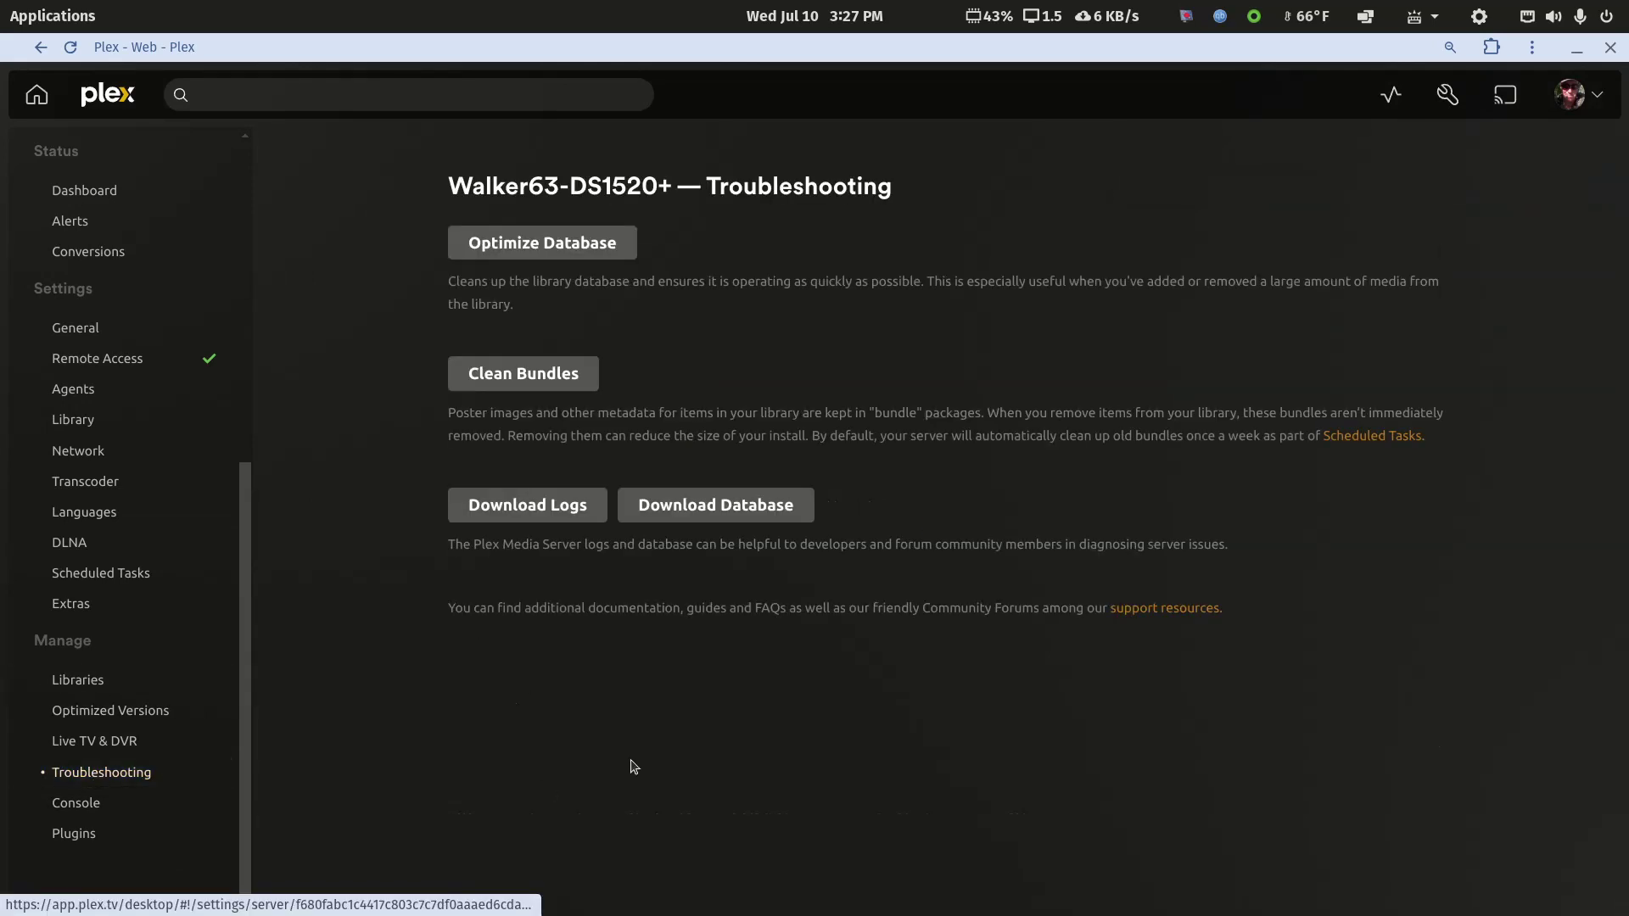
left_click(505, 377)
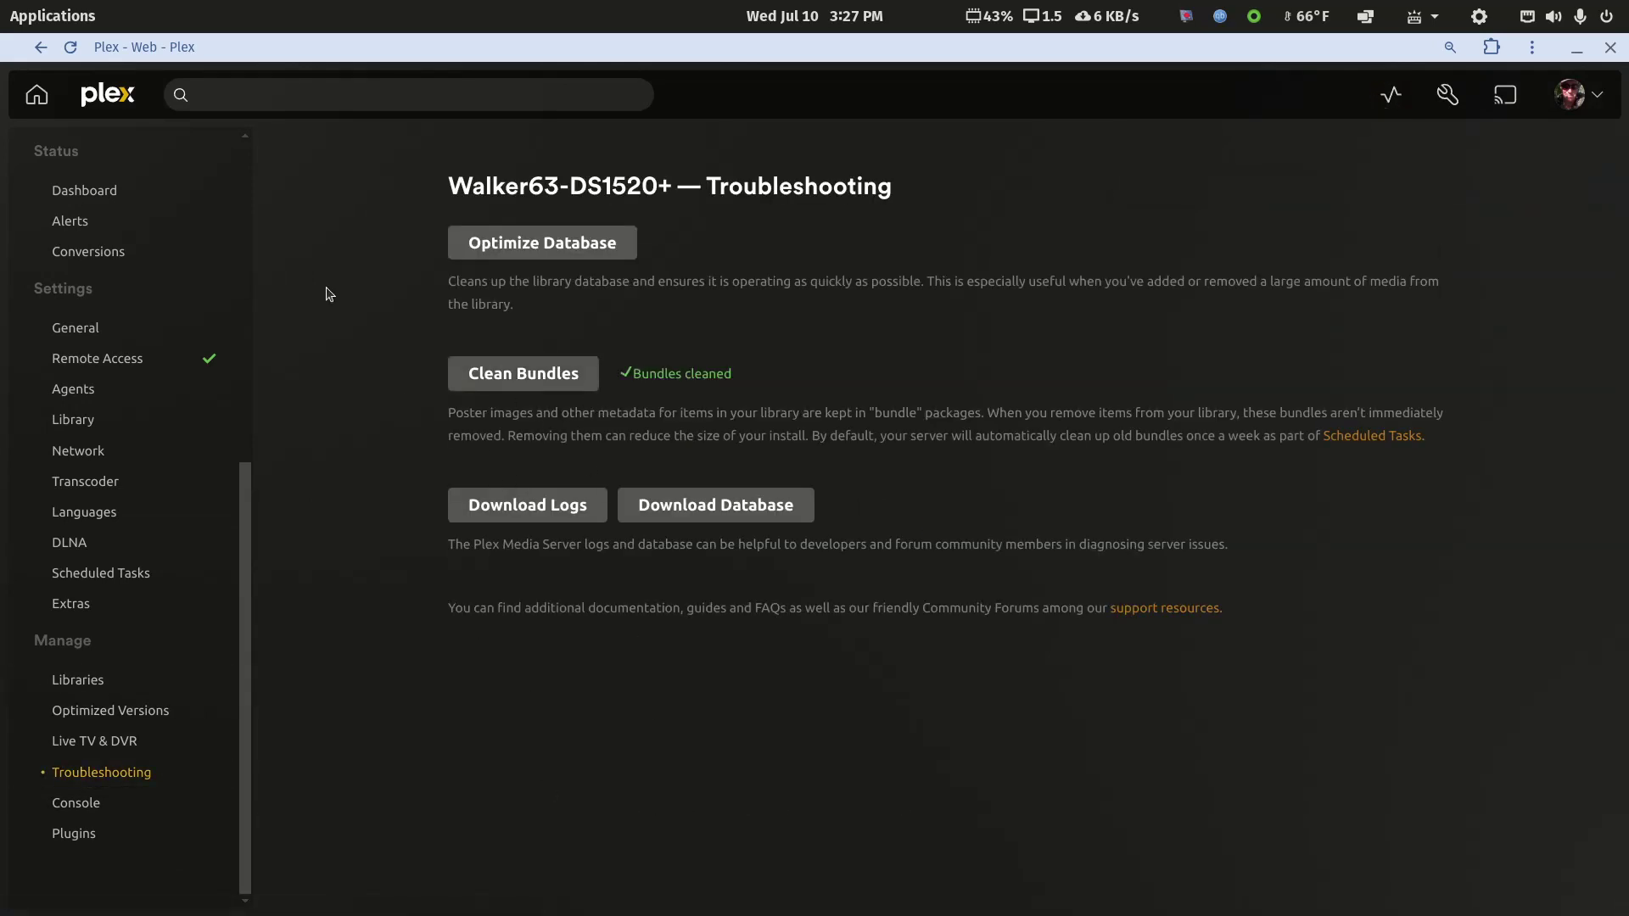
Go back to the TV Shows Test TMDB library, shrink the Plex window out of the way, and switch to the file manager.
right_click(283, 48)
left_click(303, 66)
right_click(324, 55)
left_click(339, 73)
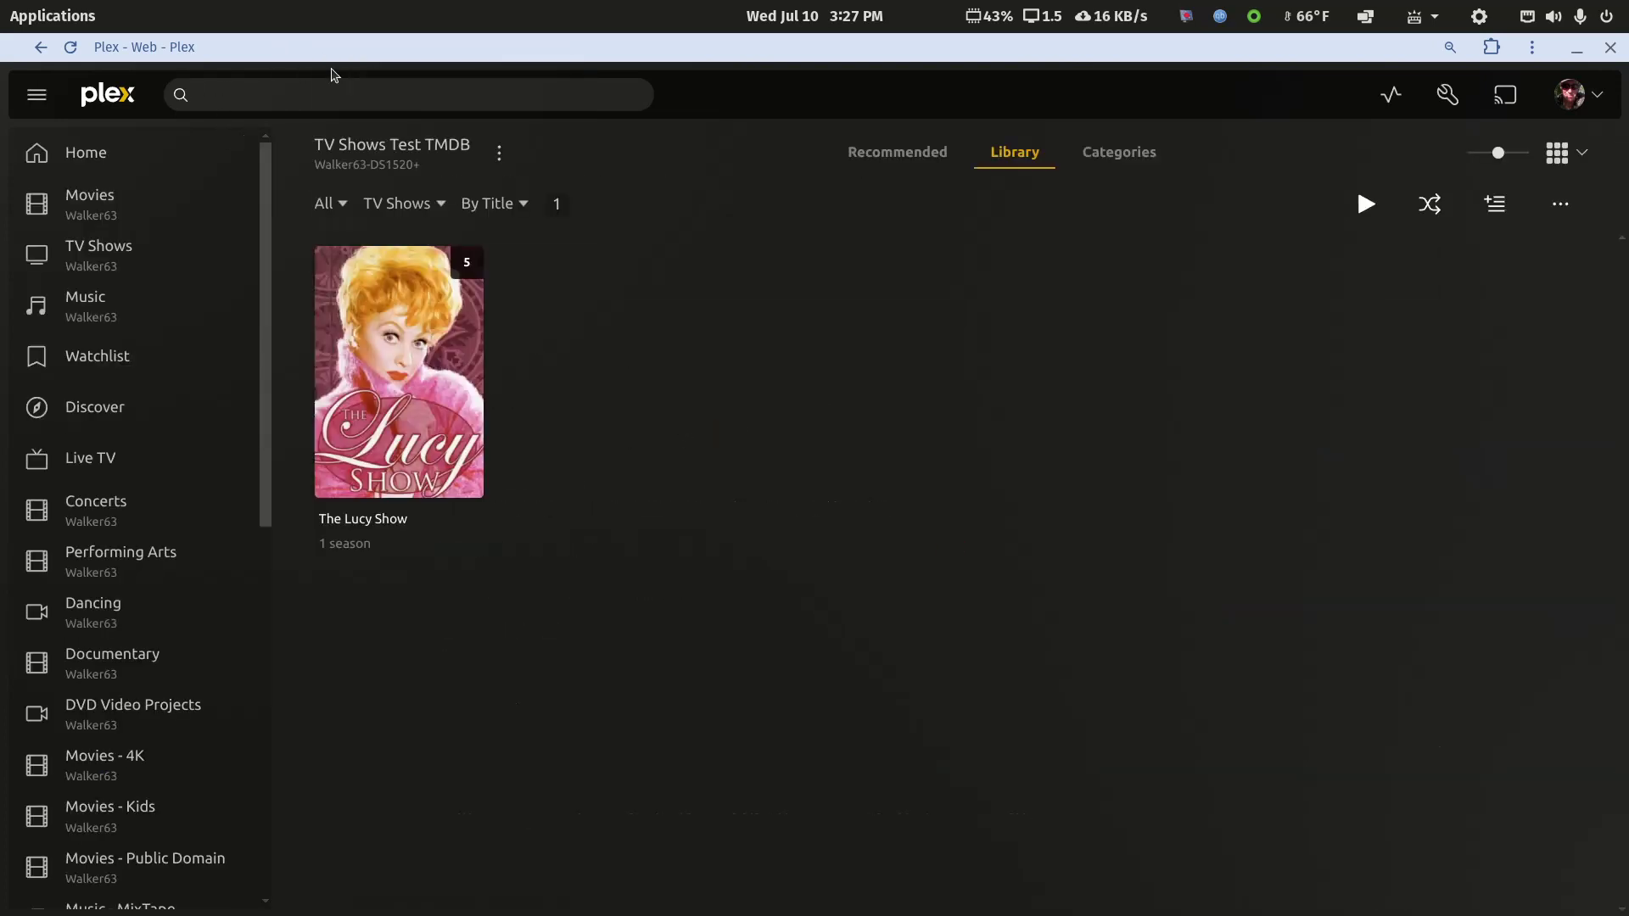
double_click(942, 60)
left_click_drag(913, 124, 887, 493)
left_click(1069, 316)
Move the Life With Elizabeth (1953) folder from tv-libraries back into tv-noncompliant, and return to a maximized Plex window.
right_click(649, 379)
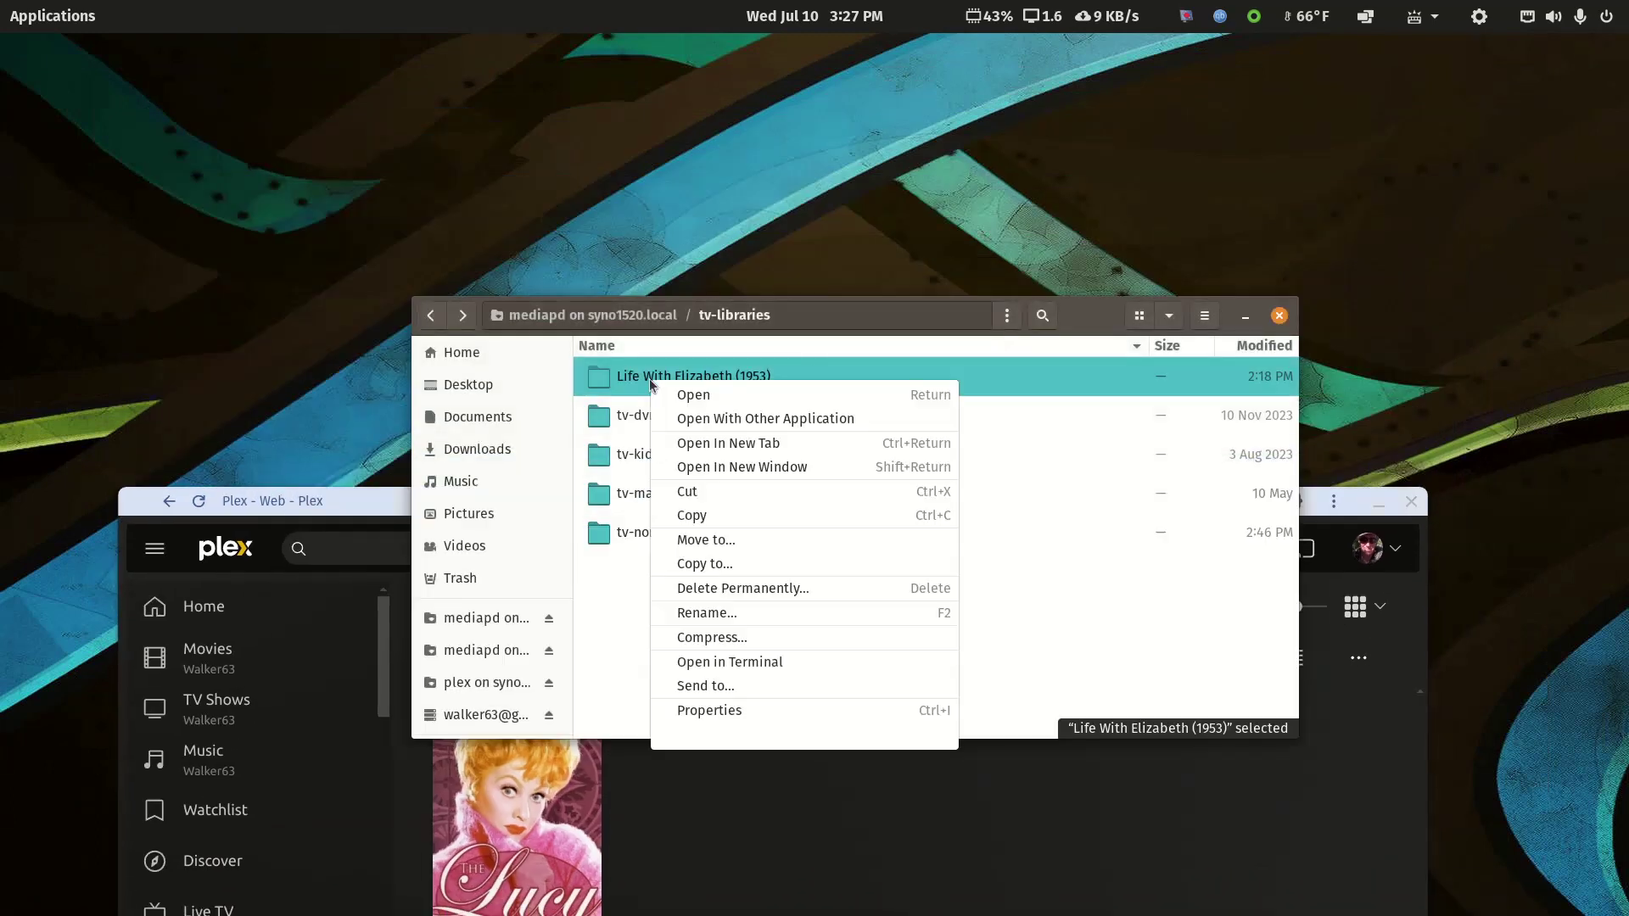
left_click(703, 492)
right_click(654, 535)
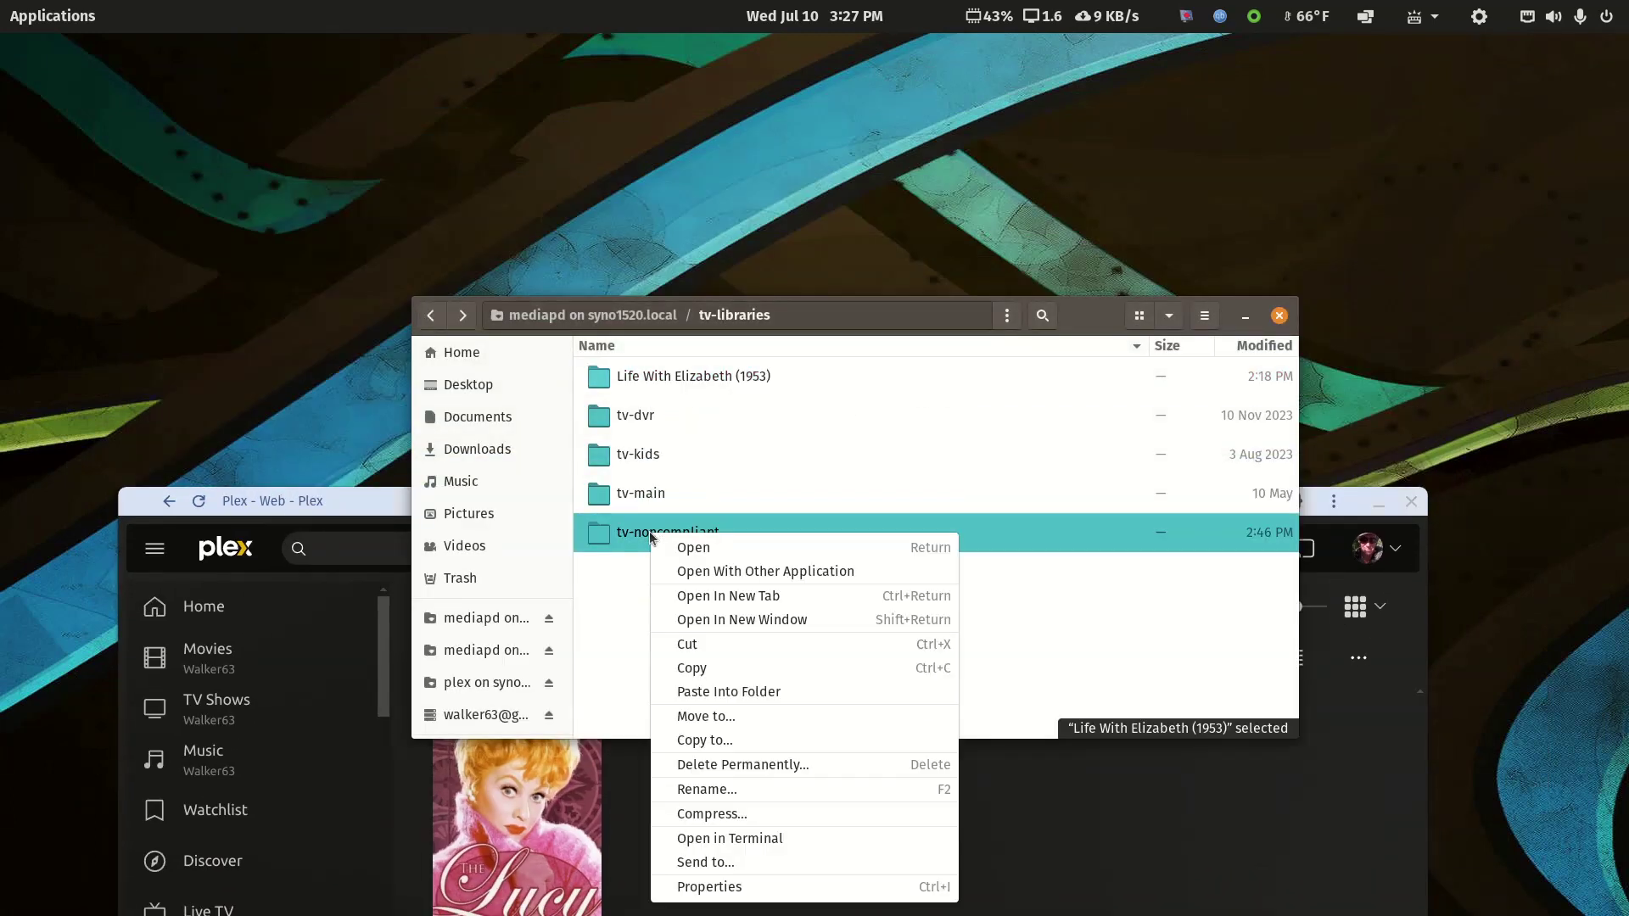
left_click(703, 691)
double_click(367, 500)
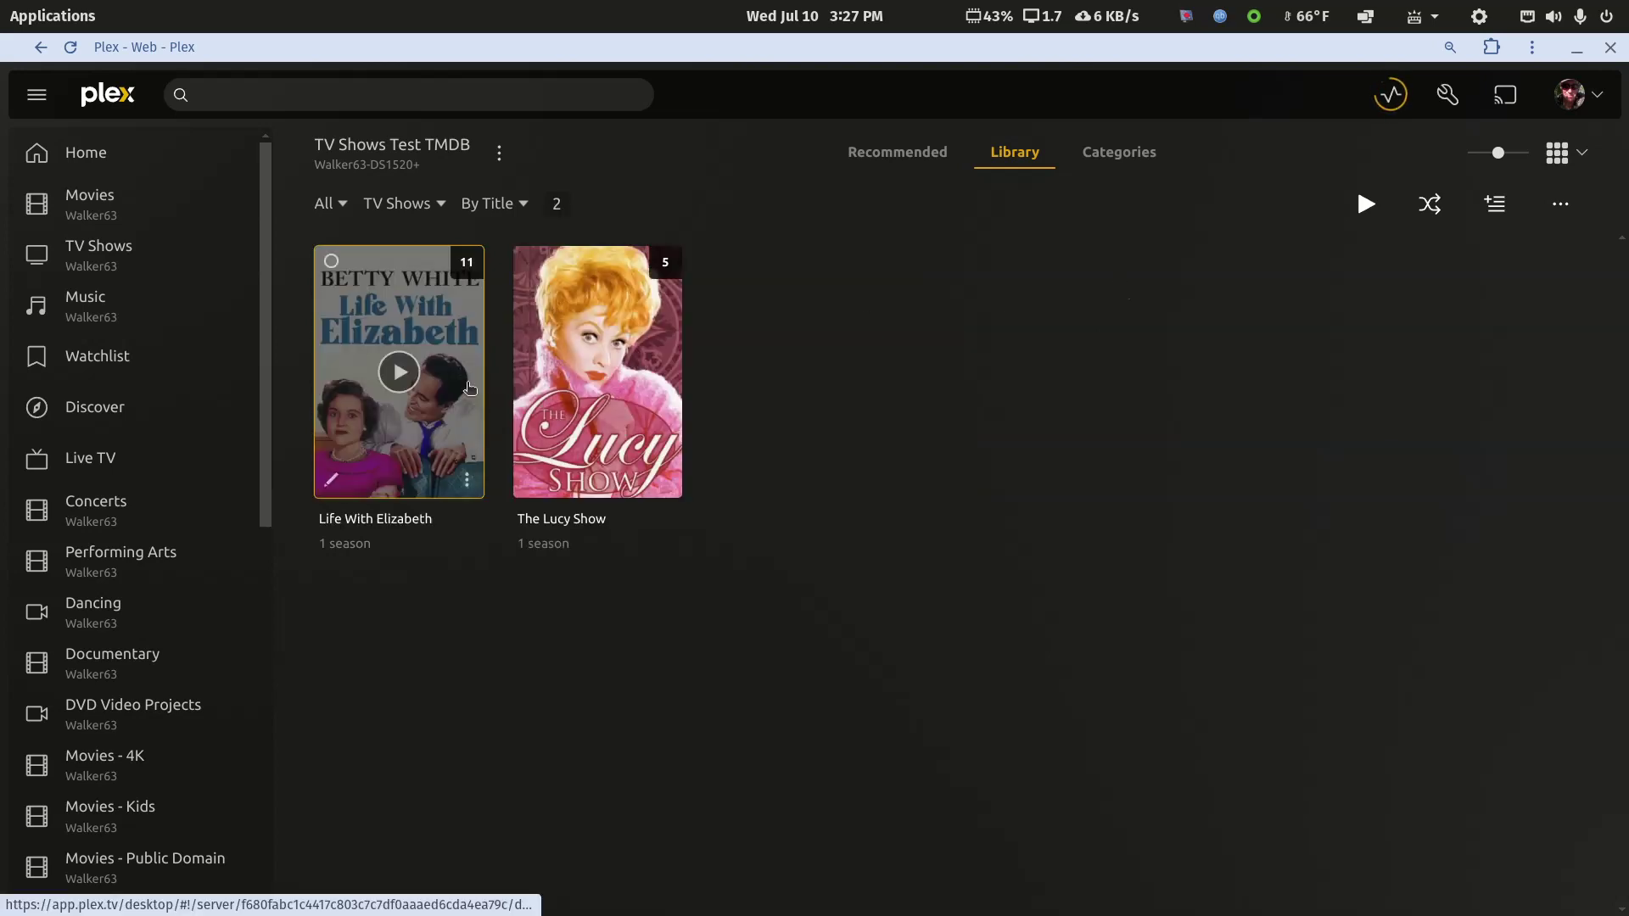
Check the server activity, then open Season 1 of Life With Elizabeth in the TMDB library and examine its episode titles and numbers.
left_click(1398, 101)
left_click(469, 360)
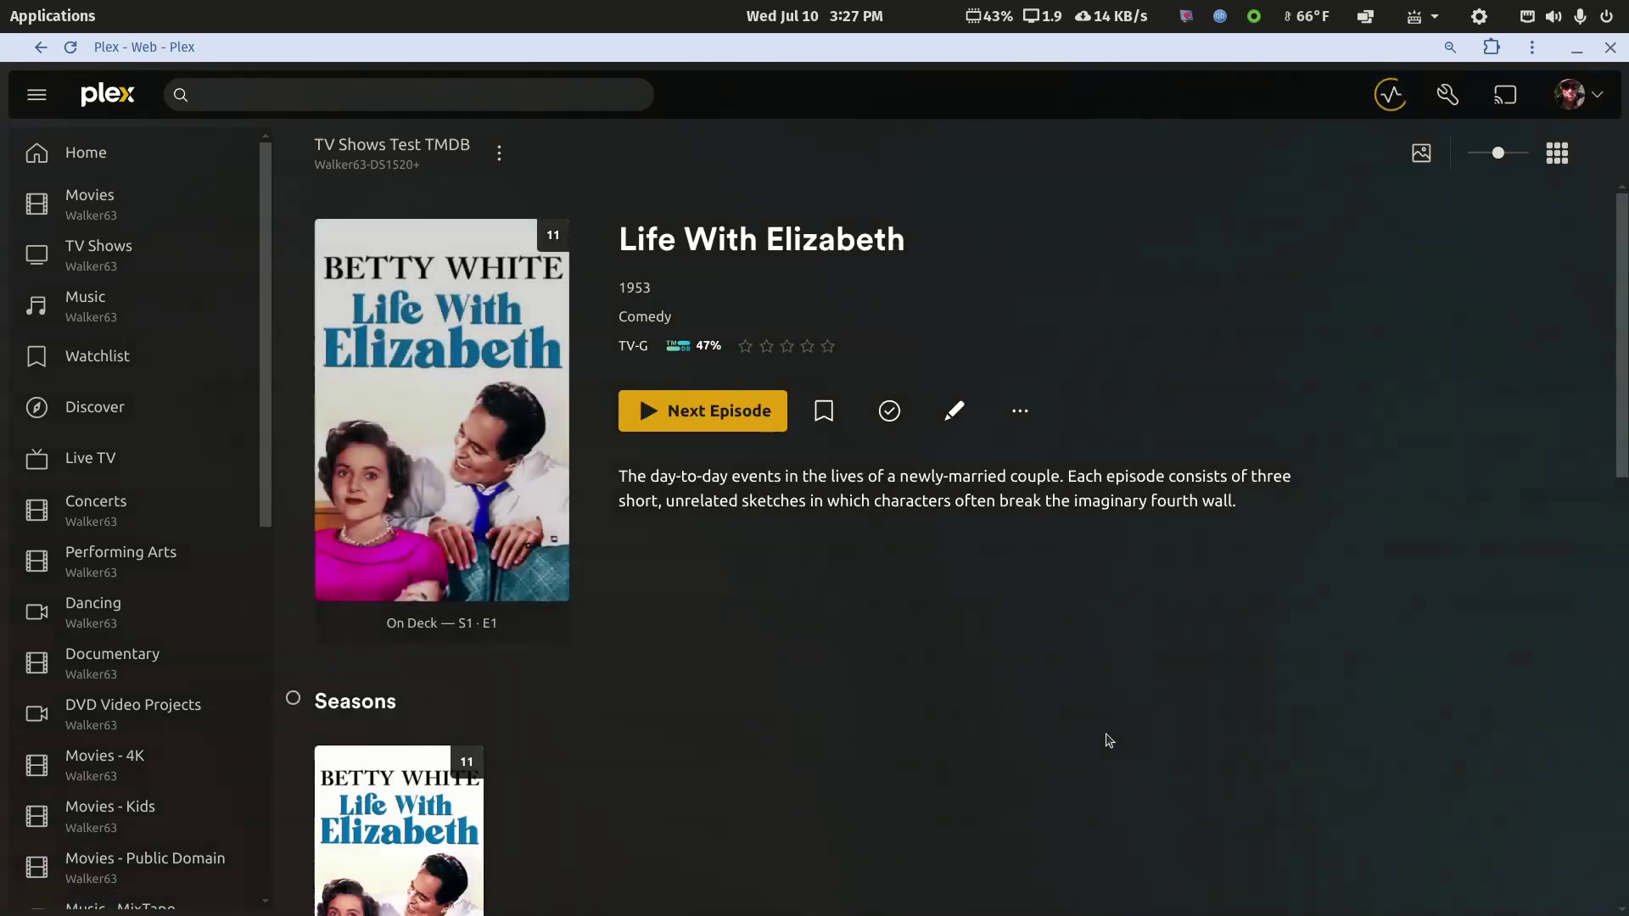
scroll(1107, 737, "down", 2)
scroll(1107, 736, "down", 2)
left_click(469, 656)
scroll(767, 587, "down", 6)
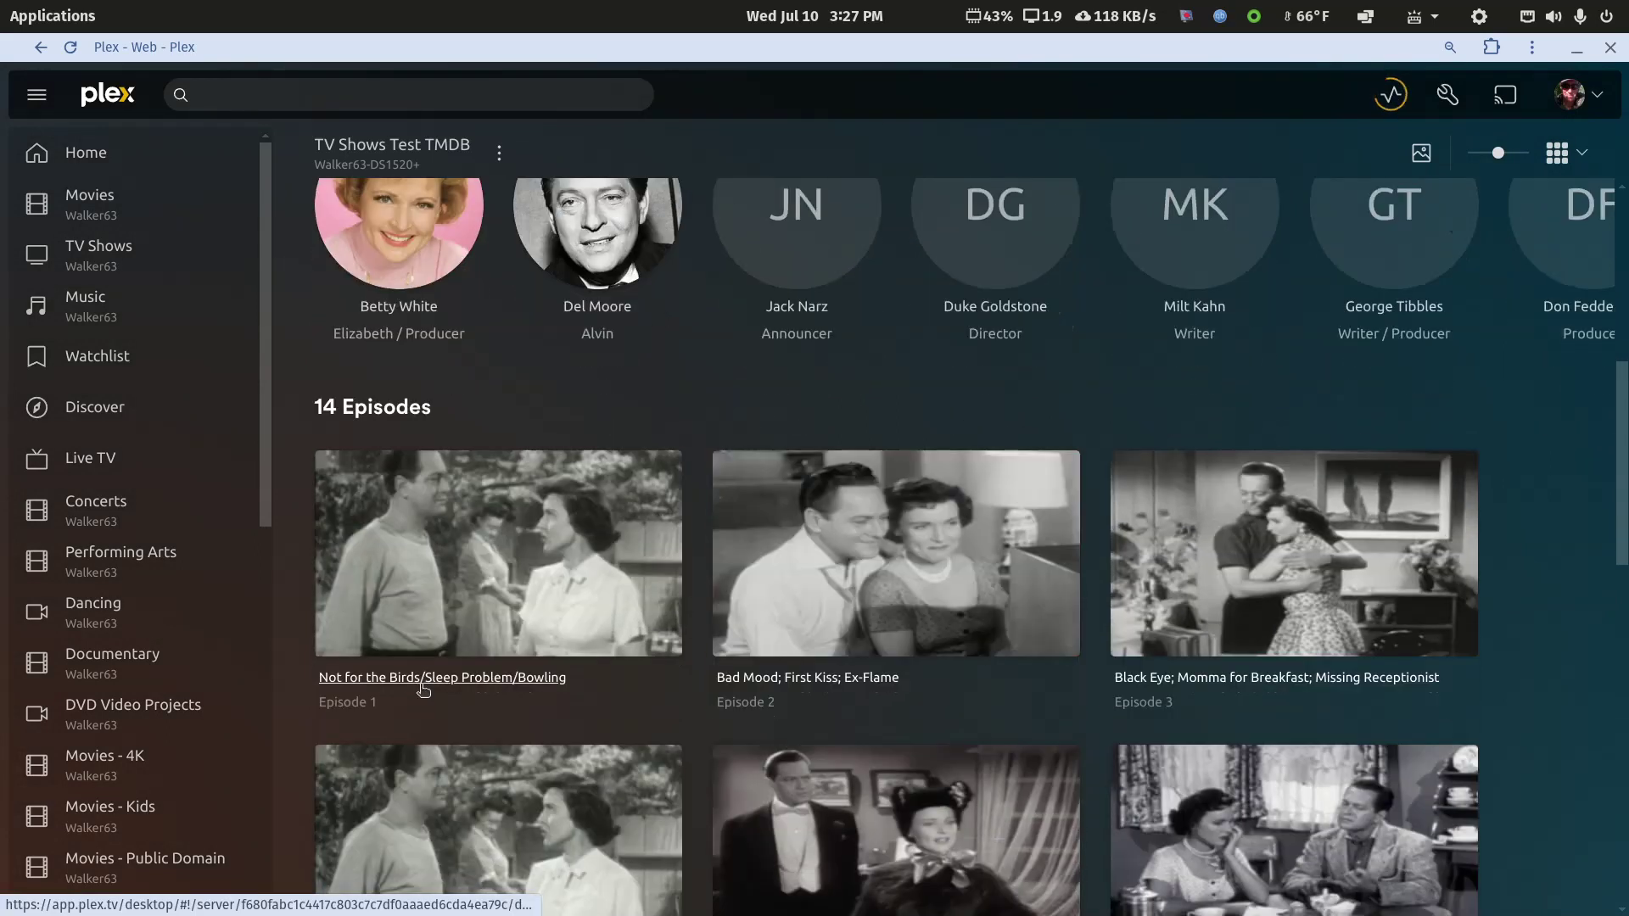
scroll(423, 694, "down", 4)
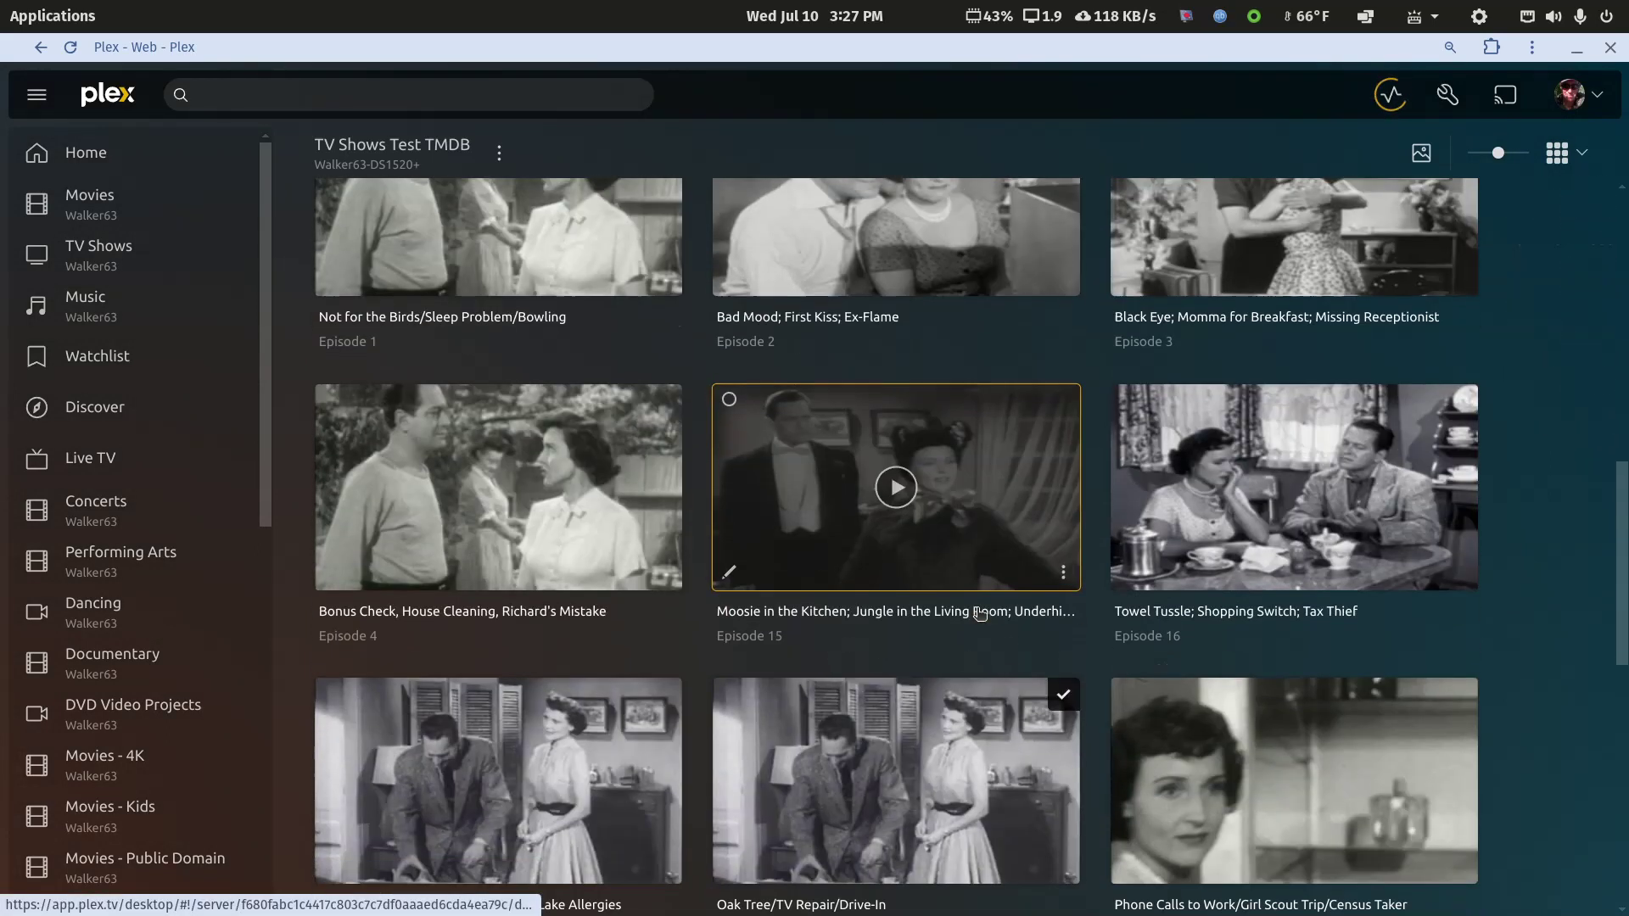
scroll(980, 614, "down", 3)
scroll(823, 390, "up", 13)
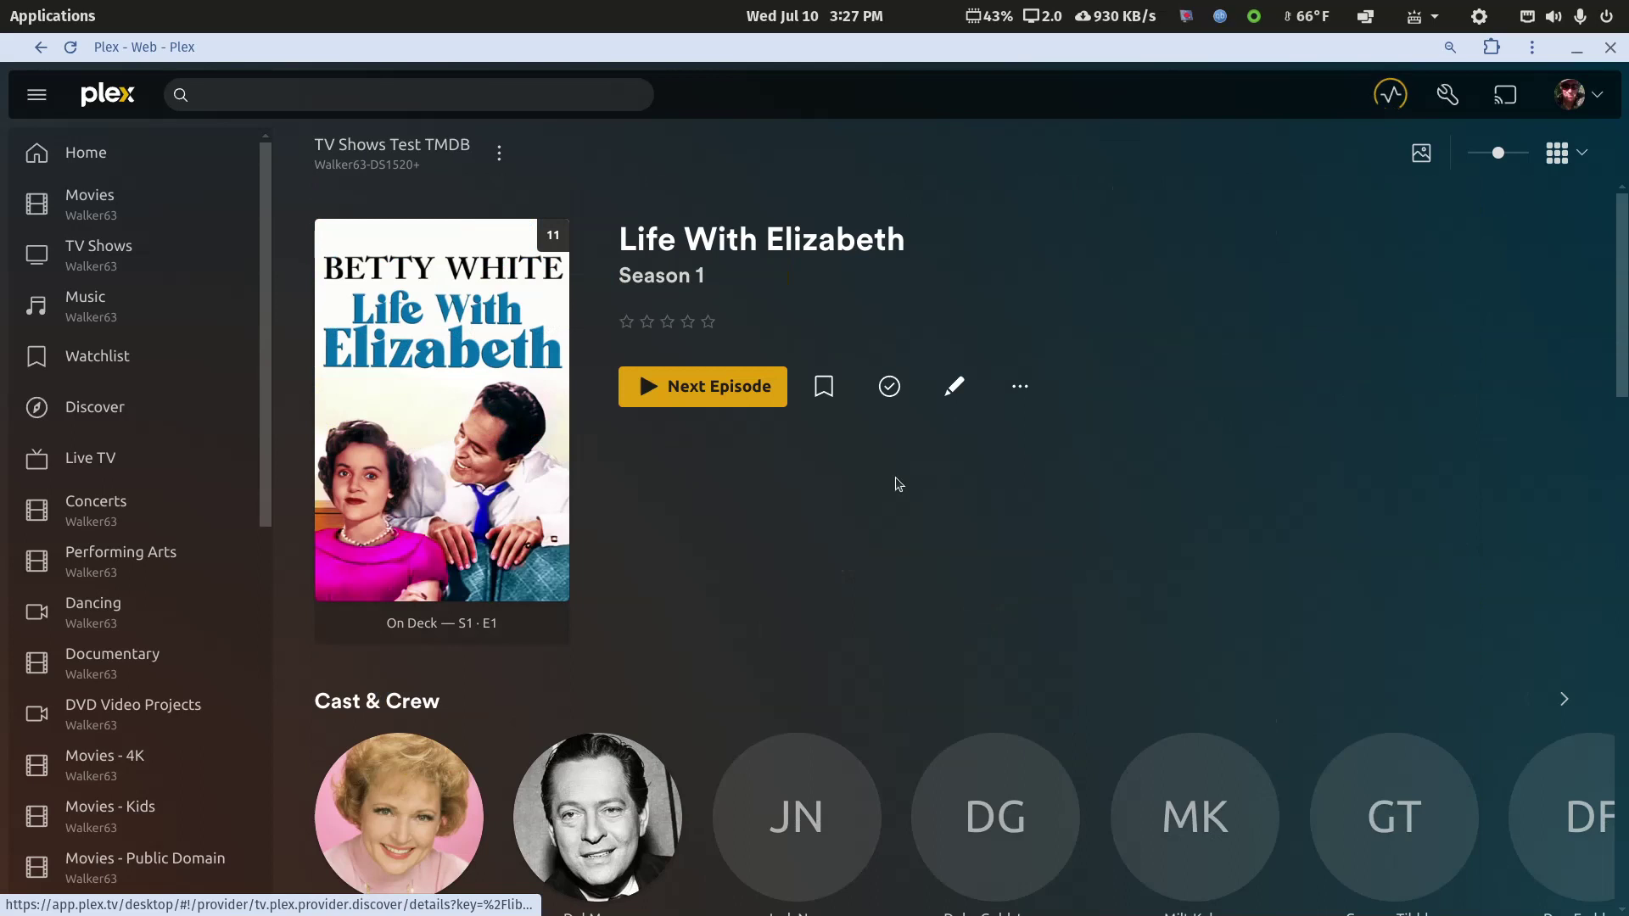
Go back to the TMDB library and open the TV Shows Test TVDB library from the server's library settings.
right_click(749, 99)
left_click(767, 118)
right_click(765, 113)
left_click(772, 132)
right_click(781, 100)
left_click(802, 116)
right_click(801, 108)
left_click(809, 125)
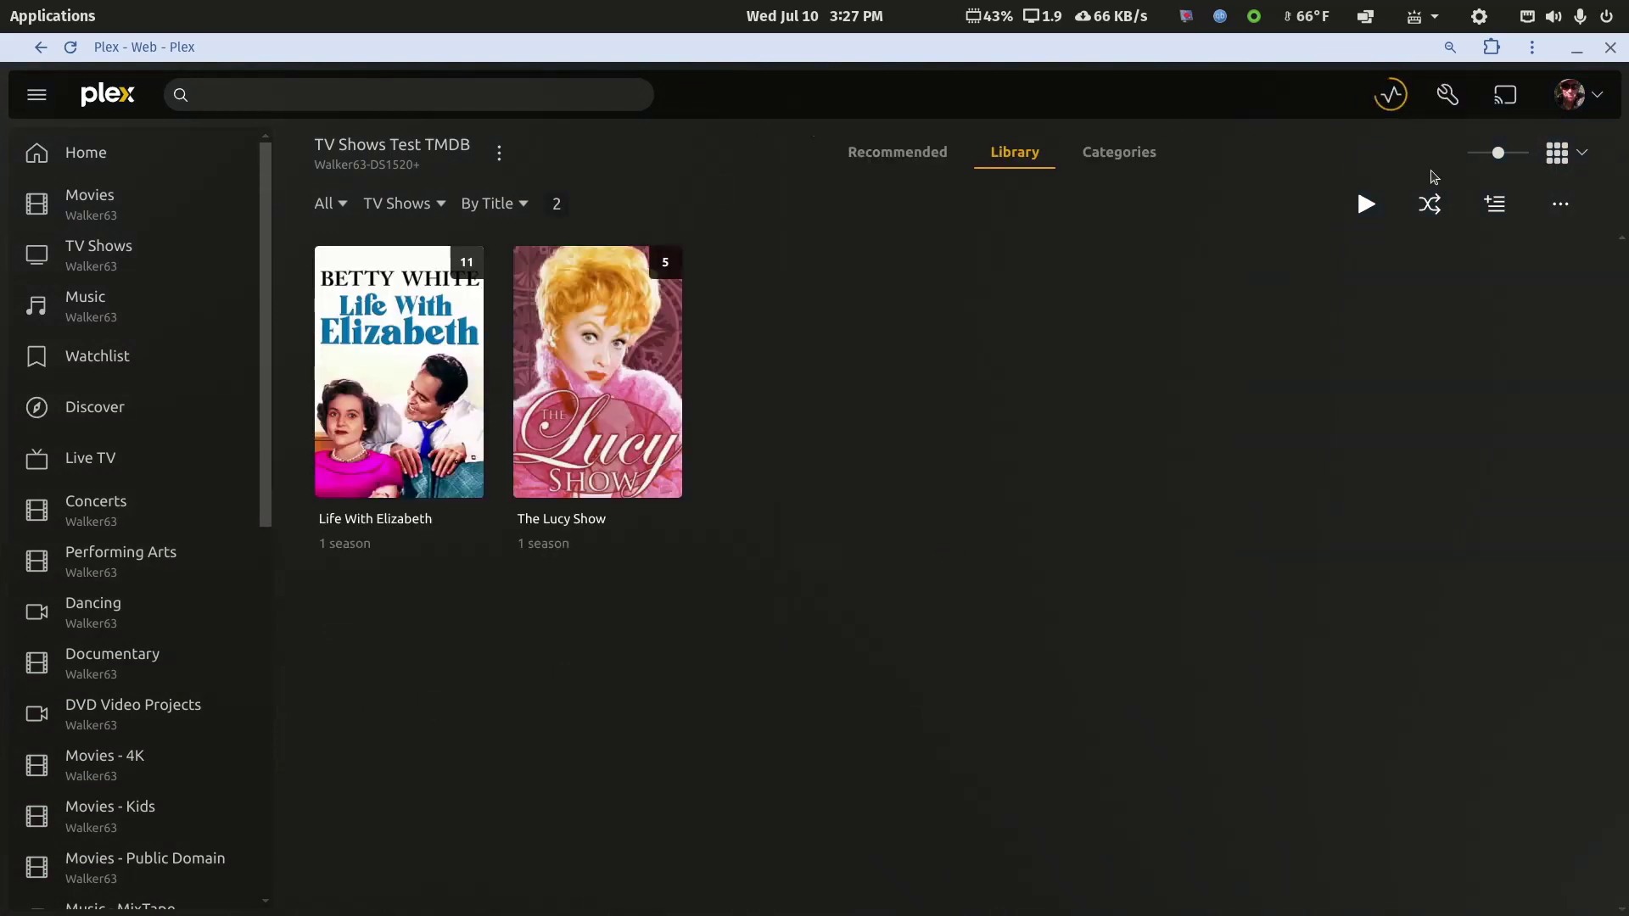
left_click(1448, 94)
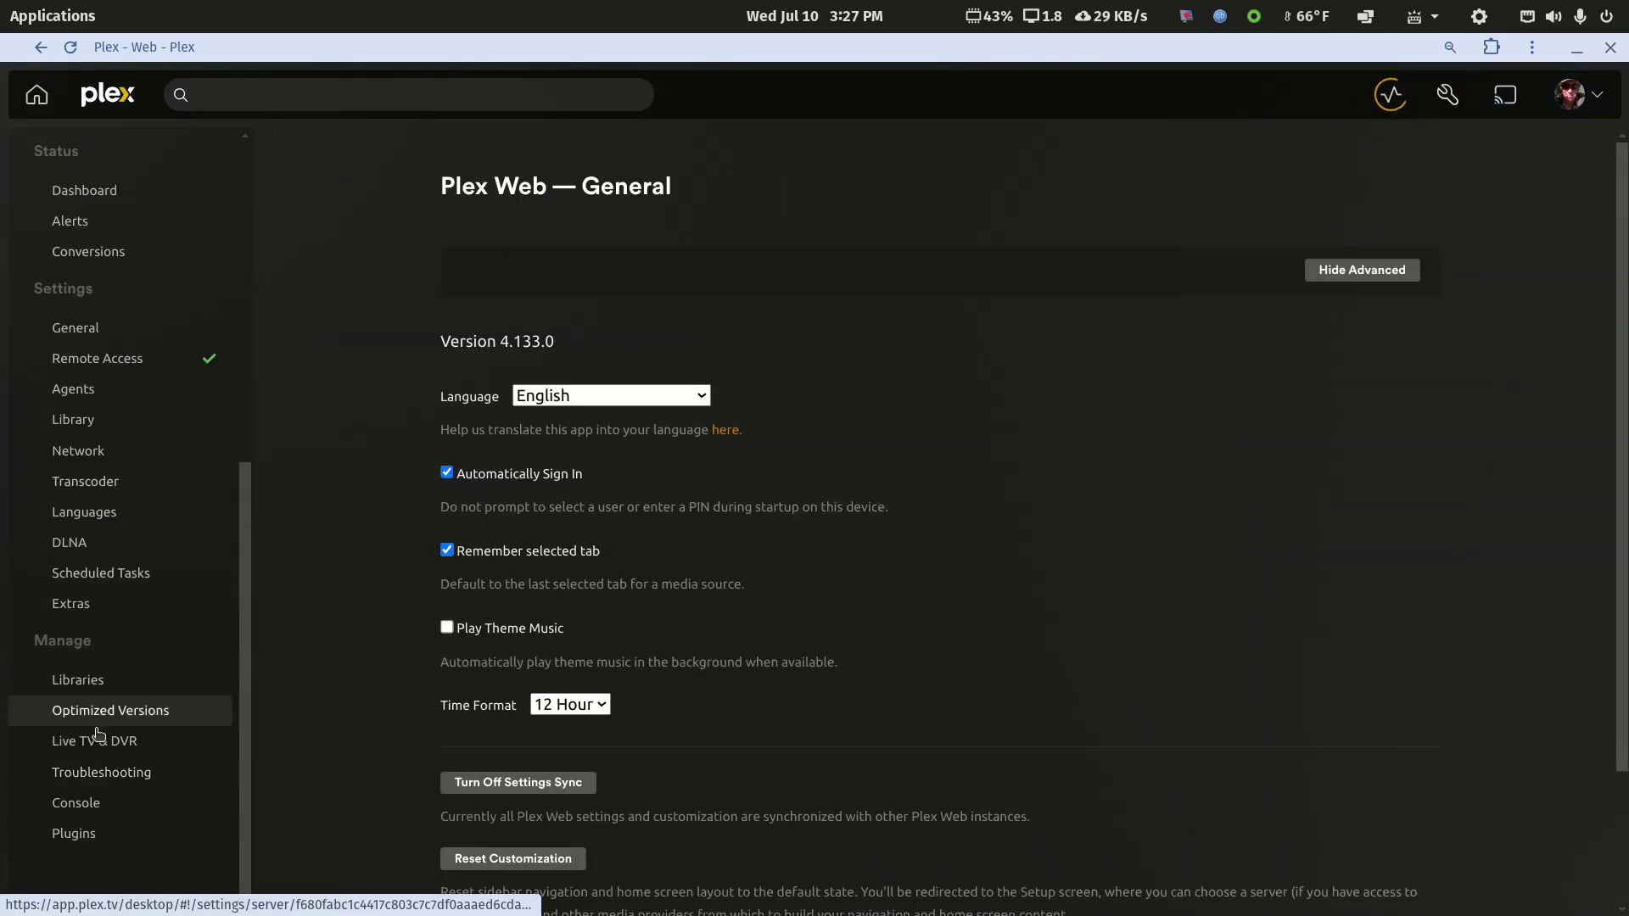
left_click(81, 681)
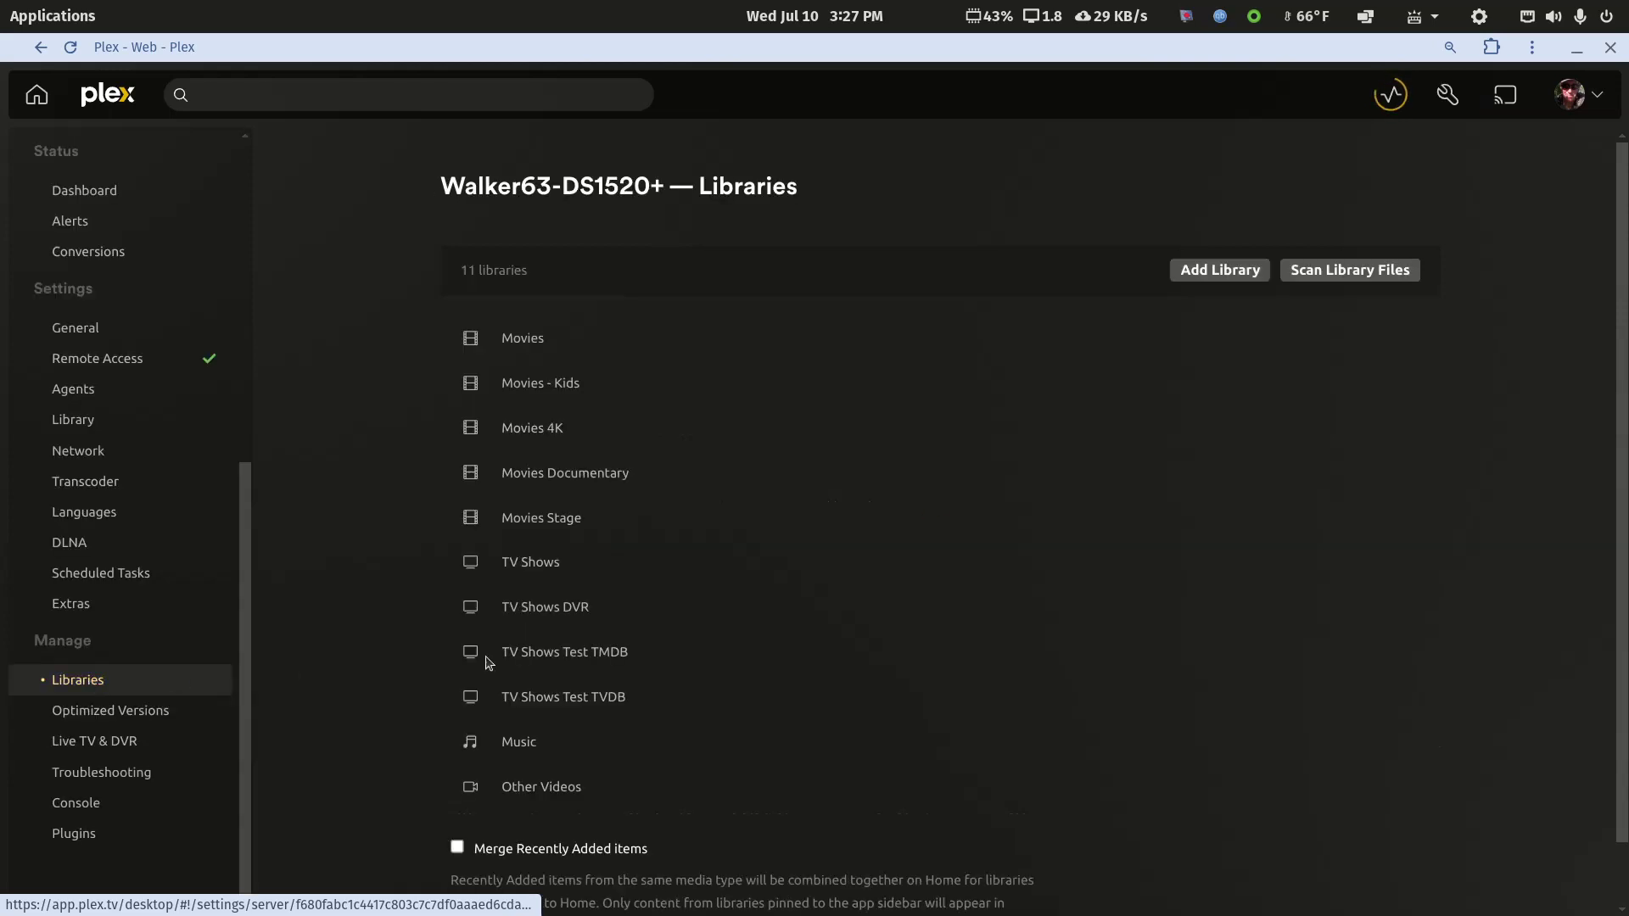
left_click(609, 699)
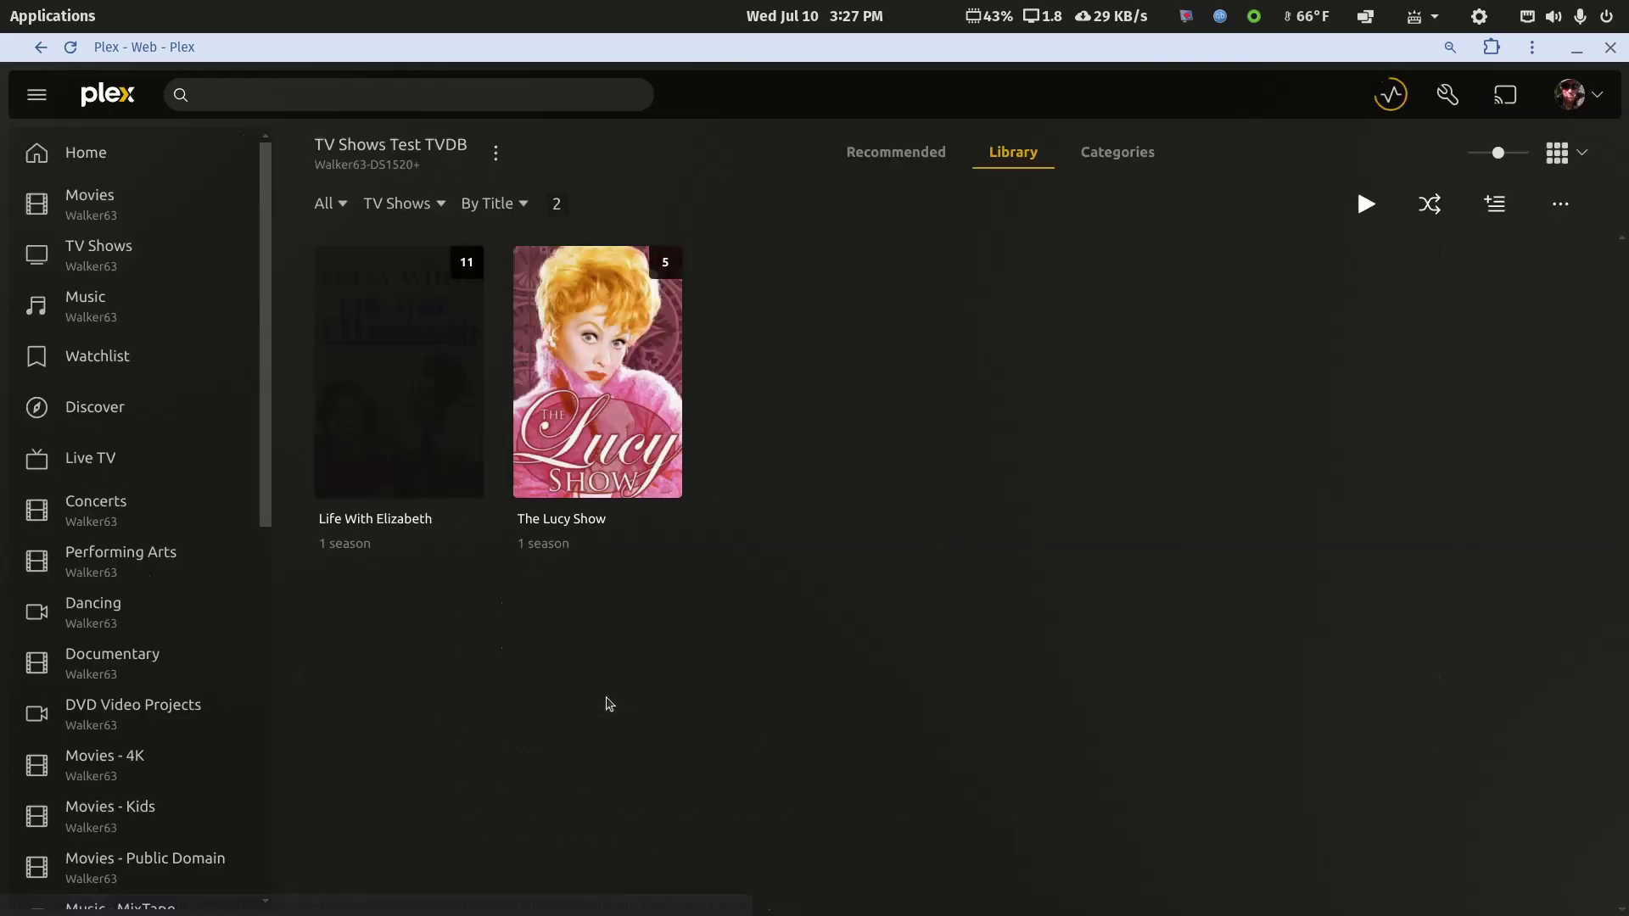
Open Season 1 of Life With Elizabeth in the TVDB library and examine its episode titles and numbers.
left_click(459, 390)
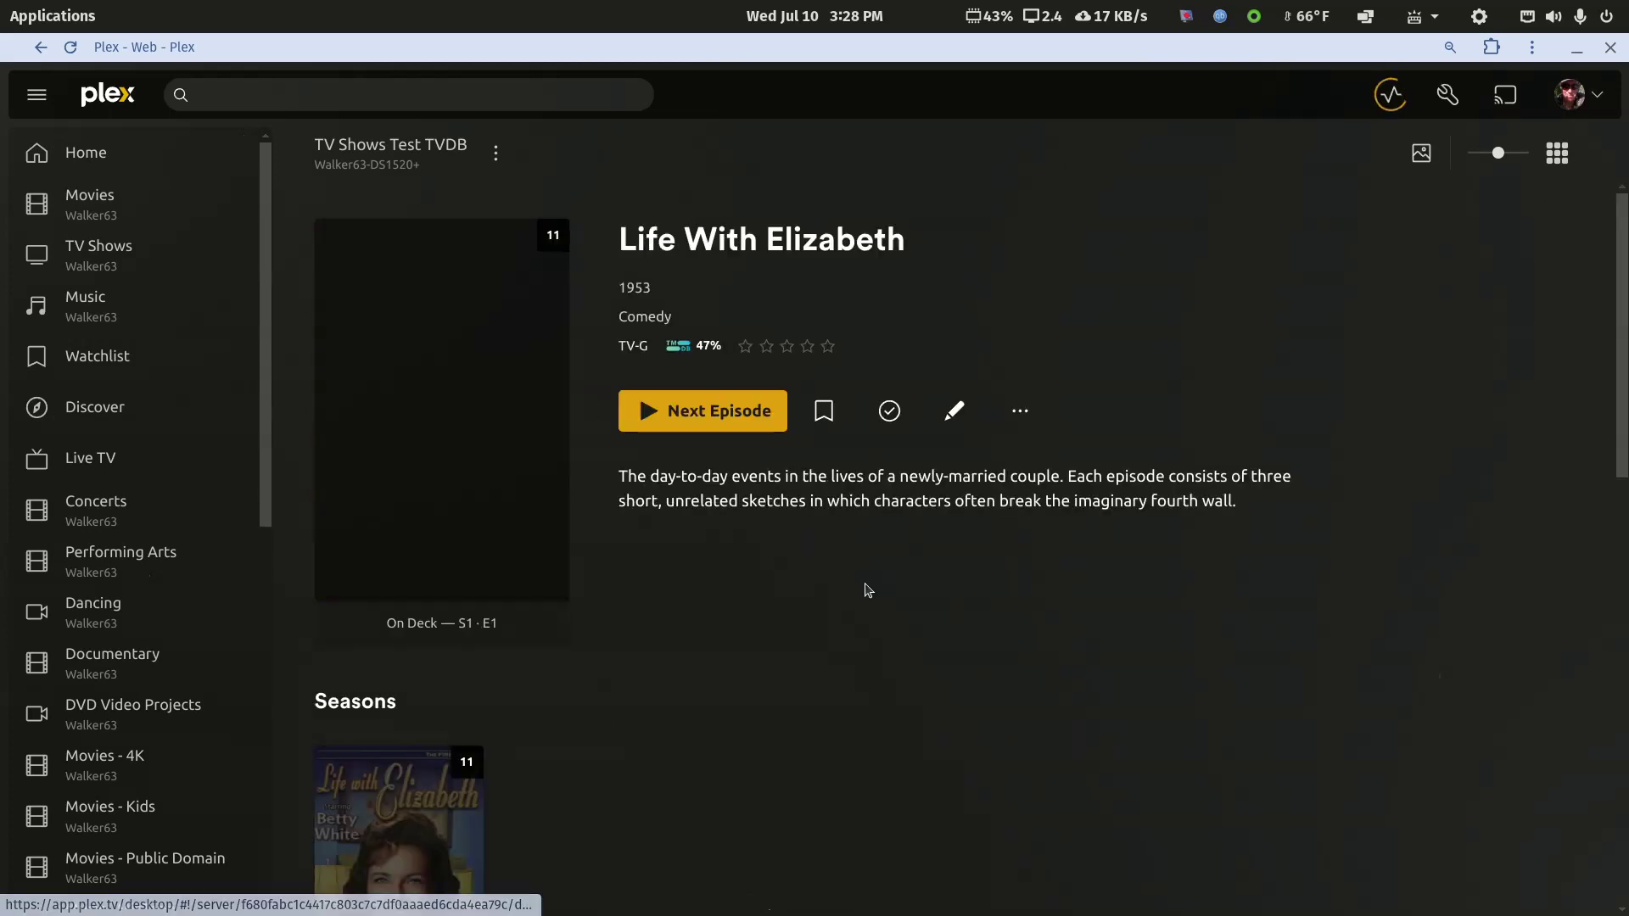
scroll(819, 598, "down", 3)
left_click(454, 382)
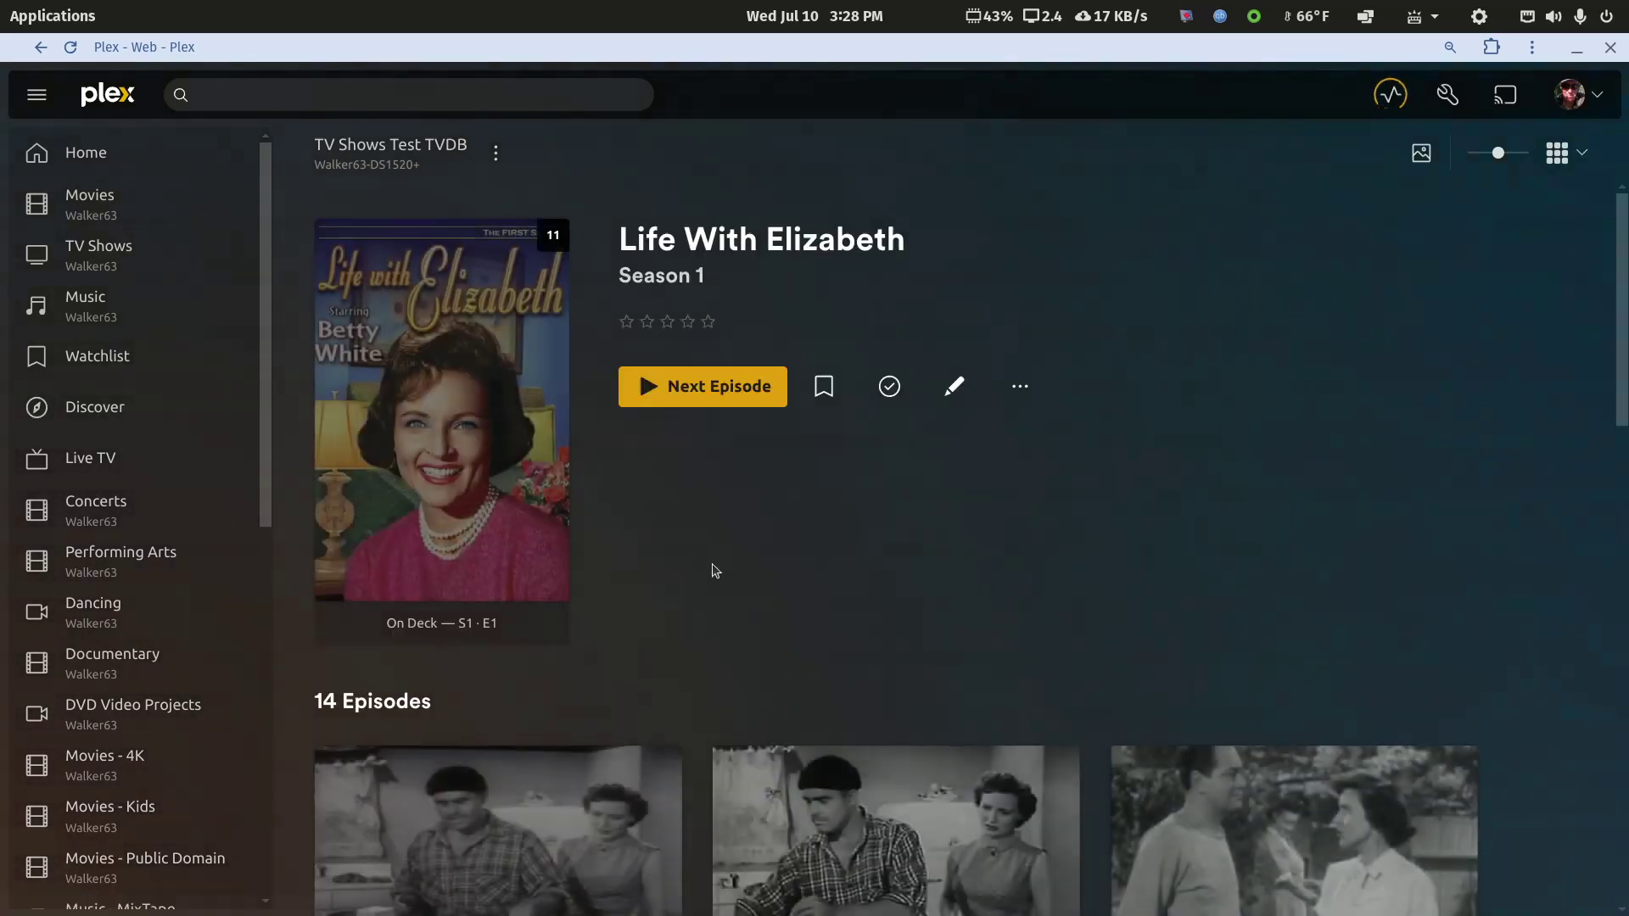
scroll(711, 569, "down", 4)
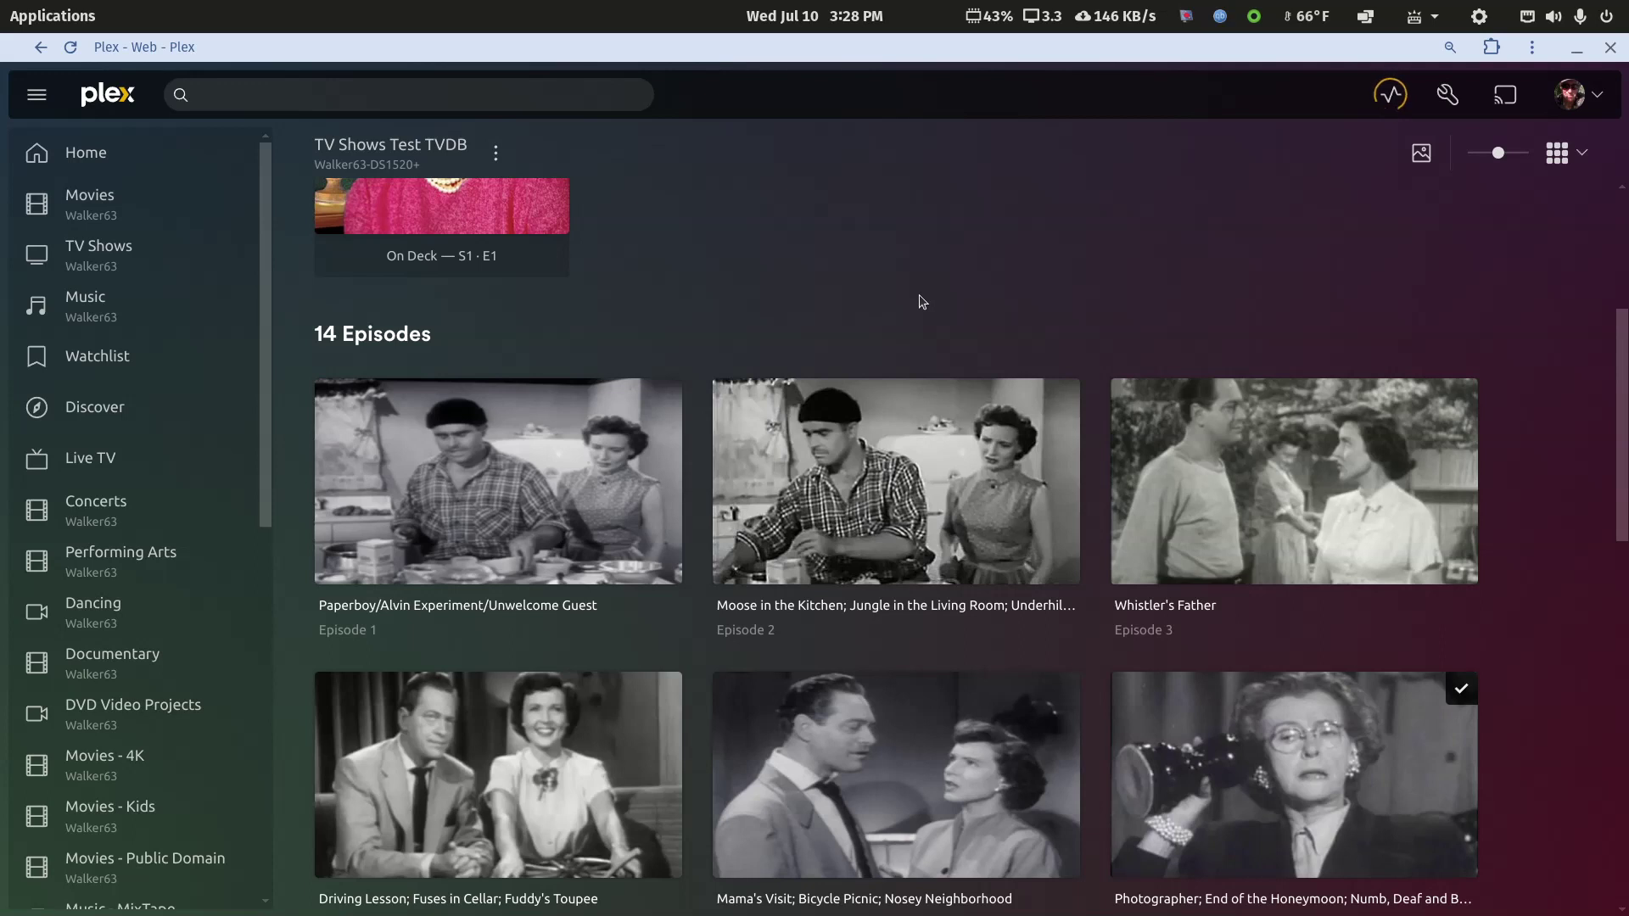
scroll(923, 303, "down", 5)
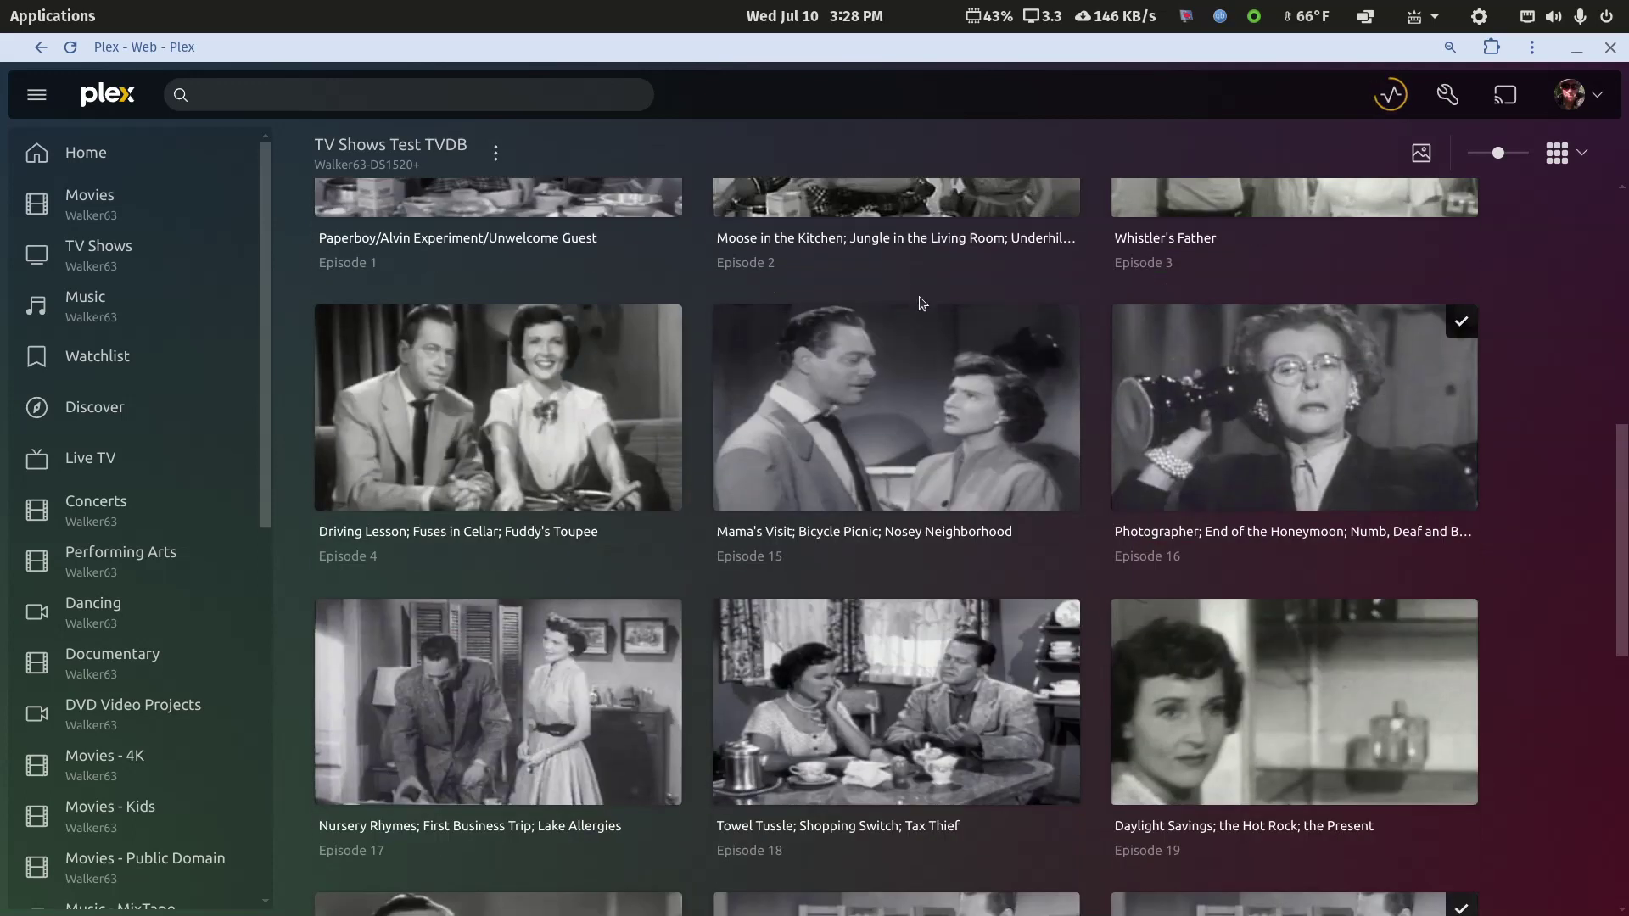
scroll(925, 313, "up", 9)
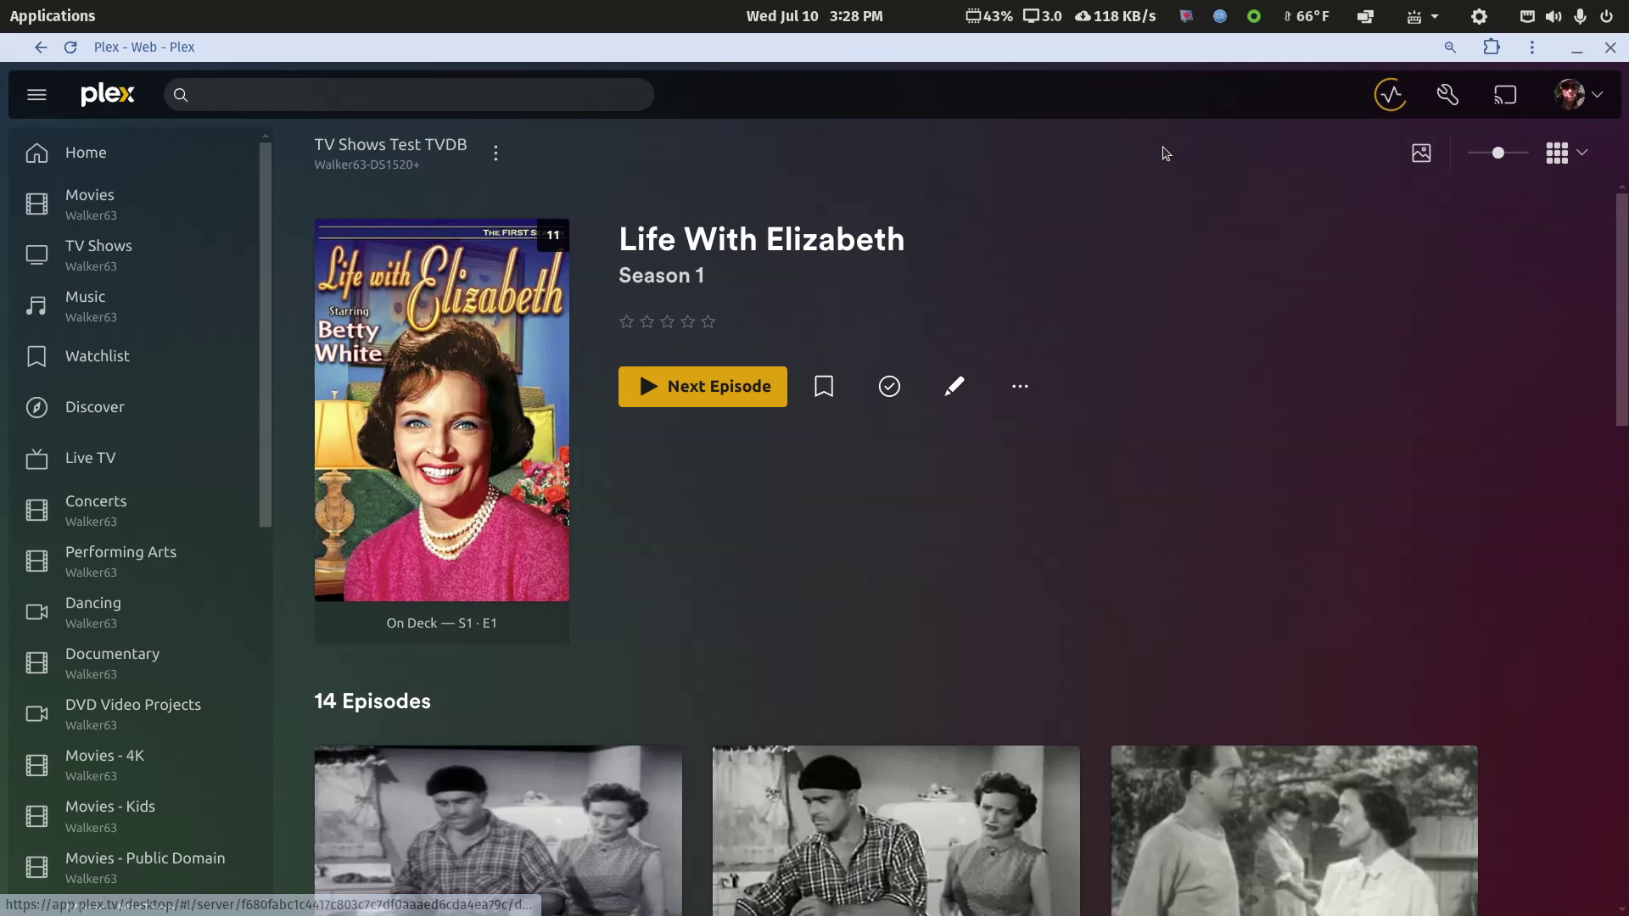